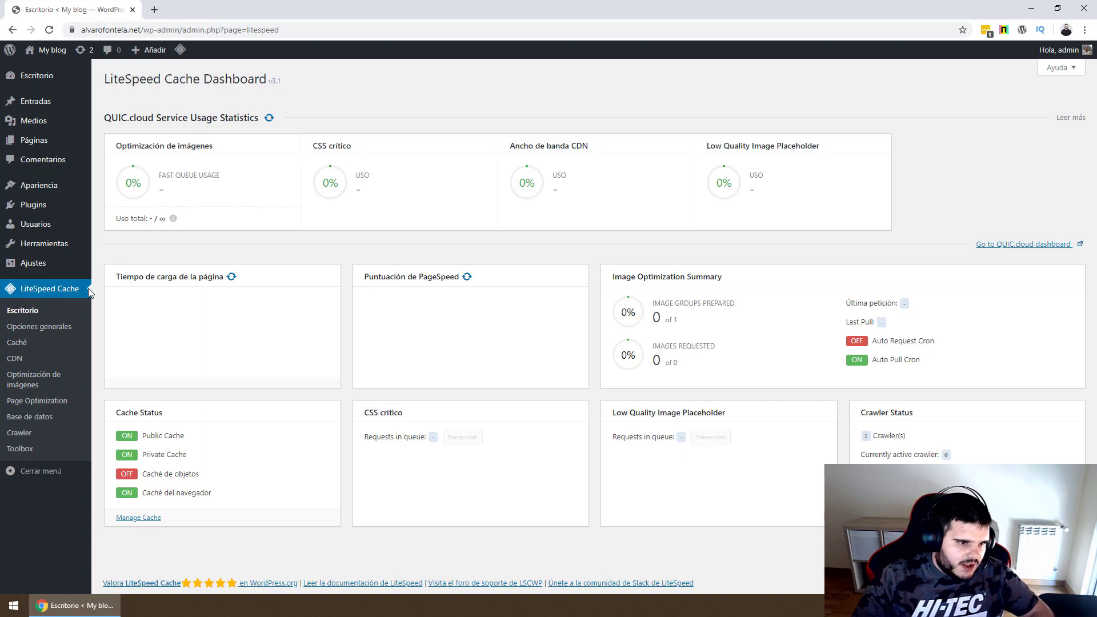
Open the LiteSpeed Cache general options, keep automatic updates OFF and the domain key empty, and save the changes.
click(56, 329)
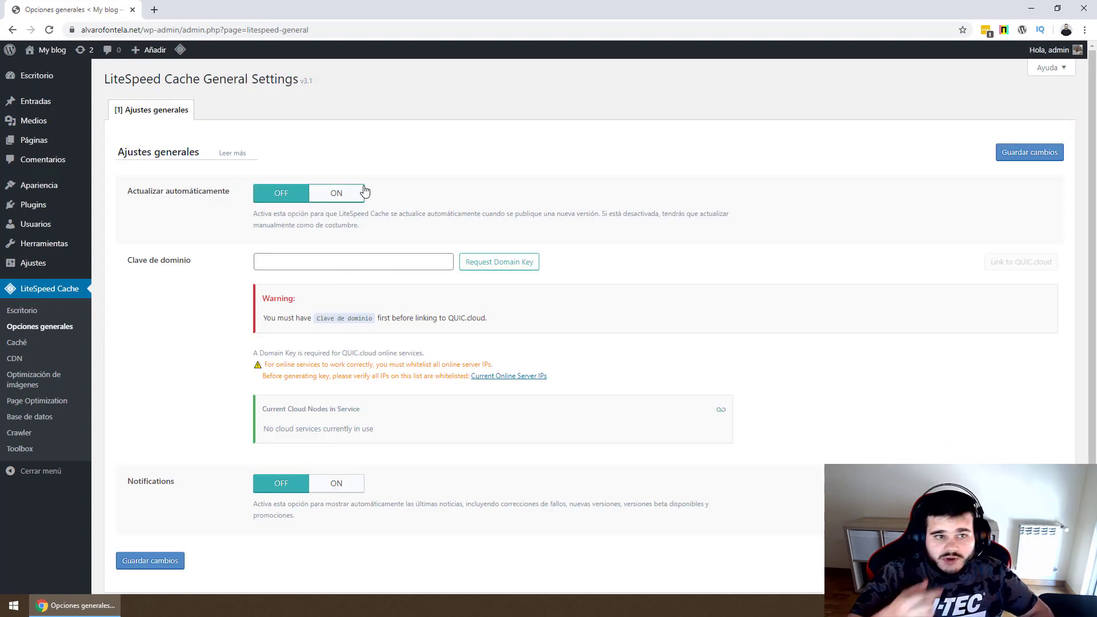
click(290, 195)
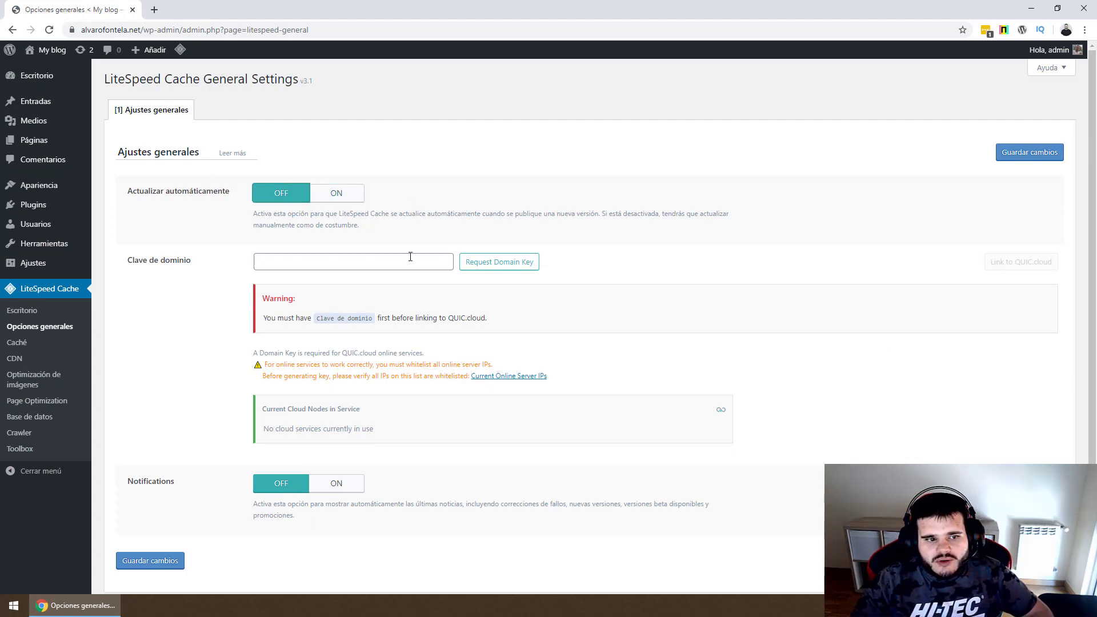
click(387, 263)
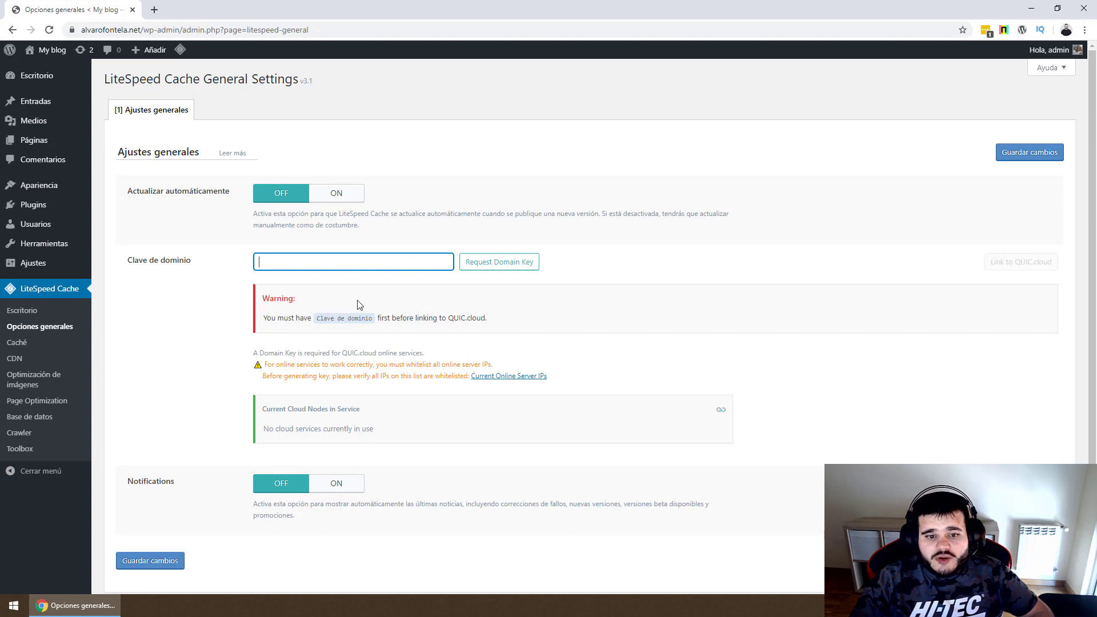
click(459, 318)
click(375, 254)
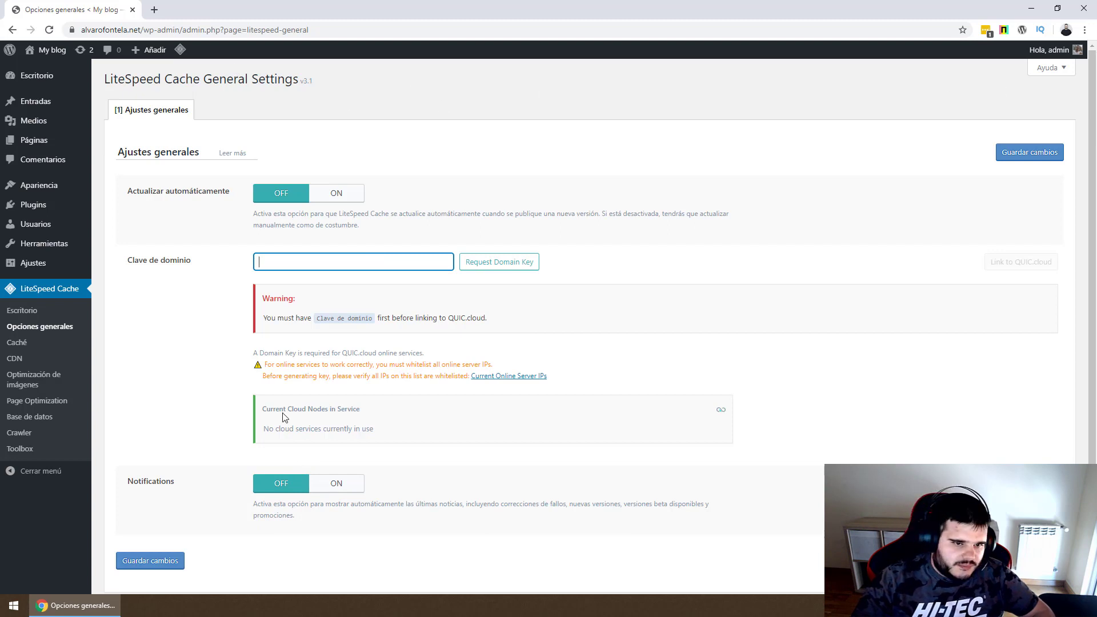
click(174, 562)
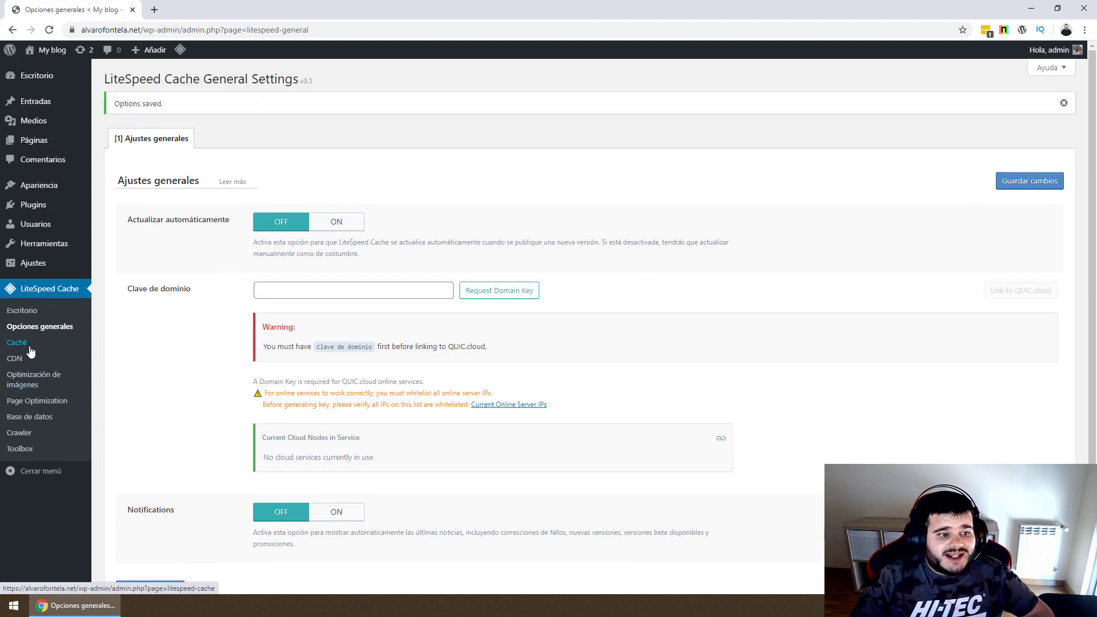
In the Caché settings, keep Activa cache ON and set Cachear usuarios con sesión iniciada to OFF.
click(30, 347)
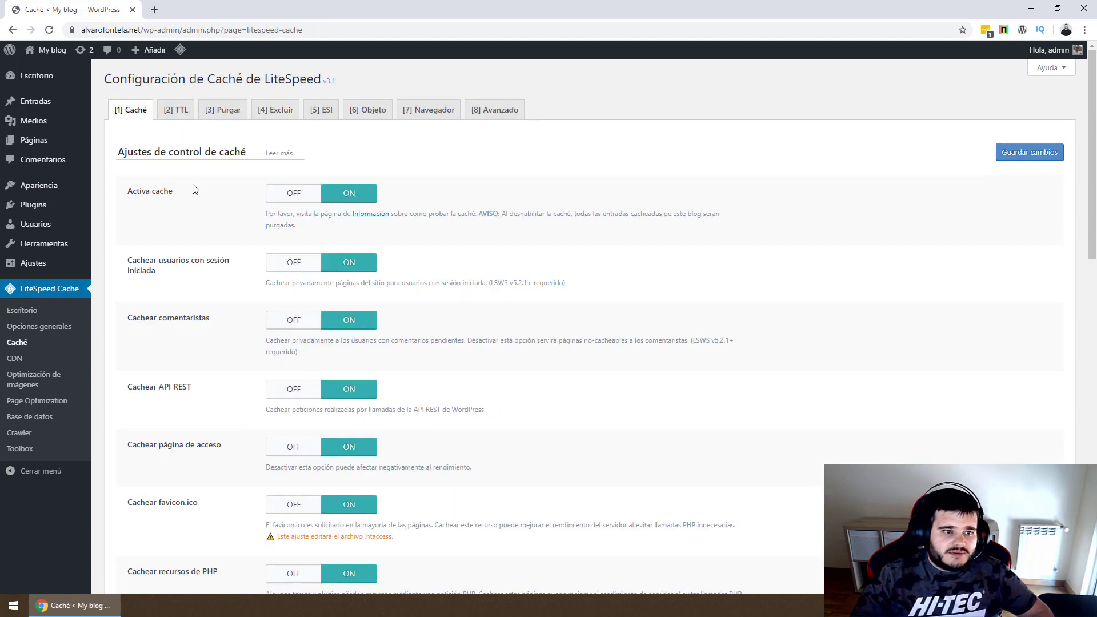
click(349, 193)
double_click(180, 263)
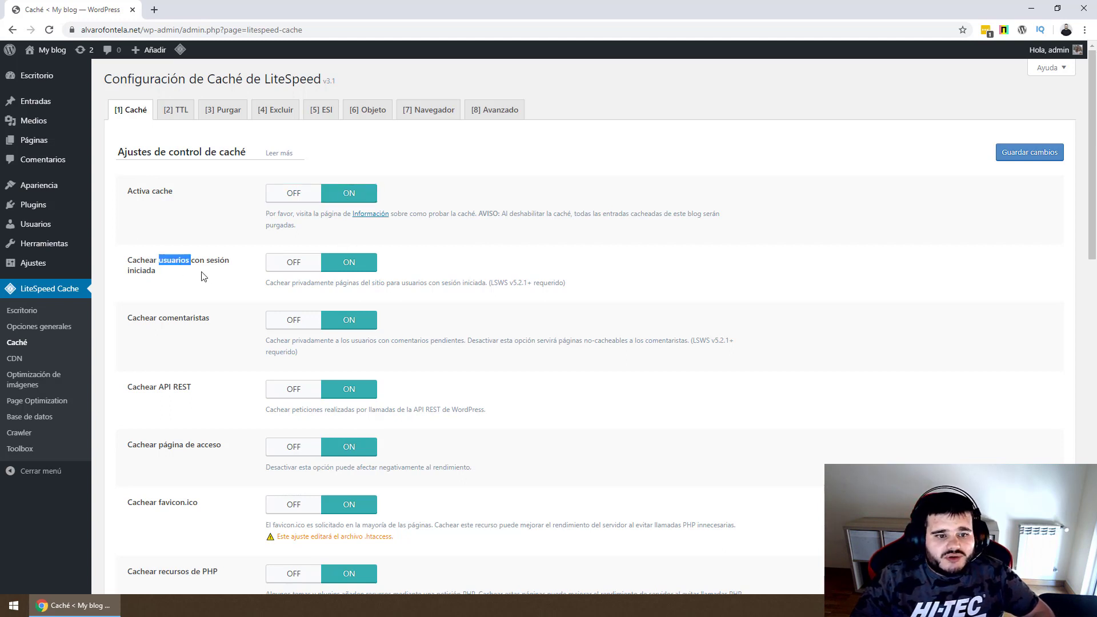
click(205, 276)
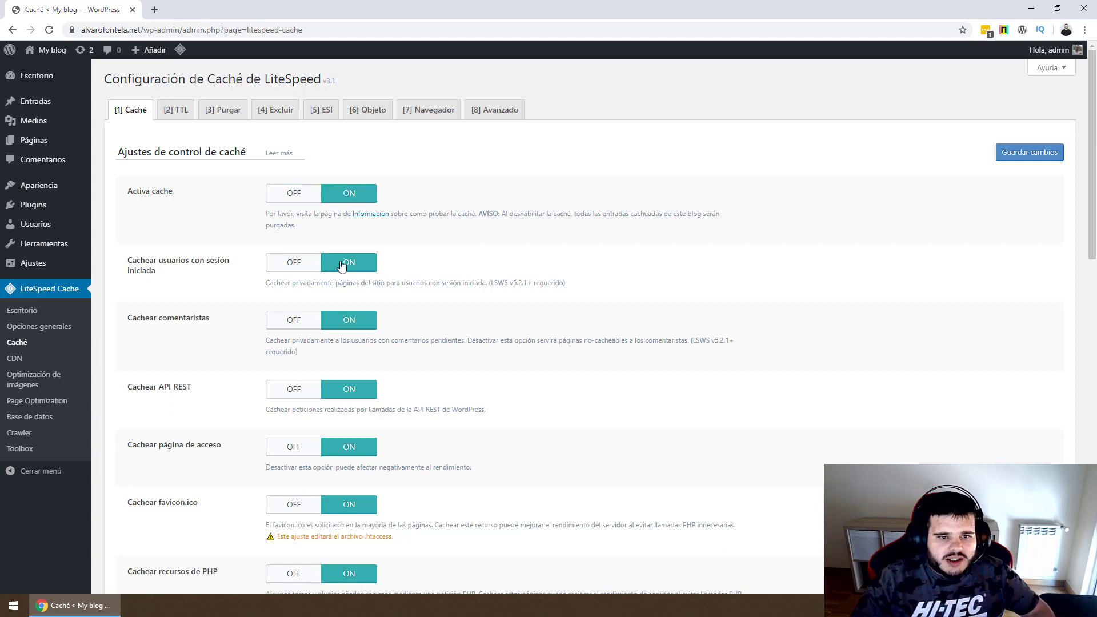
click(309, 266)
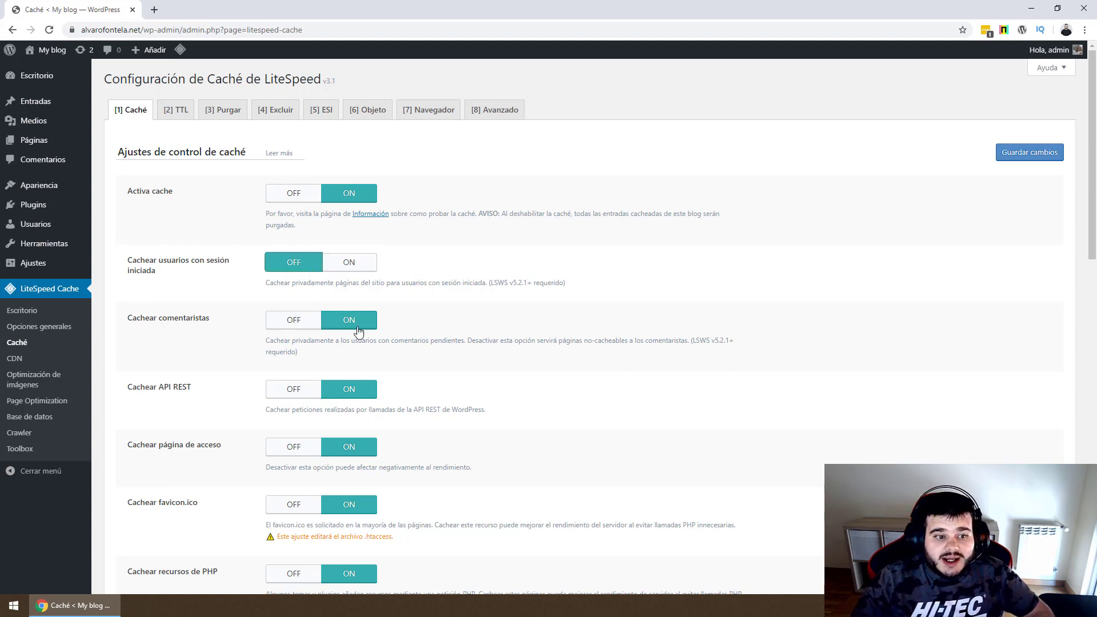
Keep Cachear página de acceso set to ON in the cache control settings.
scroll(320, 334, down, 1)
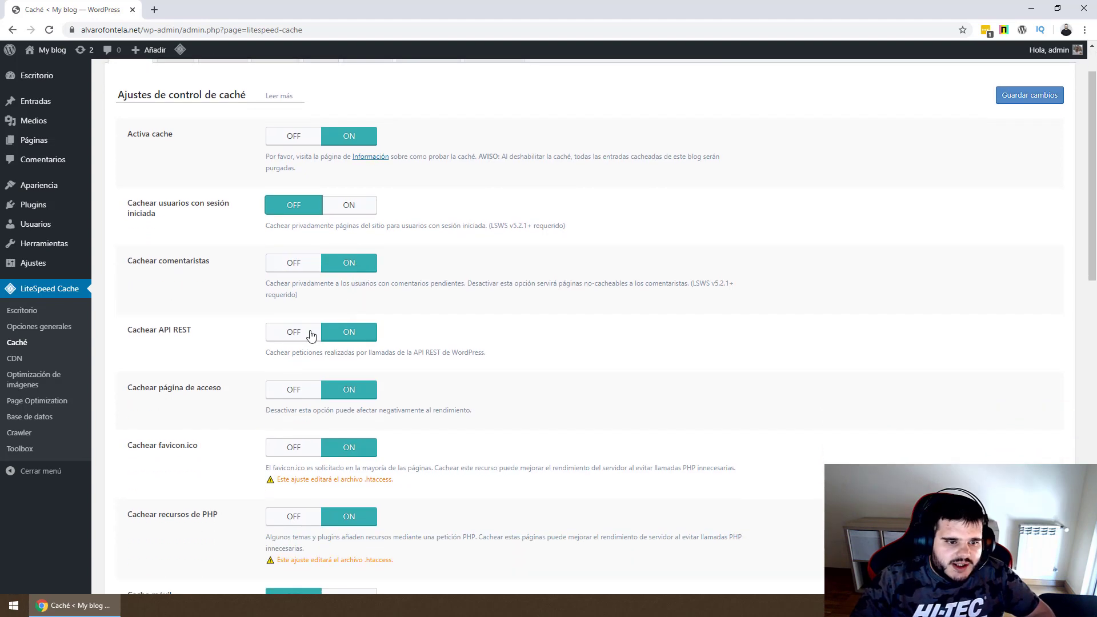
scroll(361, 337, down, 2)
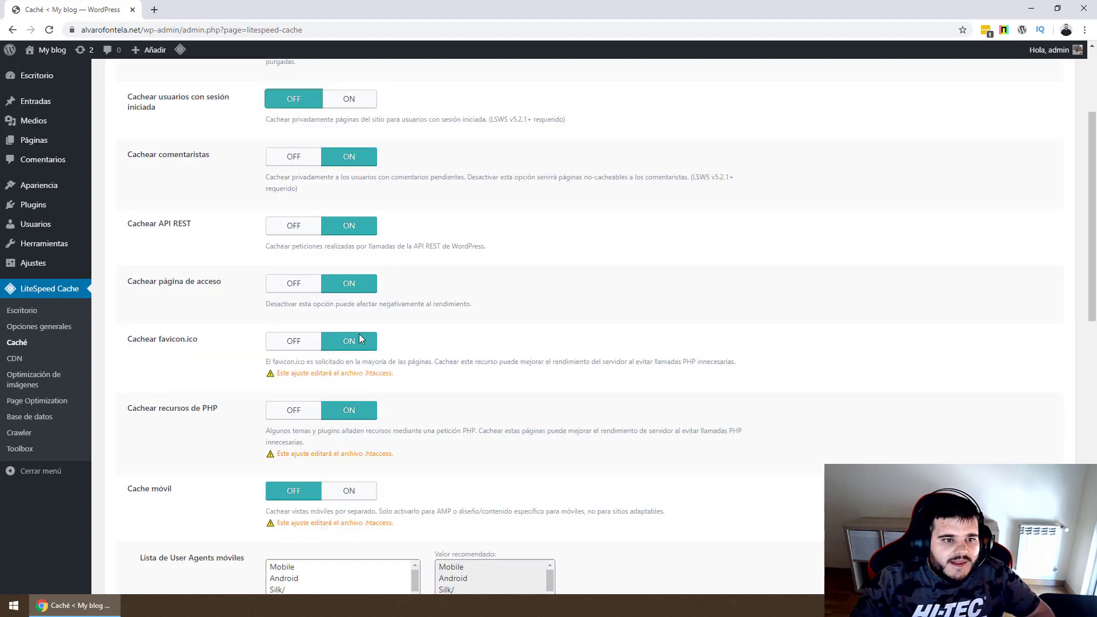
scroll(360, 339, down, 1)
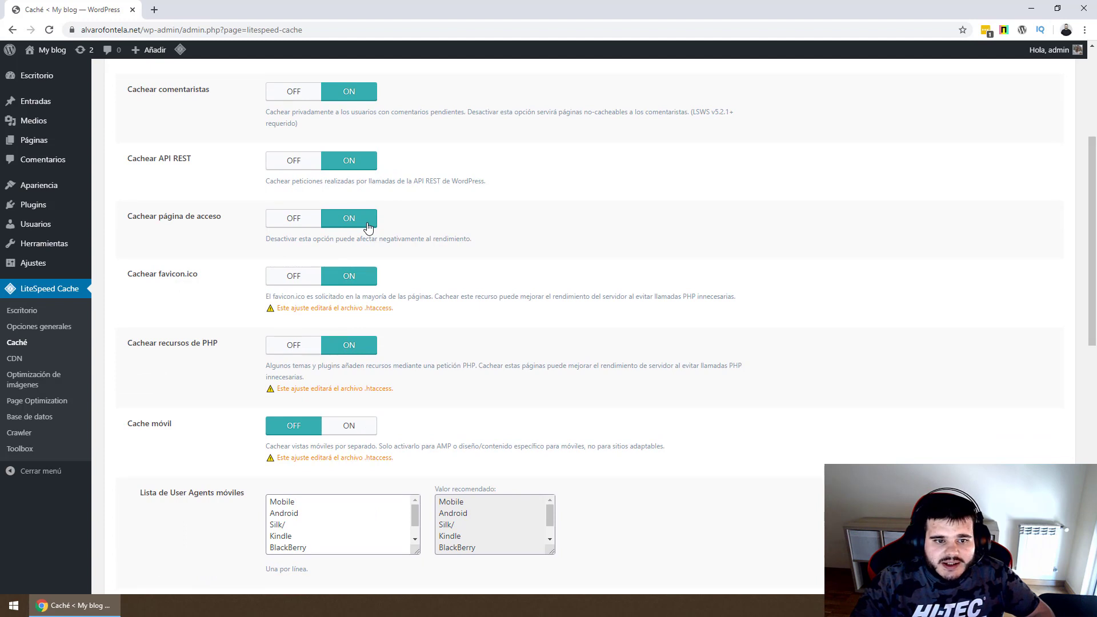
click(364, 222)
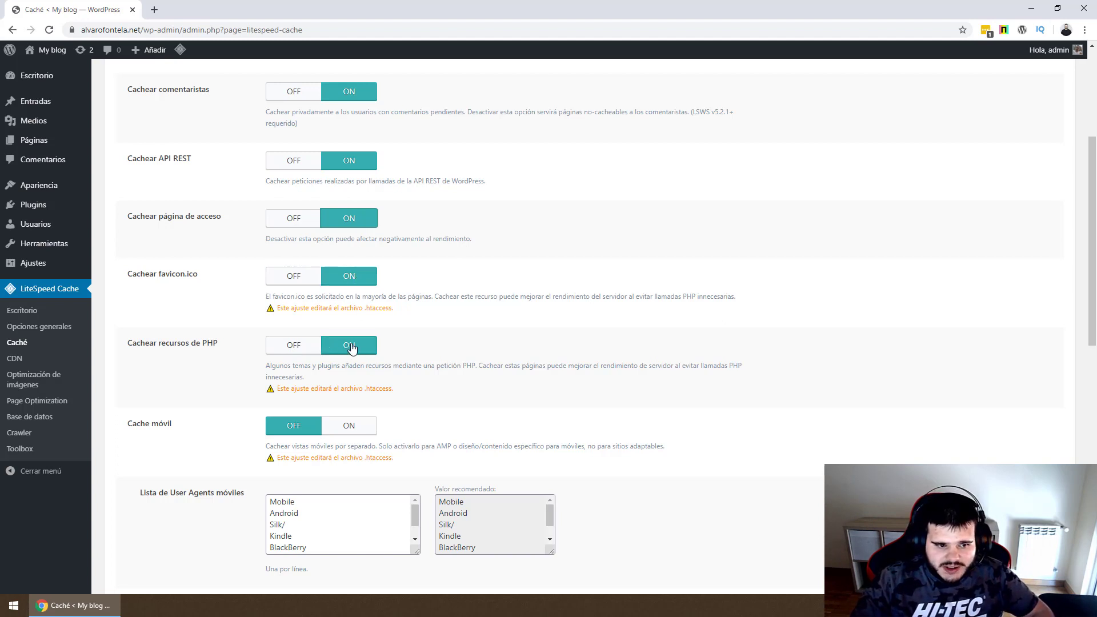
Read the Cache móvil description, and switch the mobile cache ON and back to OFF.
scroll(343, 350, down, 3)
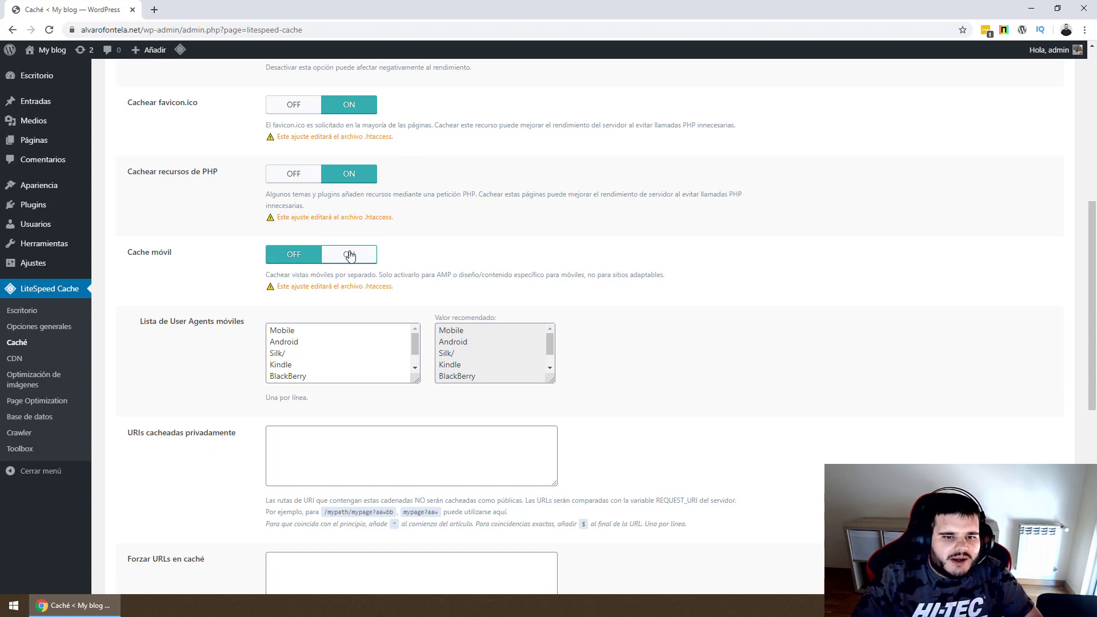
drag(379, 275, 574, 277)
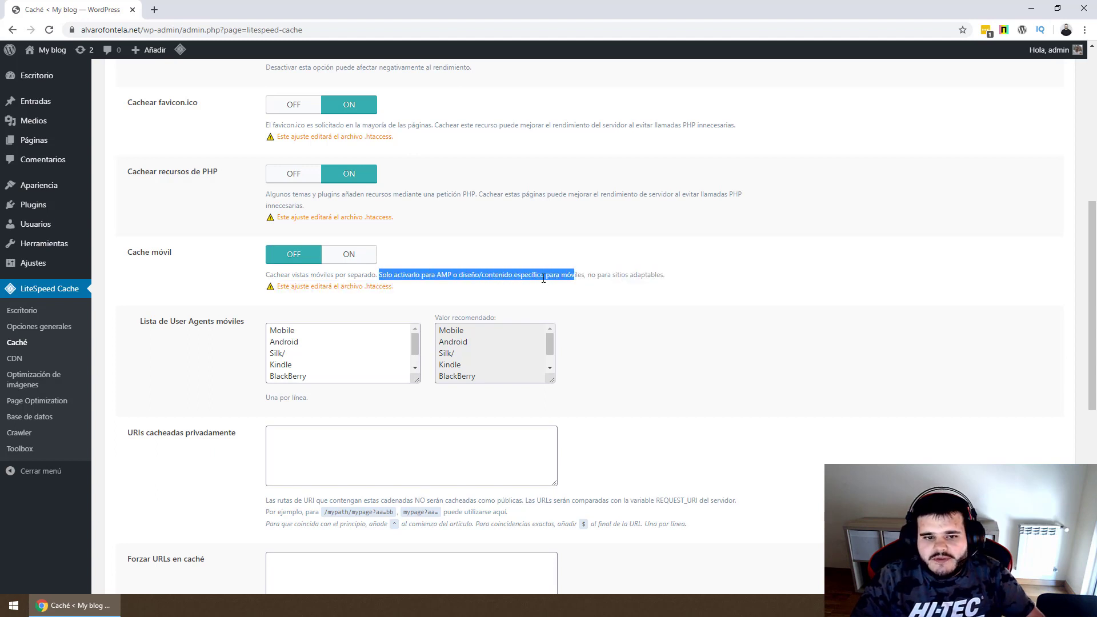
click(412, 270)
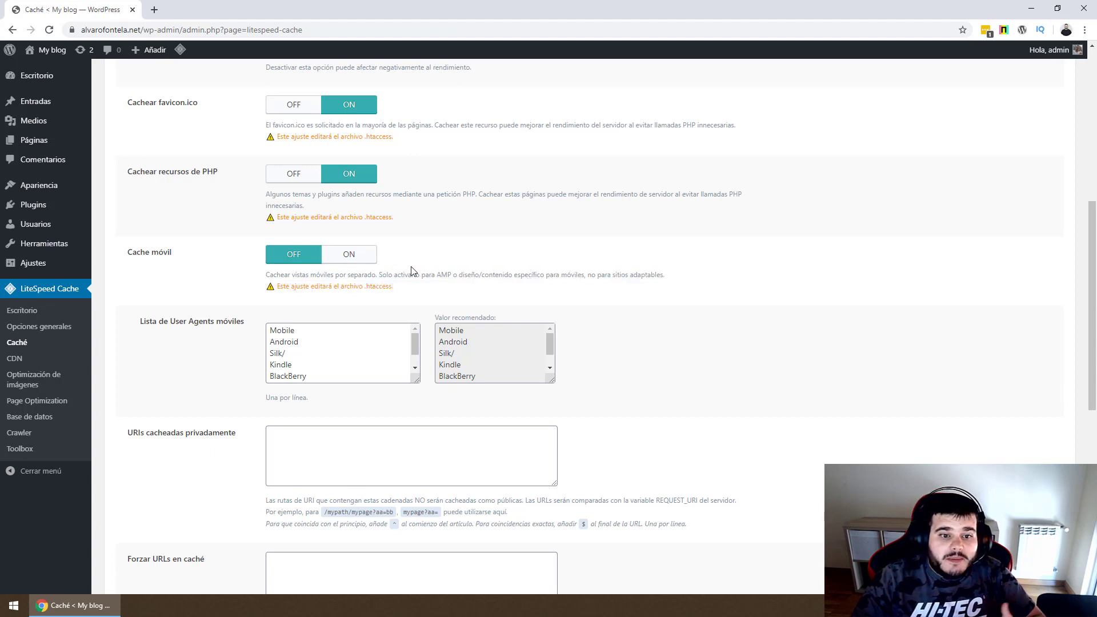
click(347, 255)
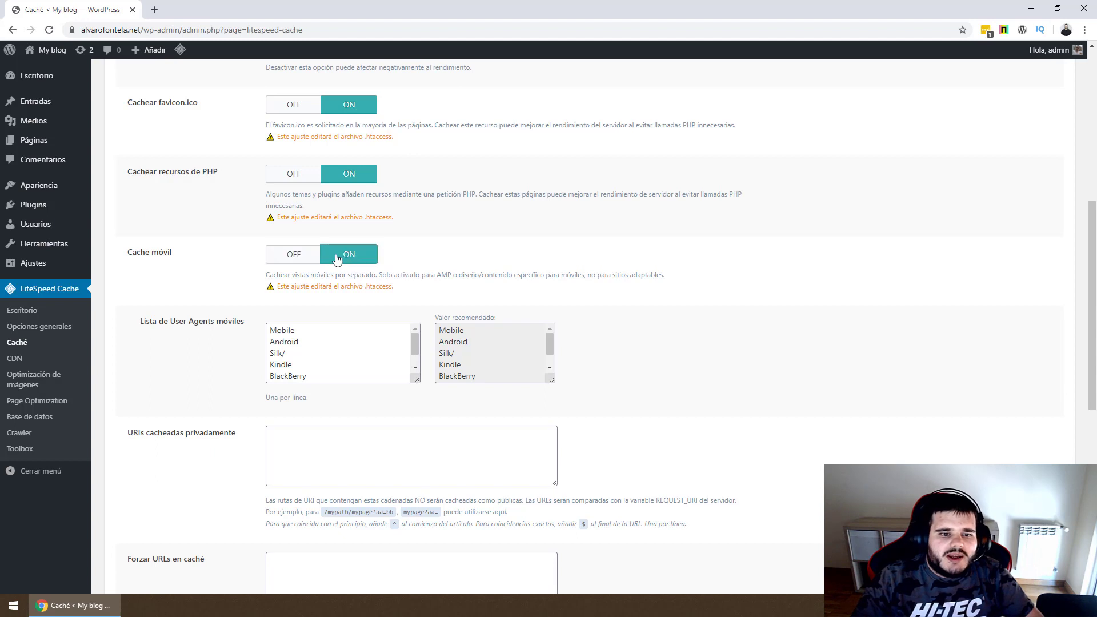
click(288, 256)
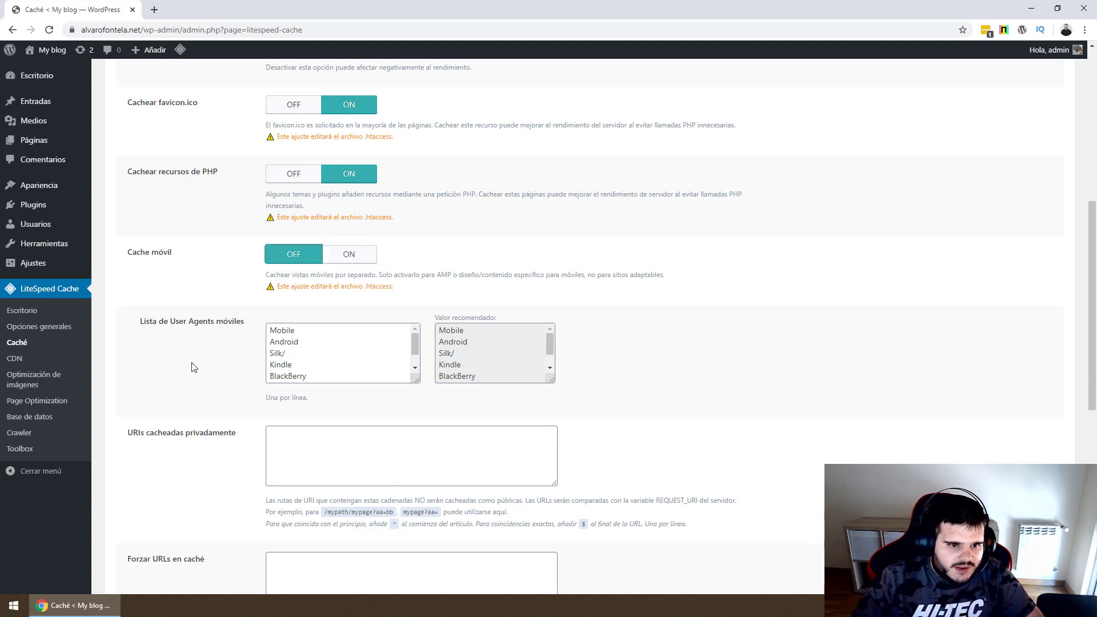
Examine the mobile user agents list and the fields for privately cached URIs, forced cache URLs and forced public cache URIs.
scroll(194, 367, down, 2)
scroll(308, 231, down, 2)
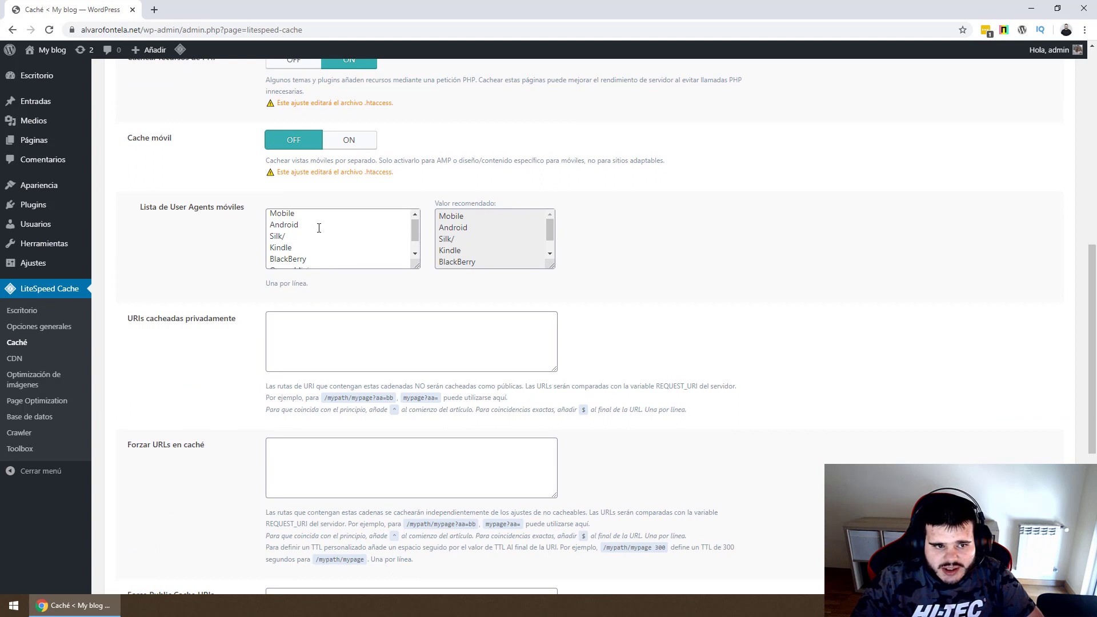
scroll(284, 291, down, 1)
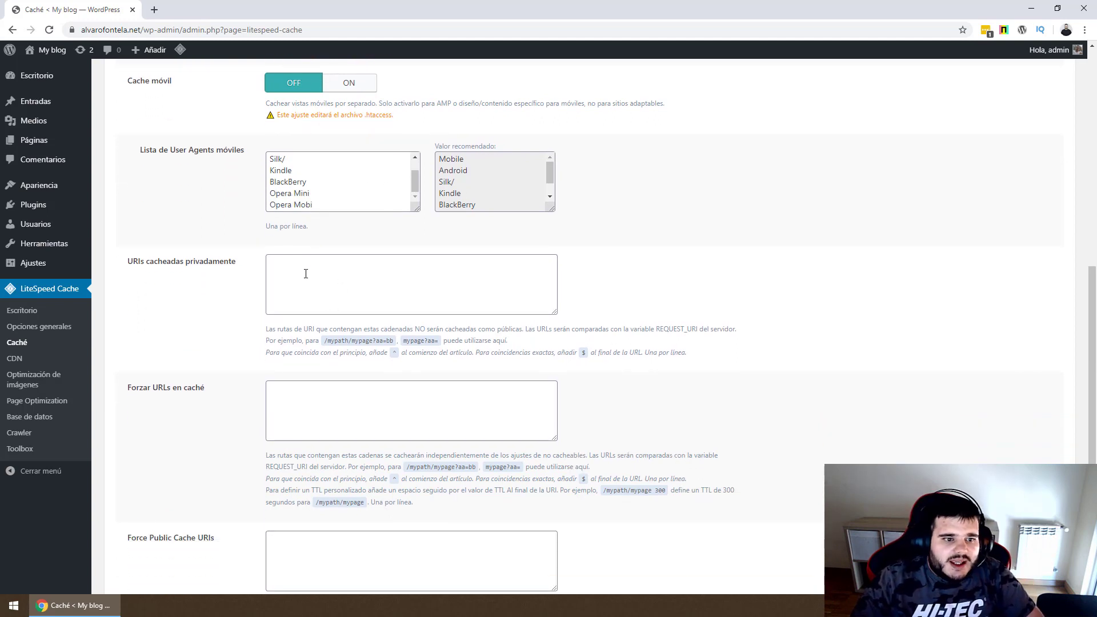
click(304, 271)
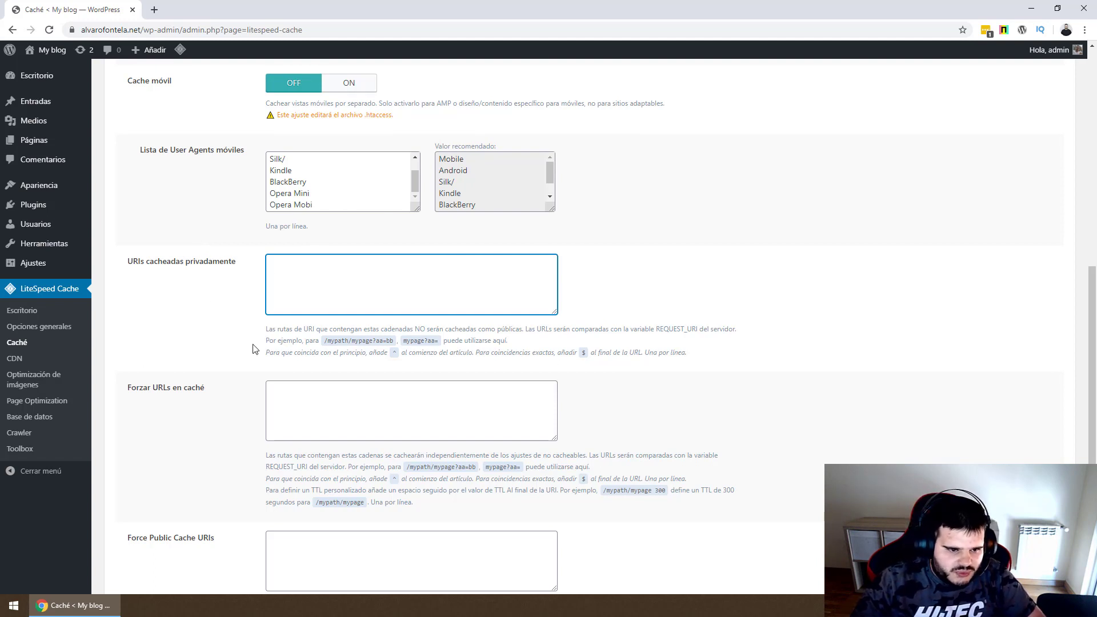
scroll(326, 394, down, 3)
click(323, 229)
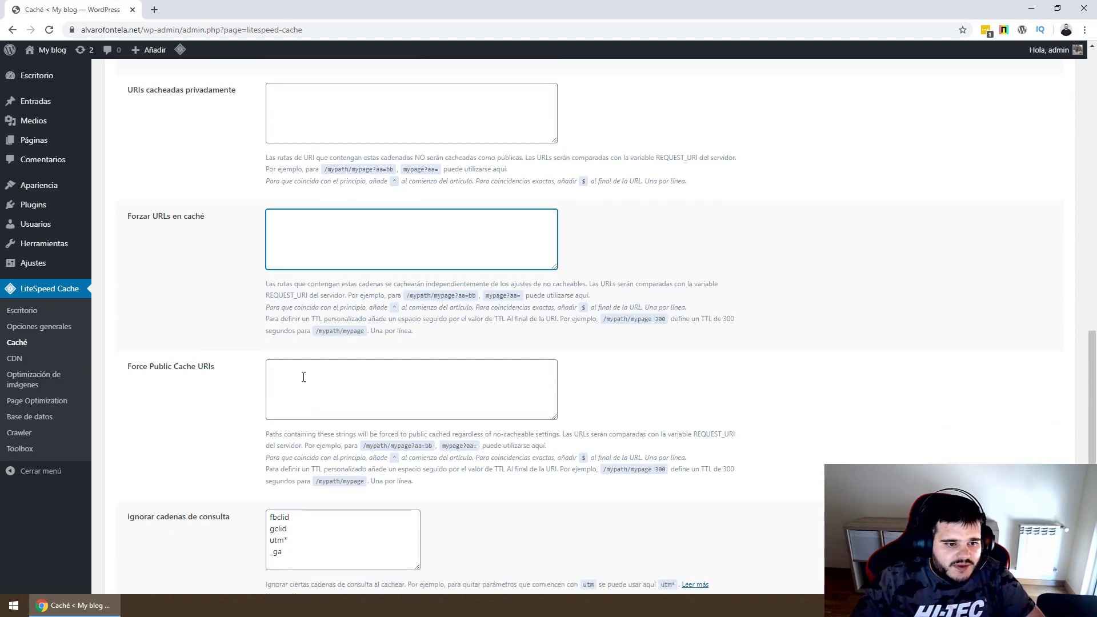
click(360, 399)
scroll(357, 394, down, 2)
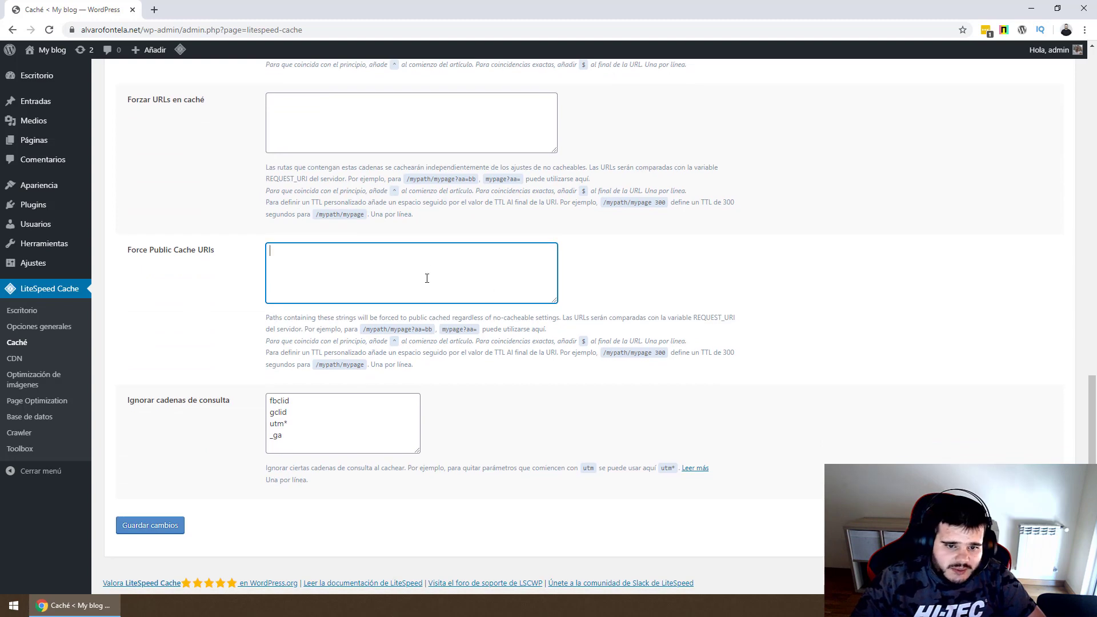
scroll(355, 242, up, 3)
click(329, 188)
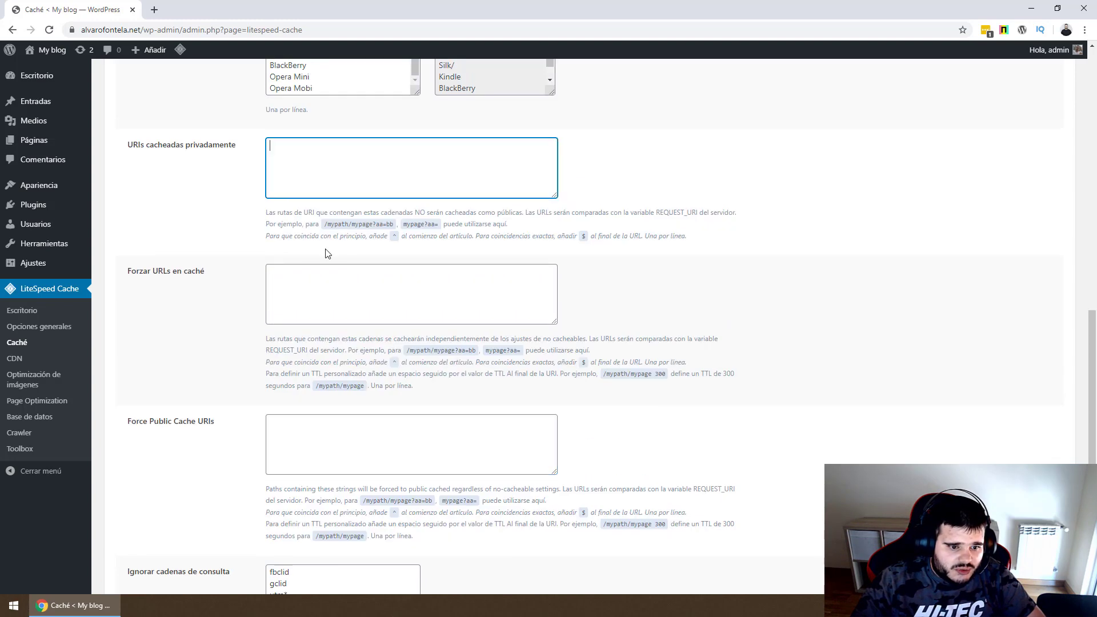
click(333, 419)
scroll(364, 500, down, 3)
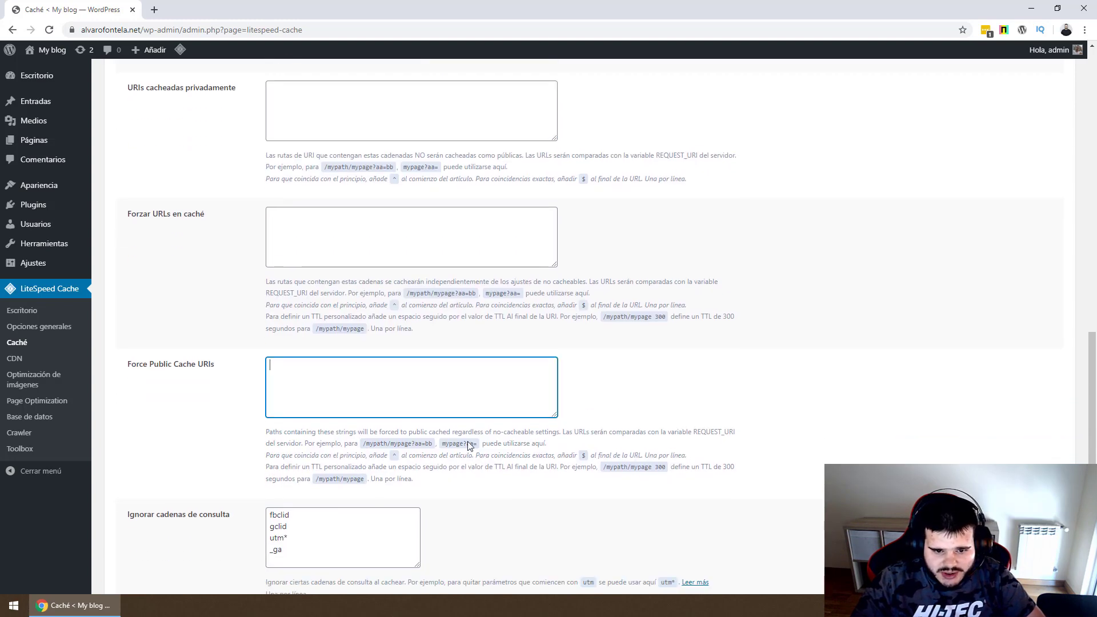
Review the query strings in Ignorar cadenas de consulta, leave them as they are, and save the cache control settings.
click(328, 443)
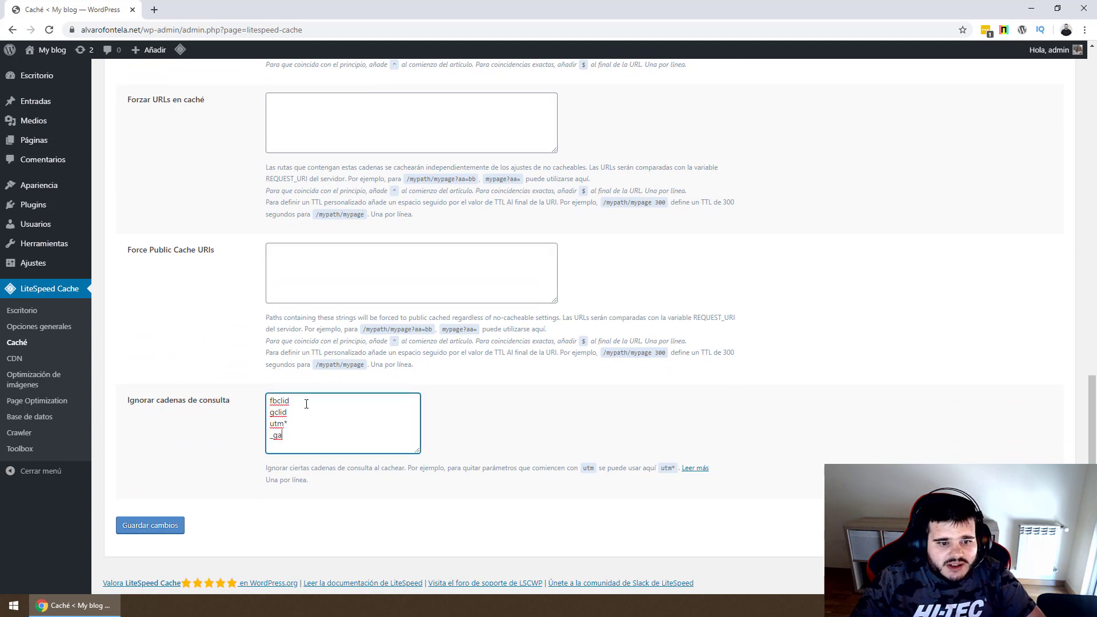
key(ctrl+a)
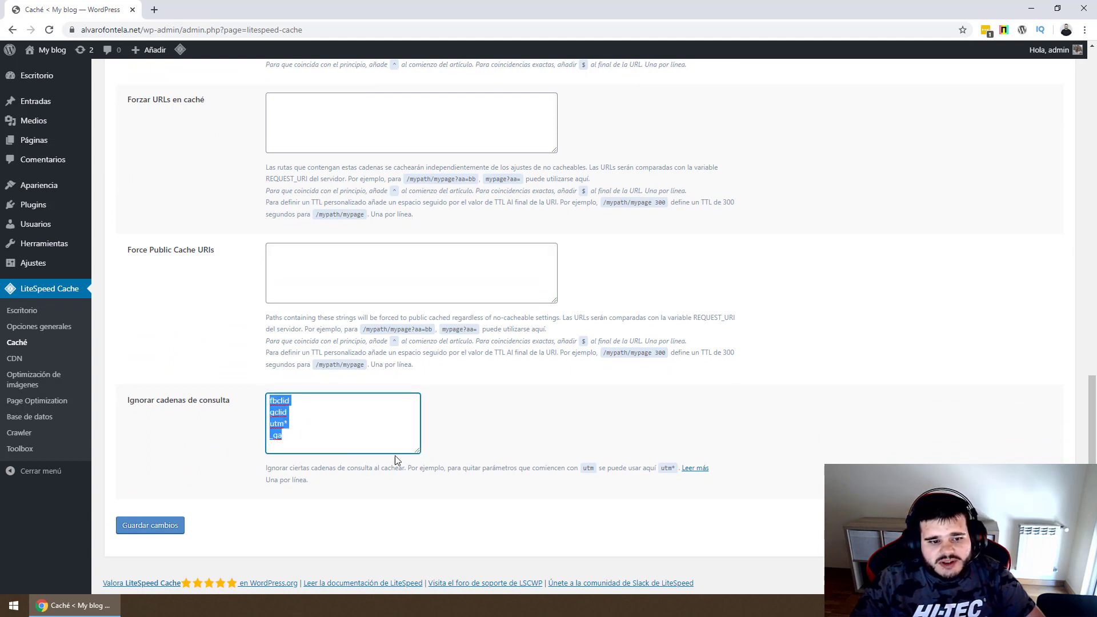
click(327, 442)
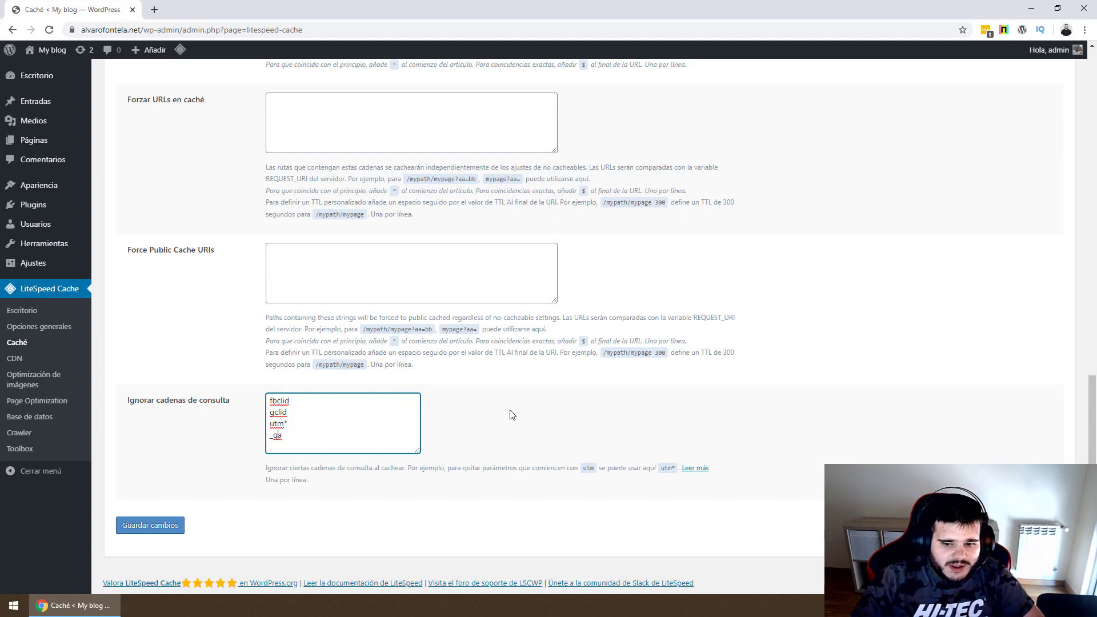
click(759, 406)
scroll(247, 455, up, 4)
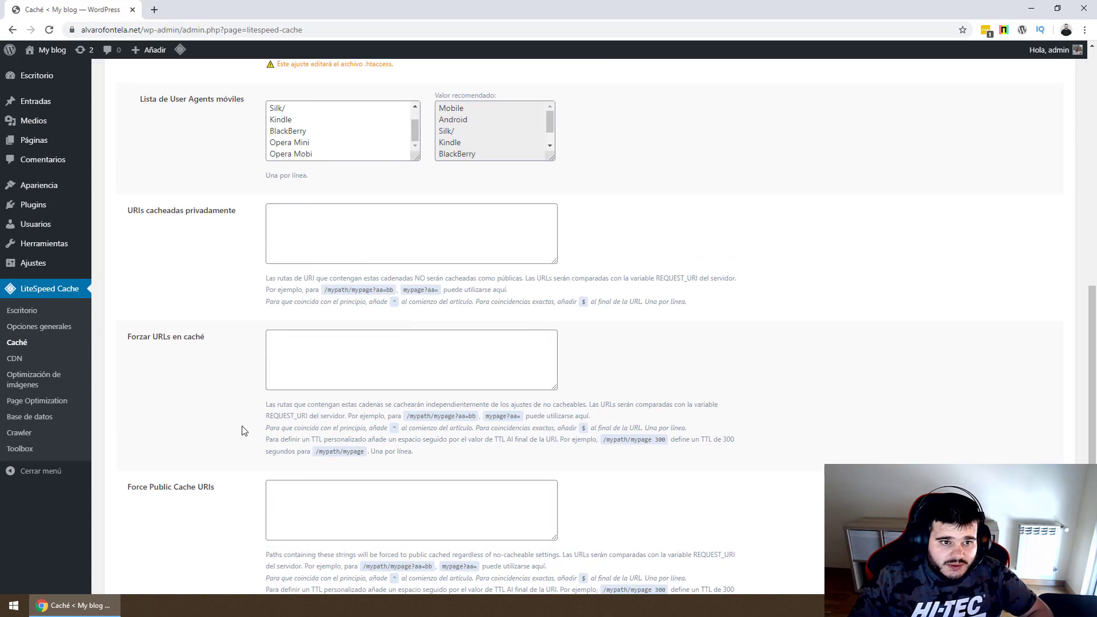
scroll(239, 452, down, 4)
click(168, 528)
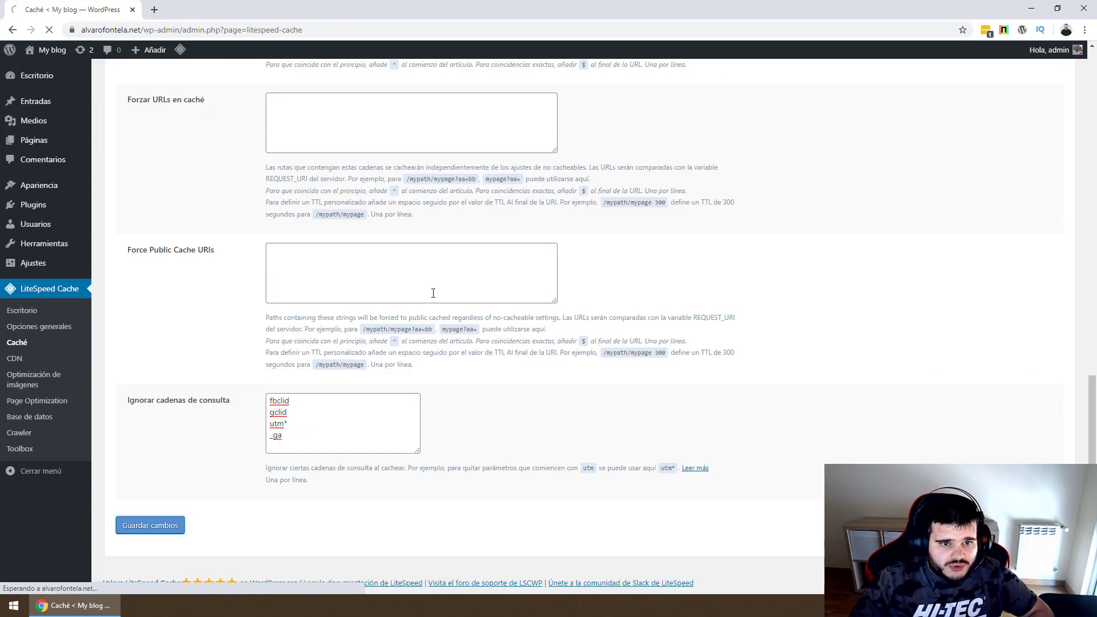
Open the TTL settings and examine the default cache lifetimes and the TTLs for HTTP status code pages.
click(180, 141)
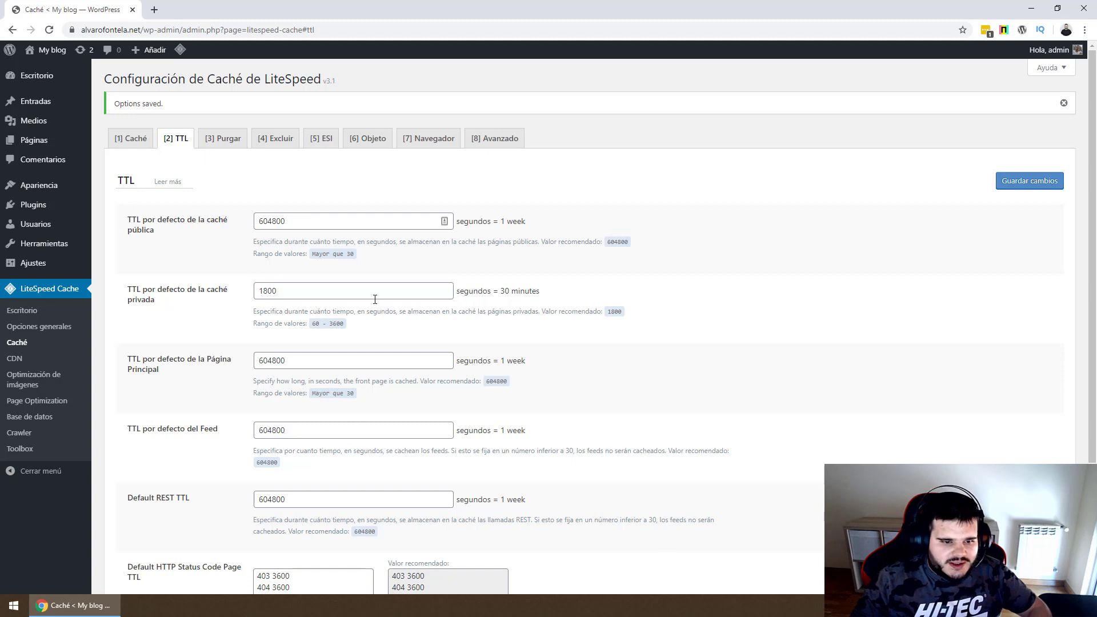
scroll(382, 327, down, 2)
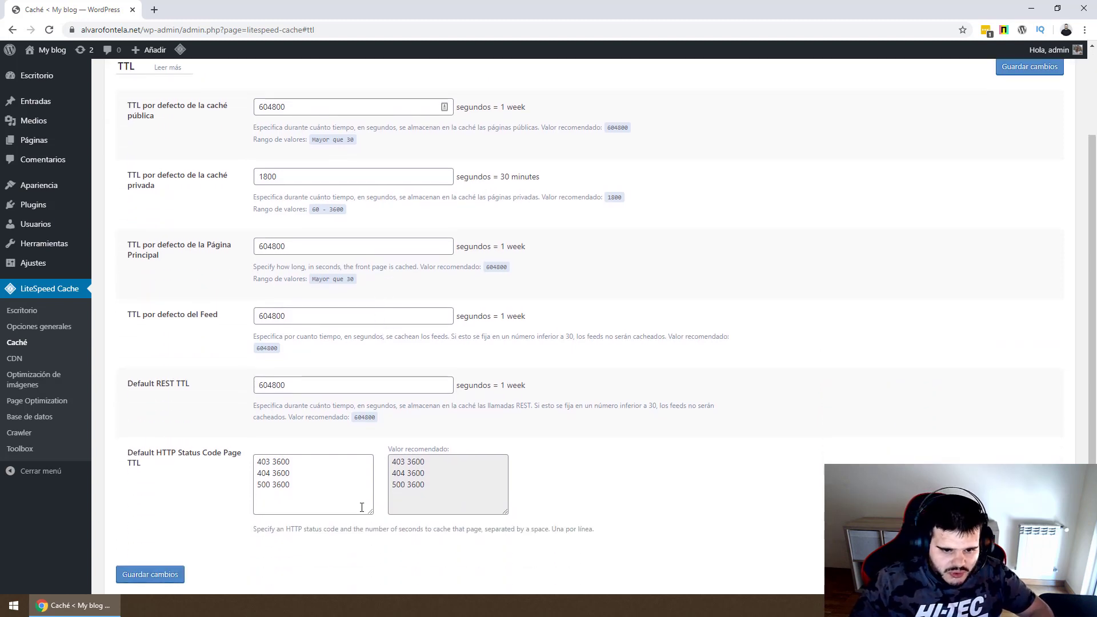
scroll(349, 490, down, 1)
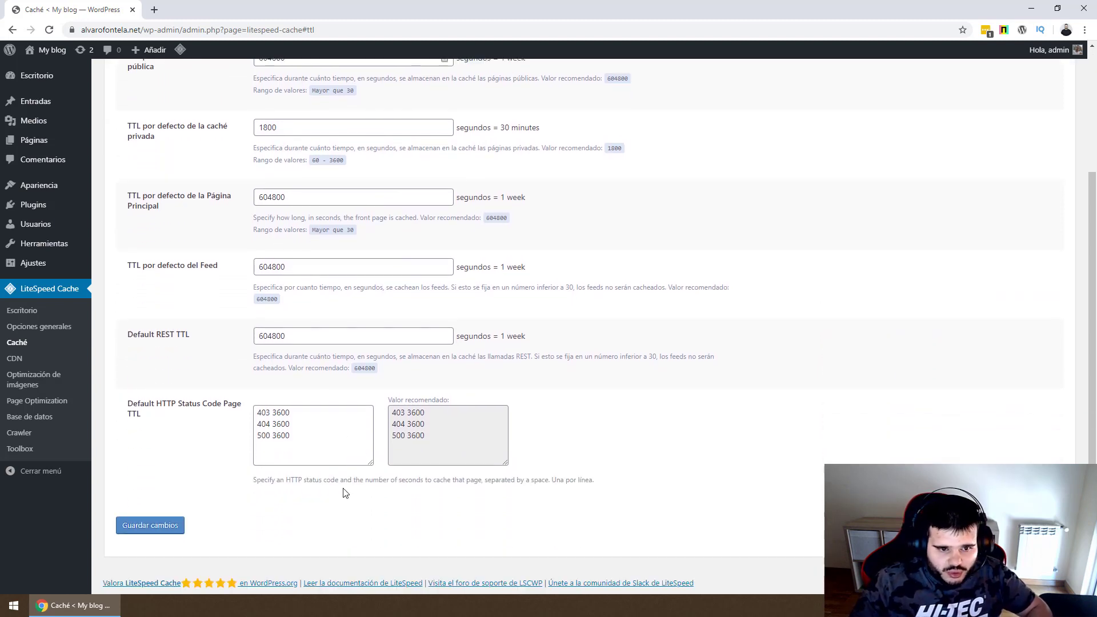
drag(317, 412, 277, 412)
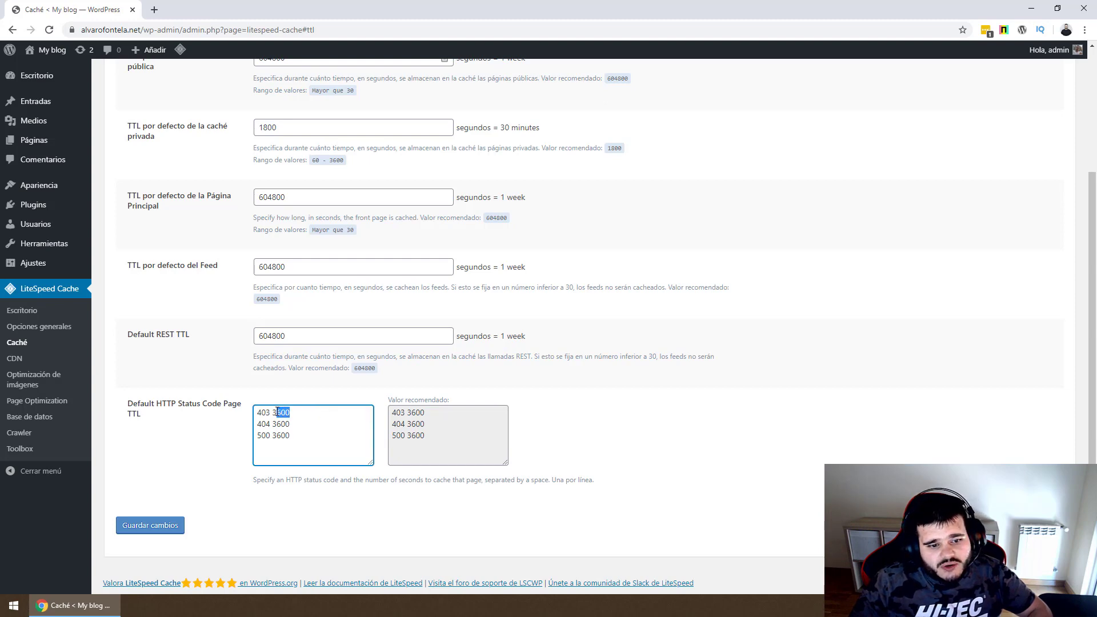
click(287, 419)
scroll(297, 416, up, 3)
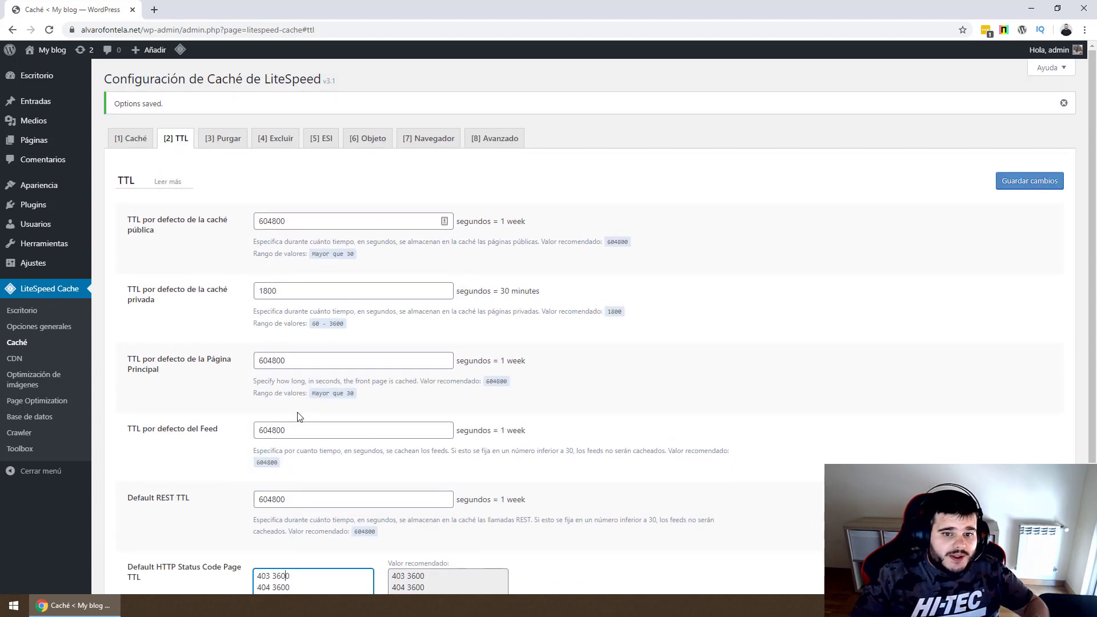
Examine the durations beside the default TTLs for the public cache, private cache, front page and feed.
triple_click(517, 221)
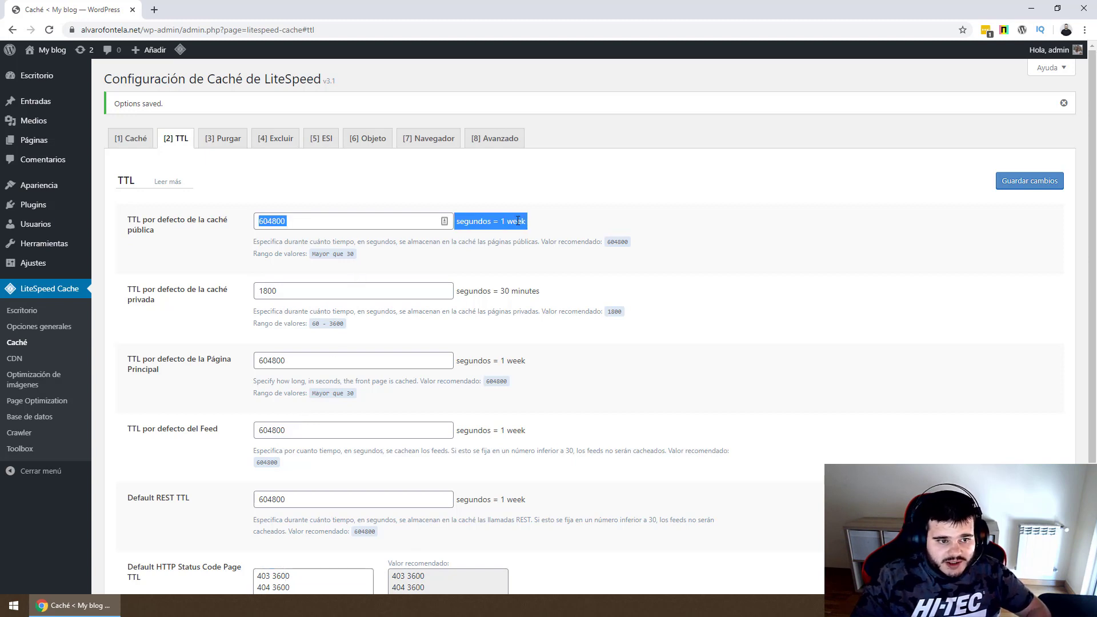
triple_click(521, 288)
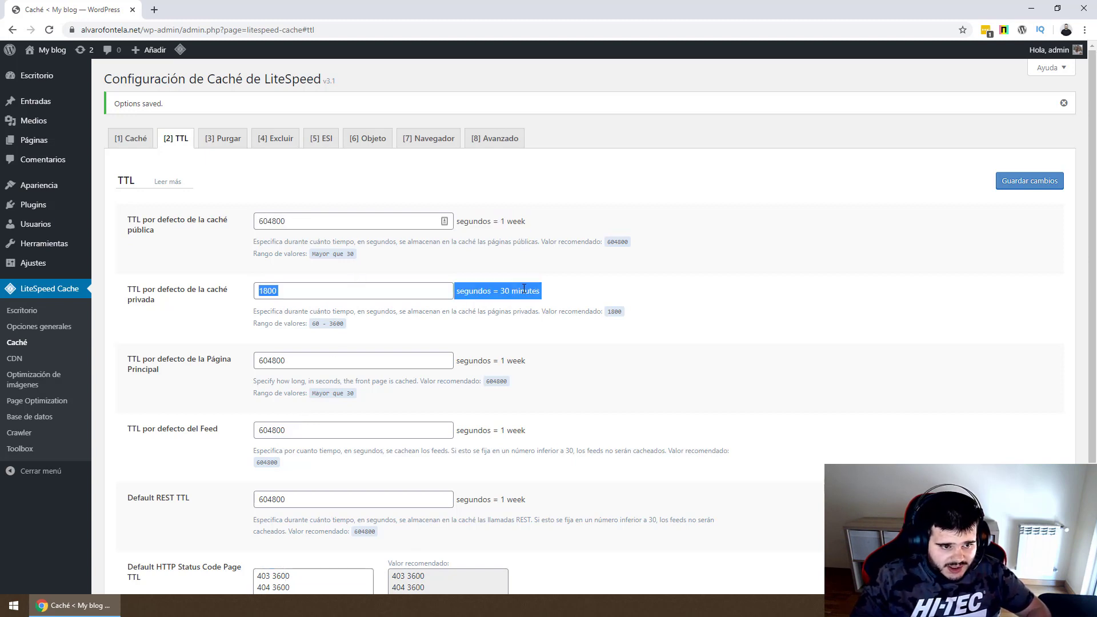
click(528, 288)
double_click(527, 288)
triple_click(528, 353)
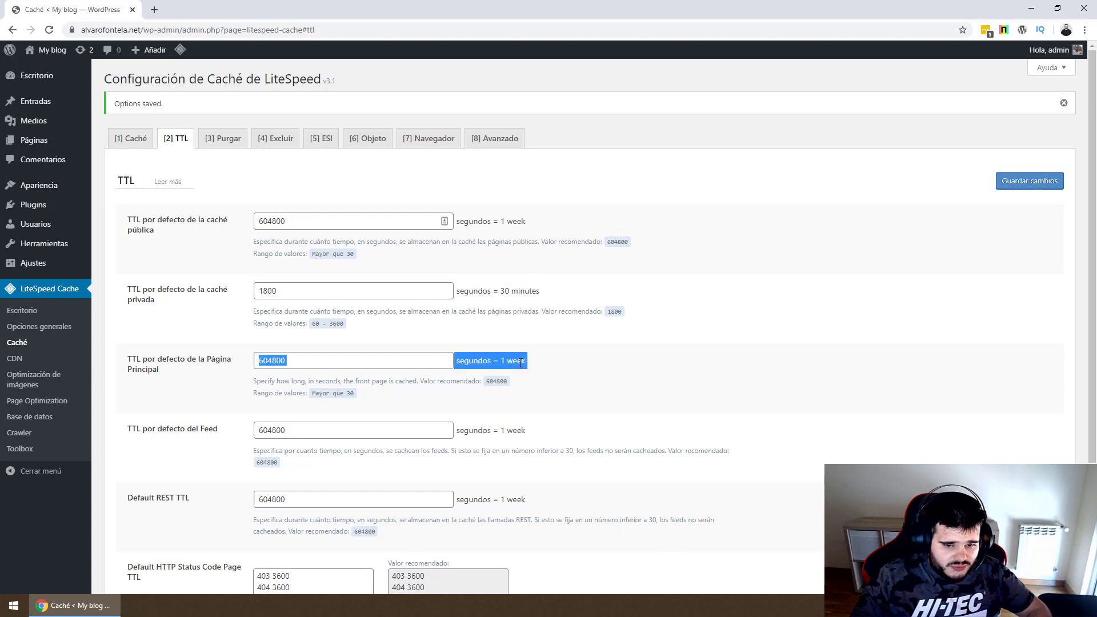
double_click(513, 428)
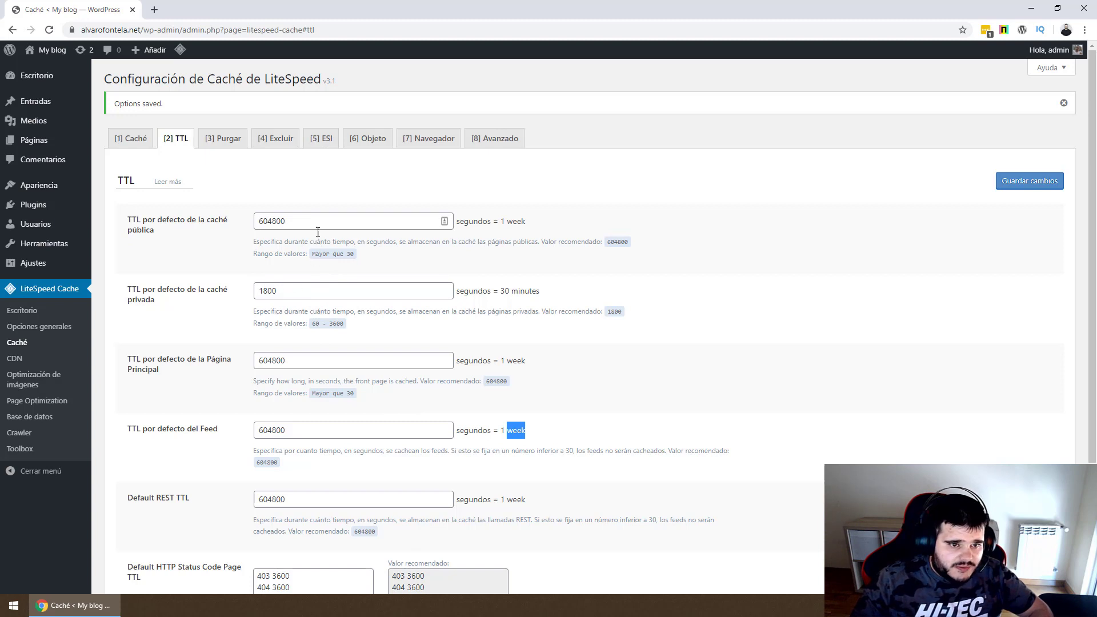
Open the purge settings and read the options Purgar todo al actualizar and Purge Stale with their descriptions.
click(226, 141)
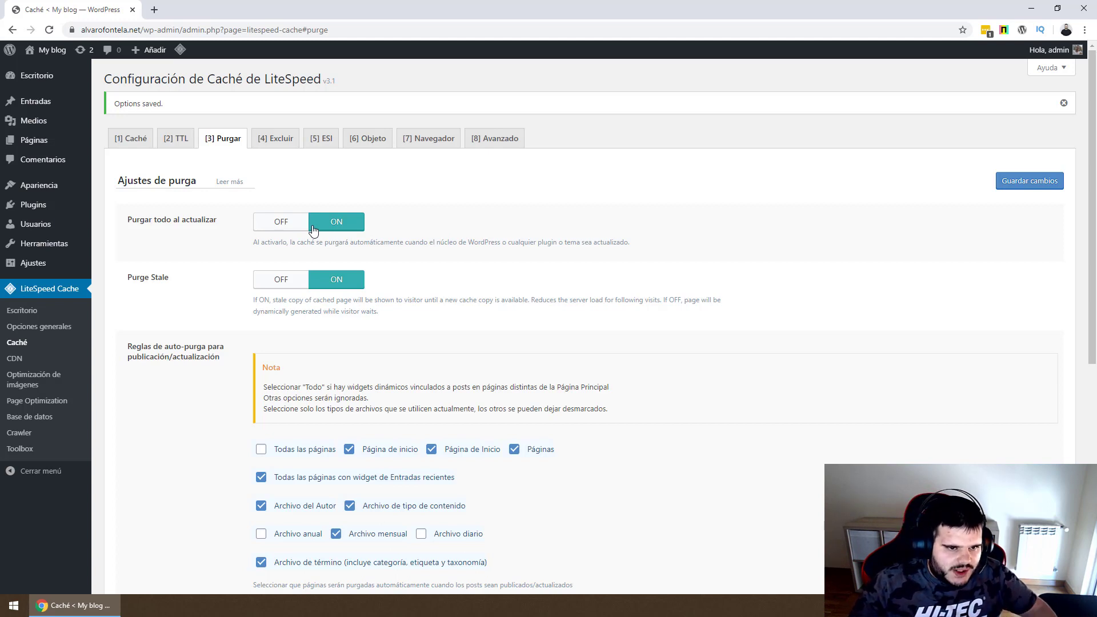
double_click(193, 221)
click(226, 224)
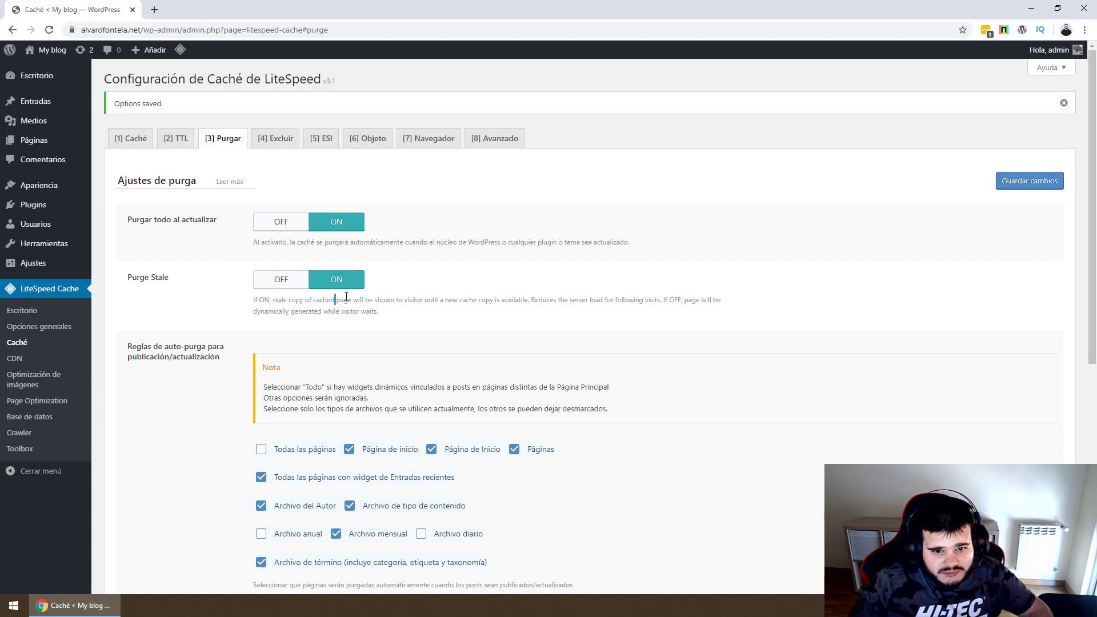
drag(346, 297, 520, 301)
triple_click(522, 301)
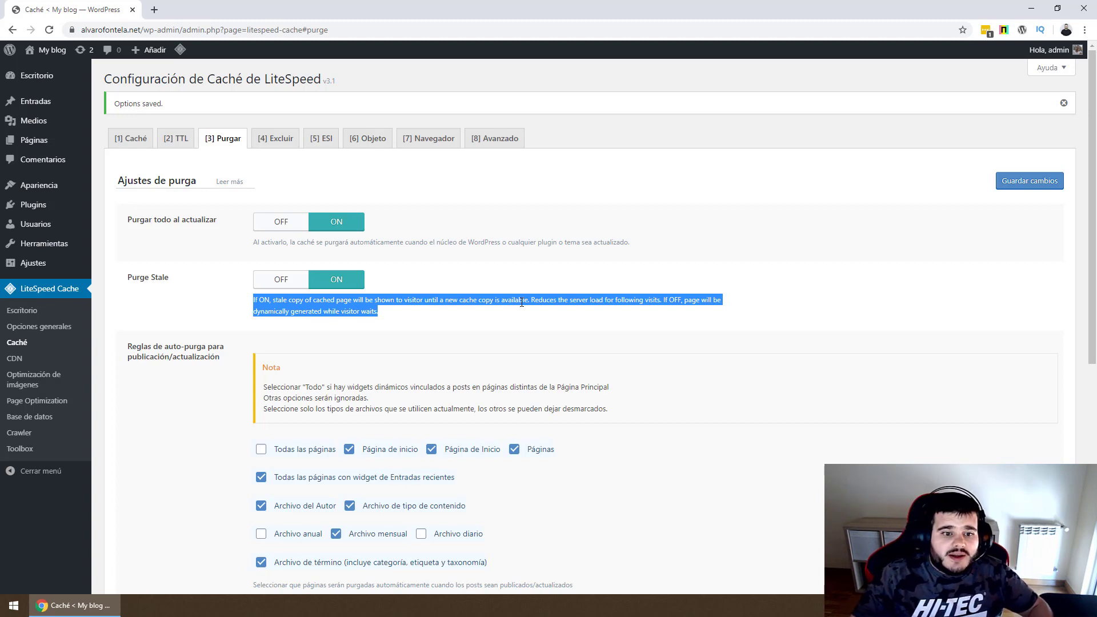
click(523, 291)
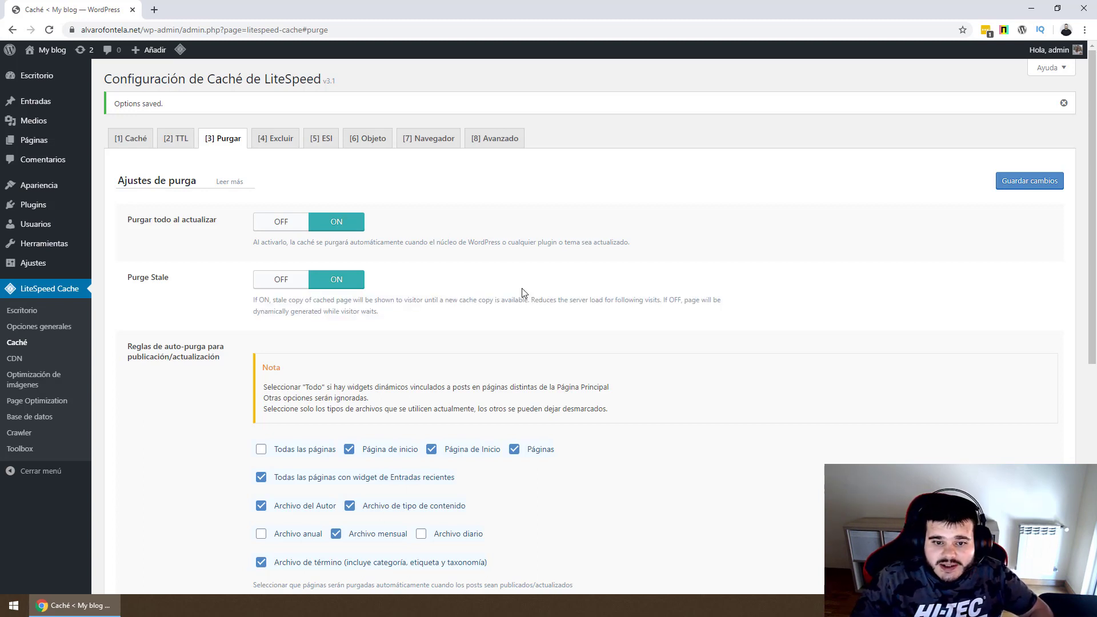
double_click(532, 300)
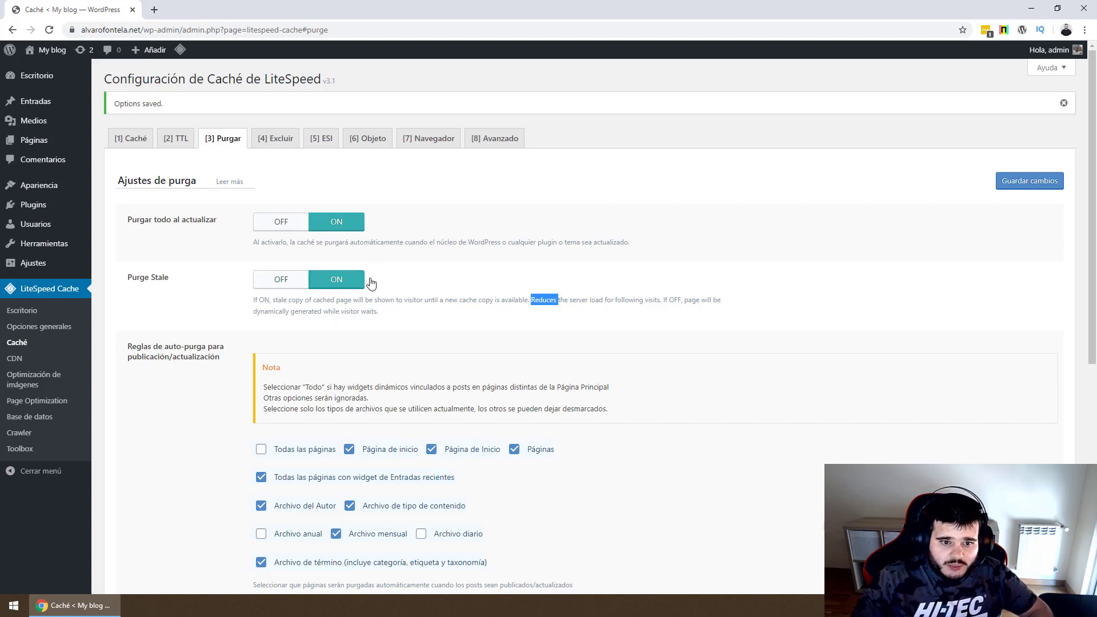
click(430, 317)
Examine the auto-purge rules, the scheduled purge URLs and time, and the list of hooks under Purgar todos los ganchos.
scroll(430, 317, down, 4)
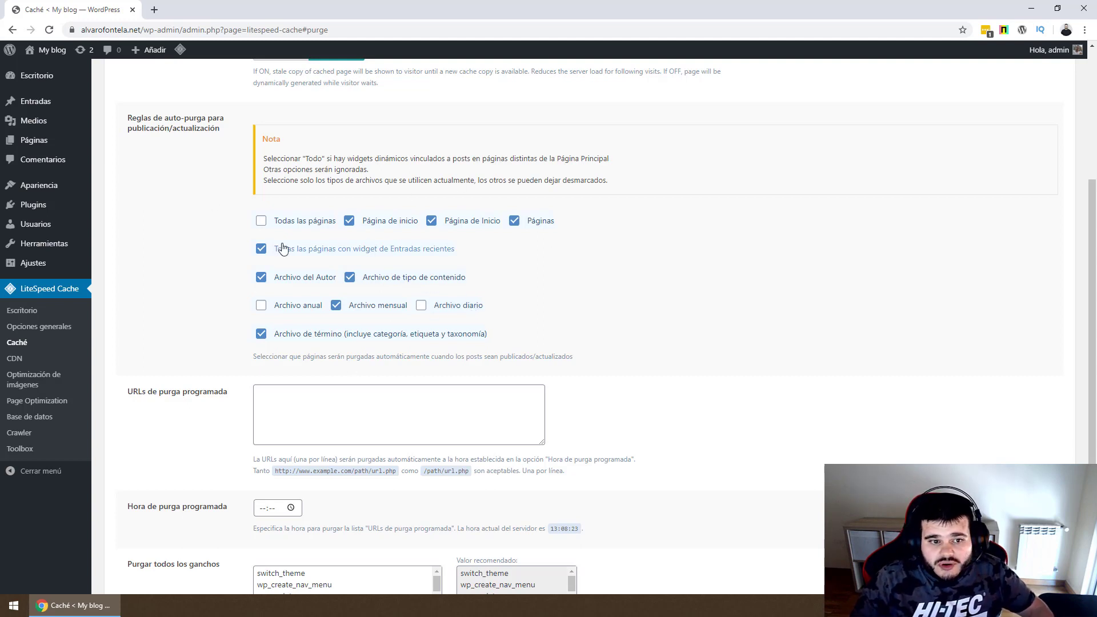
scroll(282, 247, down, 3)
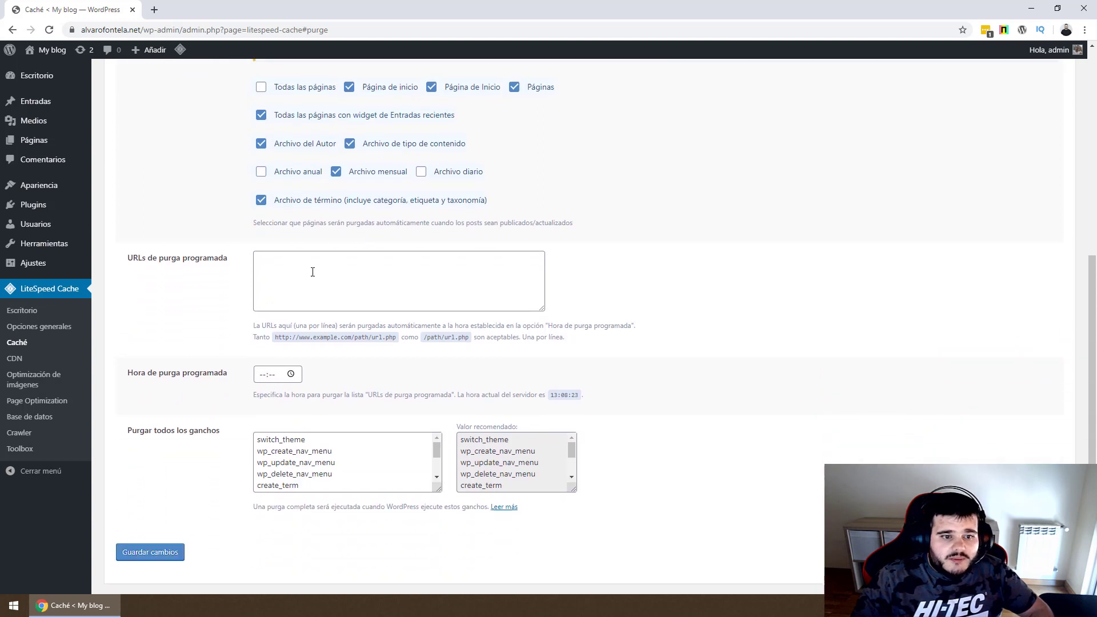
click(341, 240)
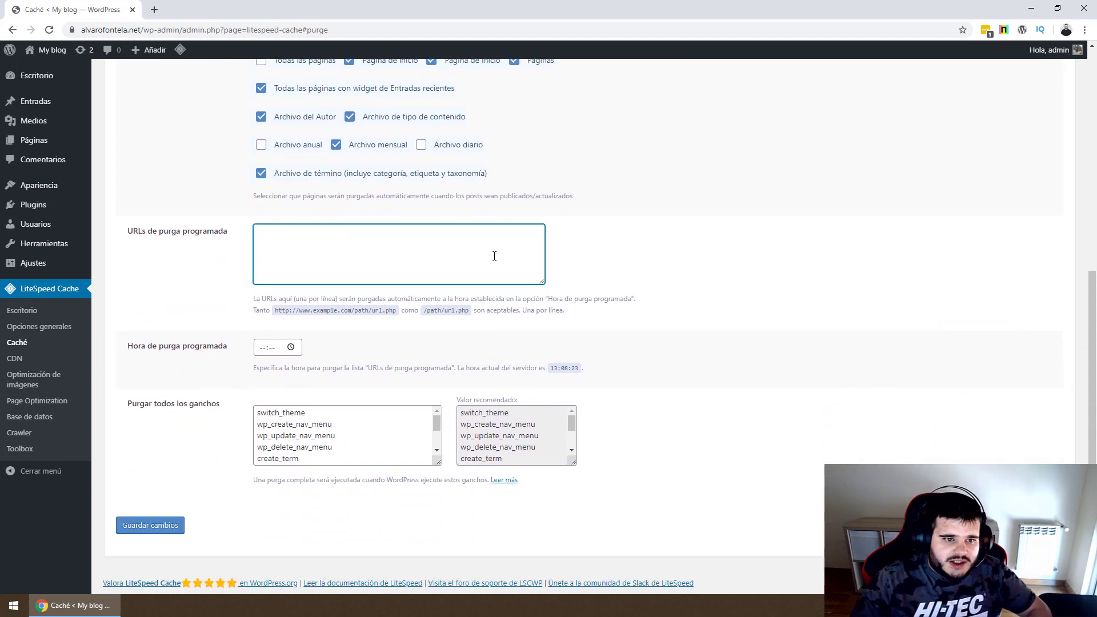
click(202, 265)
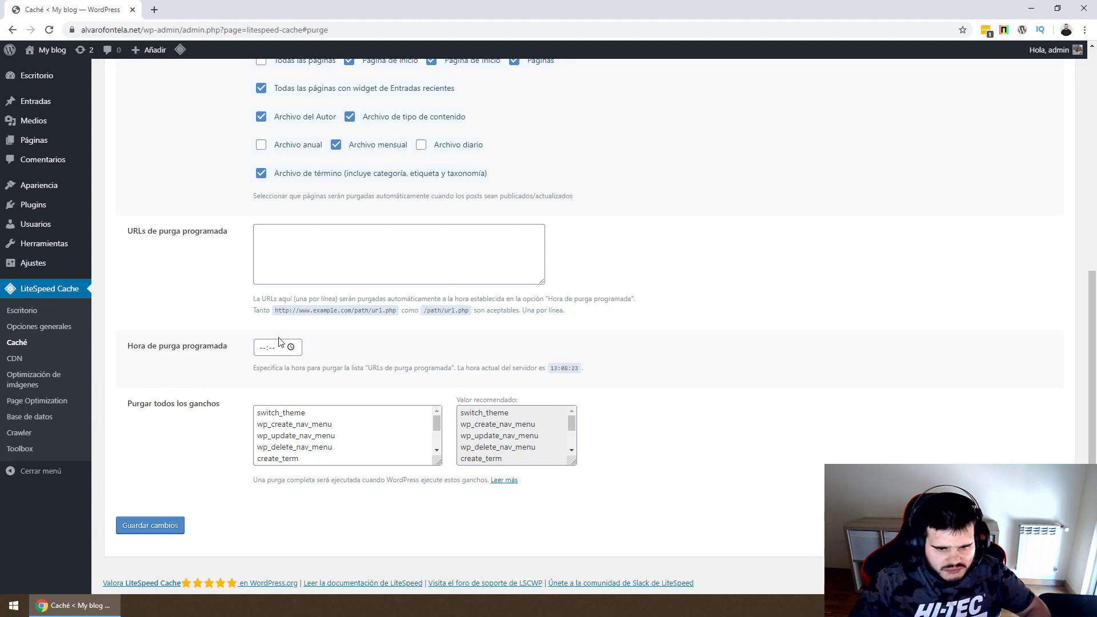
scroll(279, 341, up, 5)
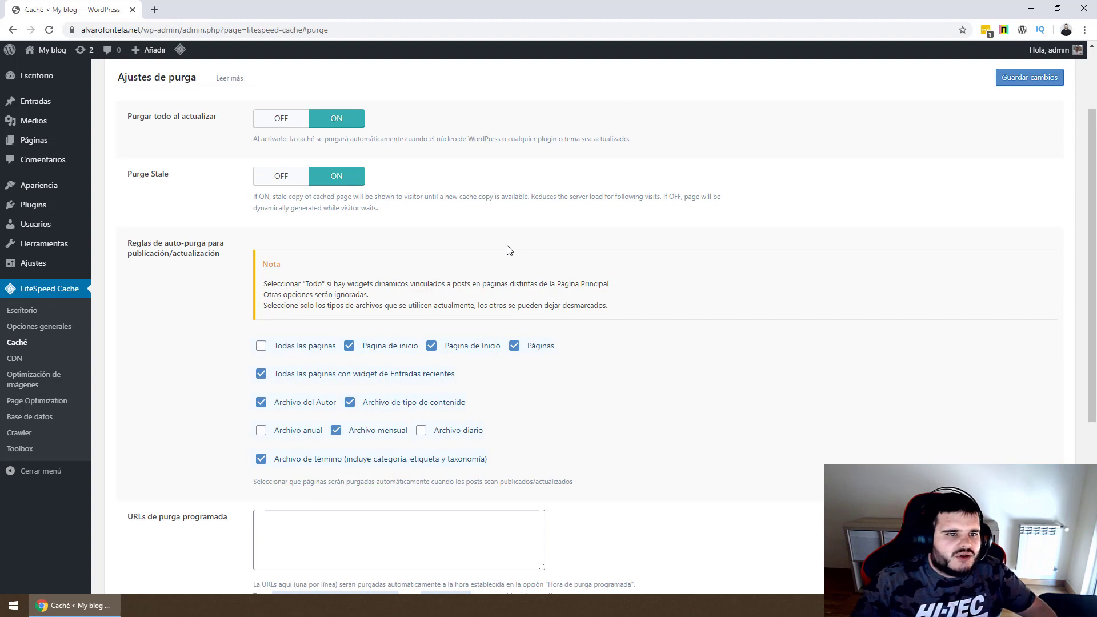
scroll(449, 251, down, 5)
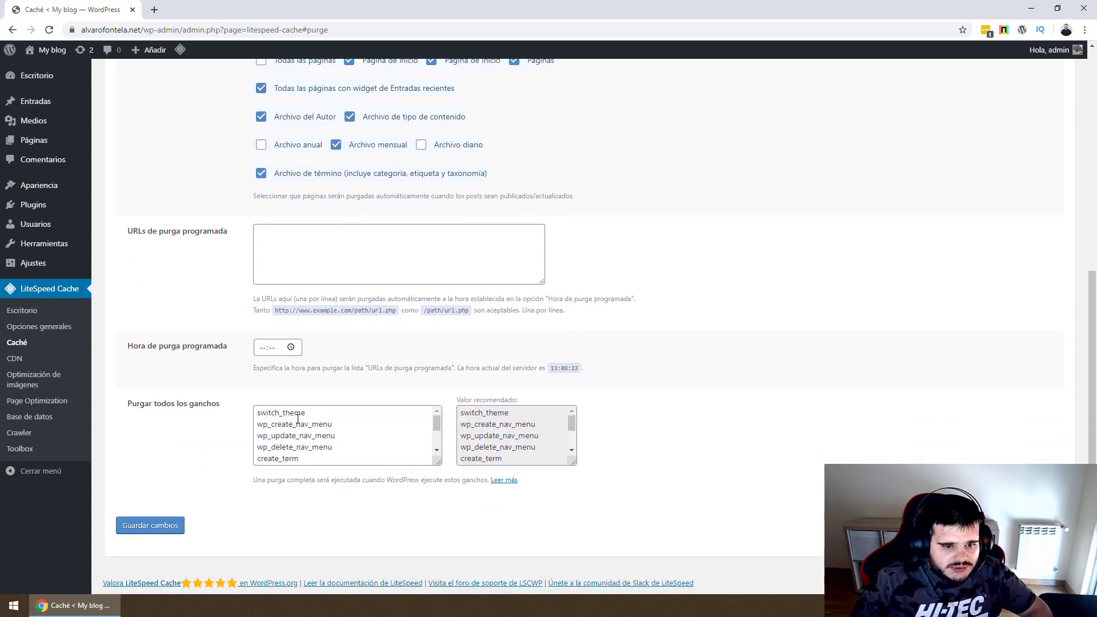
scroll(298, 413, down, 2)
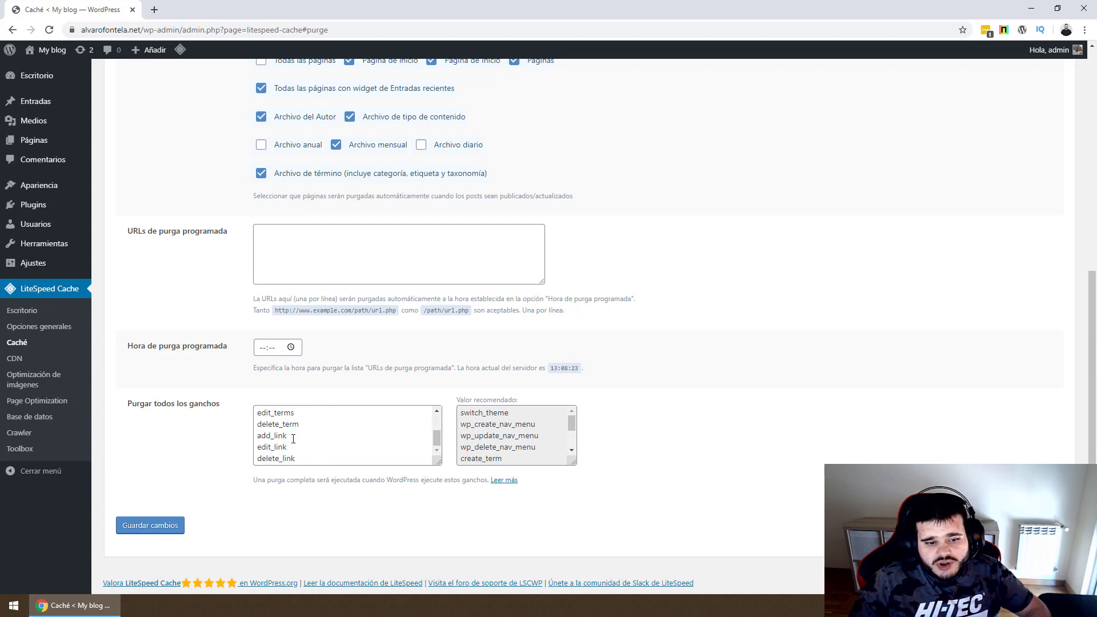
scroll(290, 427, up, 2)
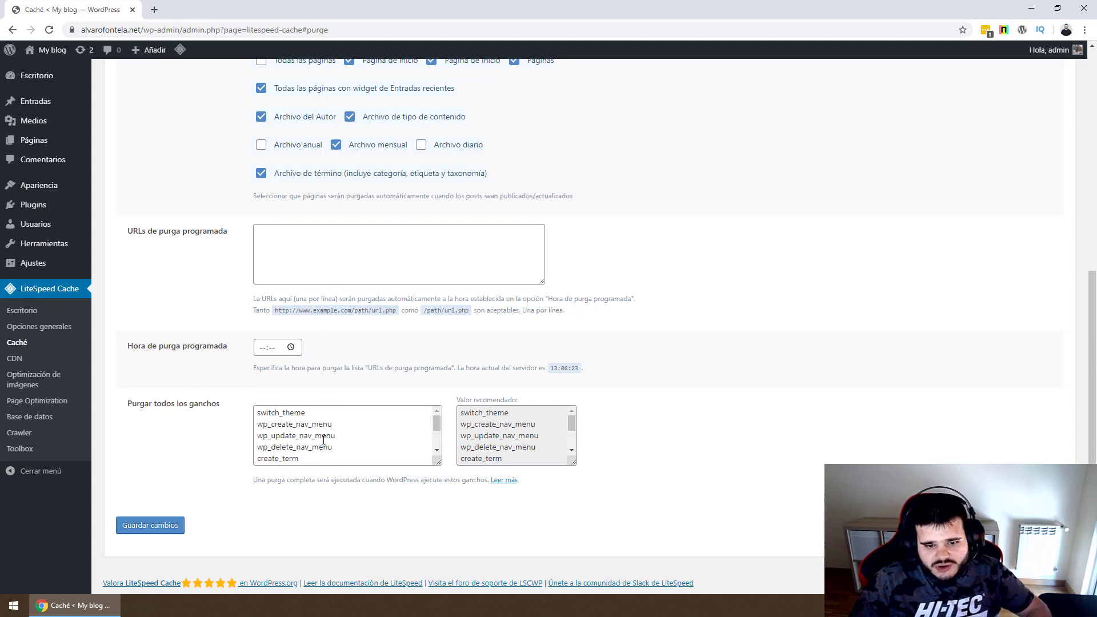
scroll(371, 426, down, 2)
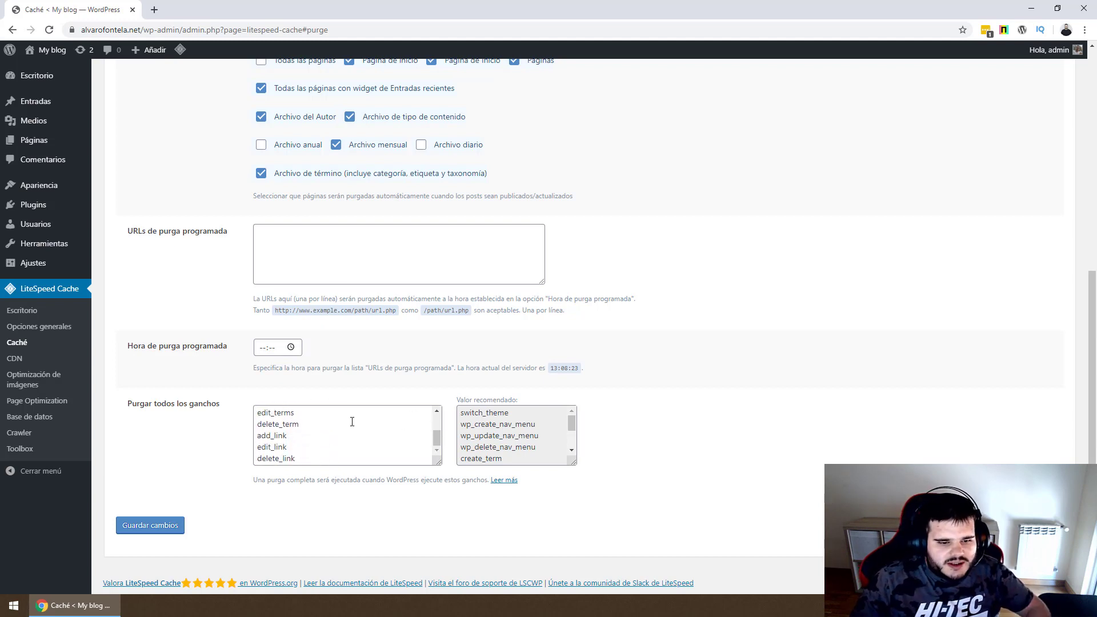
Look through the LiteSpeed documentation linked from Purgar todos los ganchos, and return to the plugin to save the purge settings.
click(504, 481)
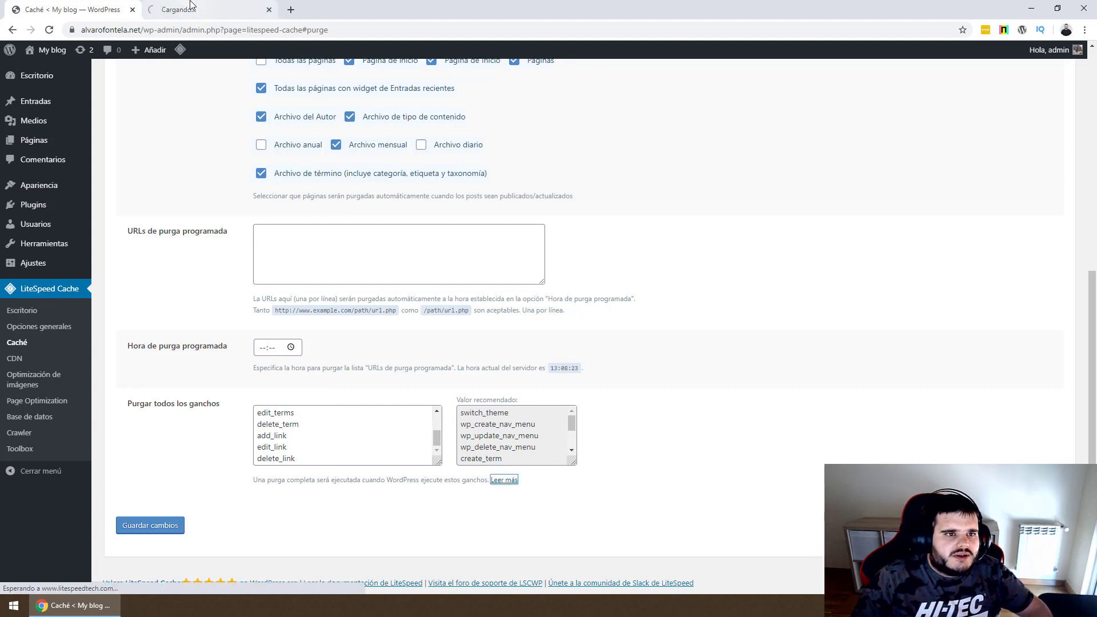
scroll(345, 406, down, 20)
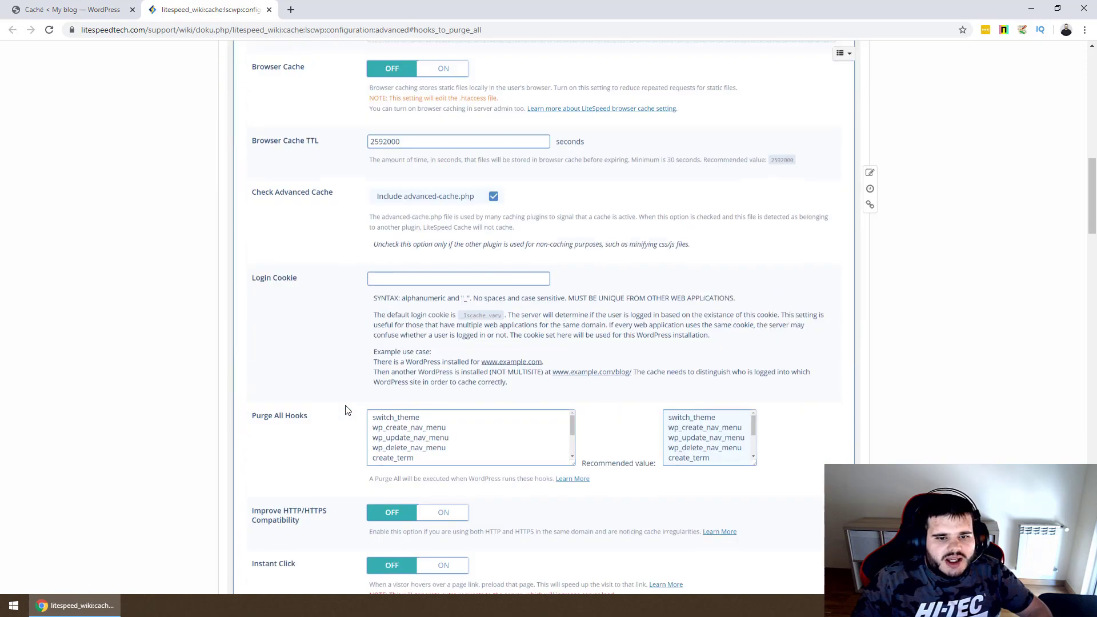
scroll(387, 395, down, 6)
scroll(289, 277, up, 5)
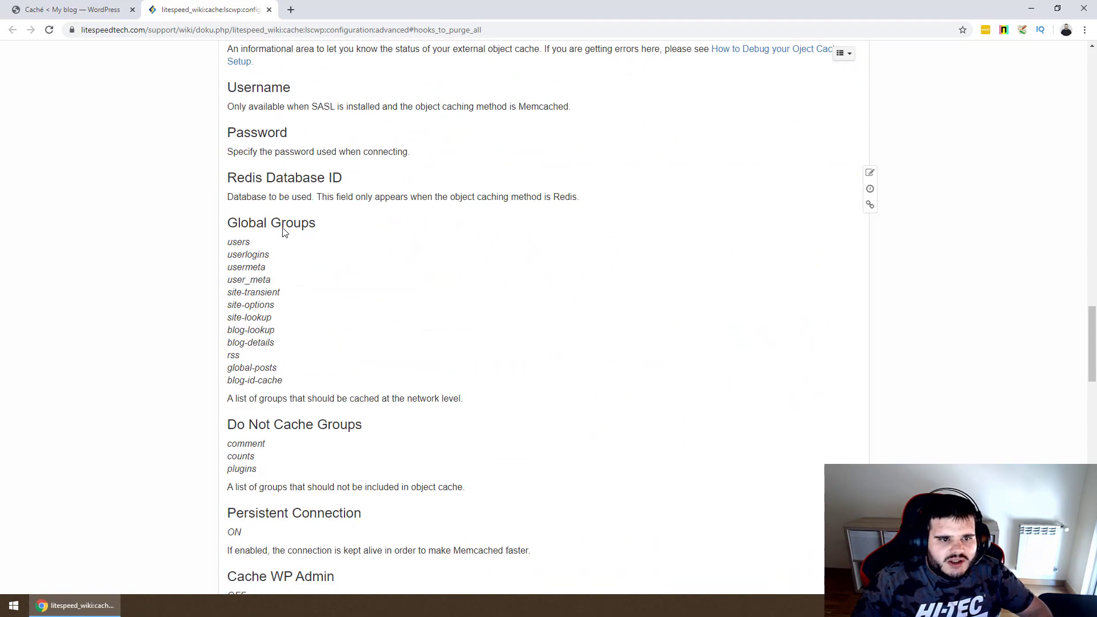
scroll(288, 333, down, 7)
scroll(316, 356, down, 15)
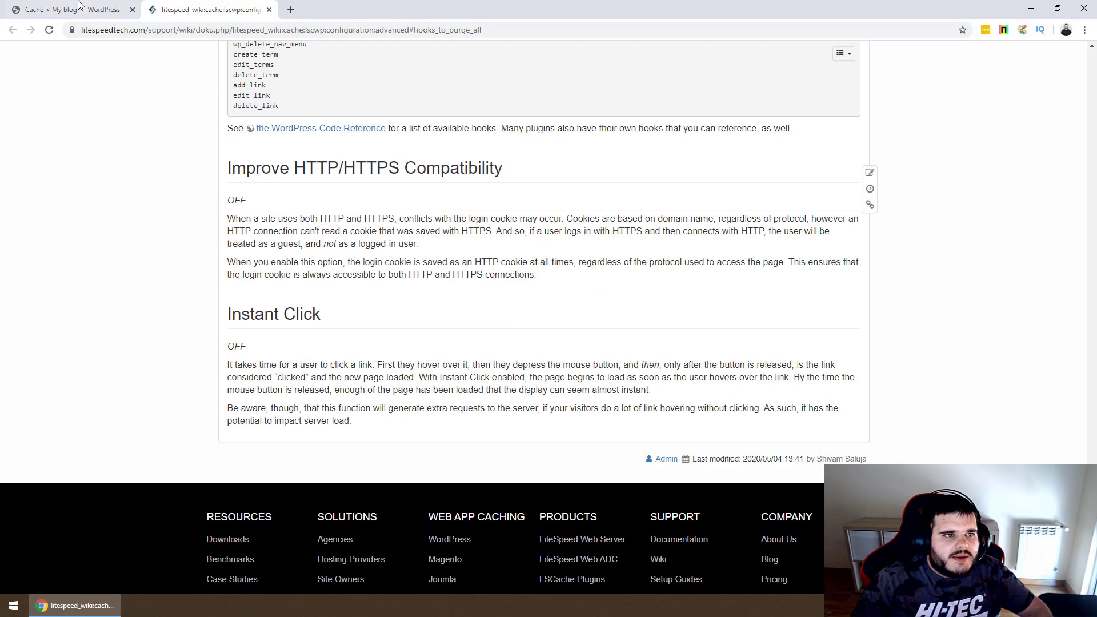
click(80, 10)
click(150, 525)
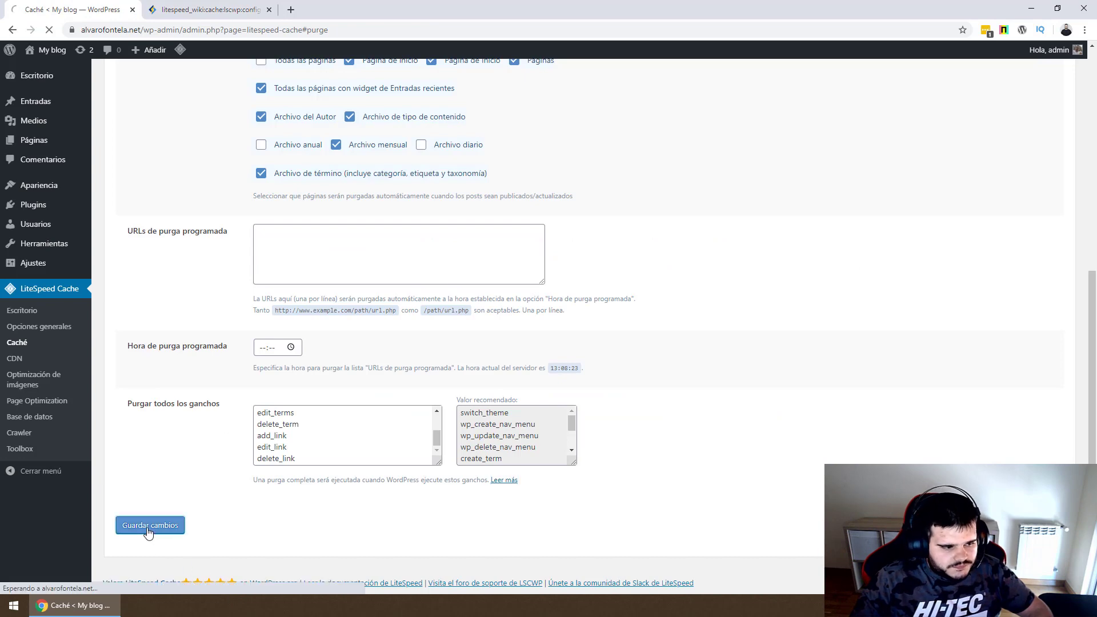
Open the exclusion settings and look over the available fields for content that should not be cached.
click(276, 137)
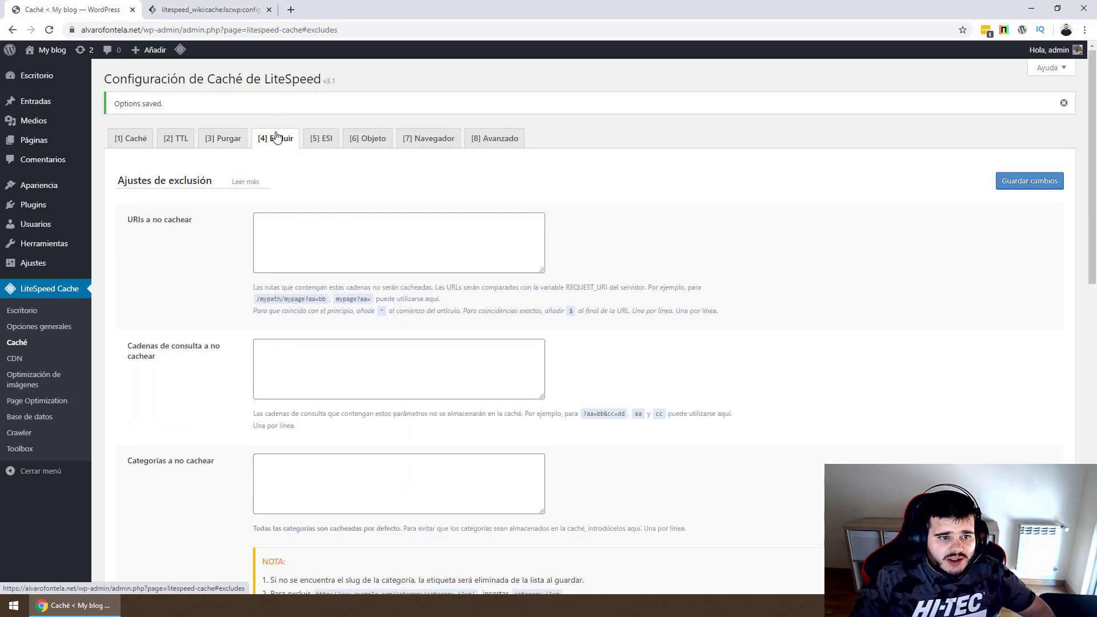
click(352, 256)
click(343, 369)
click(194, 456)
scroll(192, 455, down, 1)
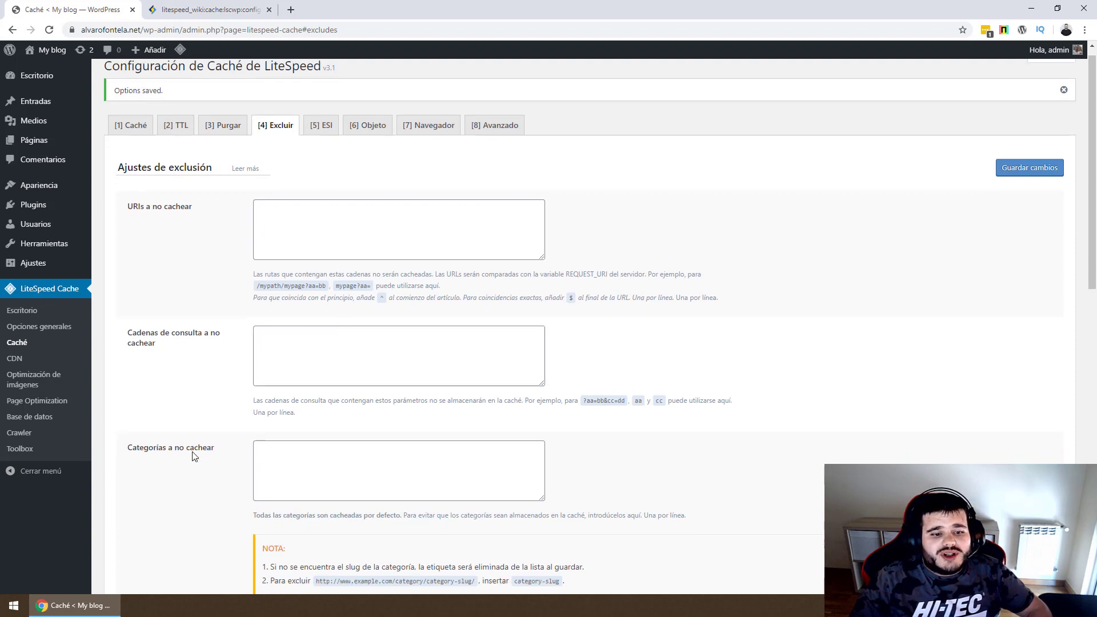
click(193, 452)
scroll(194, 456, down, 6)
click(336, 278)
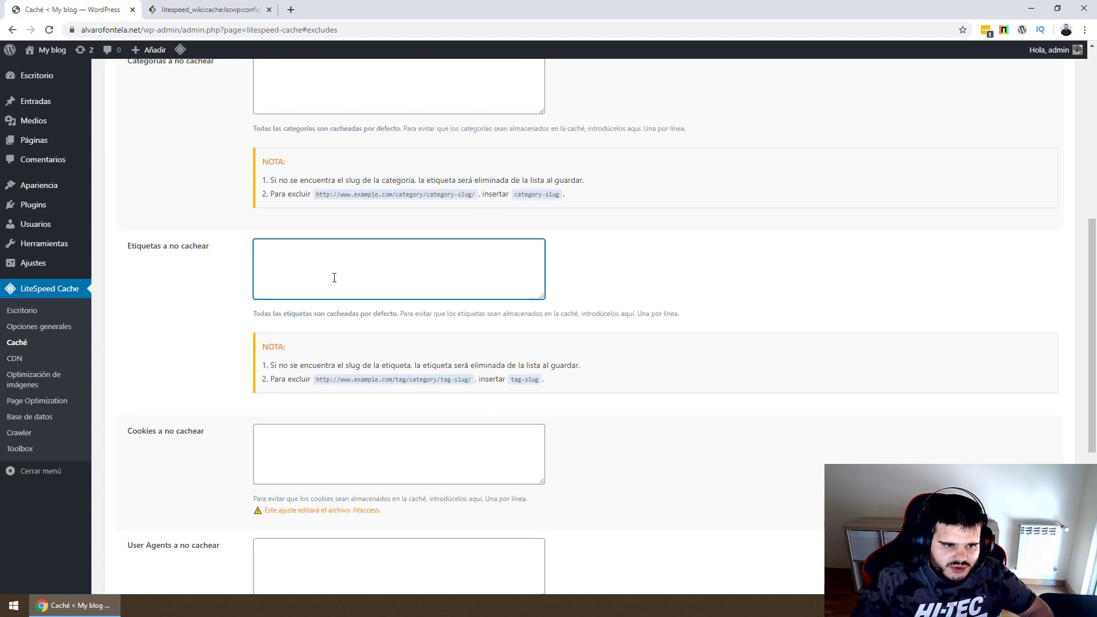
scroll(330, 284, down, 3)
scroll(328, 285, up, 10)
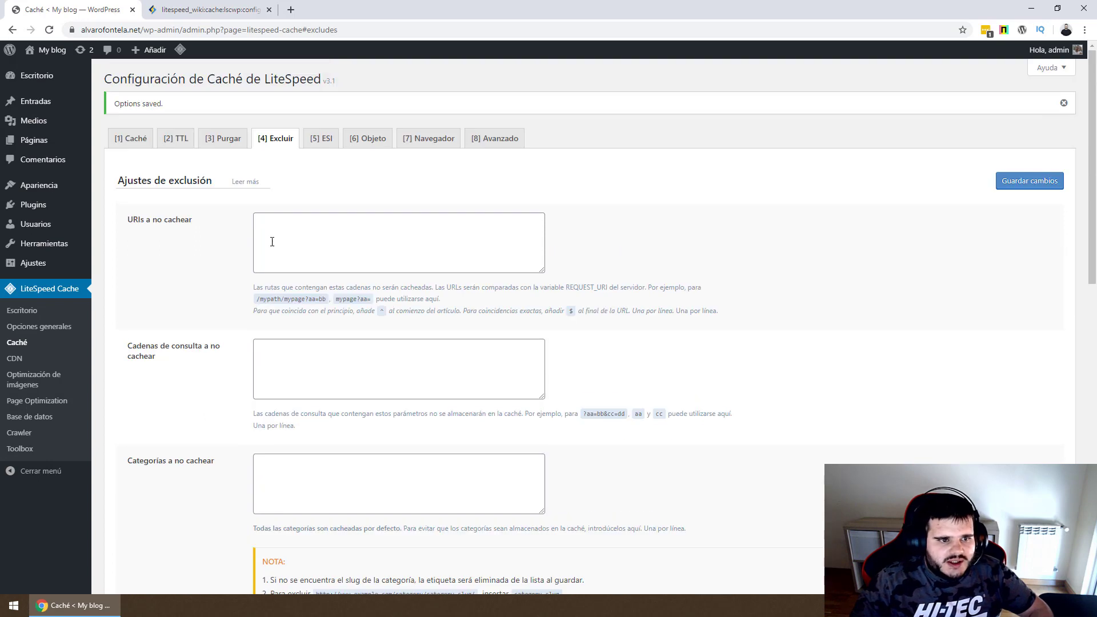
Examine the individual exclusion fields for URIs, query strings, categories and tags.
click(272, 242)
click(289, 387)
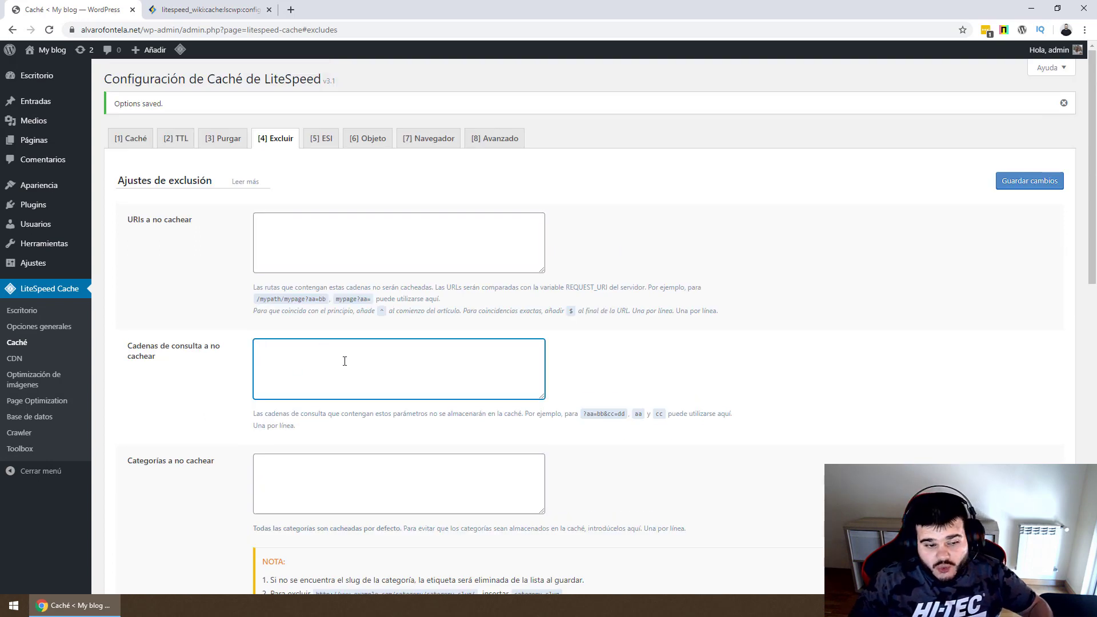
scroll(329, 354, down, 2)
click(314, 343)
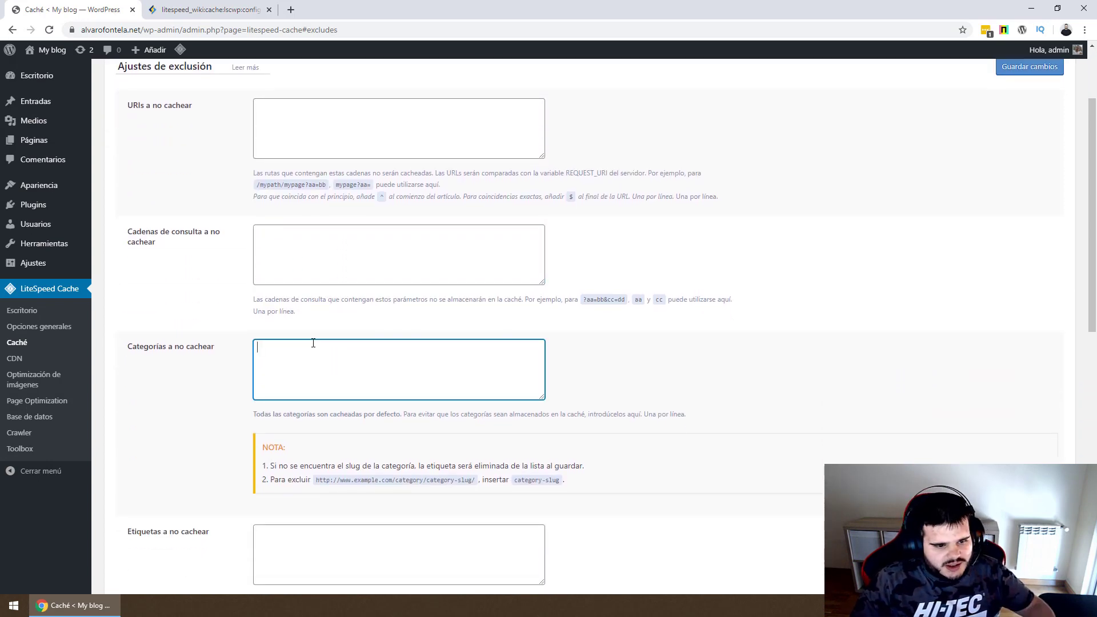
scroll(291, 389, down, 2)
click(268, 415)
scroll(267, 418, down, 5)
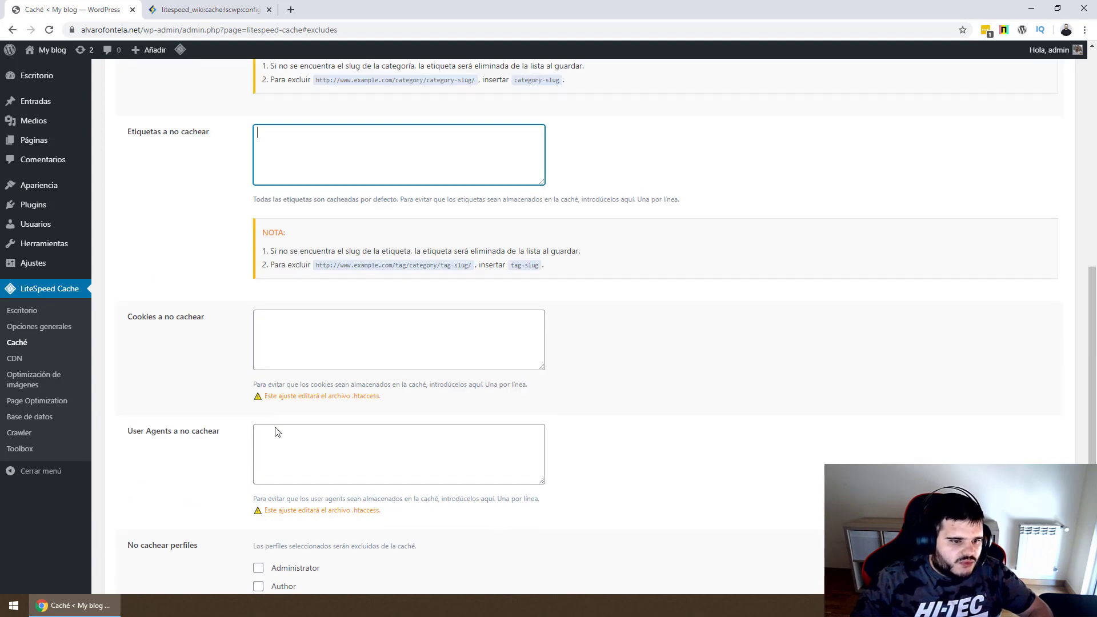
Review the cookies, user agents and user roles excluded from caching, and save the exclusion settings.
click(273, 454)
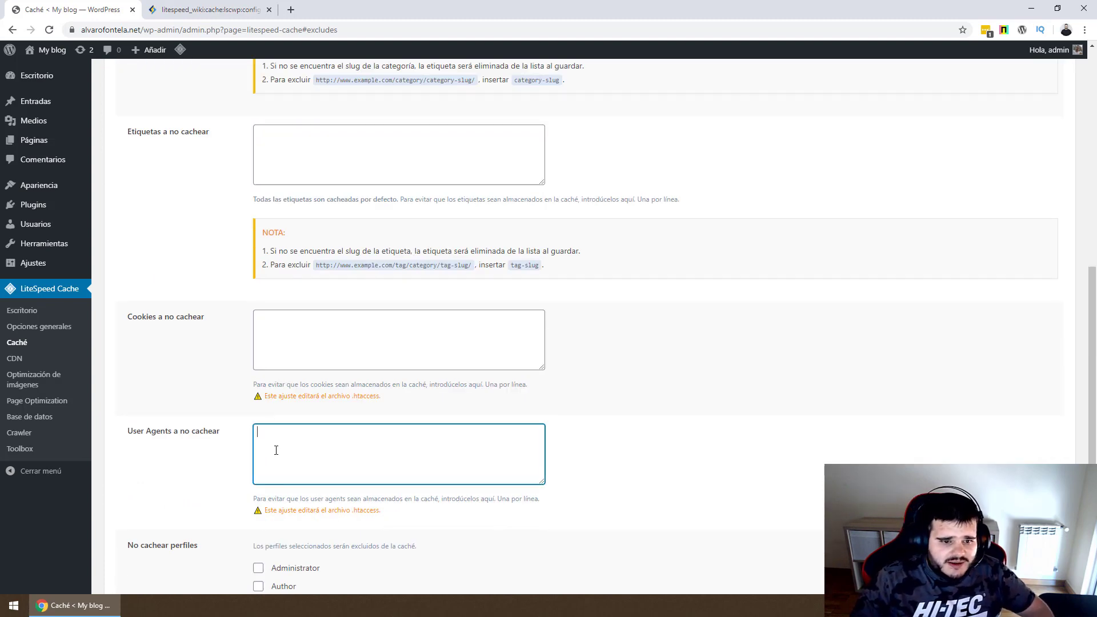
click(357, 316)
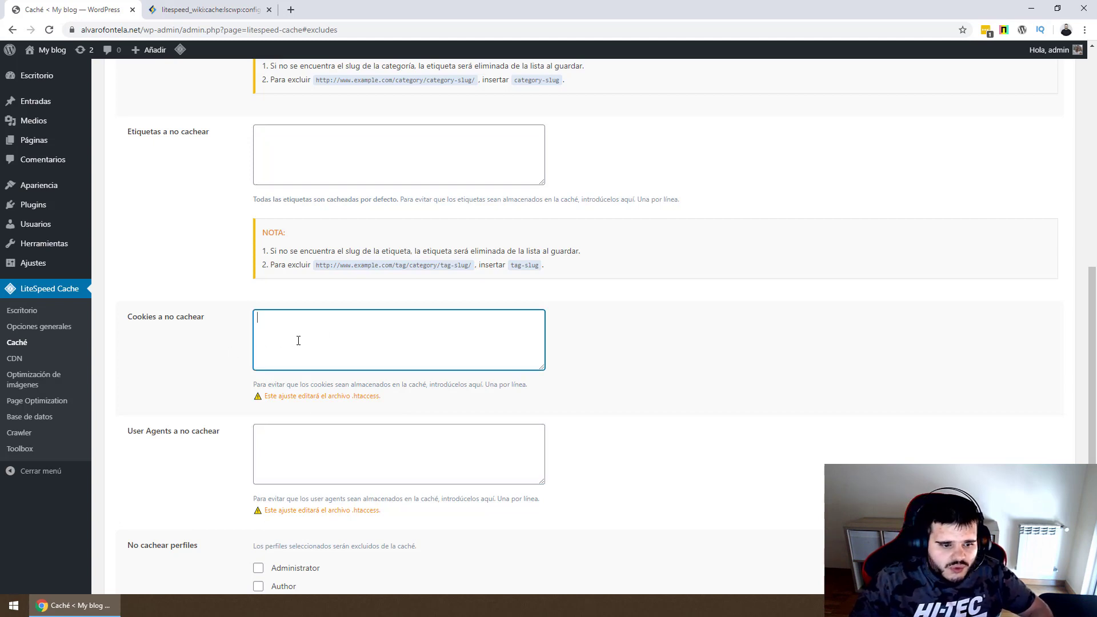
scroll(298, 341, down, 4)
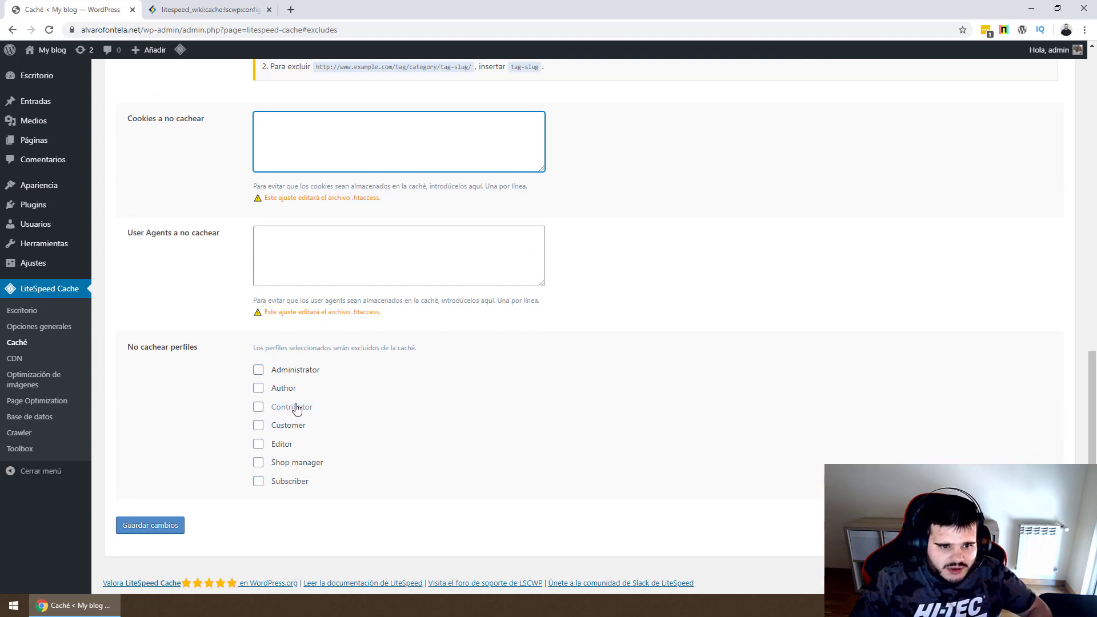
click(284, 371)
click(146, 525)
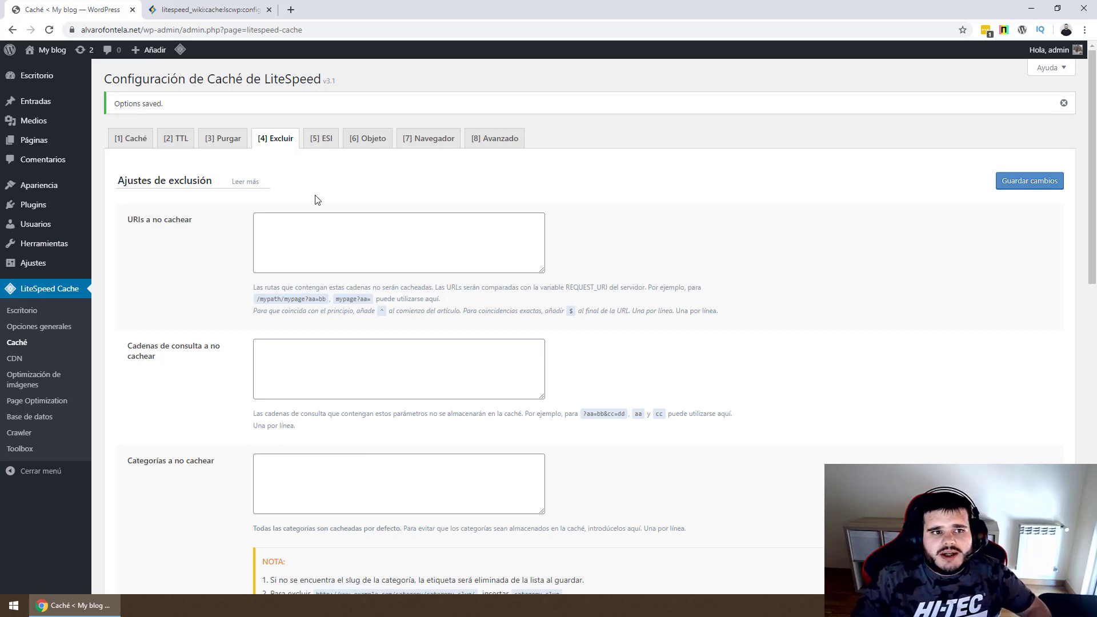
Open the ESI settings and look over the shortcode conversion example, the ESI options and the variation groups.
click(330, 148)
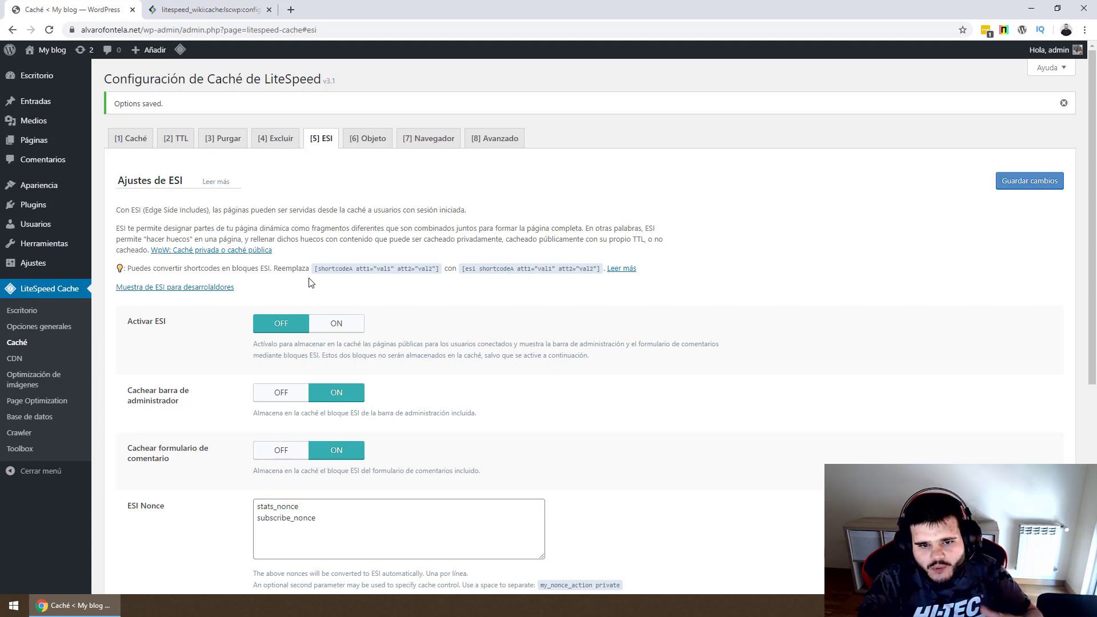
triple_click(337, 268)
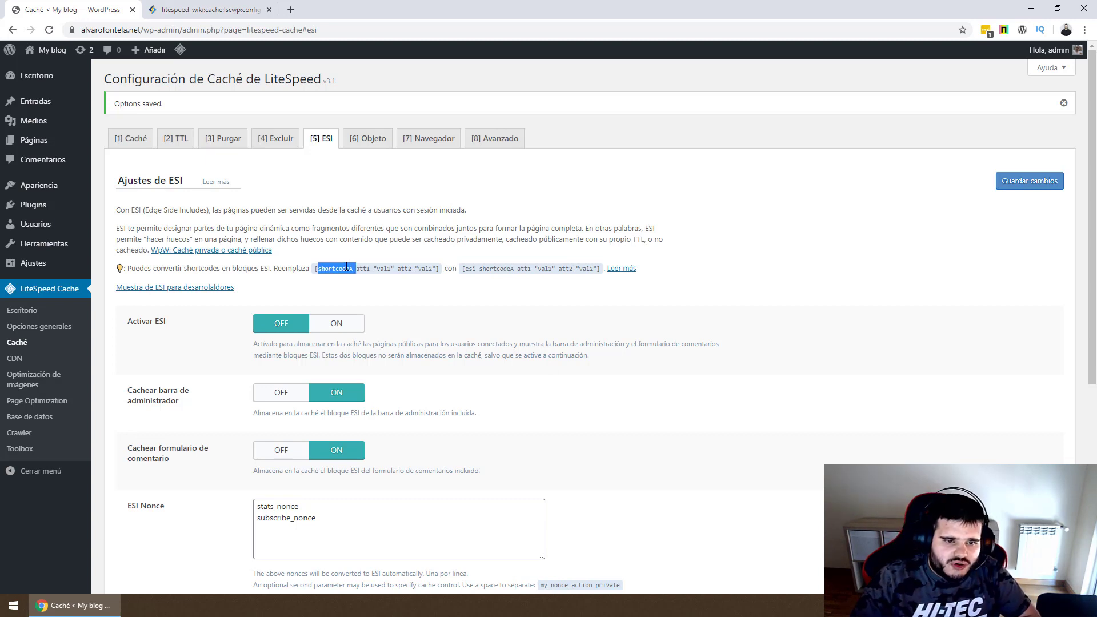
double_click(425, 269)
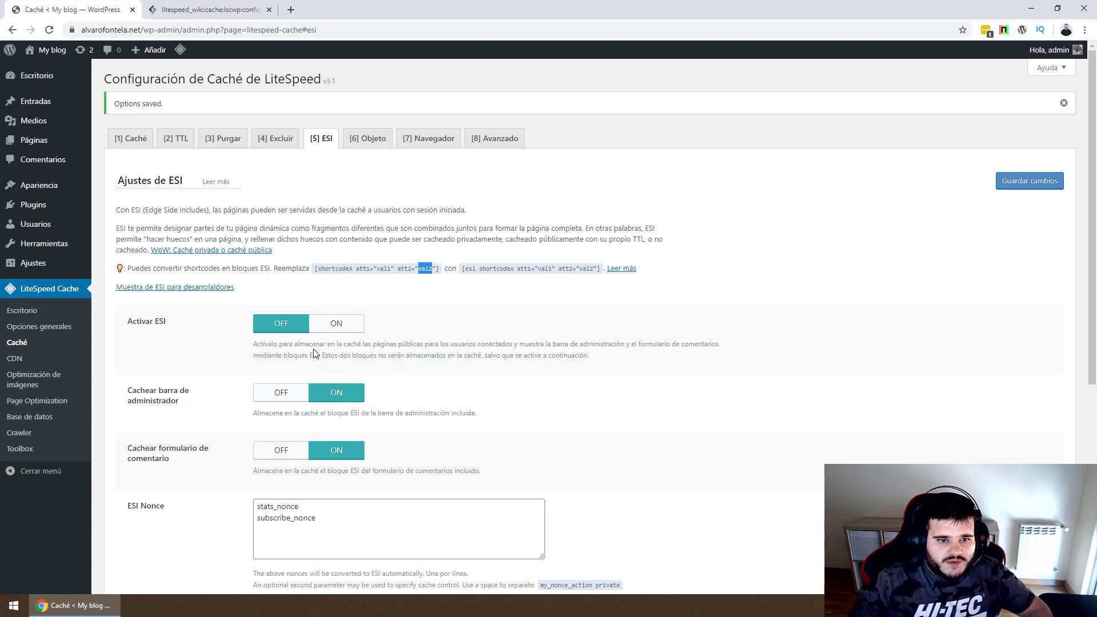
click(338, 272)
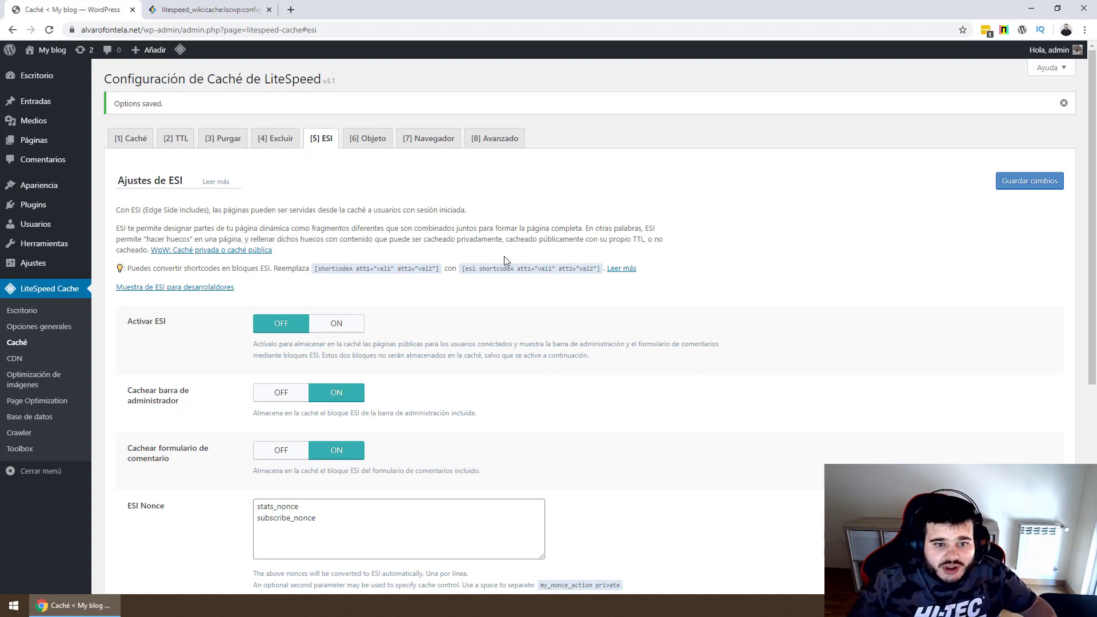
scroll(404, 313, down, 6)
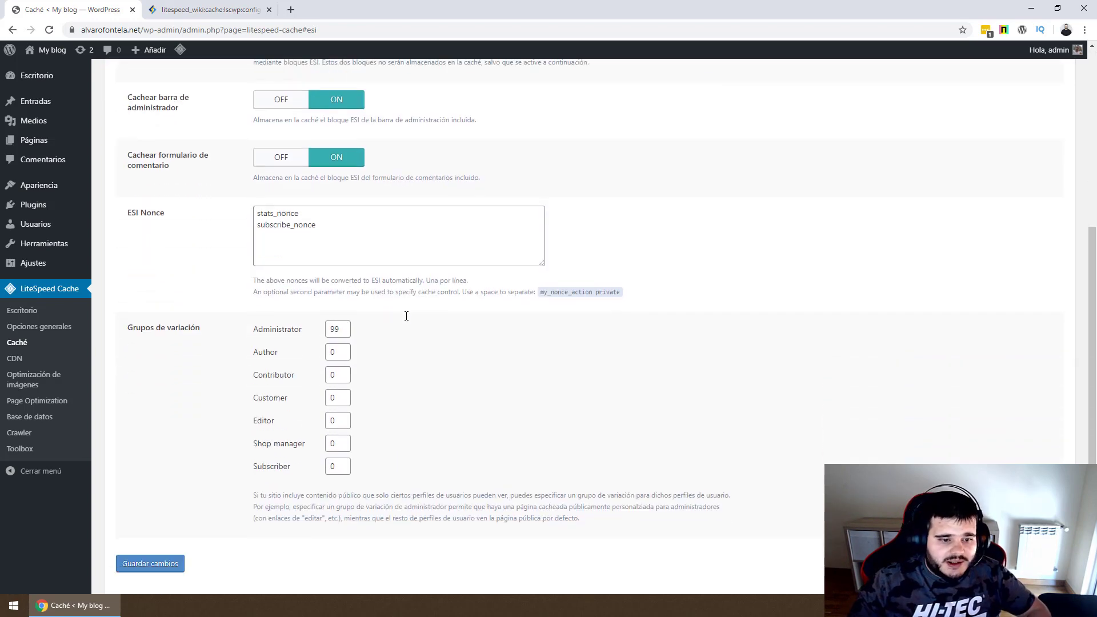
scroll(364, 348, up, 6)
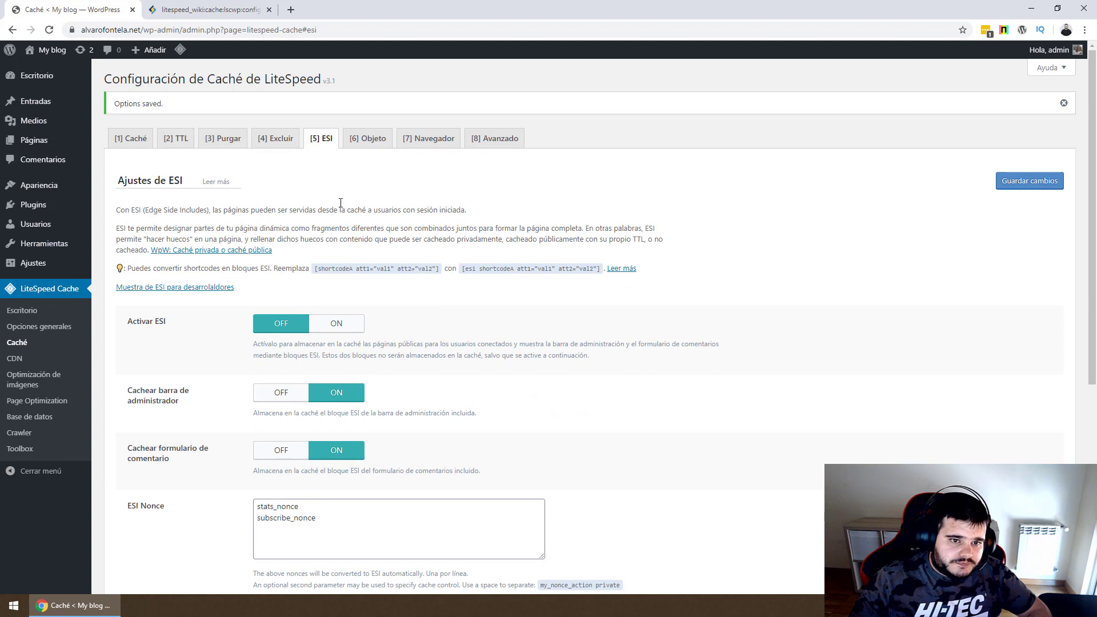
Open the object cache settings, turn Caché de objetos ON and choose Memcached as the method.
click(370, 145)
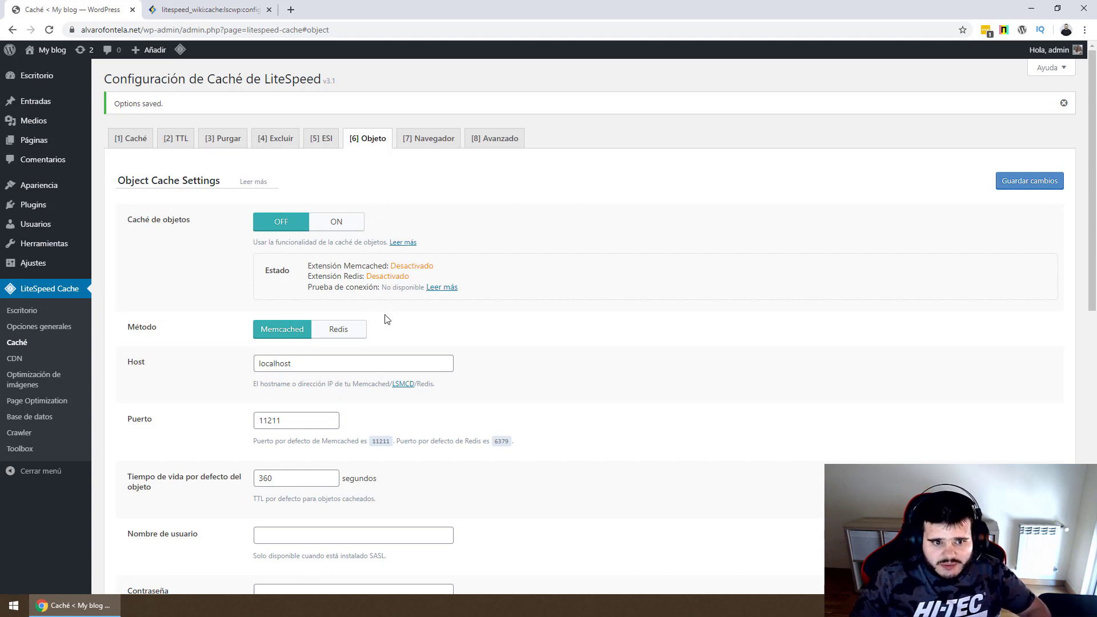
click(349, 222)
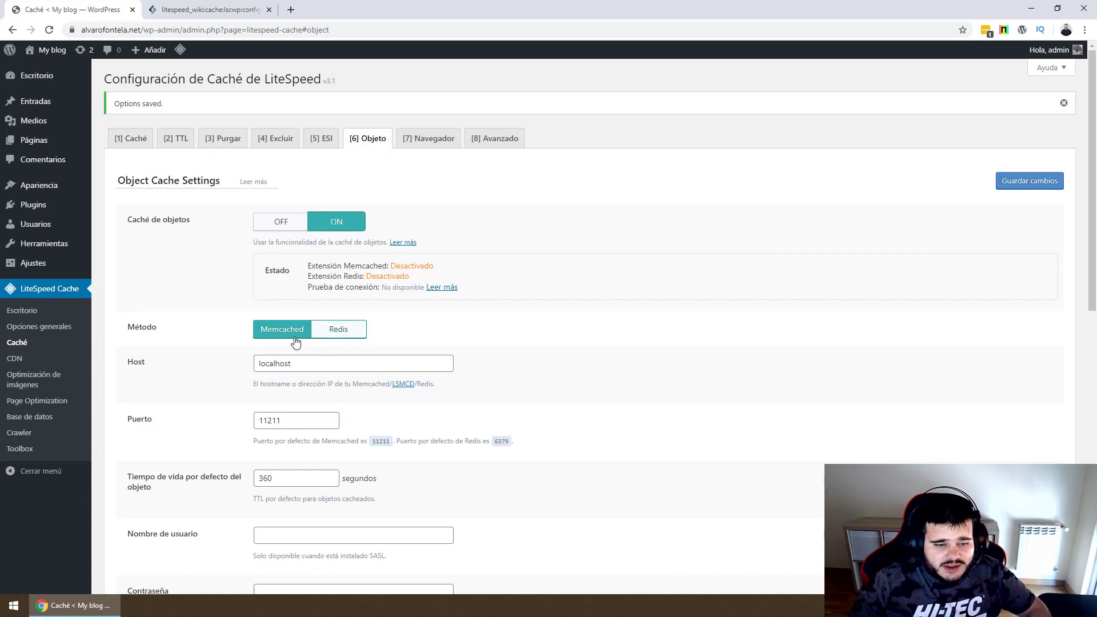
click(341, 338)
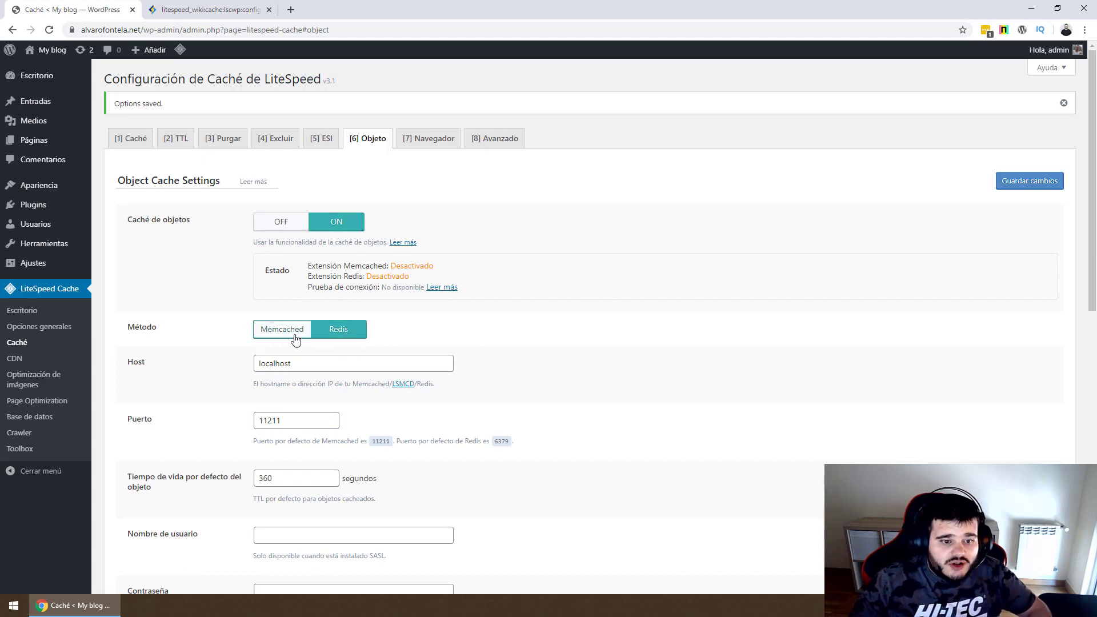
click(303, 334)
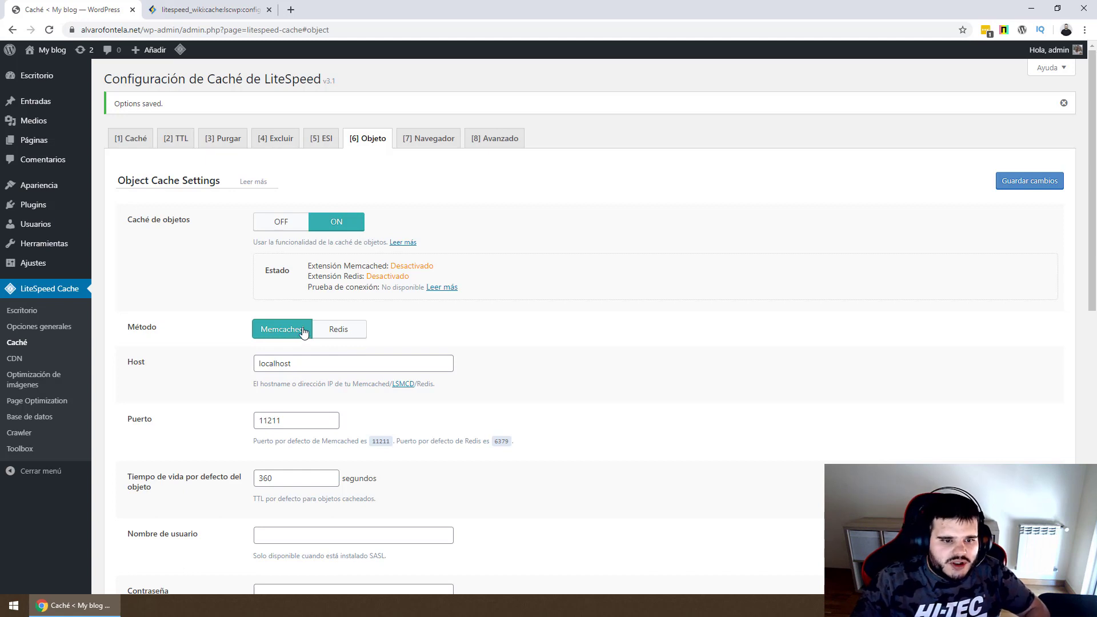
Review the remaining object cache settings, from host, port and object lifetime to cache groups, persistent connection and transient storage.
scroll(302, 334, down, 2)
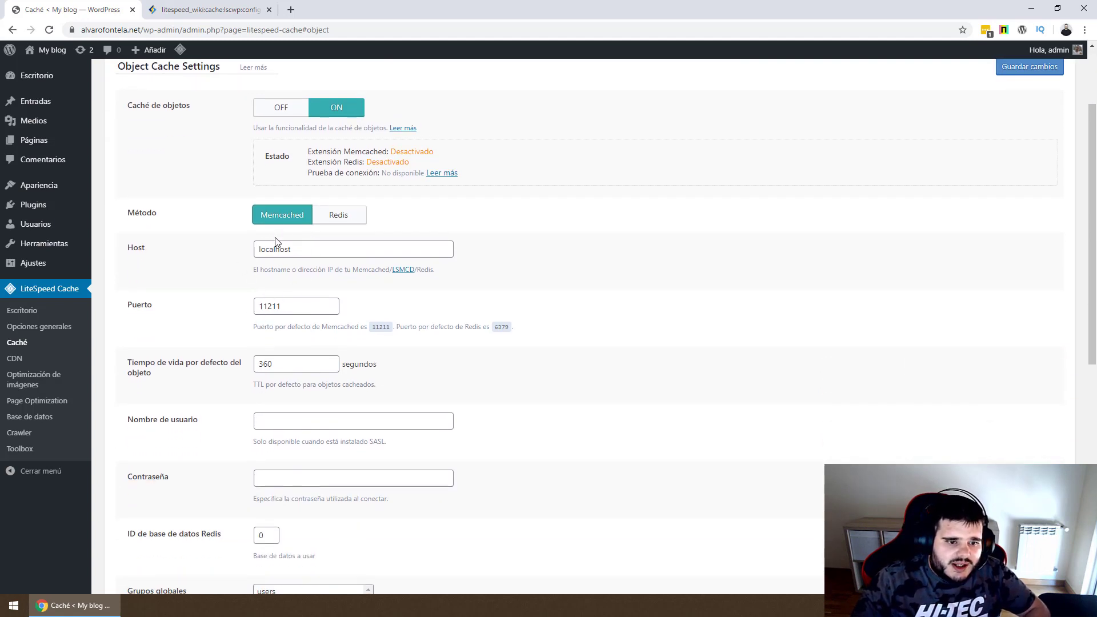
click(298, 254)
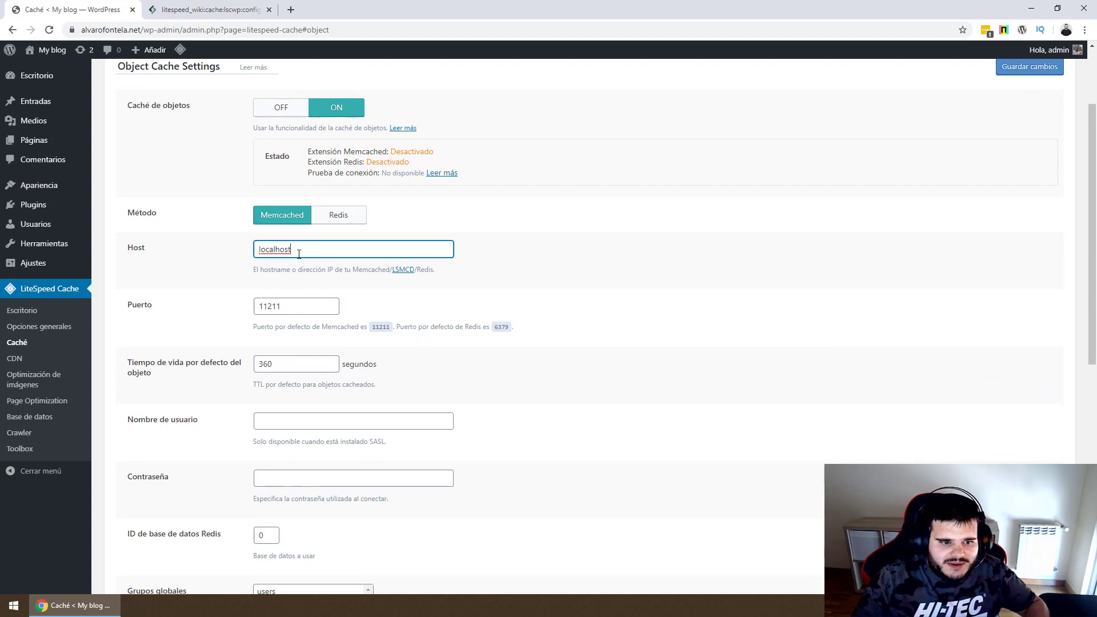
scroll(317, 316, down, 4)
scroll(318, 440, up, 2)
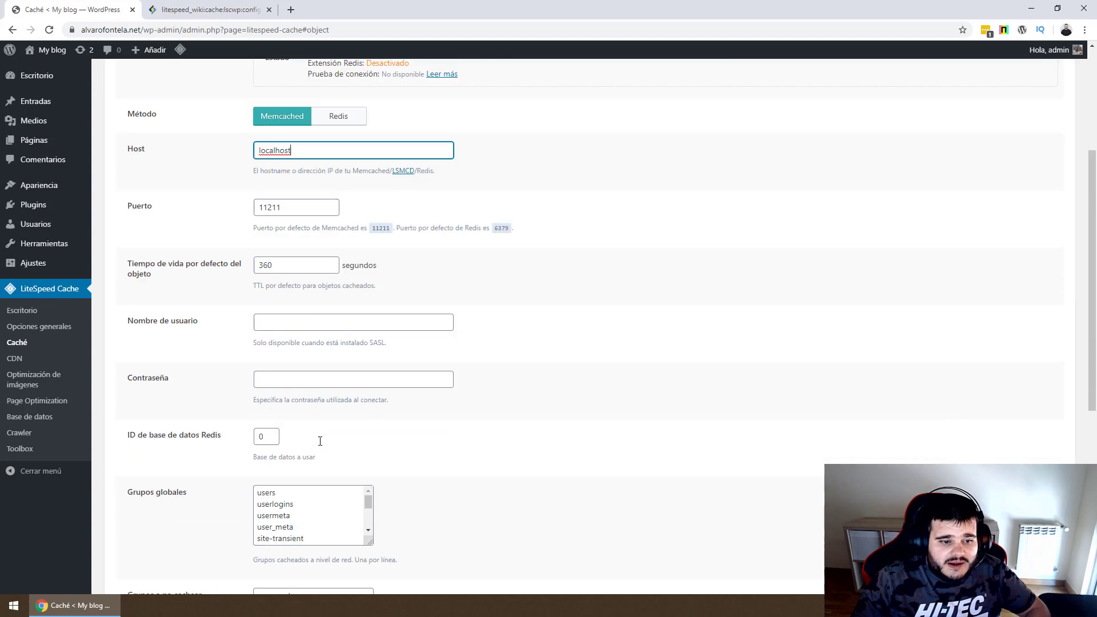
scroll(318, 440, down, 2)
scroll(330, 470, down, 4)
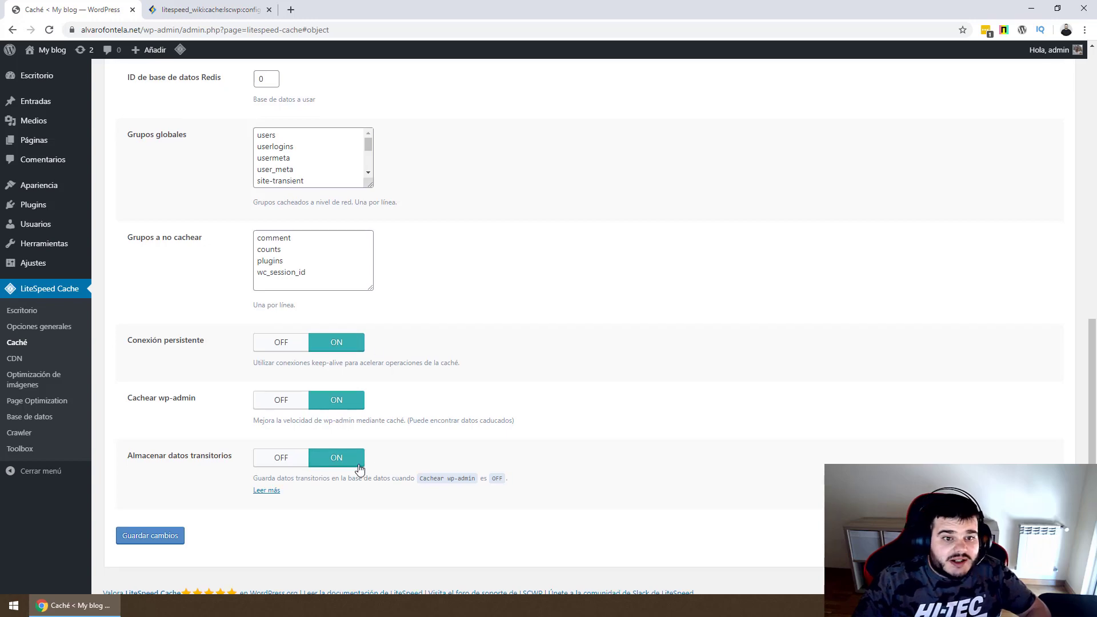
scroll(351, 462, up, 8)
scroll(352, 462, up, 2)
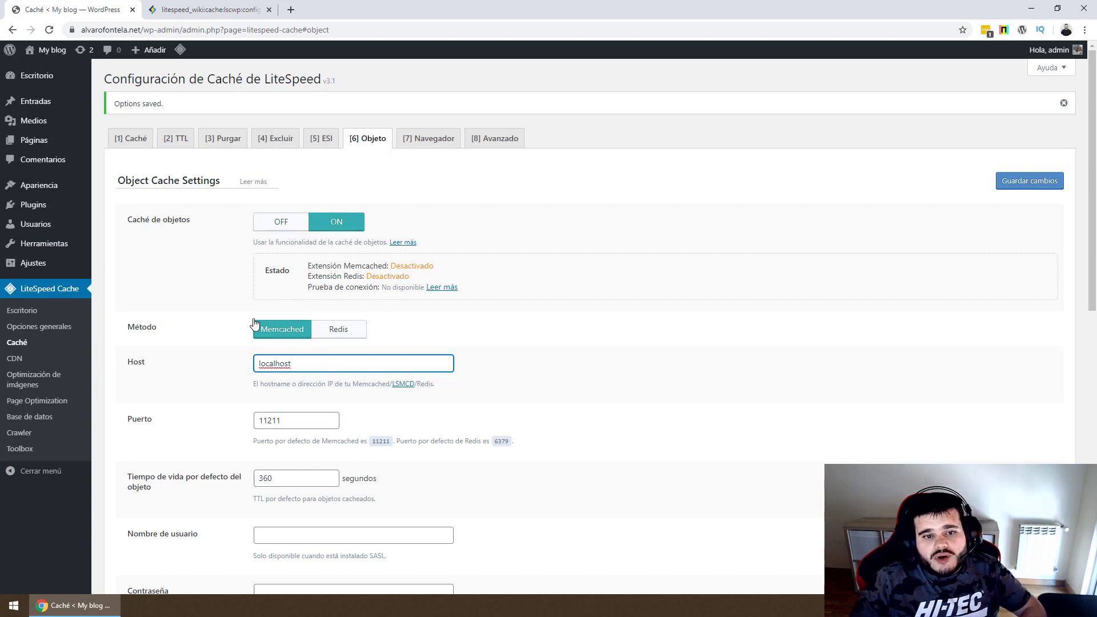
Open the browser cache settings, turn Caché del navegador ON and examine its TTL value.
click(429, 140)
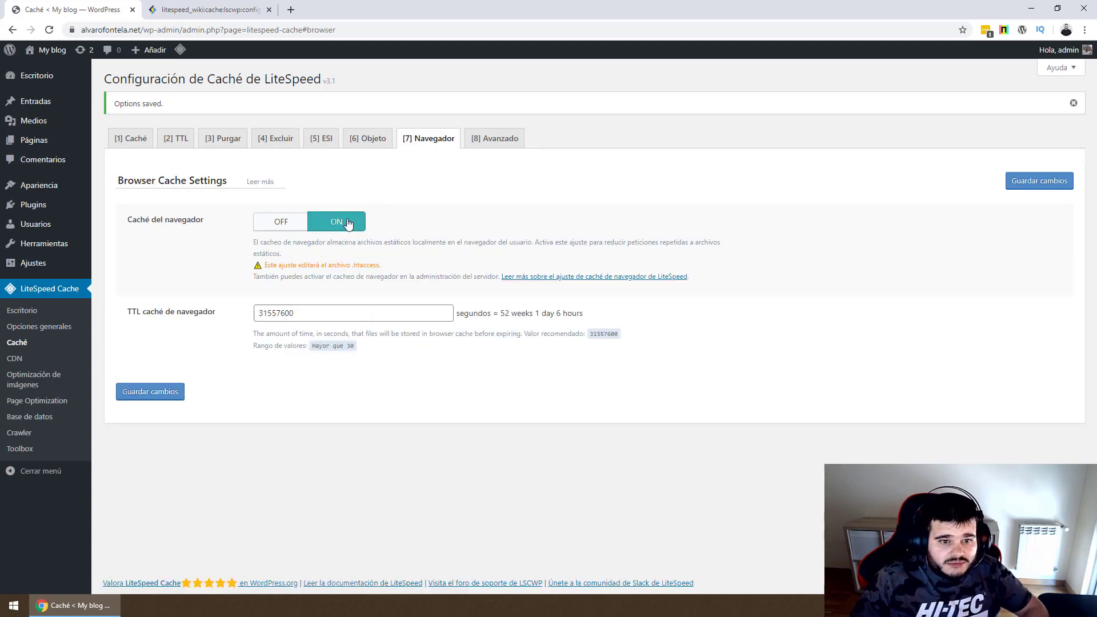
double_click(340, 311)
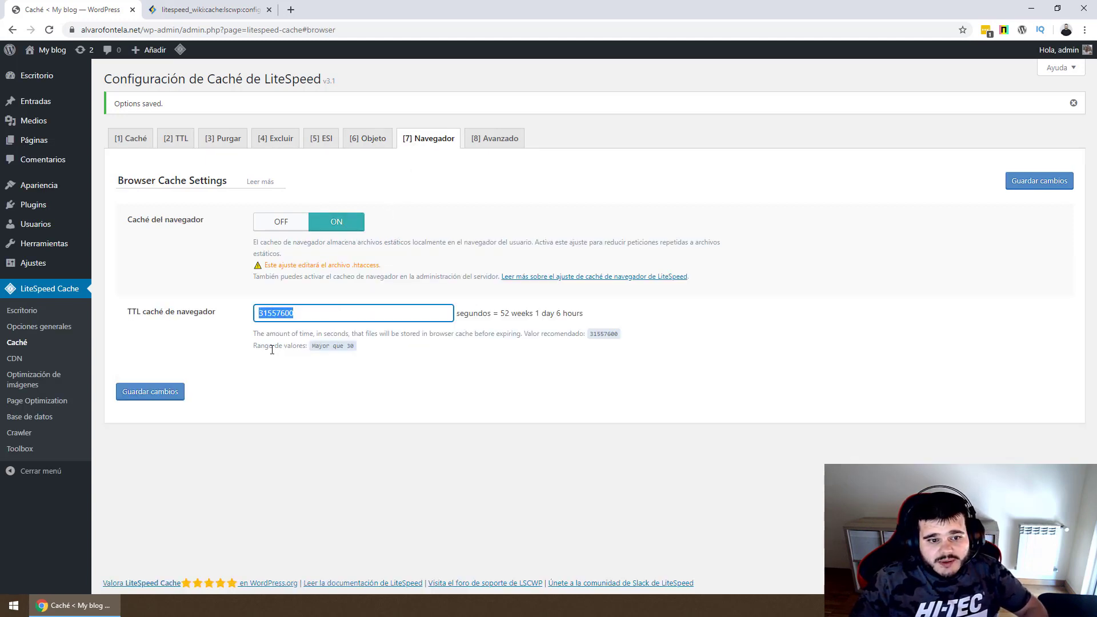
double_click(505, 314)
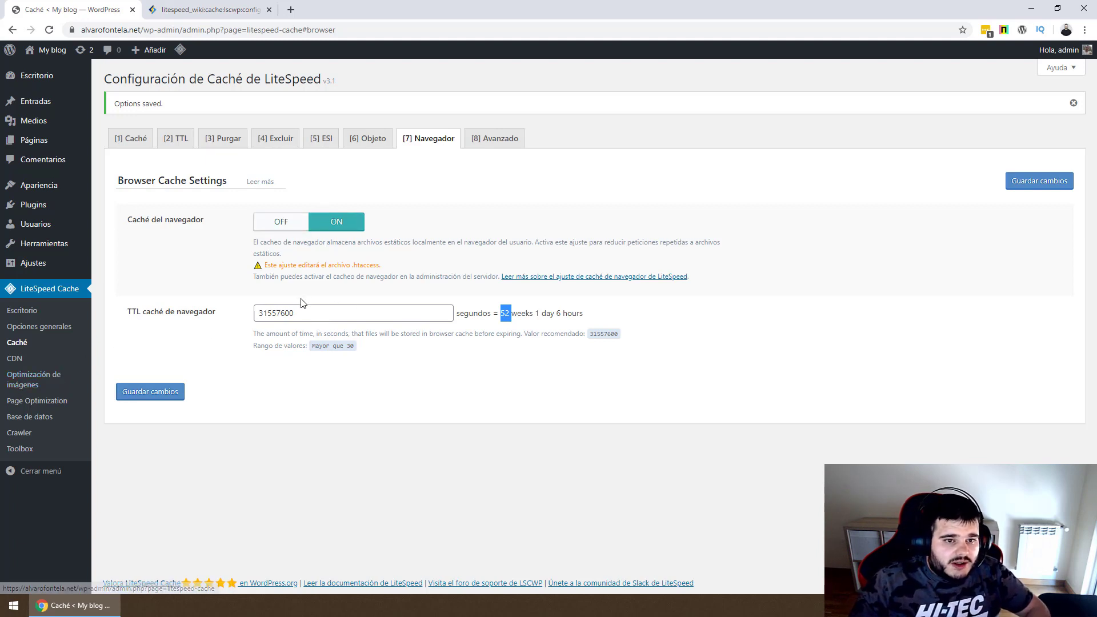
Set the browser cache TTL to 604800 seconds, copied from the default public cache TTL, and save the changes.
click(180, 143)
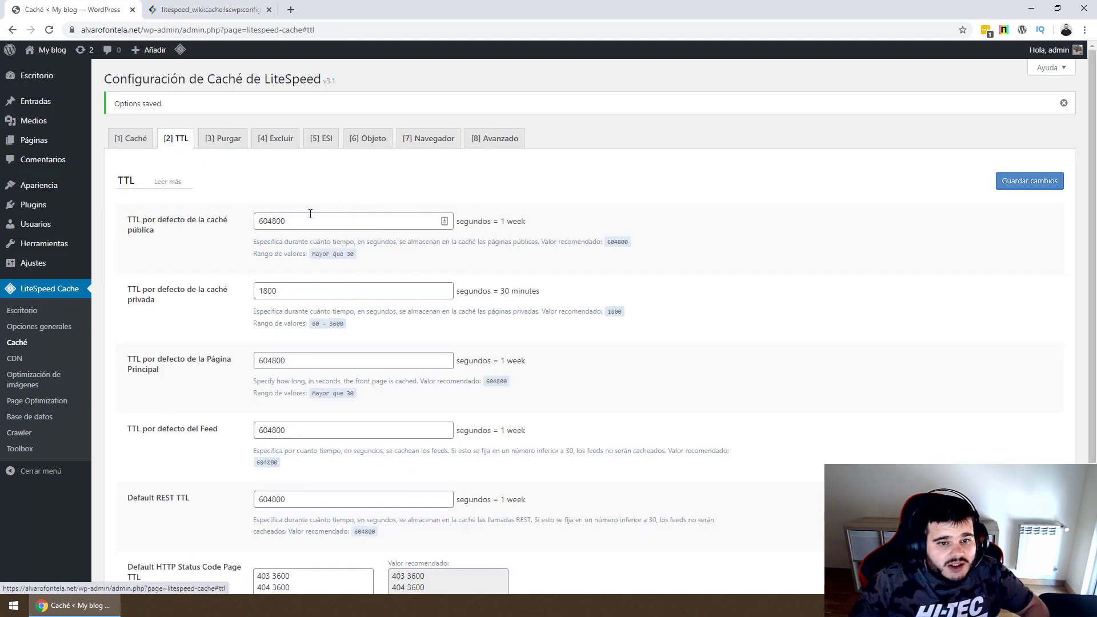
click(196, 220)
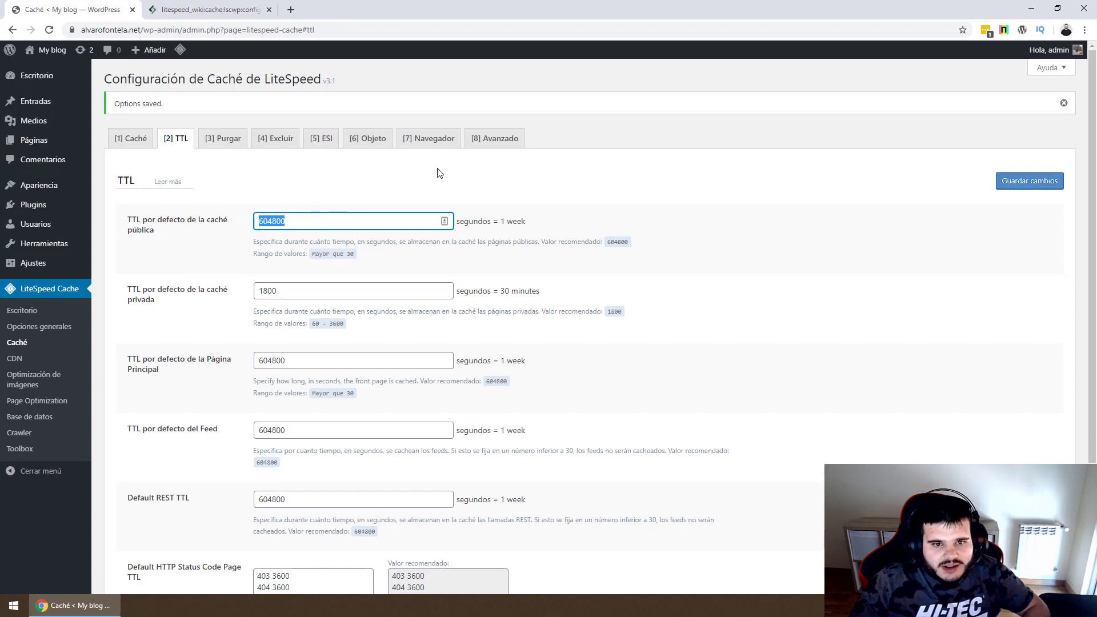
click(482, 143)
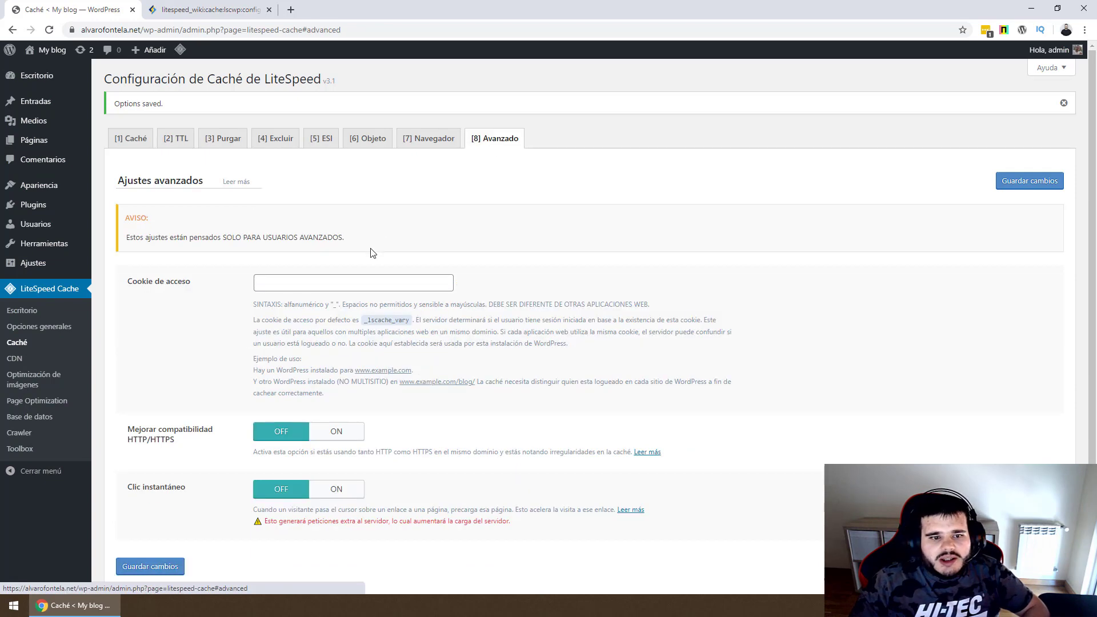
click(423, 141)
click(209, 311)
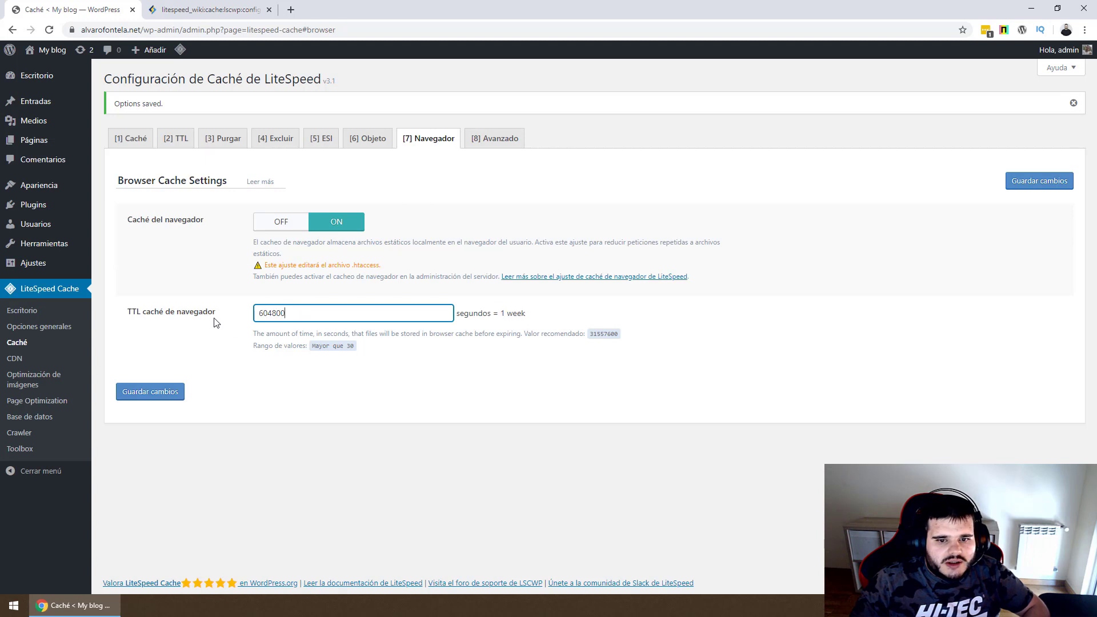
click(237, 333)
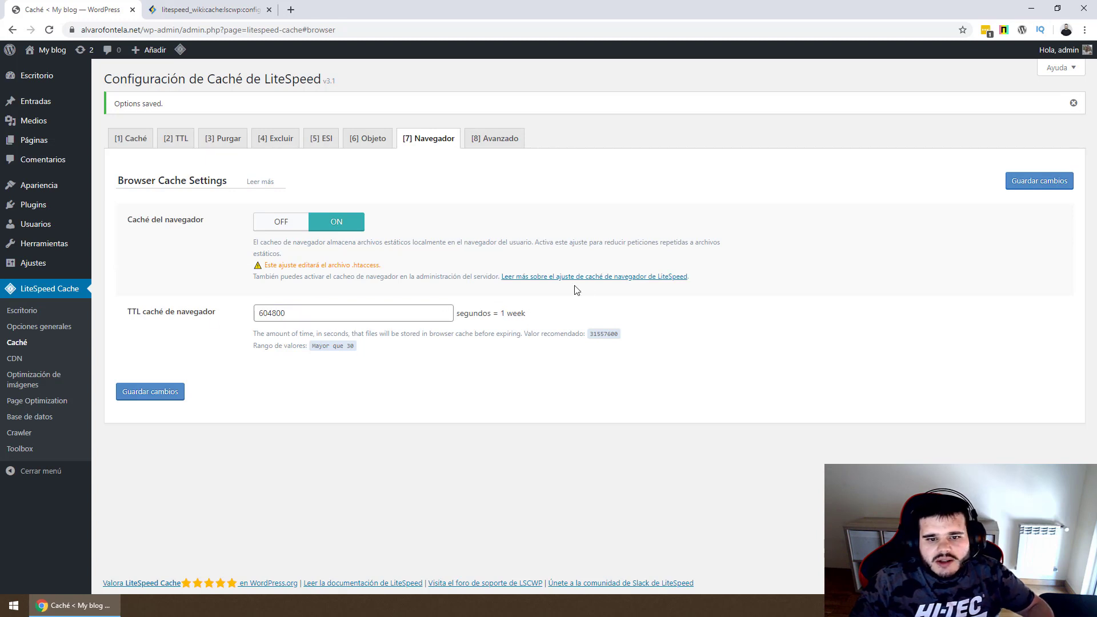
click(177, 391)
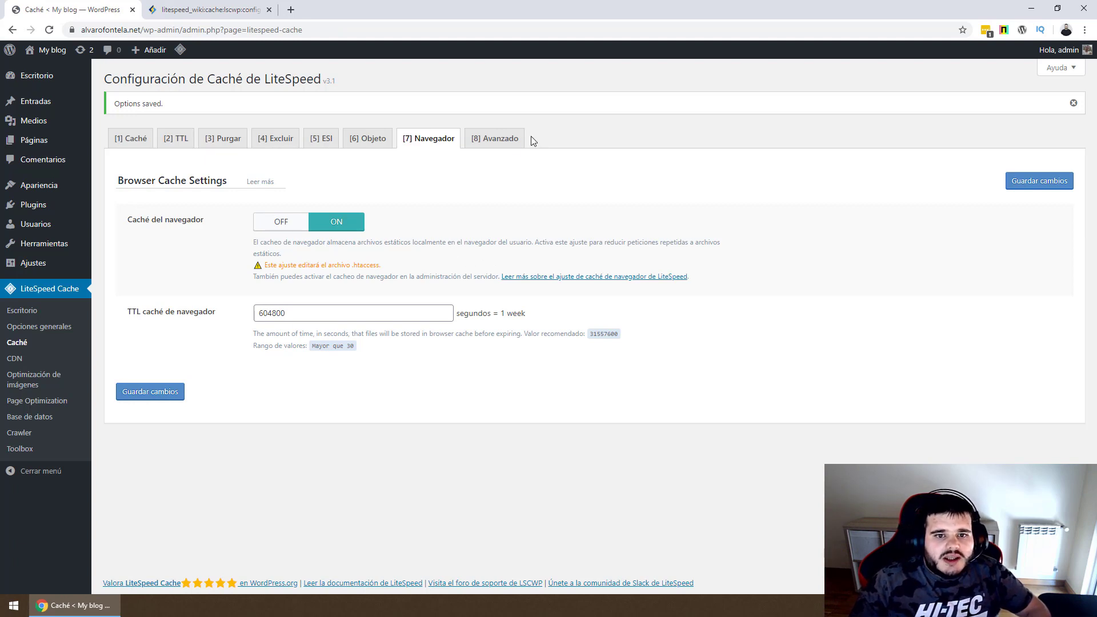
Open the advanced settings and review the Cookie de acceso and Mejorar compatibilidad HTTP/HTTPS options.
click(496, 139)
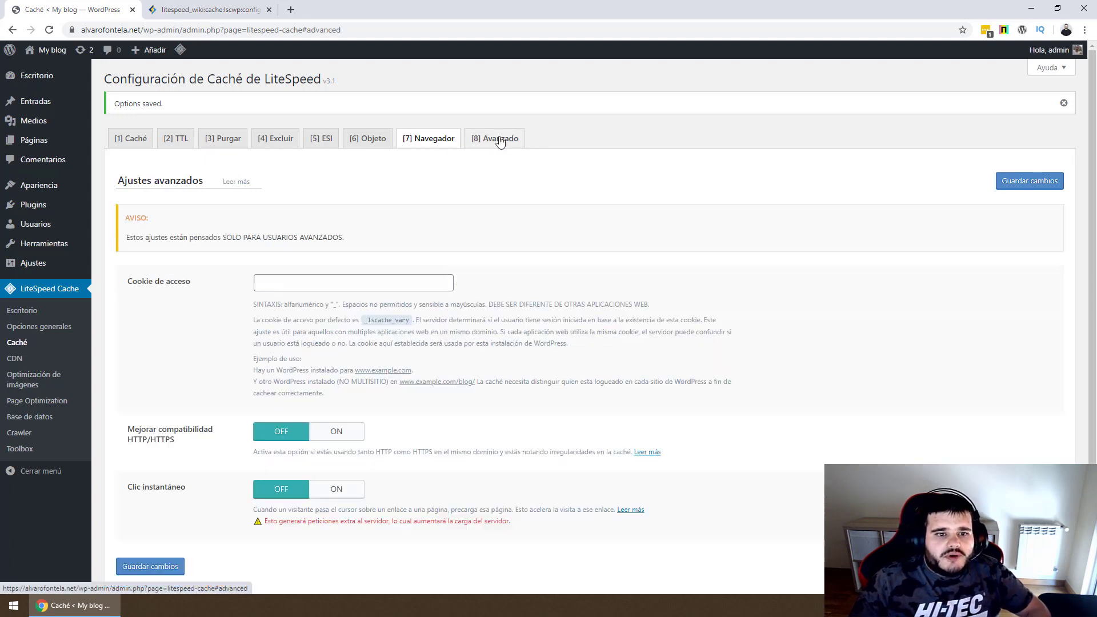
click(345, 280)
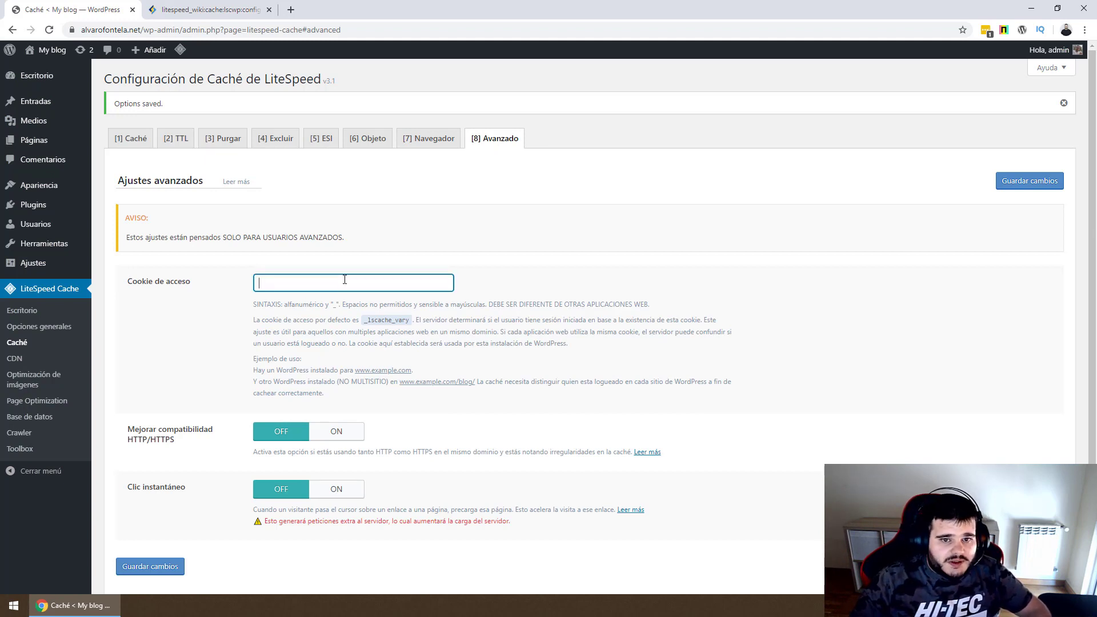
scroll(350, 387, down, 1)
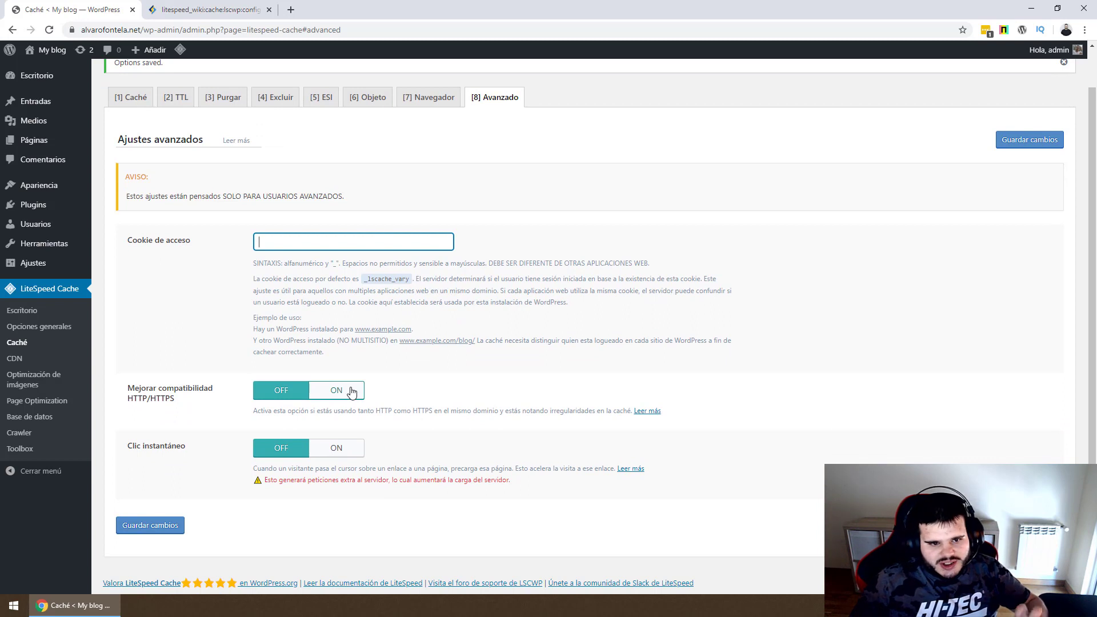
click(211, 387)
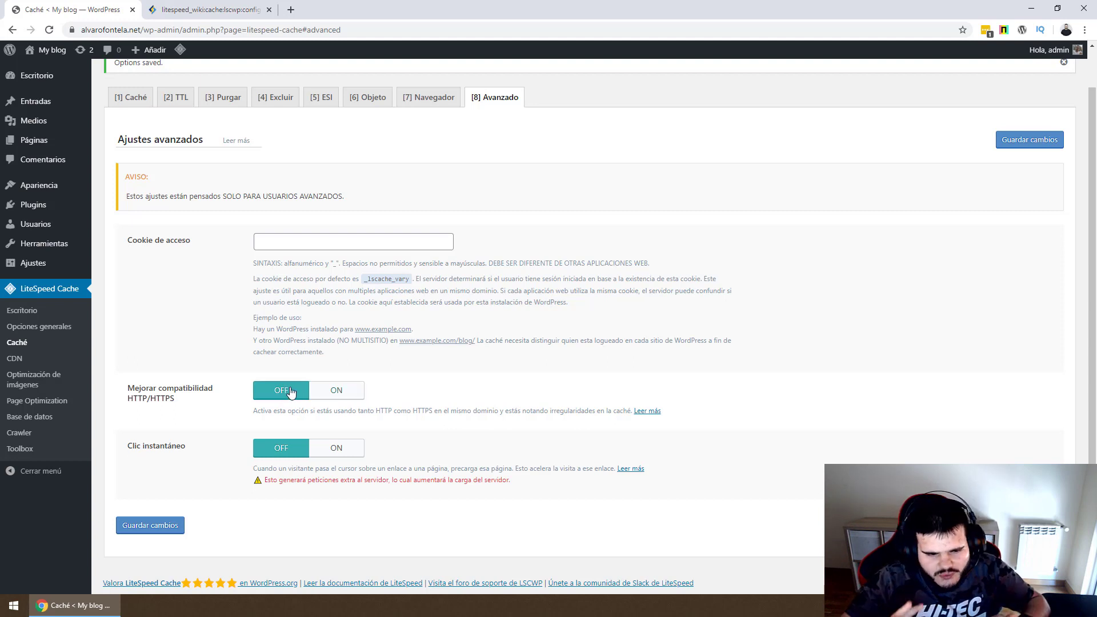
Turn Clic instantáneo ON in the advanced settings and save the changes.
click(337, 448)
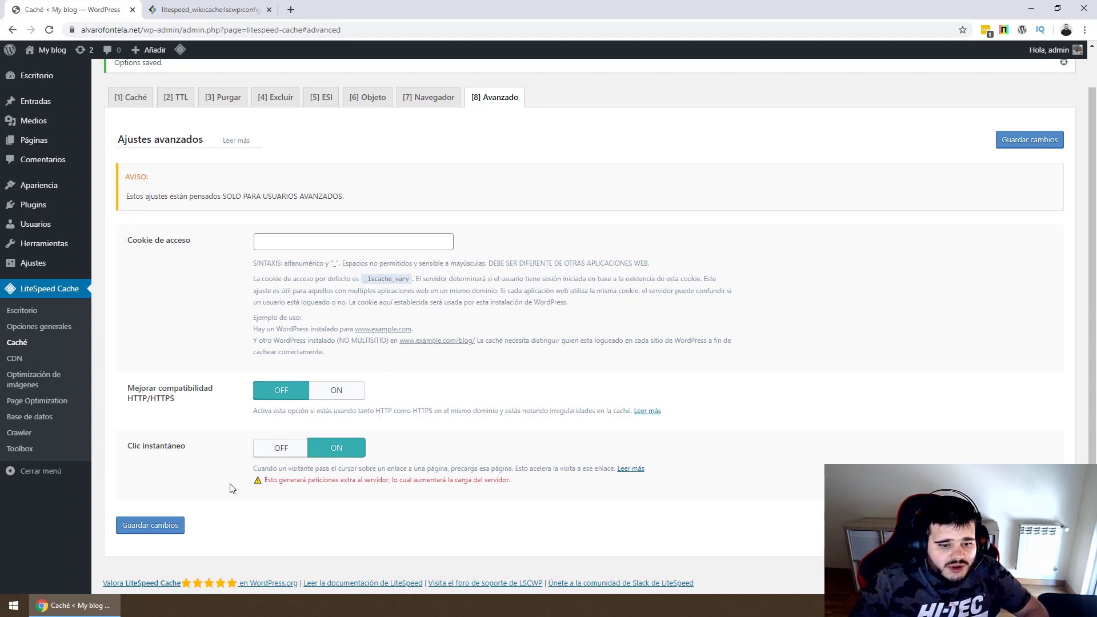
click(163, 525)
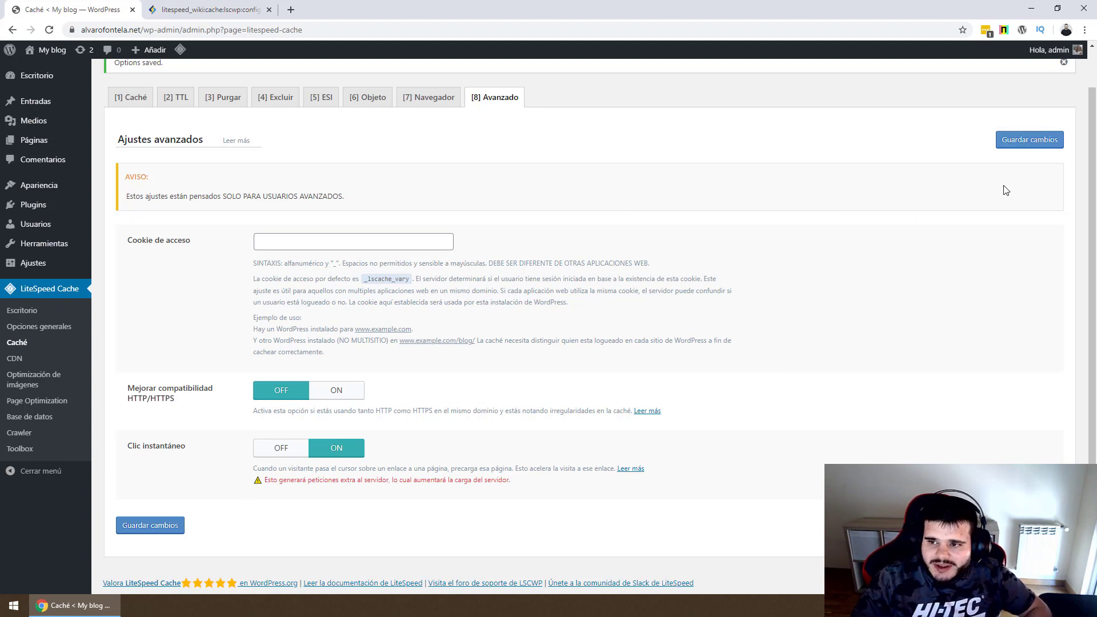
click(1012, 142)
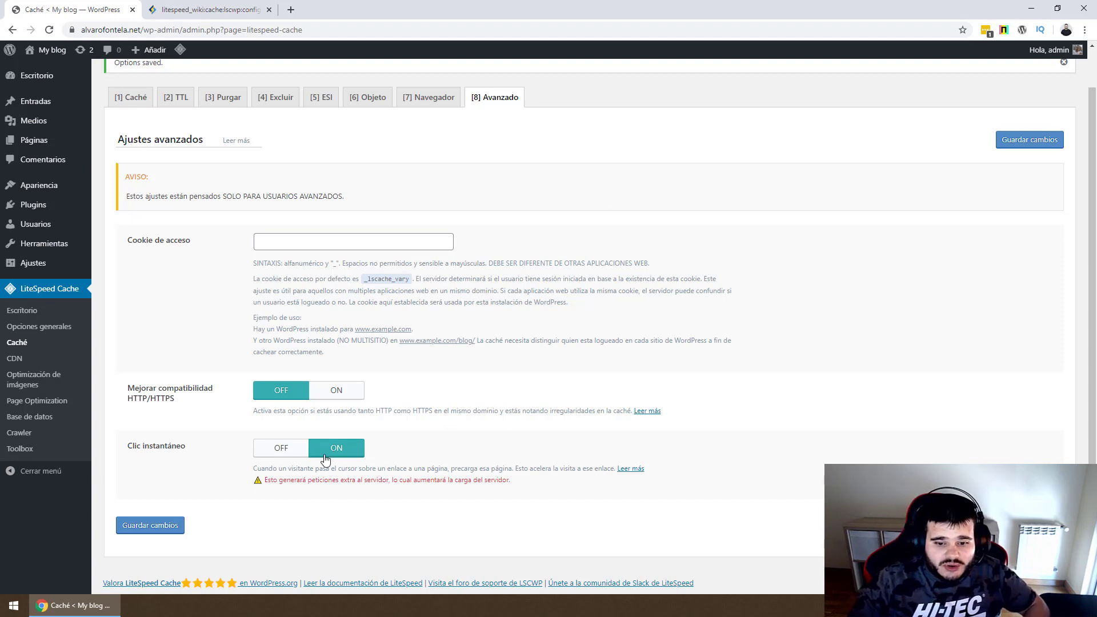
click(1017, 143)
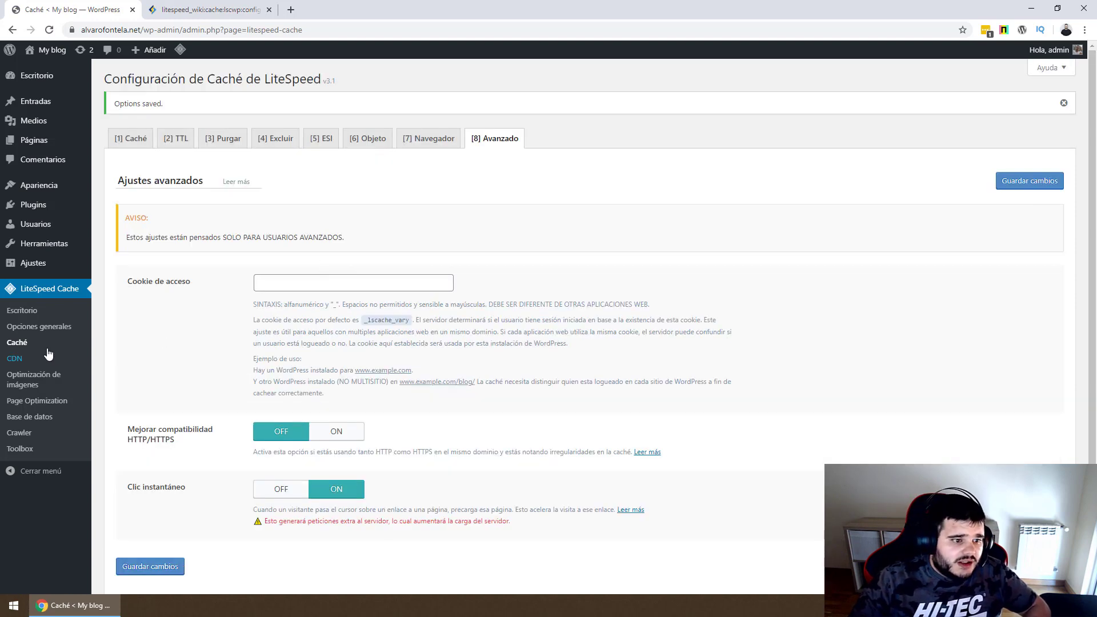
Open the CDN settings and keep QUIC.cloud CDN set to OFF.
click(15, 358)
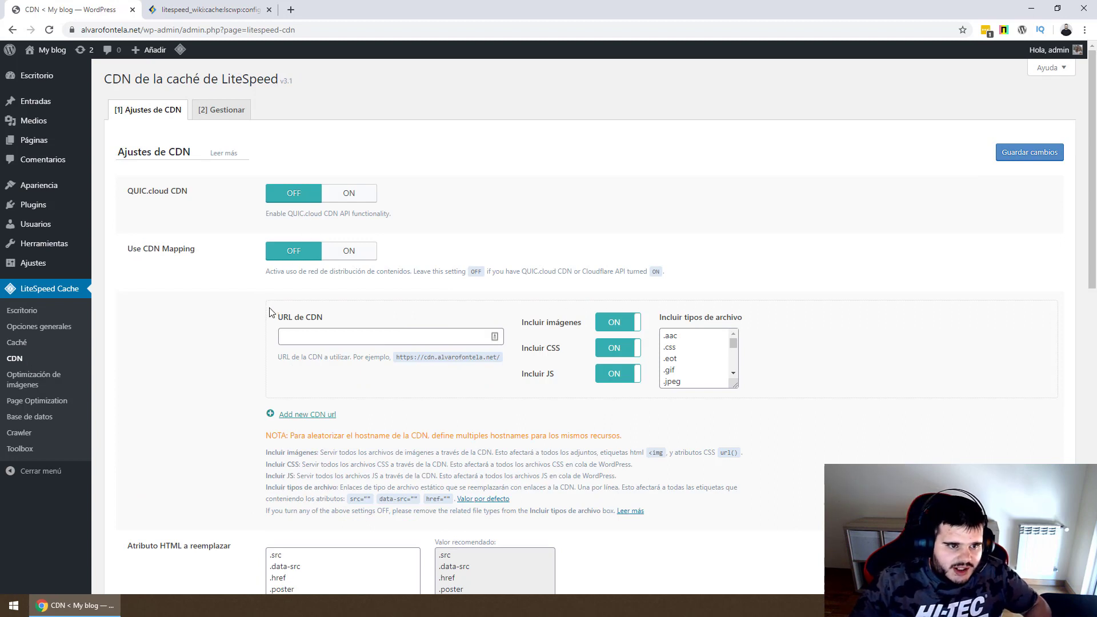
double_click(162, 192)
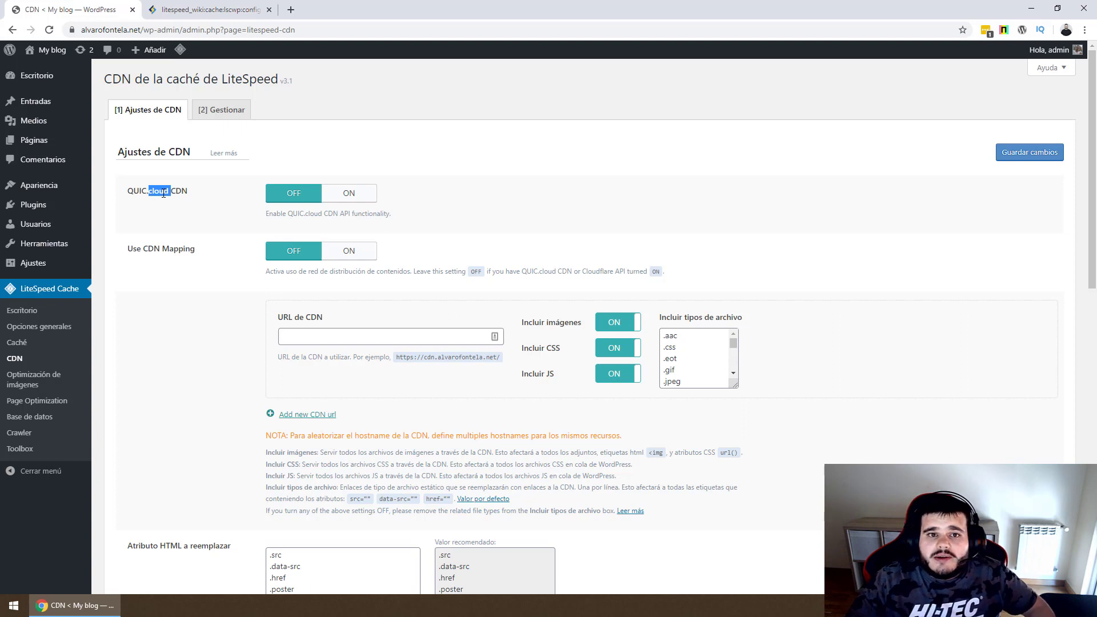
click(276, 197)
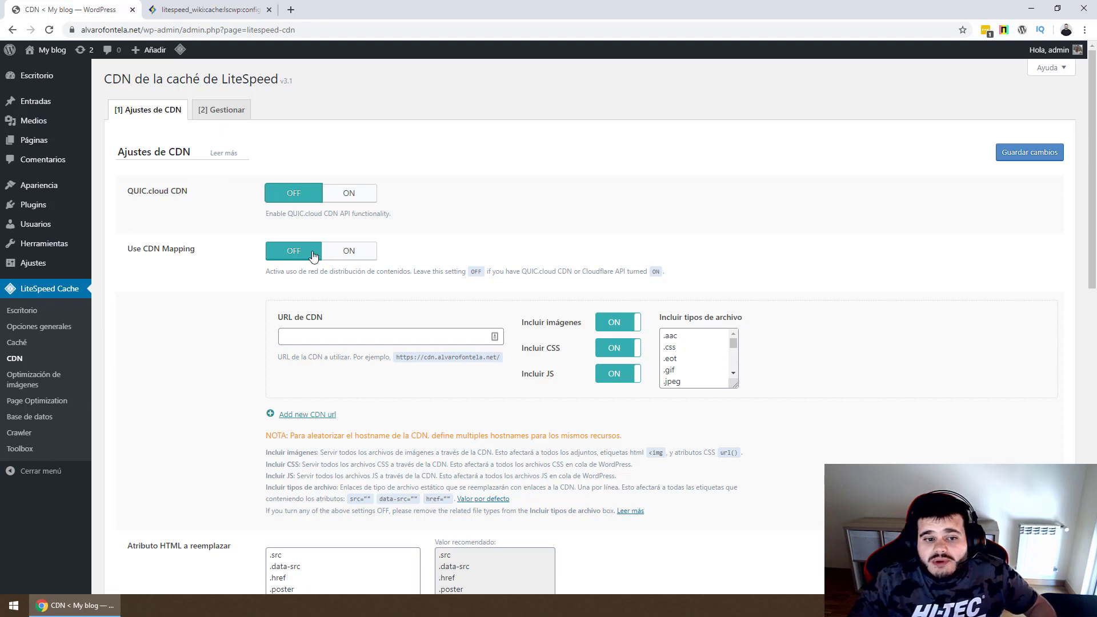
Turn Use CDN Mapping ON and add two more CDN URL entries.
click(342, 253)
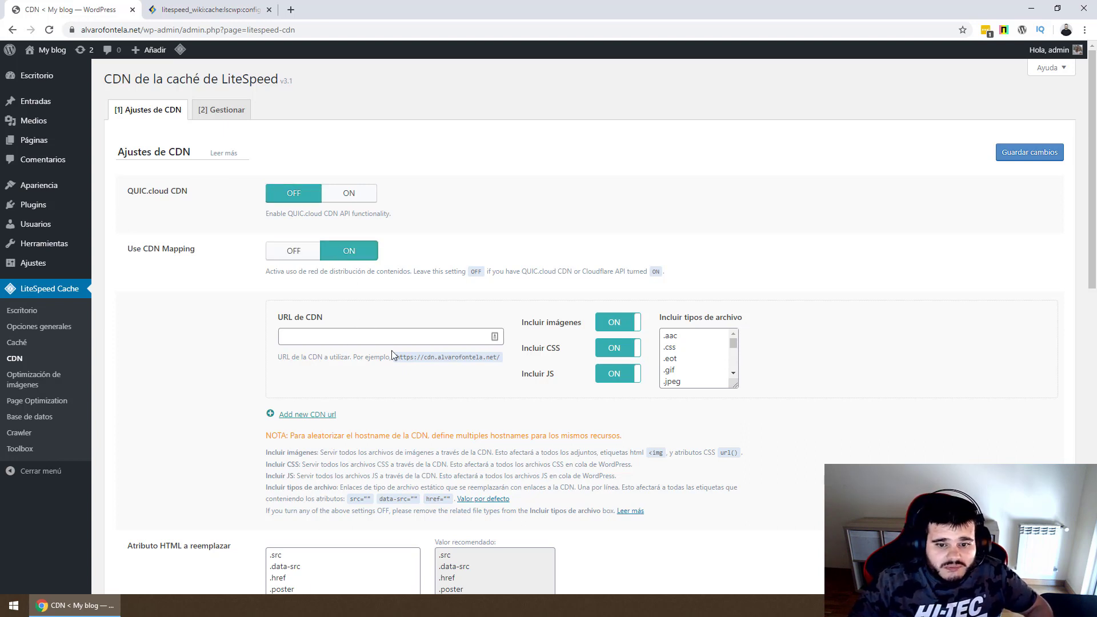
scroll(307, 313, down, 2)
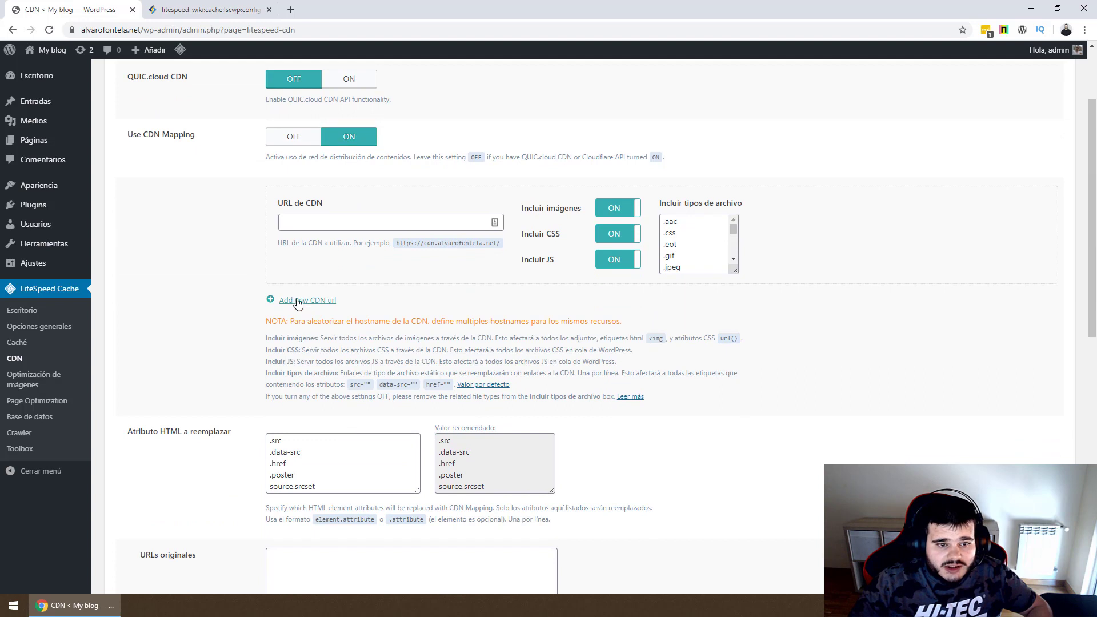
click(304, 300)
click(306, 400)
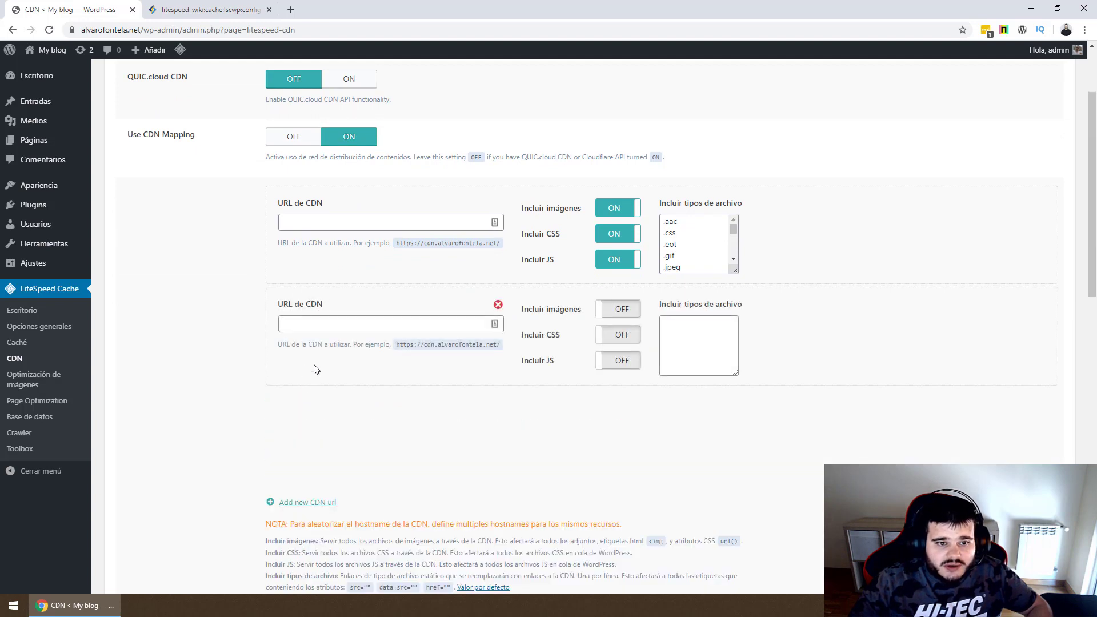
Set the first entry's URL de CDN to the cdn1 subdomain of the site's own domain.
click(345, 223)
text(cdn)
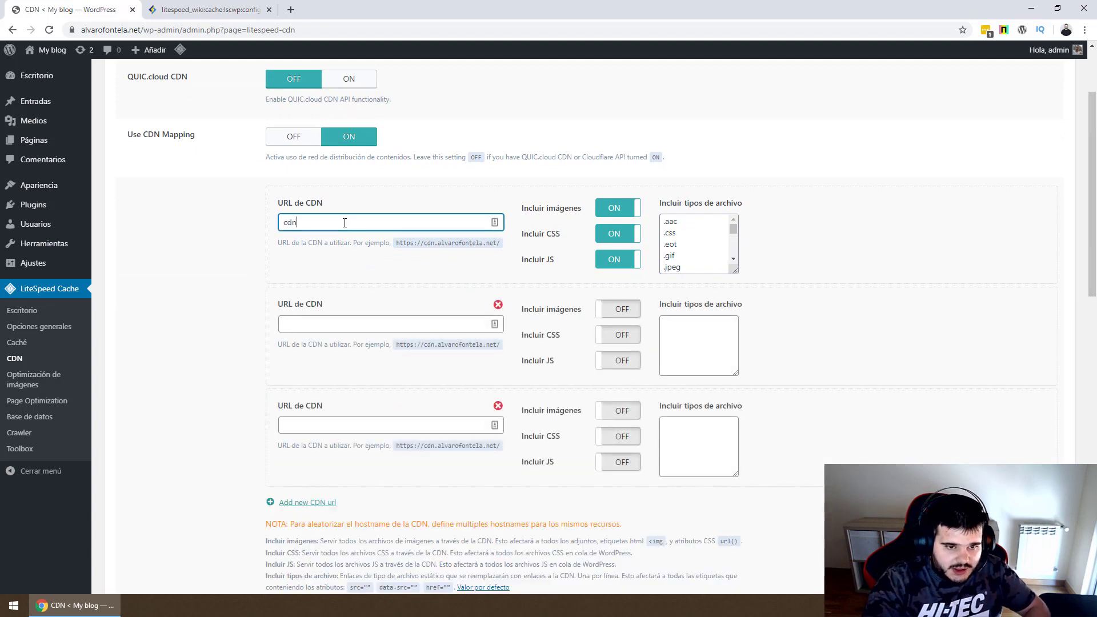
text(1)
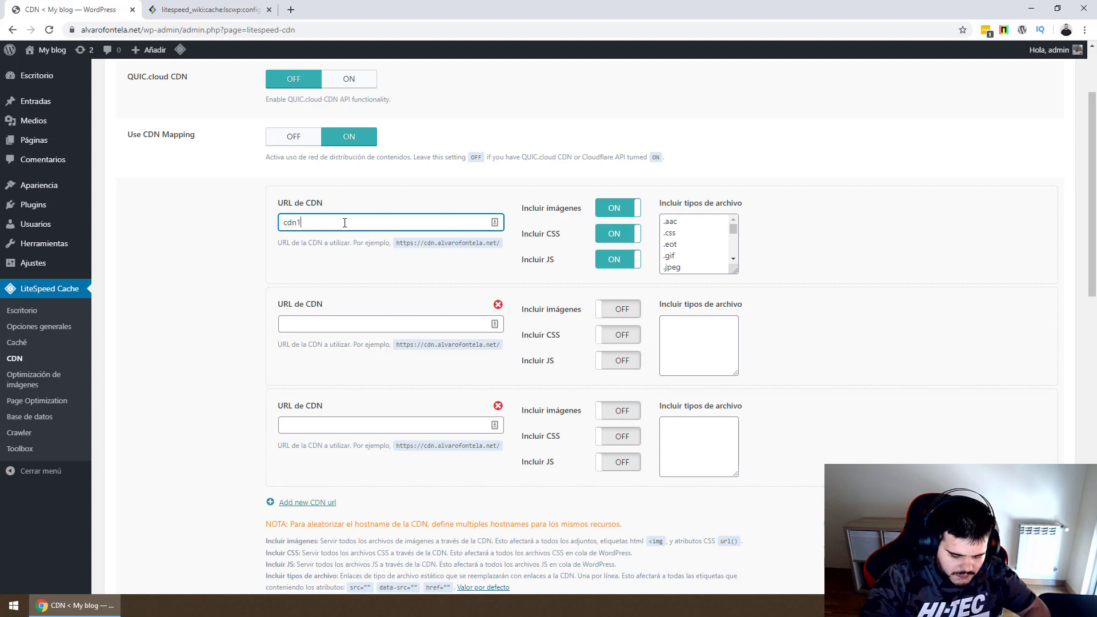
text(.alvarofontela.net)
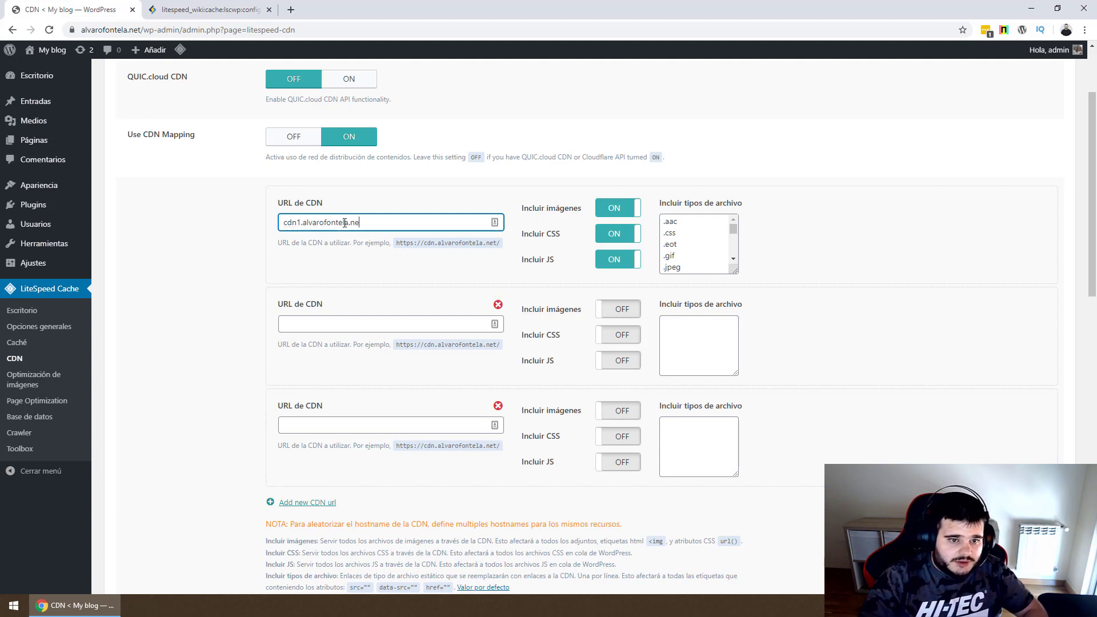
Copy the first entry's CDN URL into the URL fields of the second and third entries.
key(ctrl+shift+Left)
key(ctrl+shift+Left)
key(ctrl+shift+Left)
key(ctrl+c)
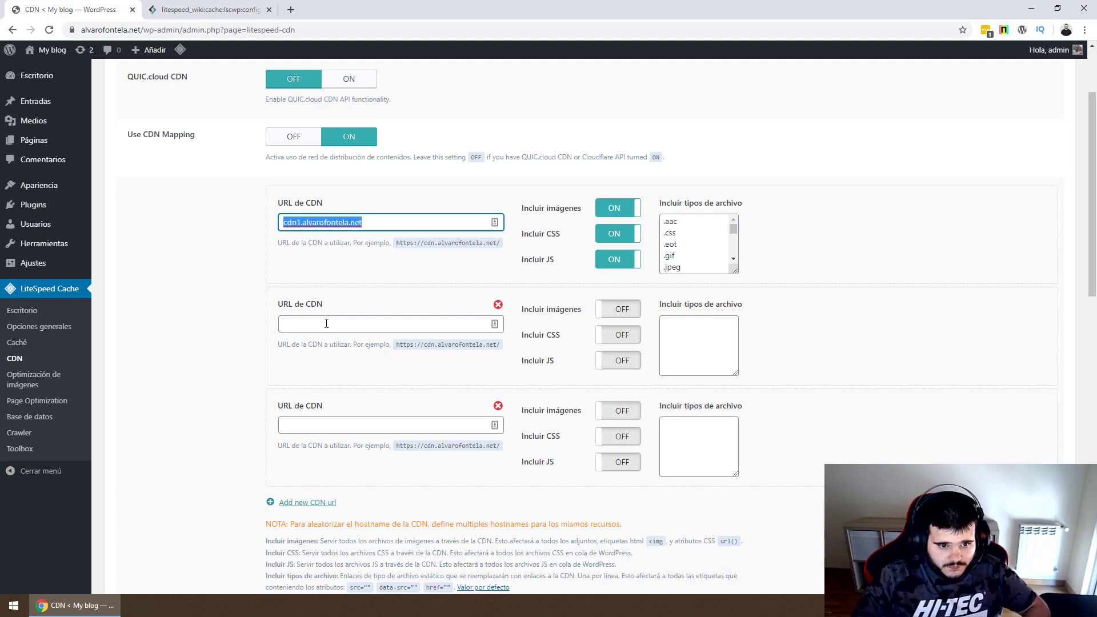
click(326, 323)
key(ctrl+v)
click(343, 423)
key(ctrl+v)
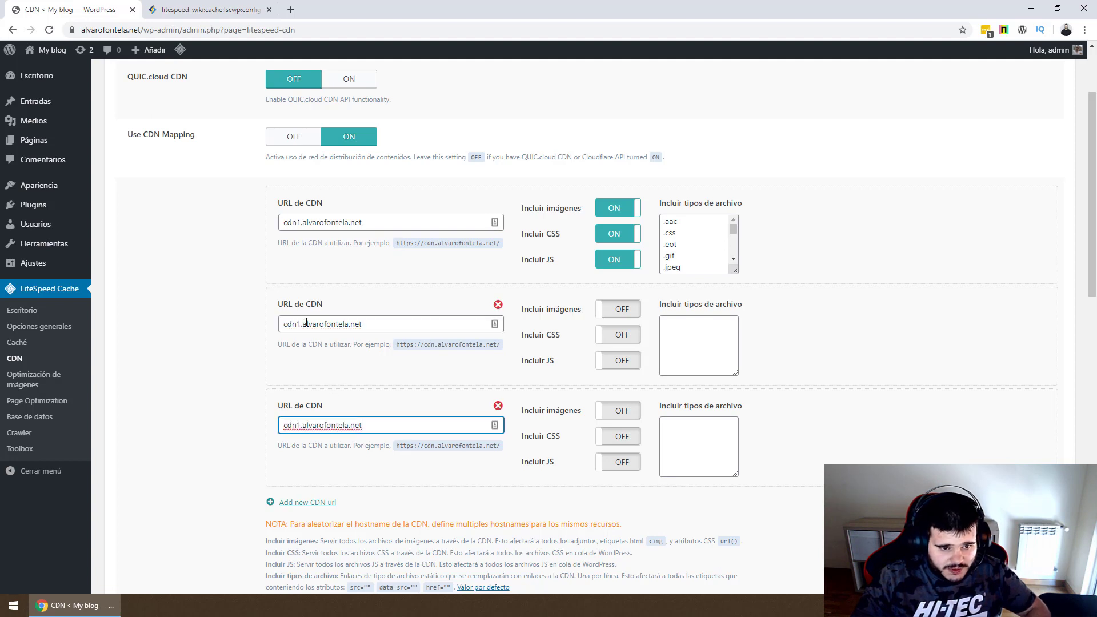
Change the subdomain to cdn2 in the second CDN URL and to cdn3 in the third.
click(301, 324)
key(BackSpace)
text(2)
click(301, 425)
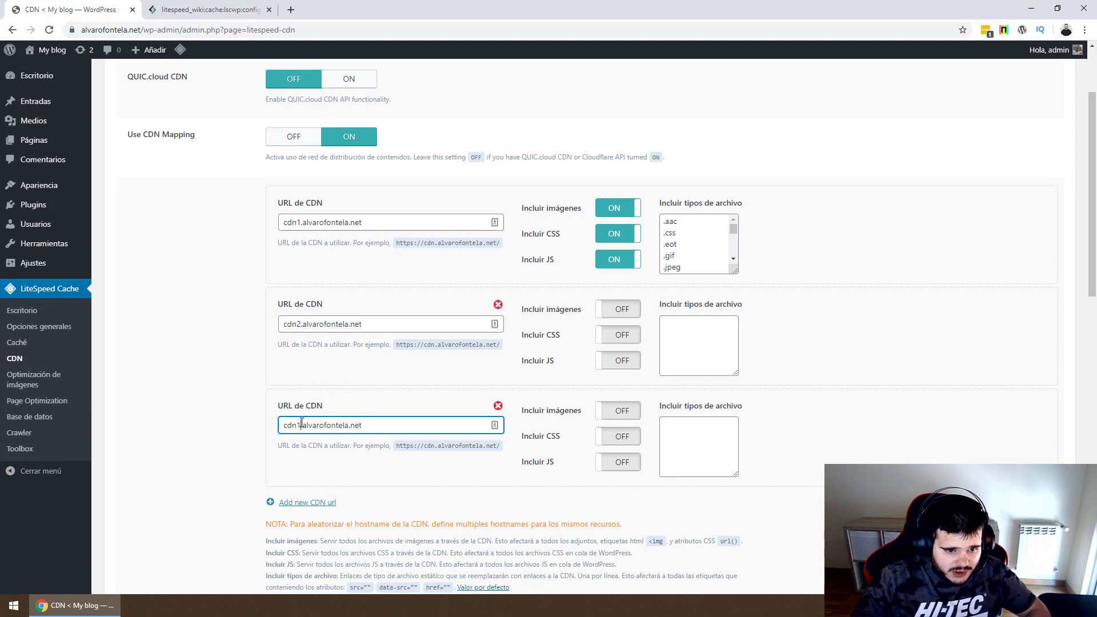
key(BackSpace)
text(3)
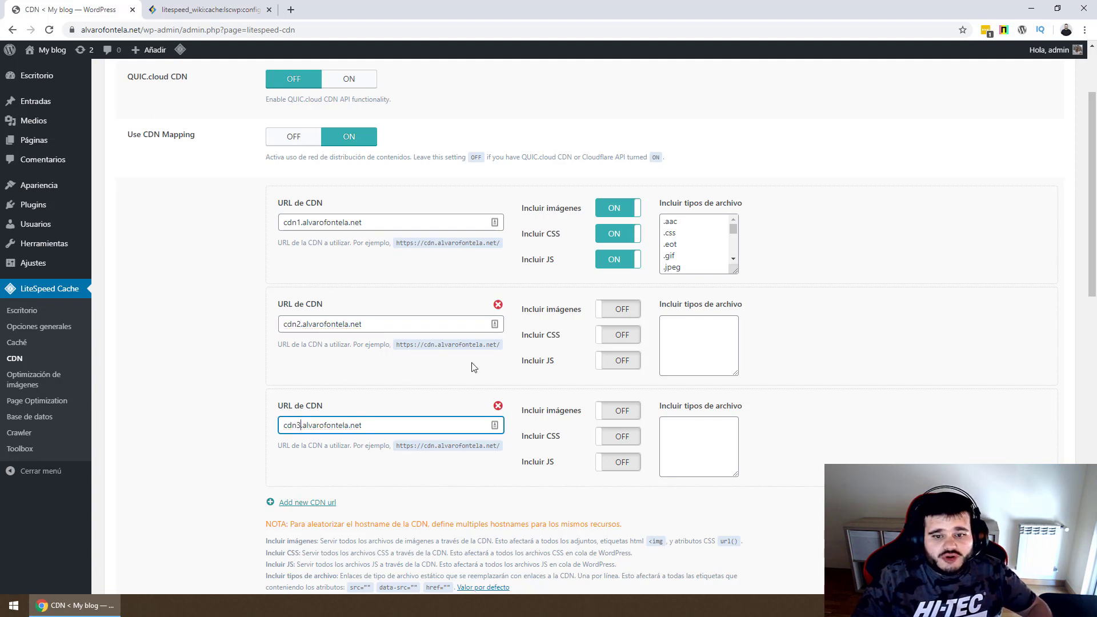
Turn Incluir CSS and Incluir JS OFF for cdn1, Incluir CSS ON for cdn2 and Incluir JS ON for cdn3.
click(618, 233)
click(621, 261)
click(623, 340)
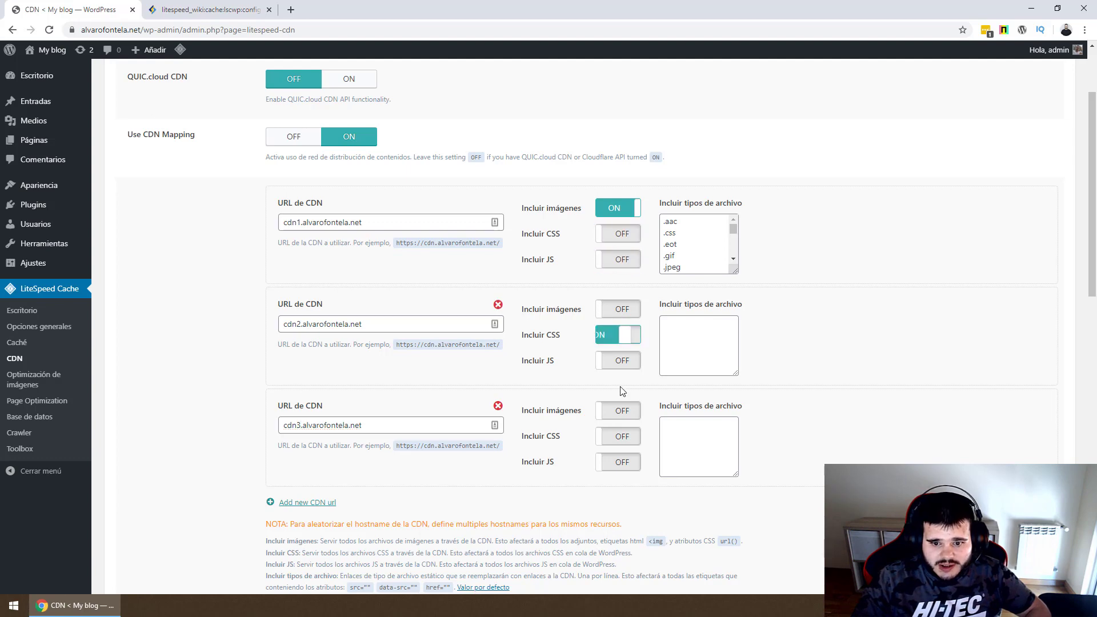
click(623, 460)
Examine the Incluir tipos de archivo lists of the three CDN entries and the explanatory notes below them.
scroll(710, 238, down, 10)
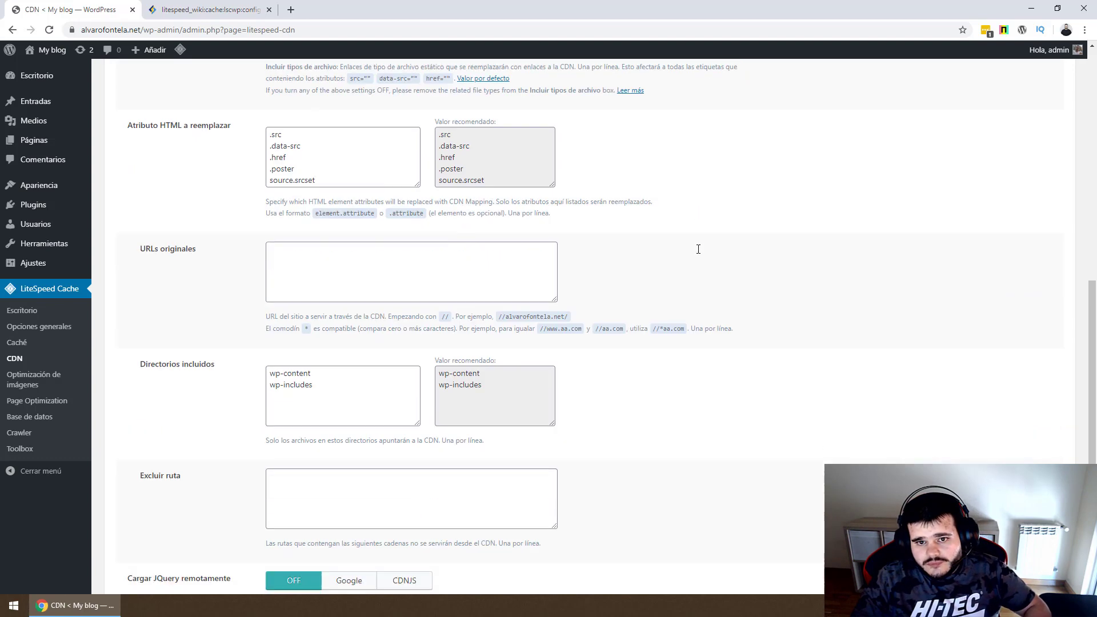
scroll(698, 247, up, 12)
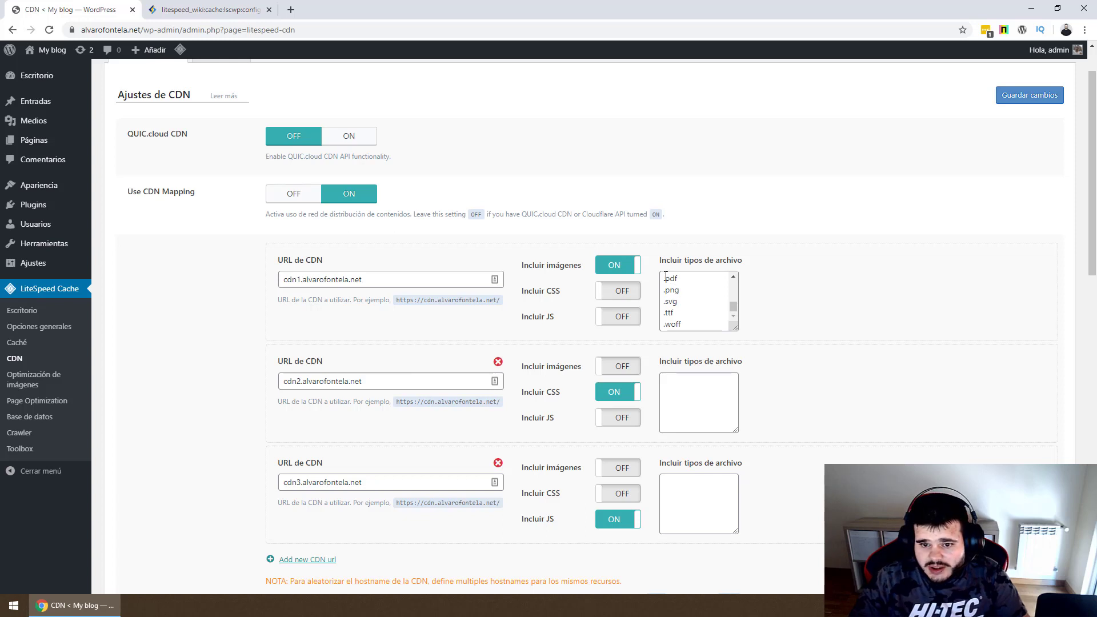
click(665, 277)
key(ctrl+a)
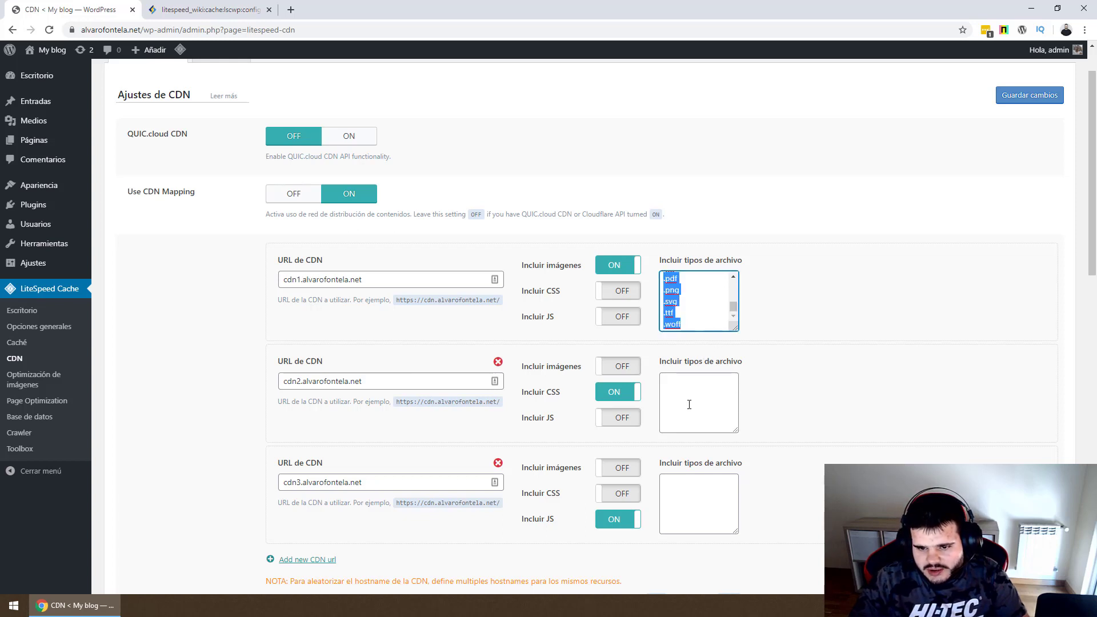
click(689, 404)
scroll(690, 316, down, 1)
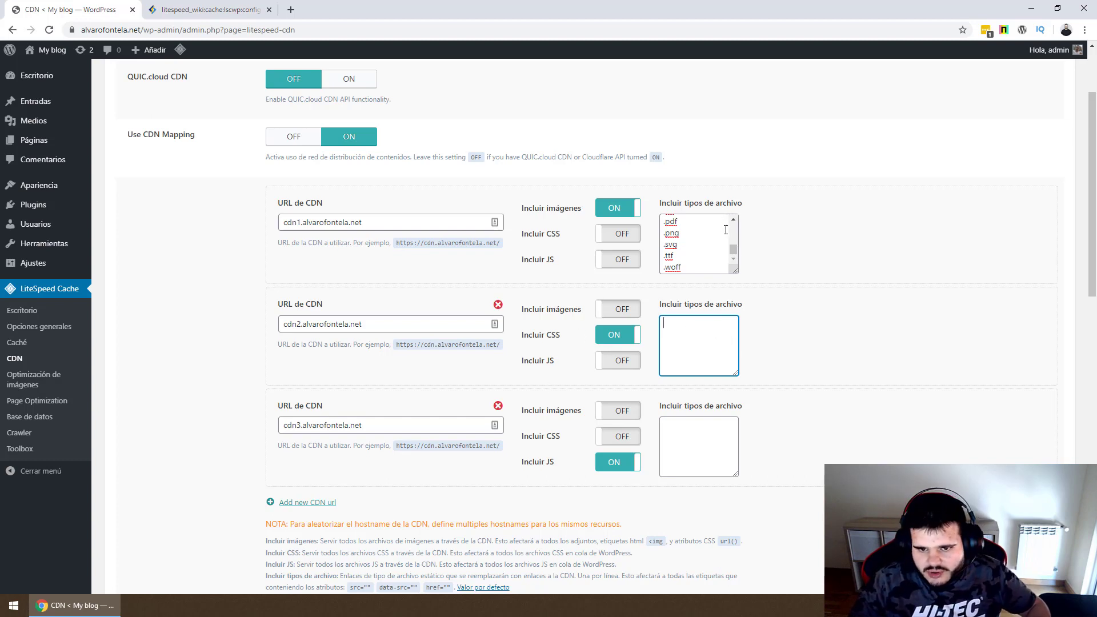
scroll(449, 315, up, 1)
scroll(435, 367, down, 5)
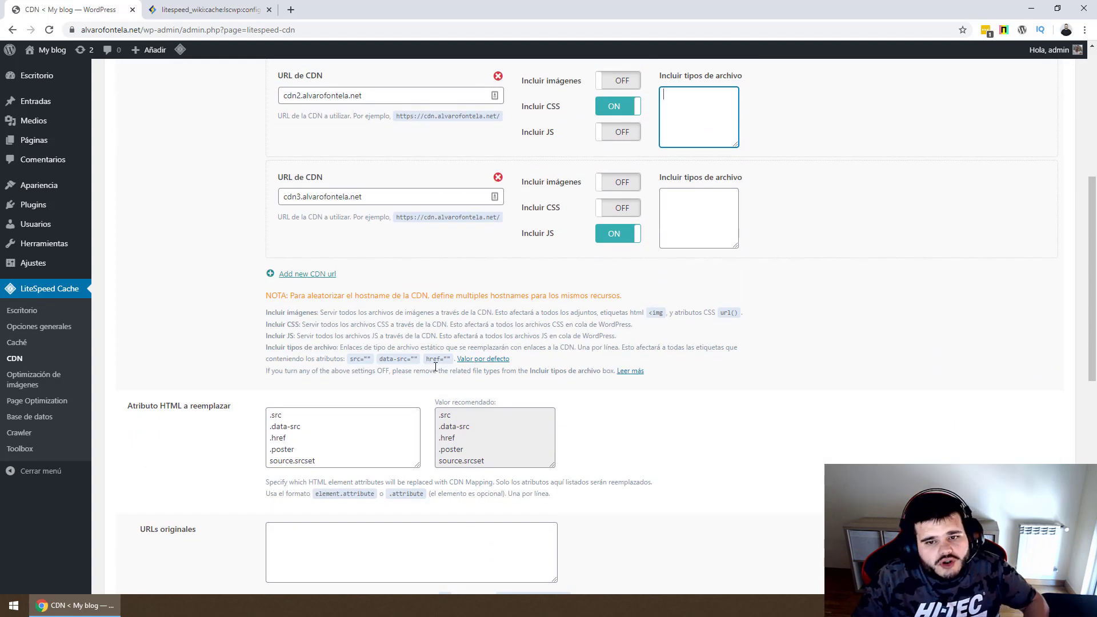
scroll(478, 323, up, 2)
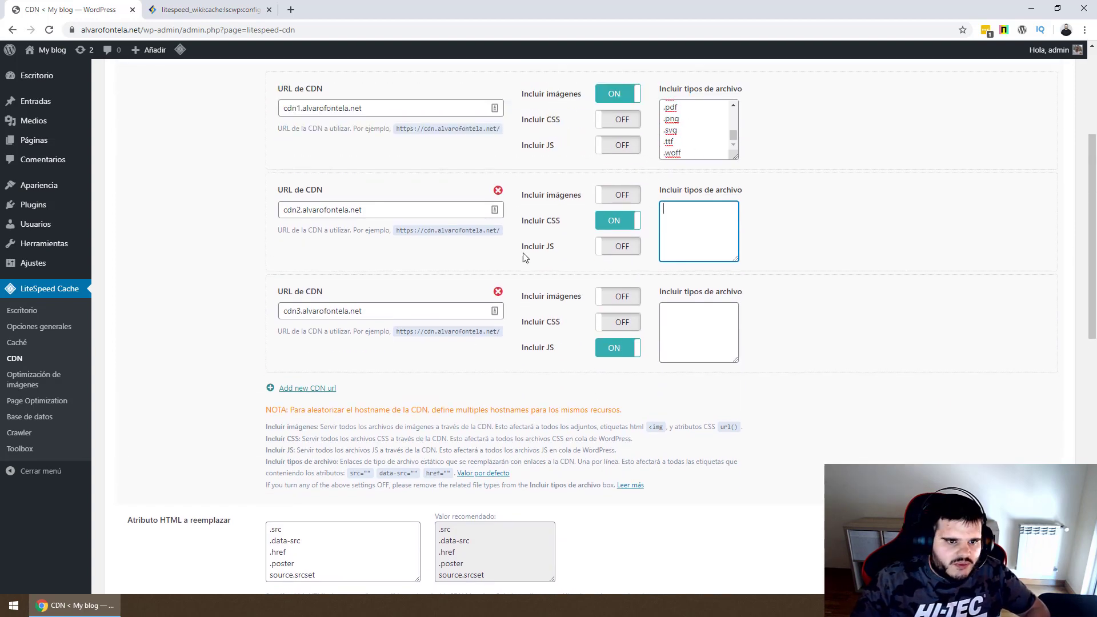
Review the Atributo HTML a reemplazar, URLs originales, Directorios incluidos and Excluir ruta fields of the CDN settings.
scroll(355, 404, down, 2)
scroll(282, 422, down, 2)
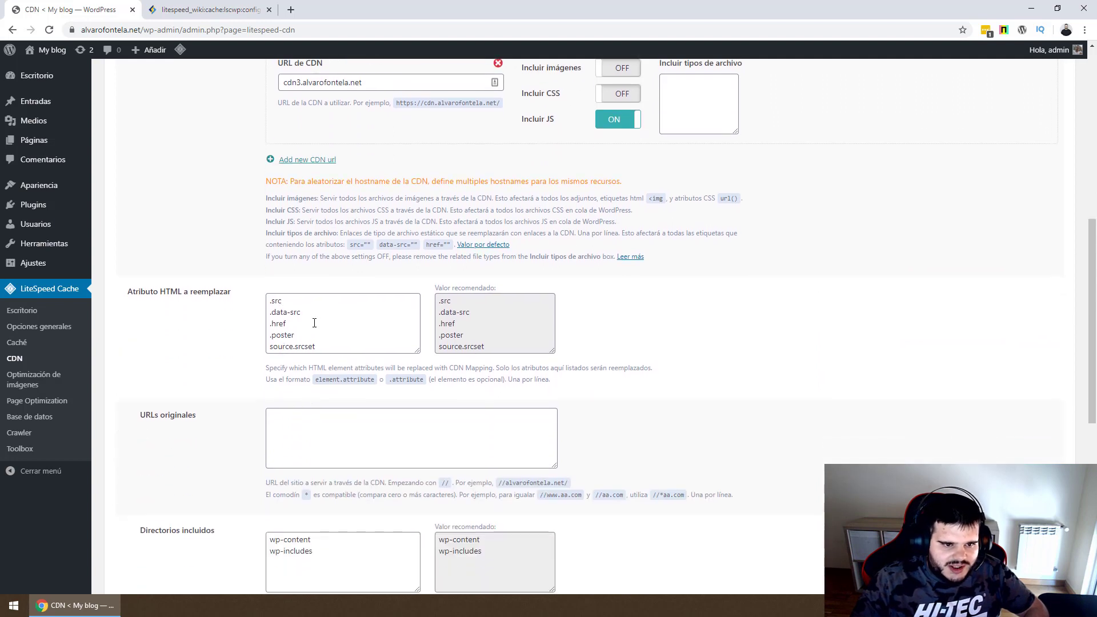
scroll(287, 302, down, 1)
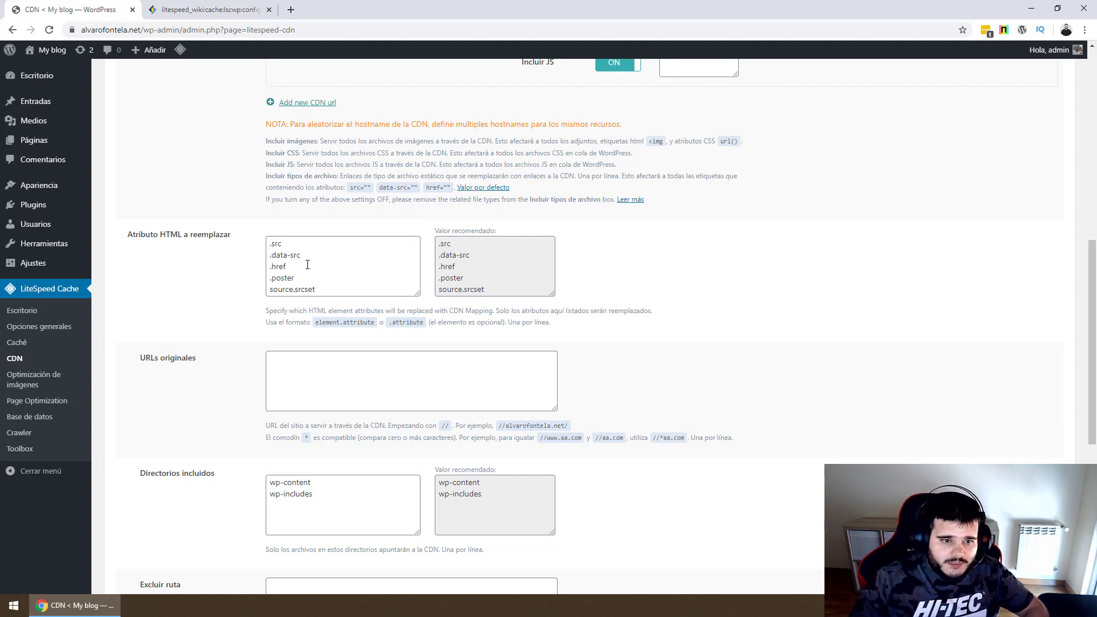
scroll(307, 265, down, 1)
click(329, 238)
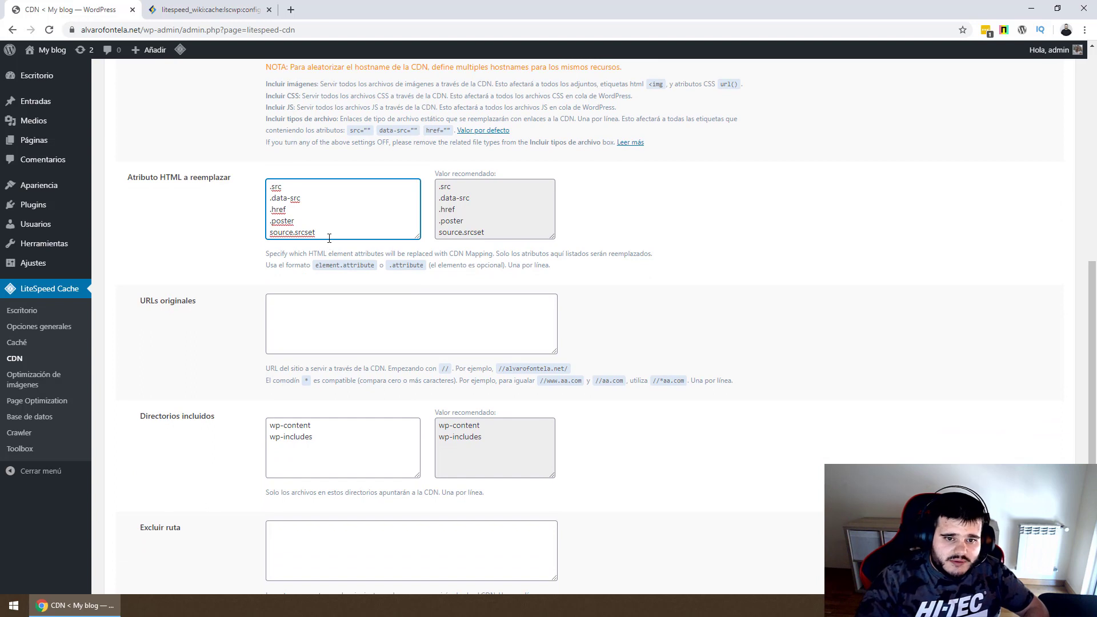
click(391, 304)
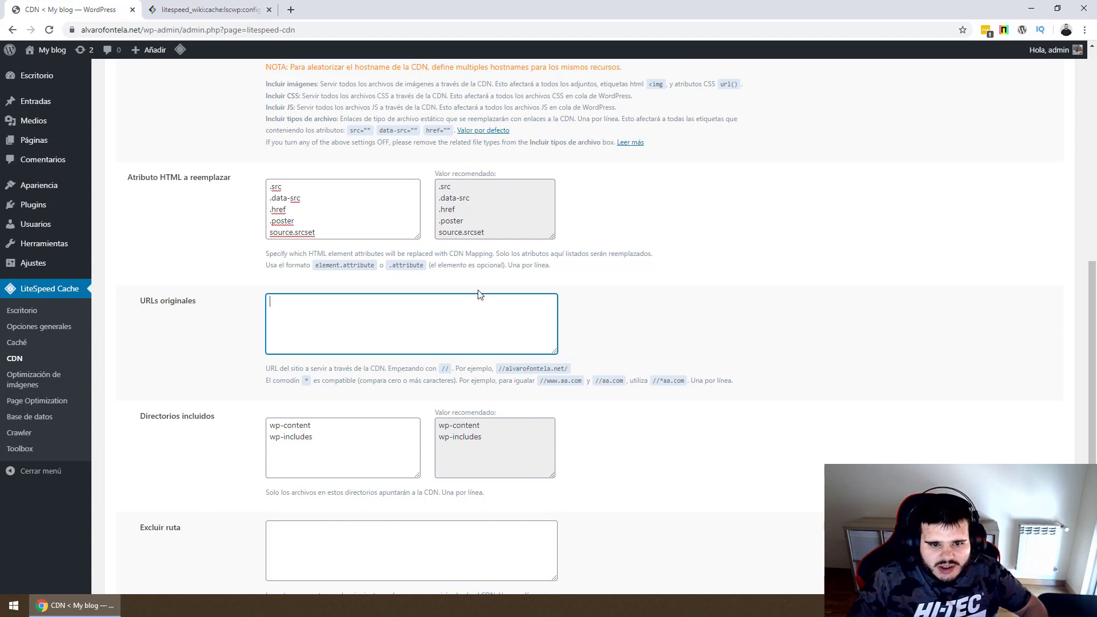
scroll(359, 308, down, 4)
click(380, 198)
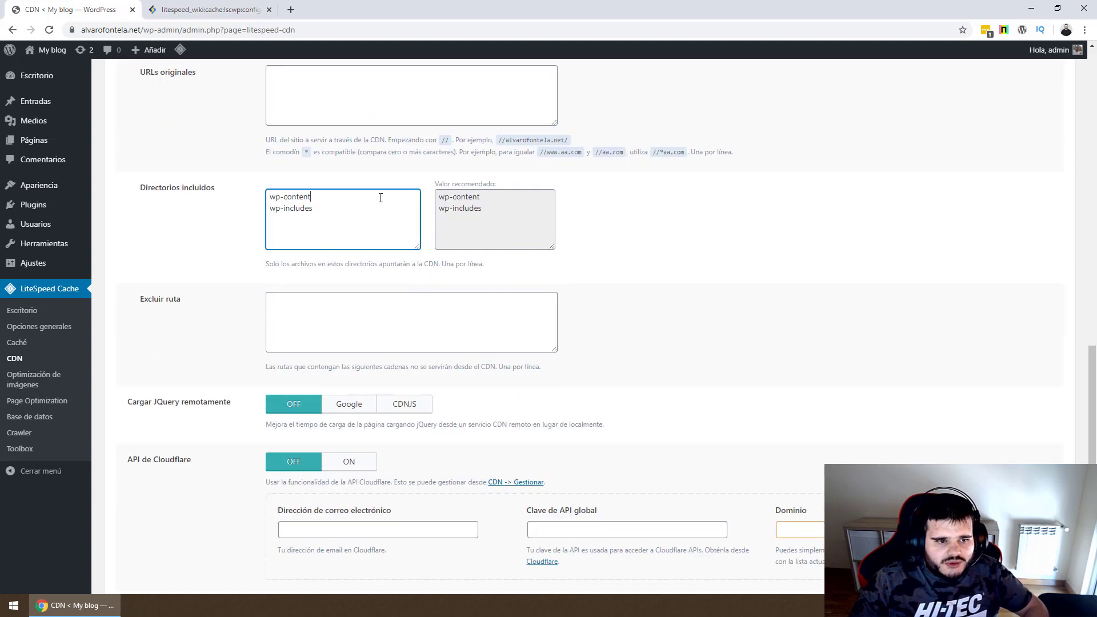
click(304, 335)
Set Cargar JQuery remotamente to CDNJS.
scroll(300, 386, down, 1)
click(147, 343)
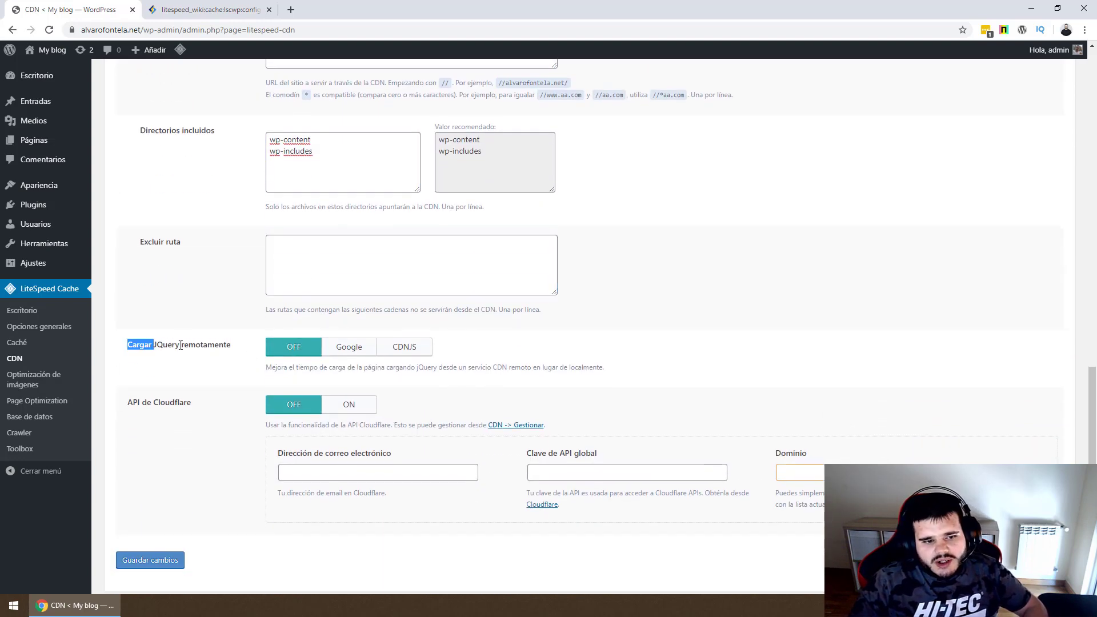
triple_click(220, 345)
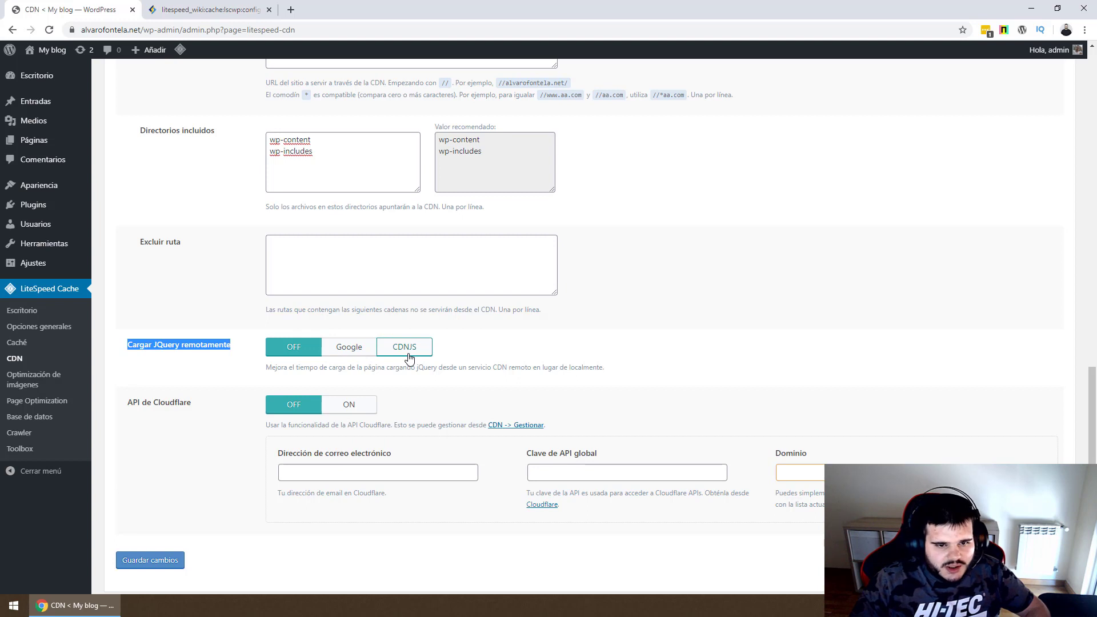
click(409, 357)
click(341, 354)
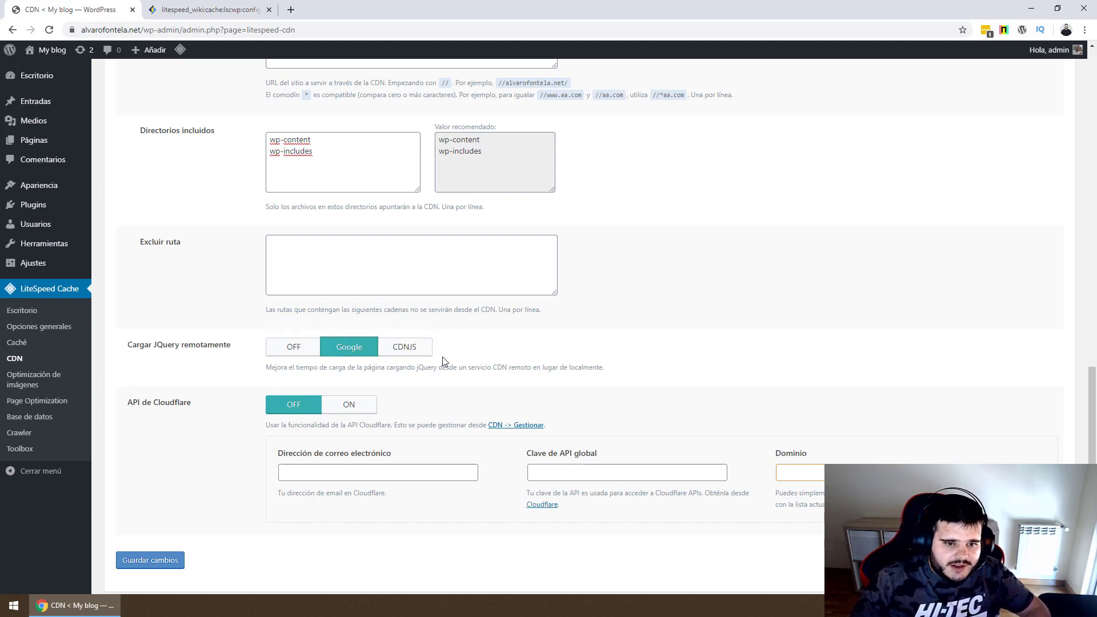
click(423, 351)
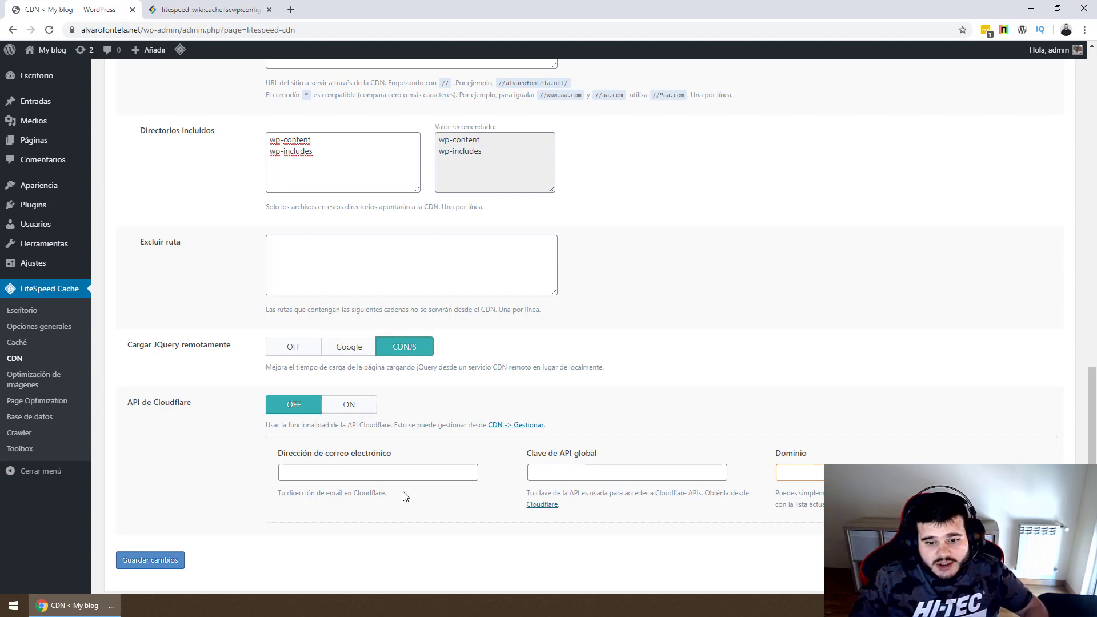
Review the CDN settings from QUIC.cloud CDN and Use CDN Mapping down to the API de Cloudflare options.
scroll(405, 496, down, 1)
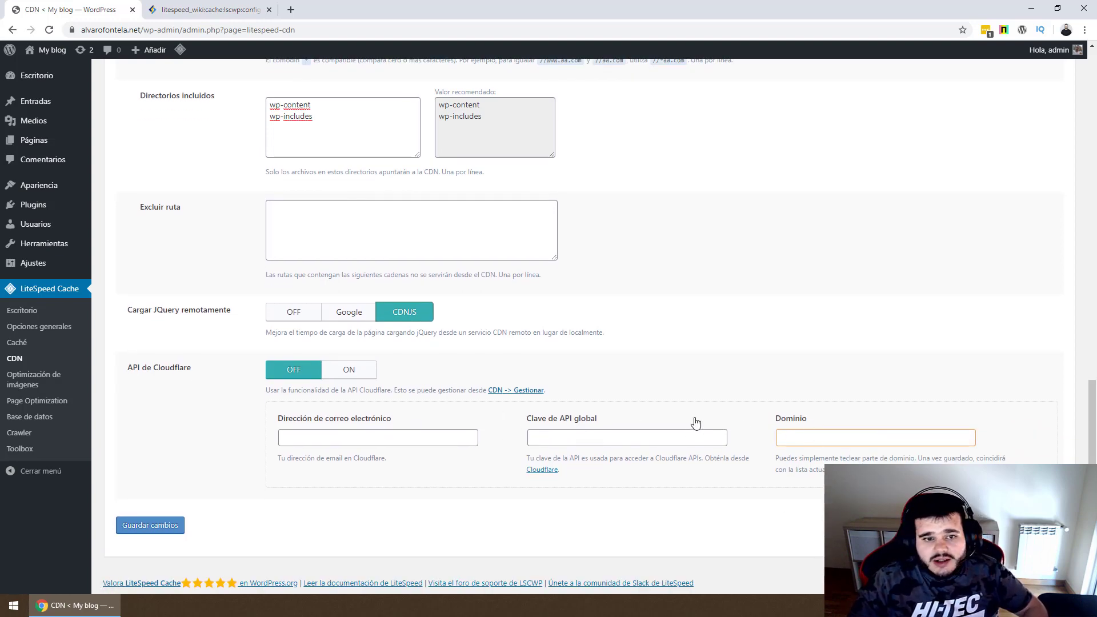
scroll(695, 422, up, 20)
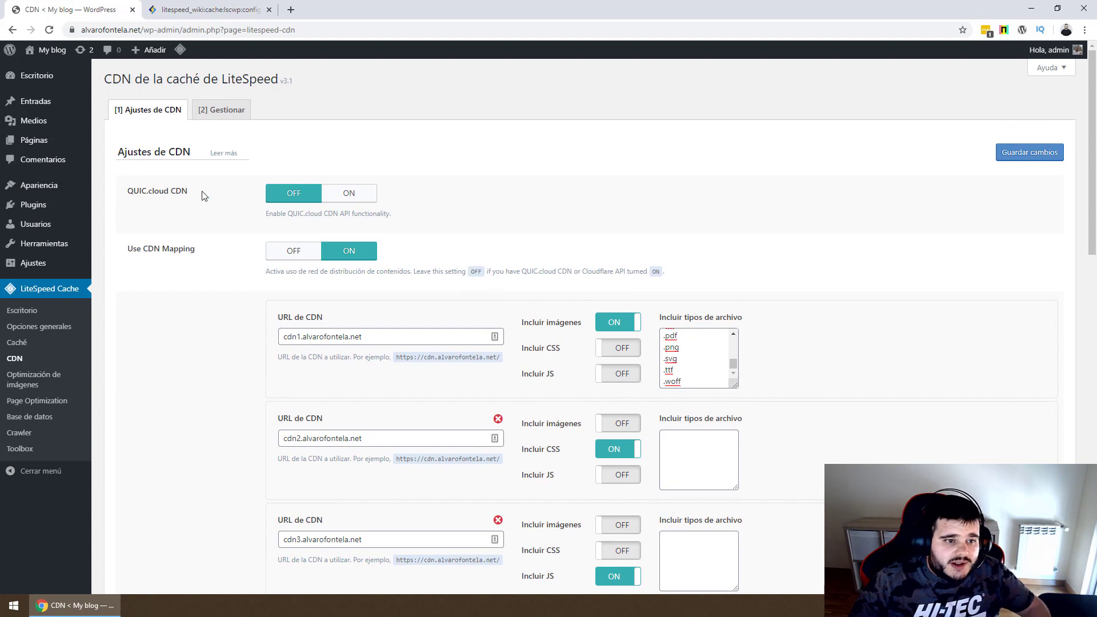
triple_click(205, 196)
double_click(198, 200)
triple_click(198, 200)
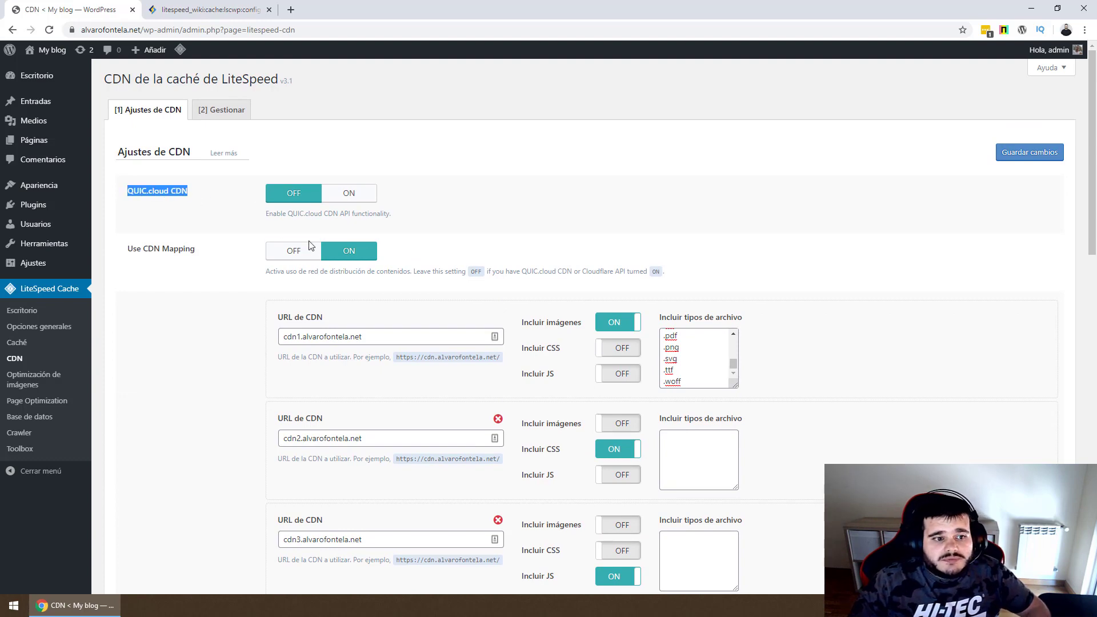
double_click(176, 249)
triple_click(176, 250)
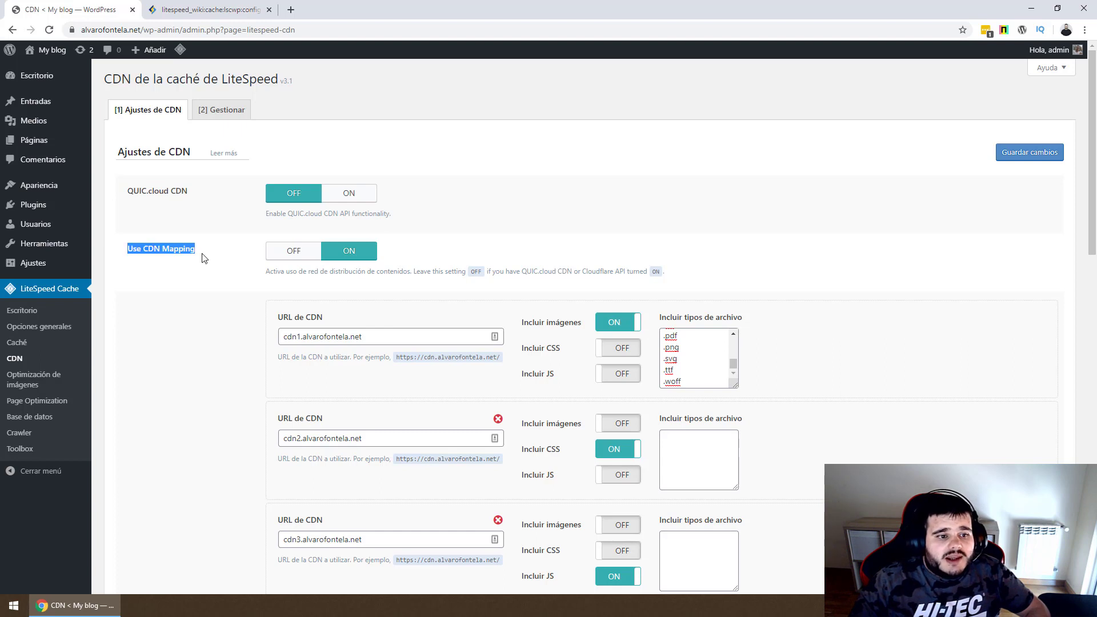
click(180, 251)
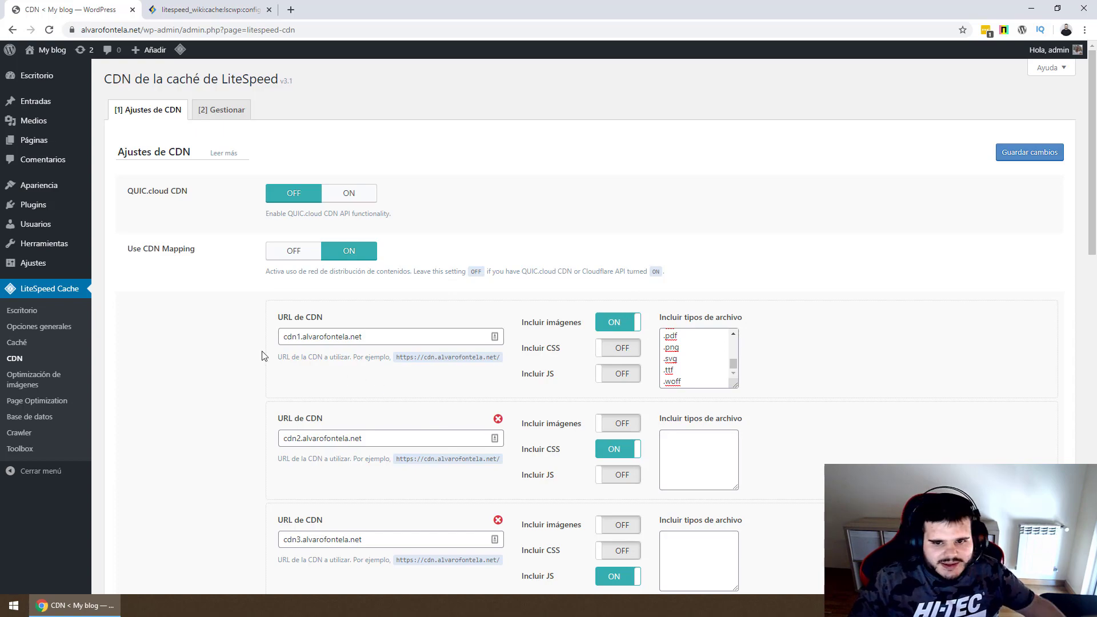
scroll(457, 350, down, 9)
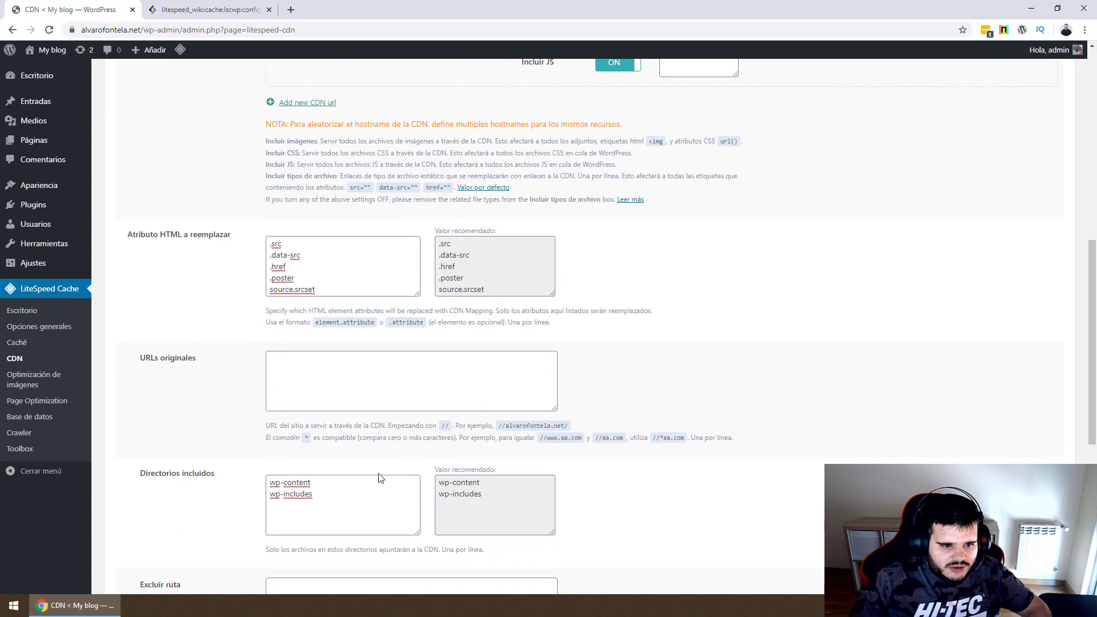
scroll(380, 477, down, 7)
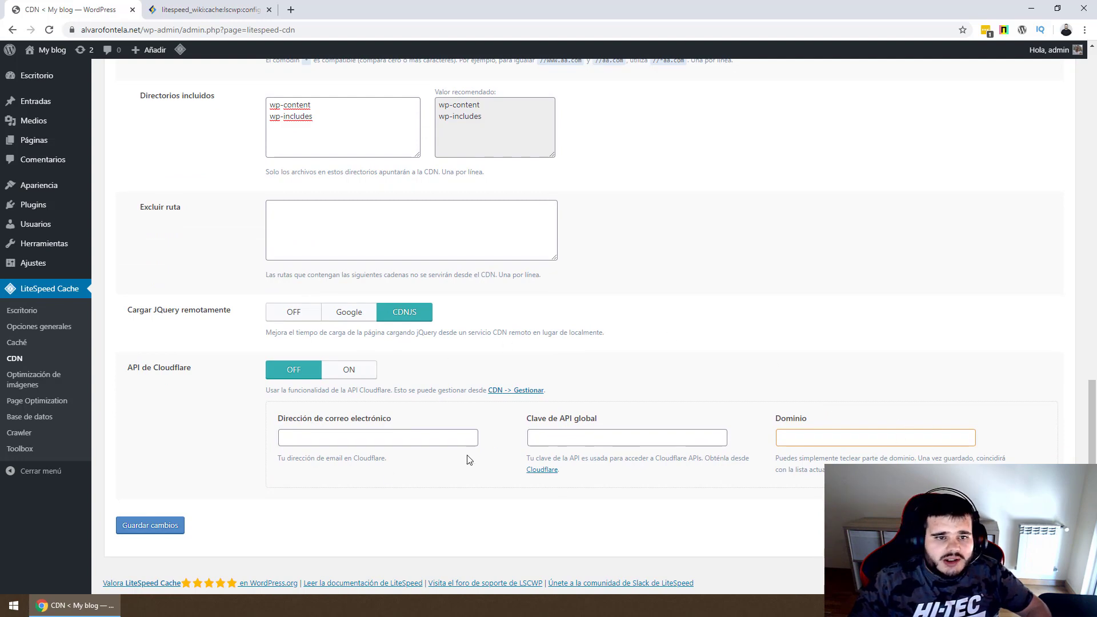
scroll(469, 459, up, 16)
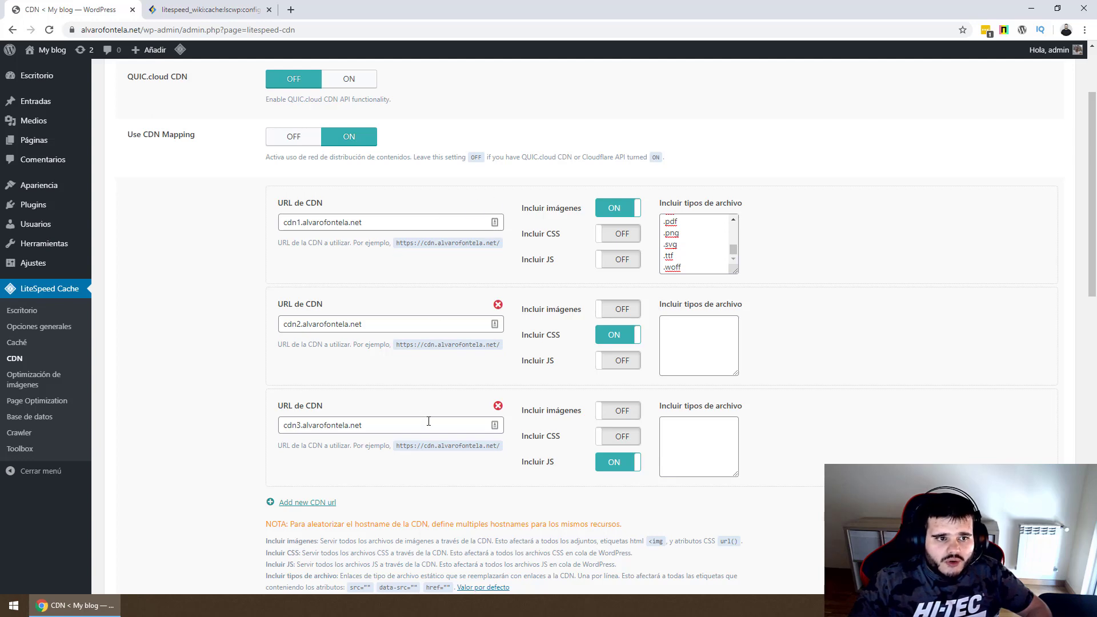
scroll(448, 416, down, 15)
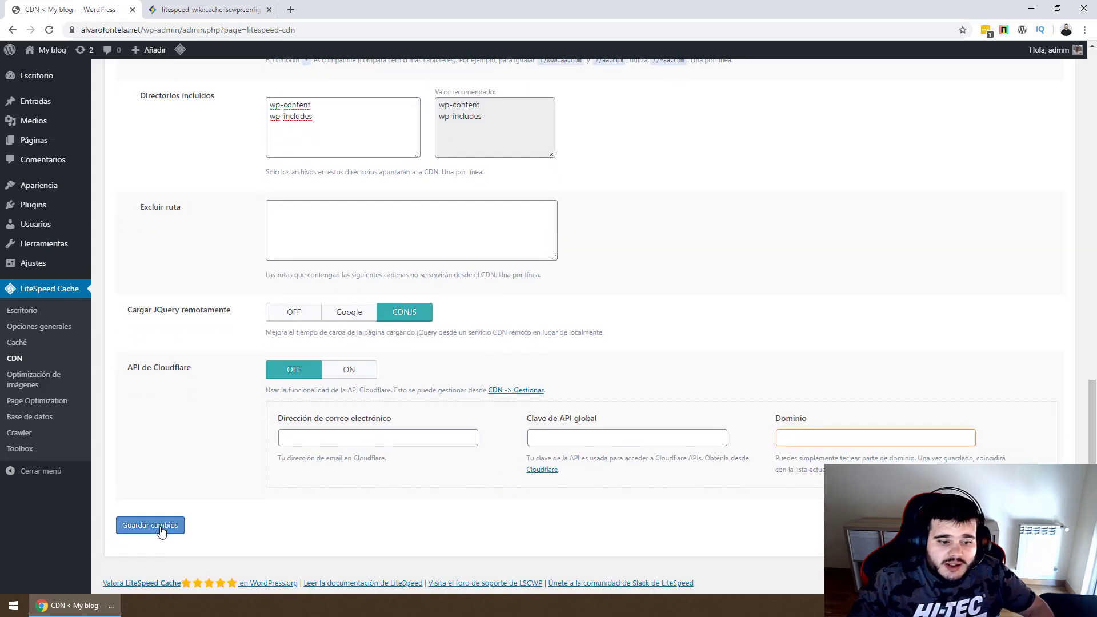
Save the CDN settings and open their Gestionar section with the QUIC.cloud and Cloudflare options.
click(161, 530)
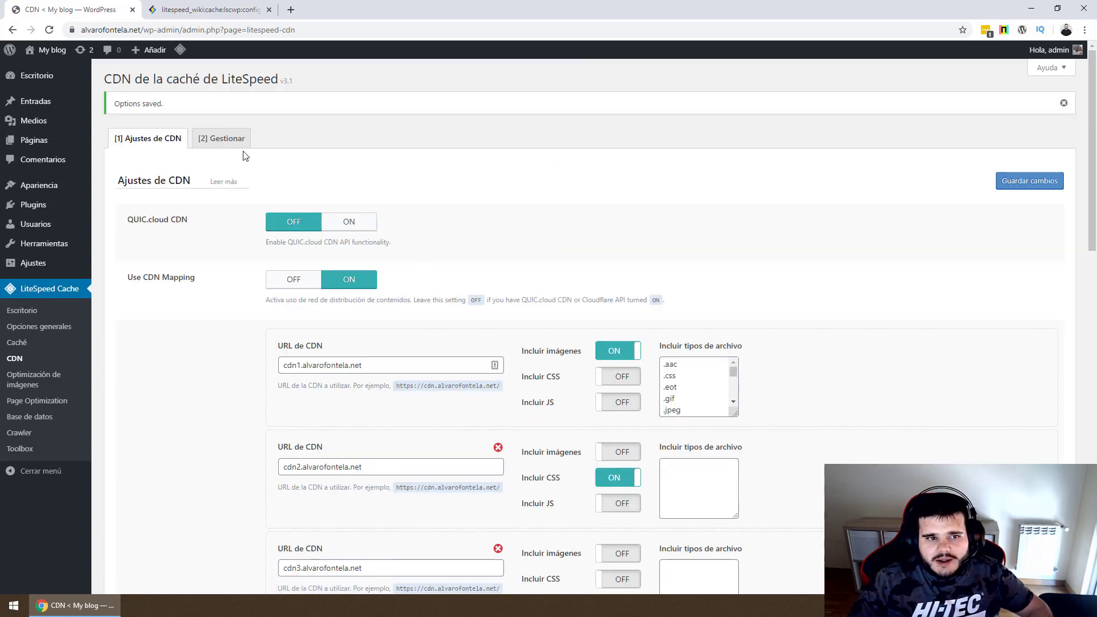
click(228, 148)
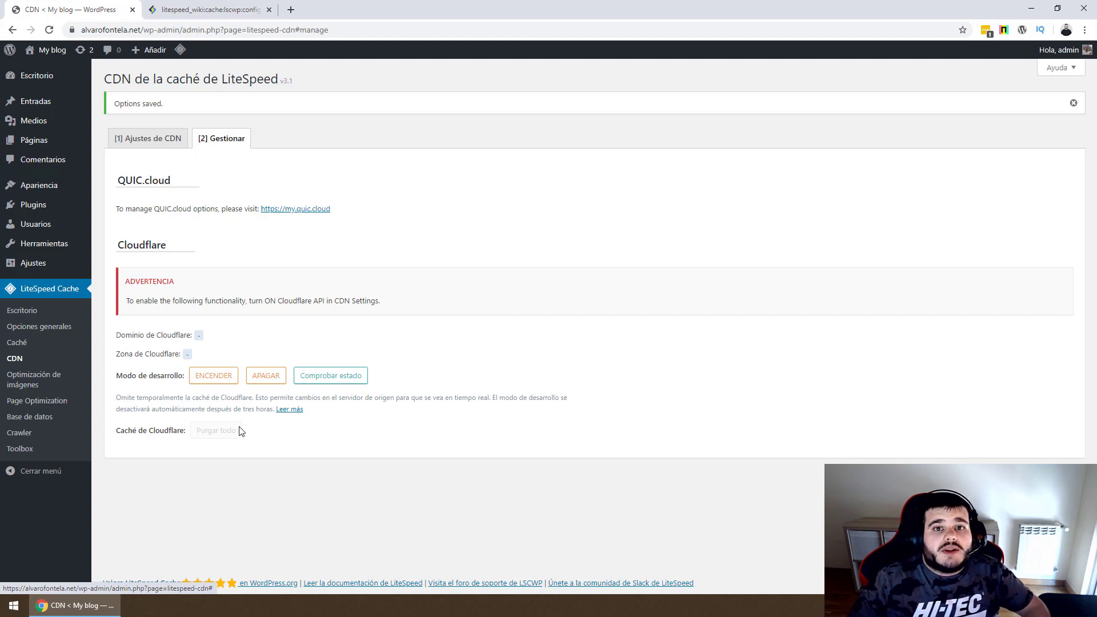
mouse_move(180, 50)
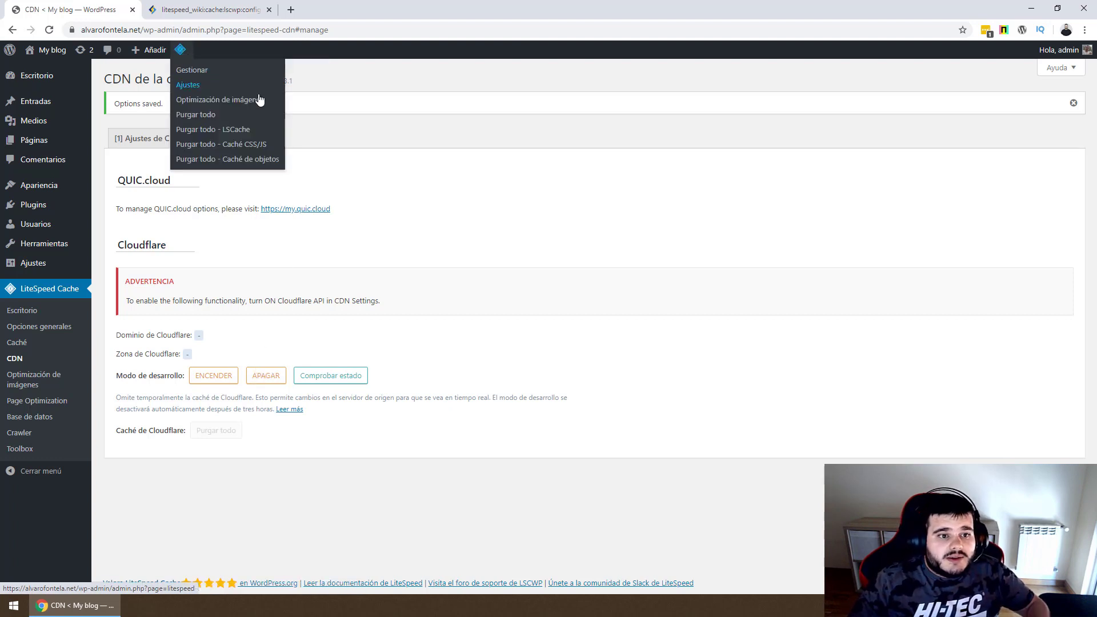
Review the Optimización de imágenes page, covering the Image Optimization Summary and the Image Optimization Settings down to the WebP options.
click(48, 388)
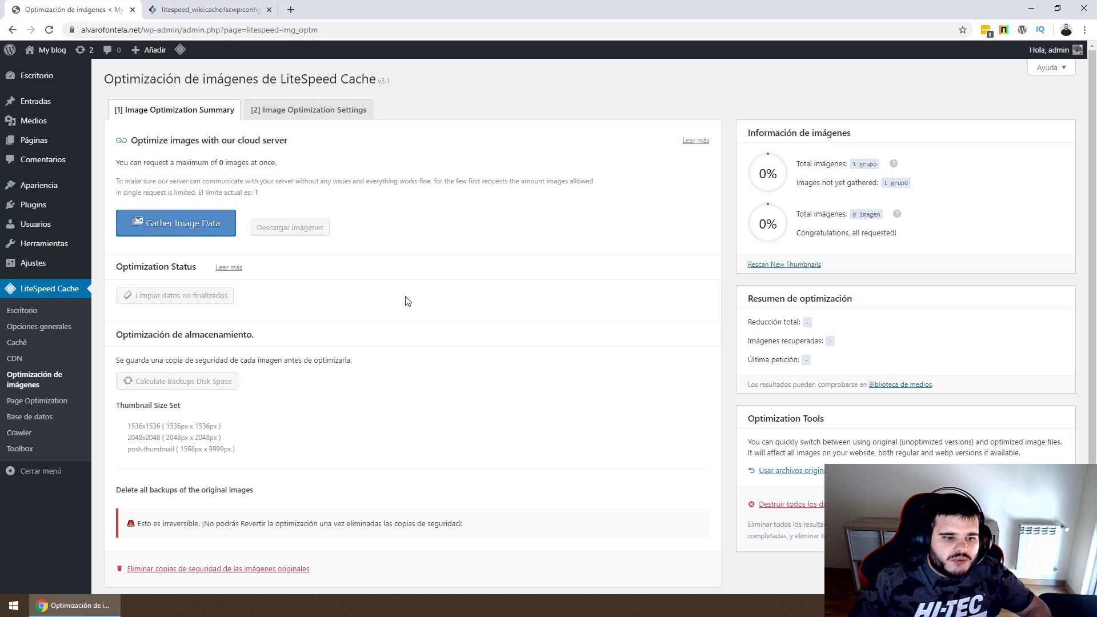
scroll(389, 318, down, 1)
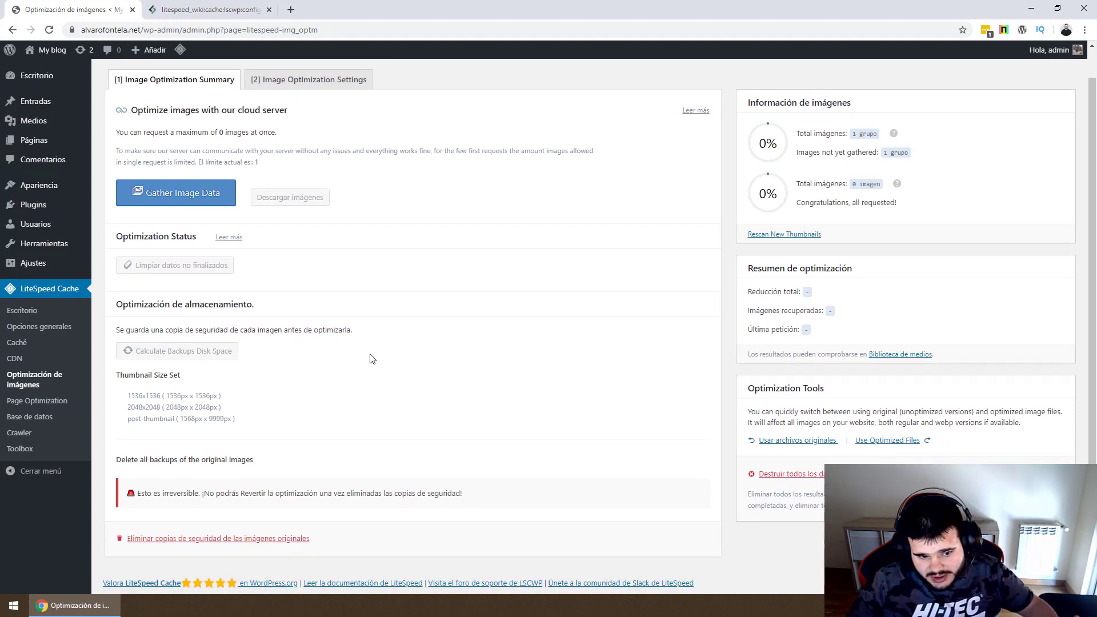
scroll(370, 358, up, 1)
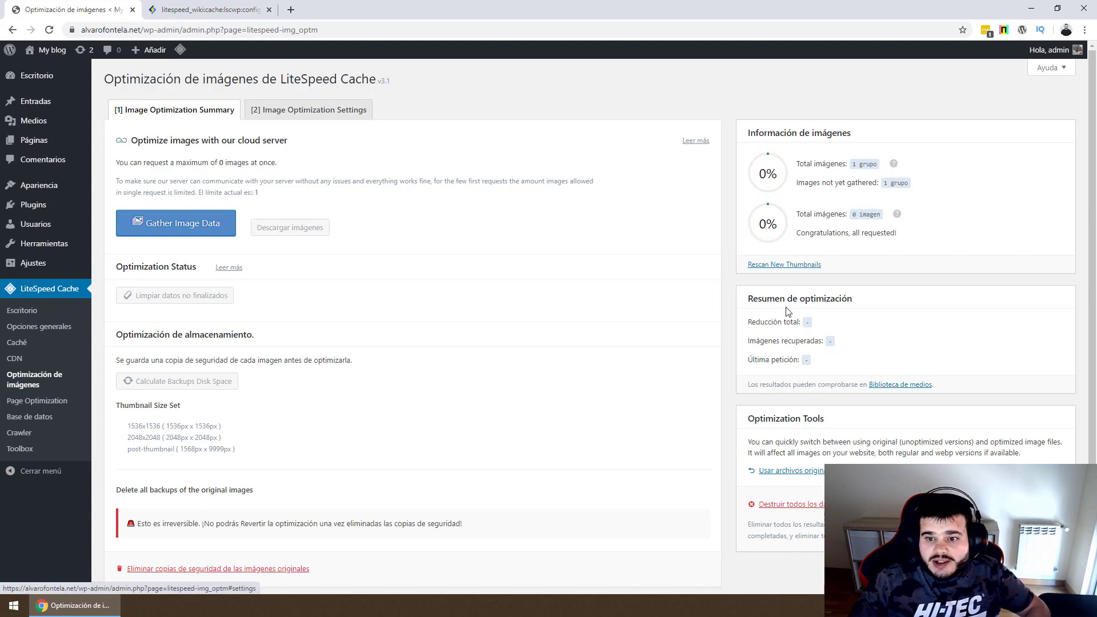
click(285, 110)
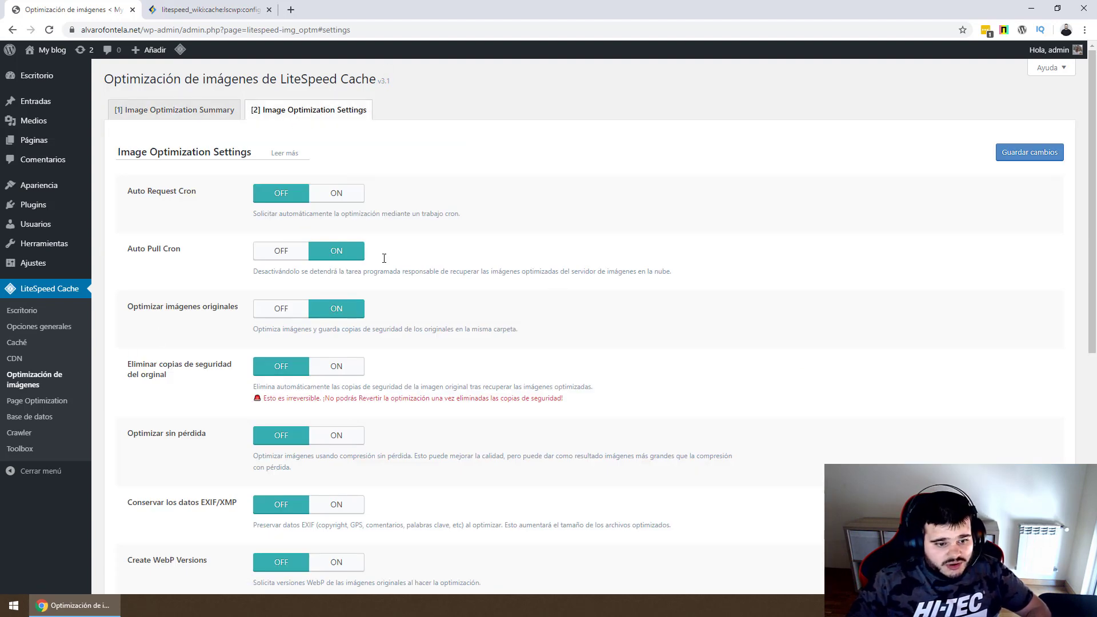
scroll(408, 428, down, 5)
scroll(371, 426, down, 3)
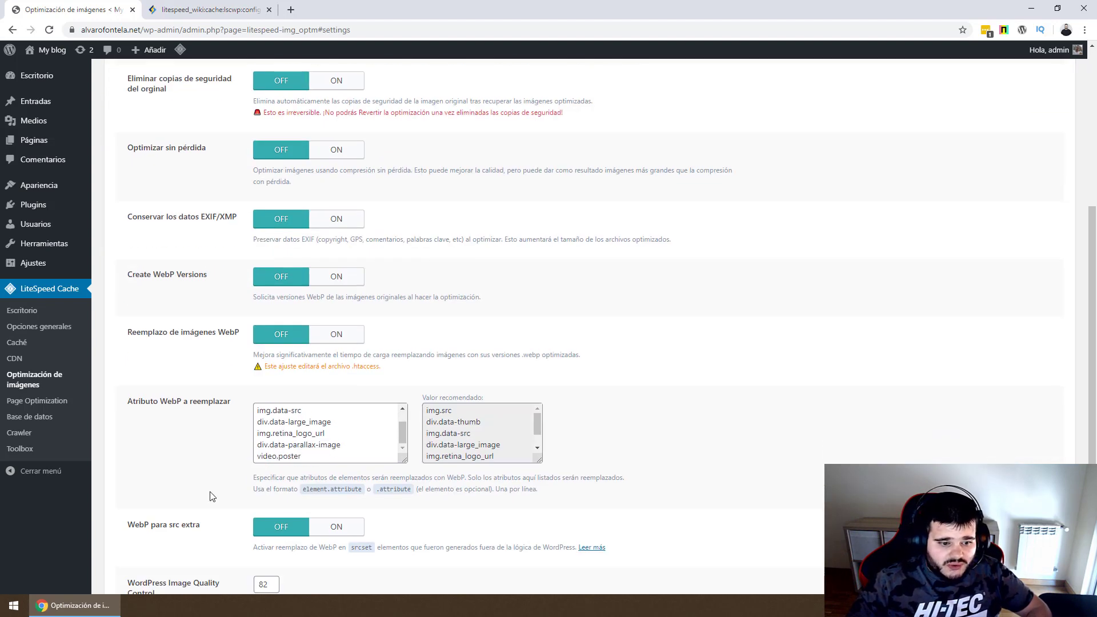
scroll(209, 497, down, 3)
scroll(211, 494, up, 7)
scroll(211, 494, up, 2)
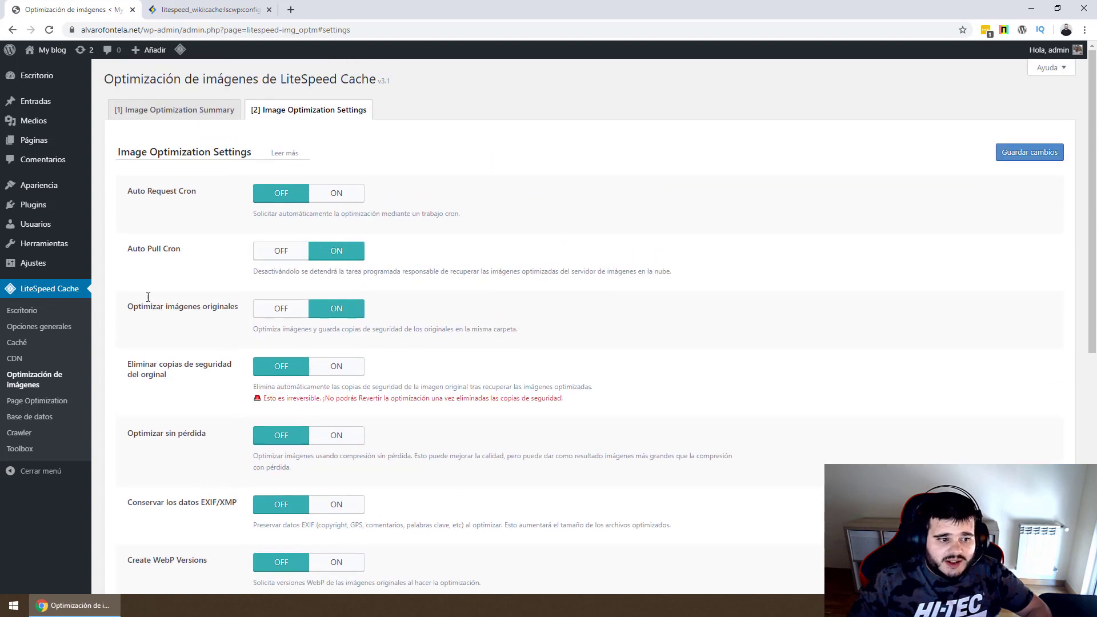
Switch on Minificar CSS and Push HTTP/2 de CSS in the CSS settings of Page Optimization.
click(57, 403)
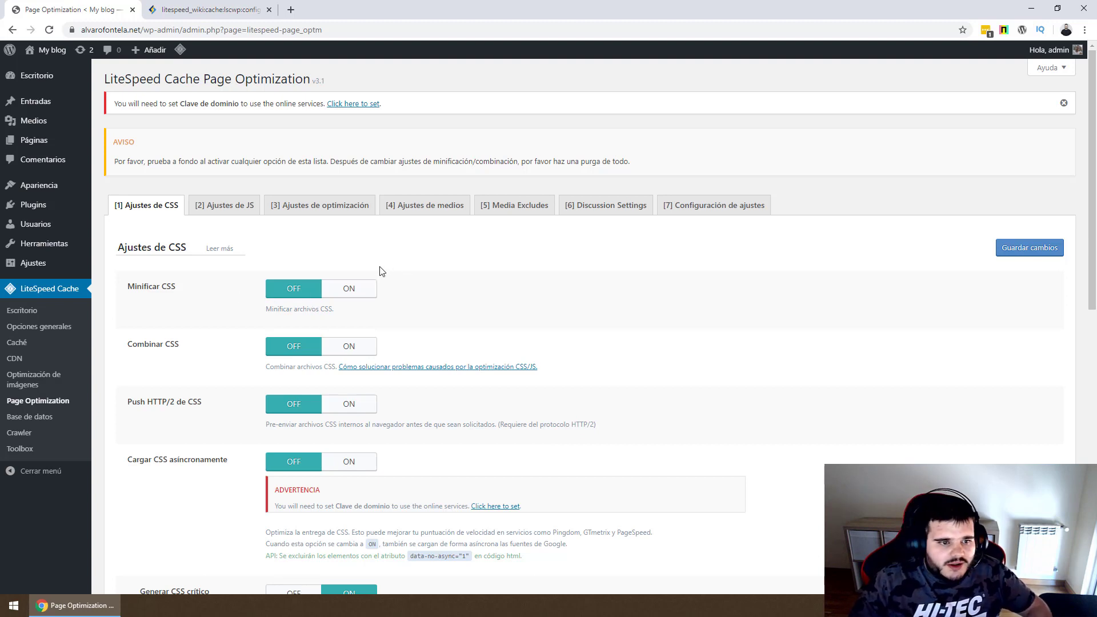
click(336, 296)
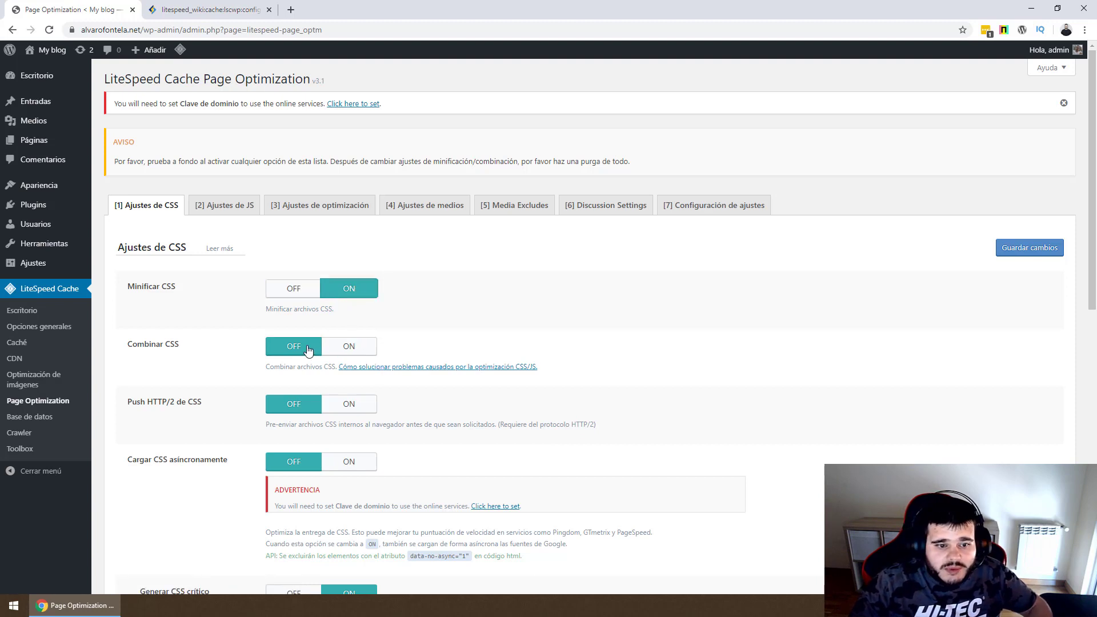
scroll(342, 365, down, 2)
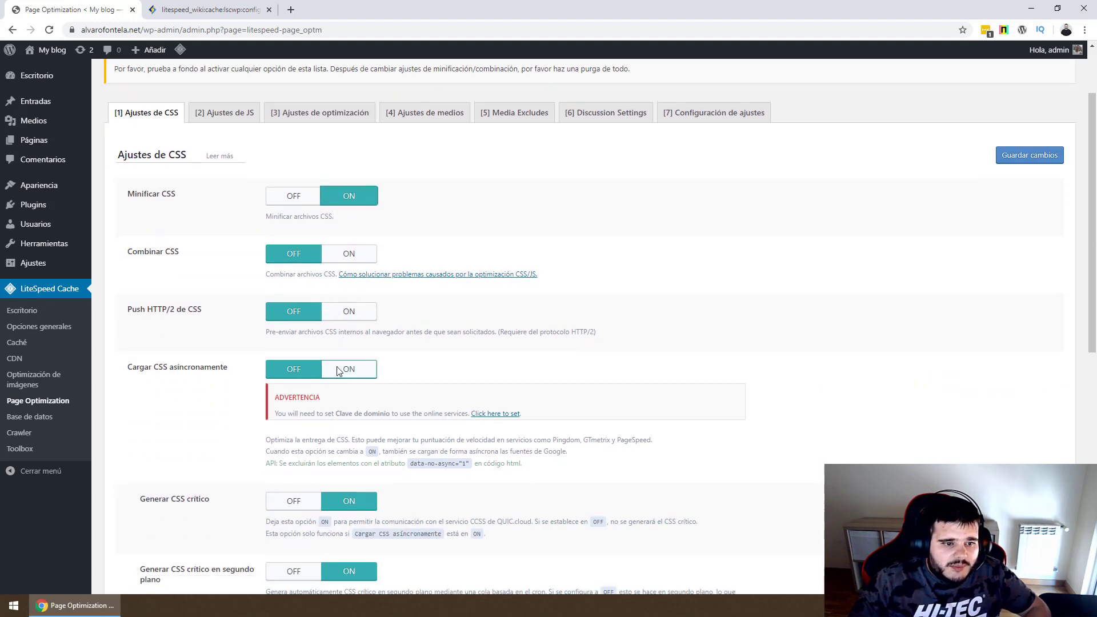
triple_click(168, 287)
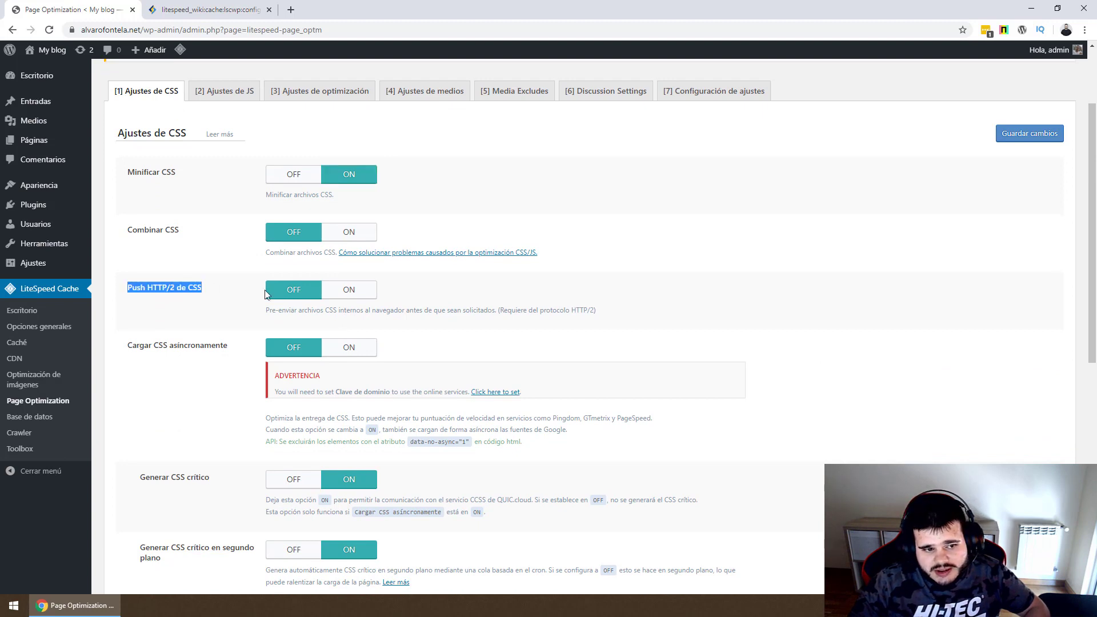
click(351, 290)
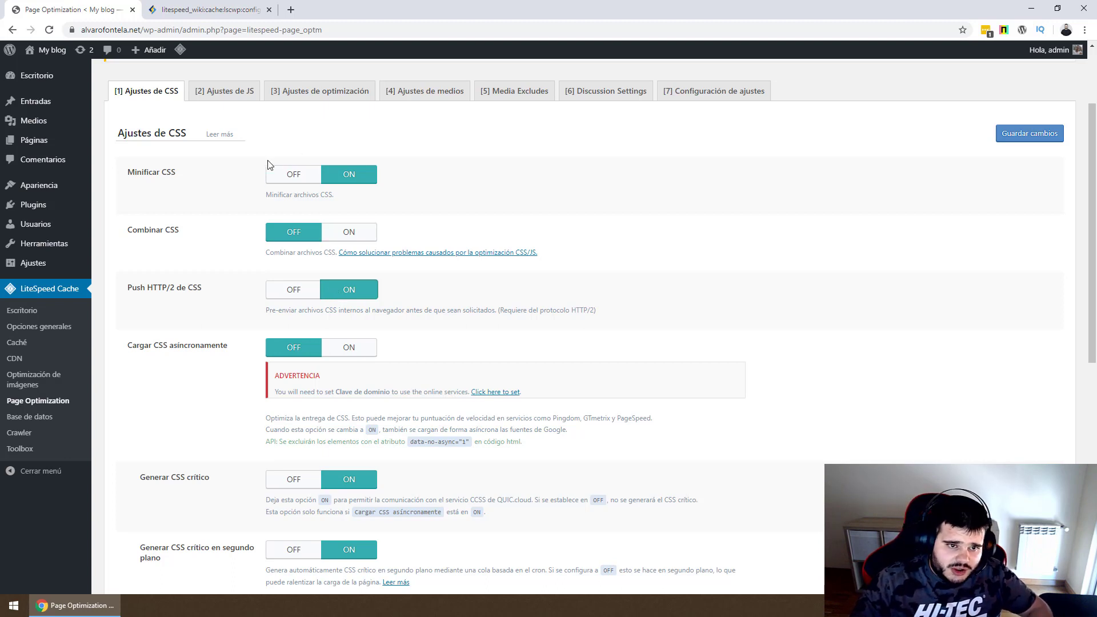
Review the remaining CSS settings from Cargar CSS asíncronamente through the critical CSS and CCSS fields to Biblioteca de CSS integrado asíncrono.
scroll(293, 244, down, 2)
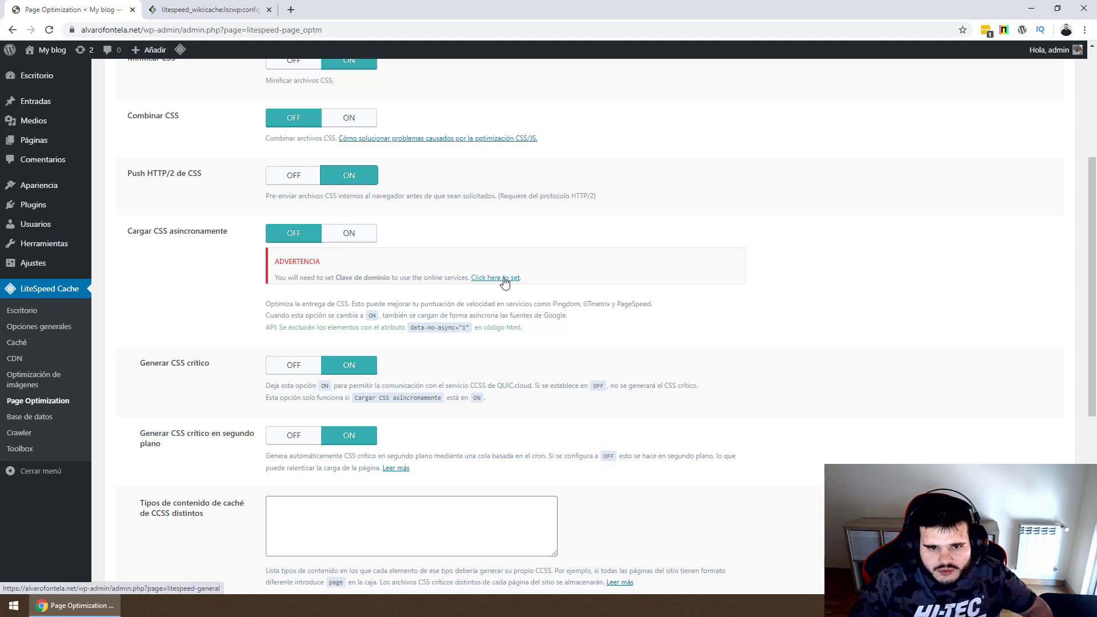
click(294, 233)
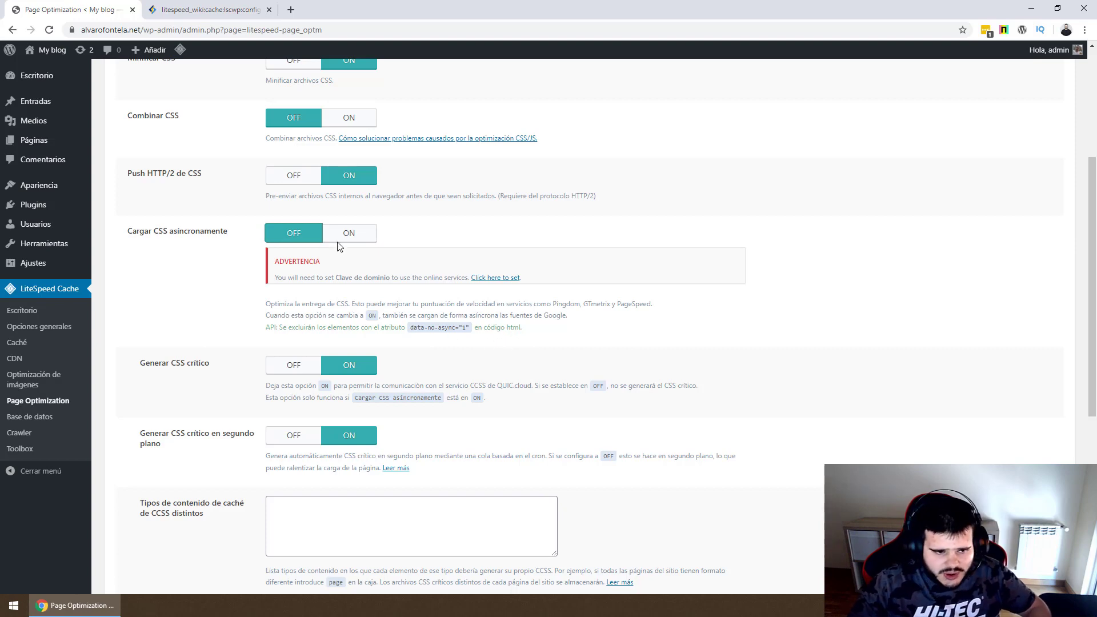
scroll(337, 246, down, 3)
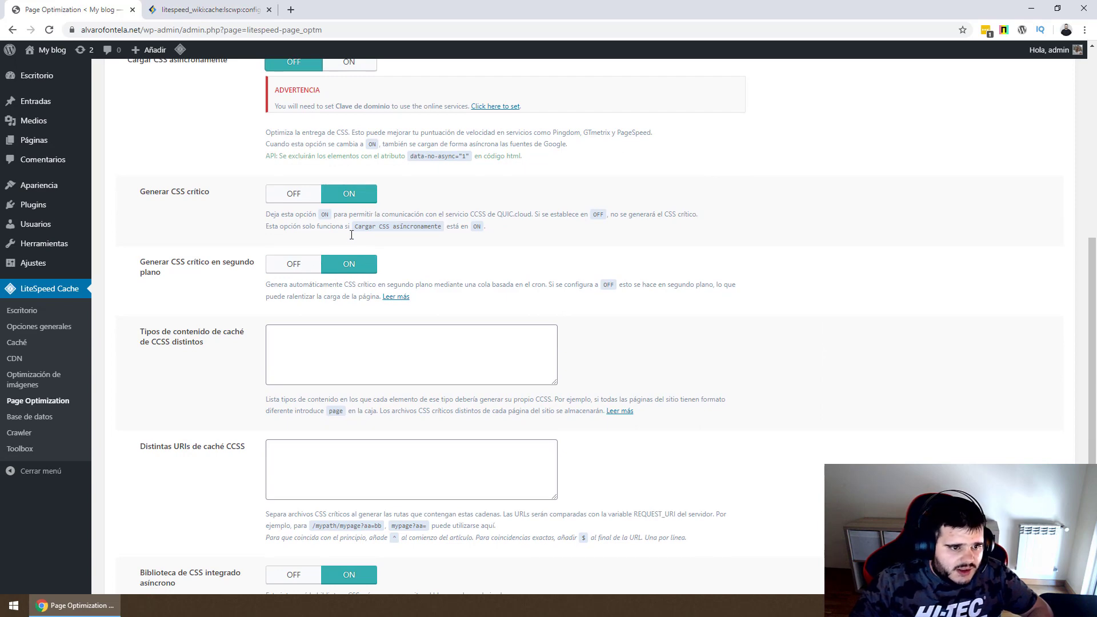
triple_click(188, 272)
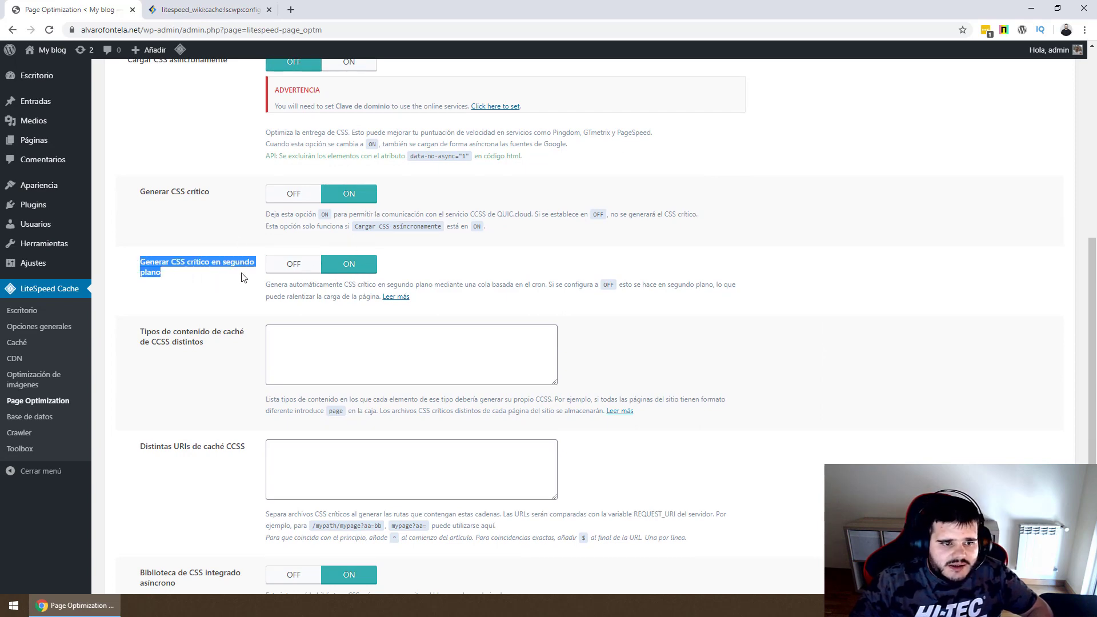
scroll(355, 314, down, 3)
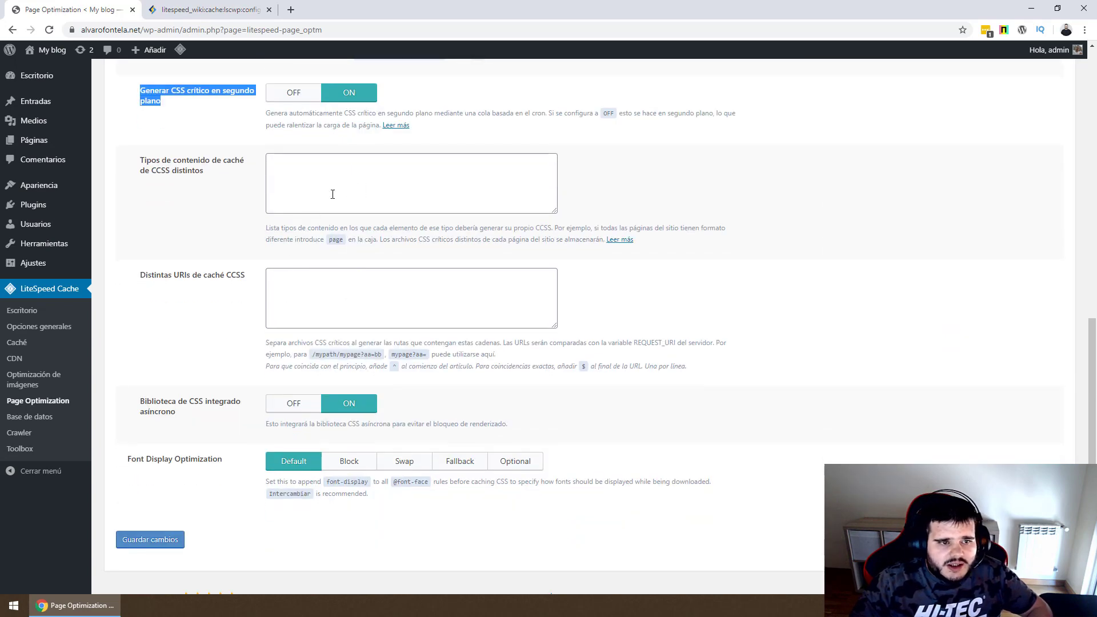
click(326, 171)
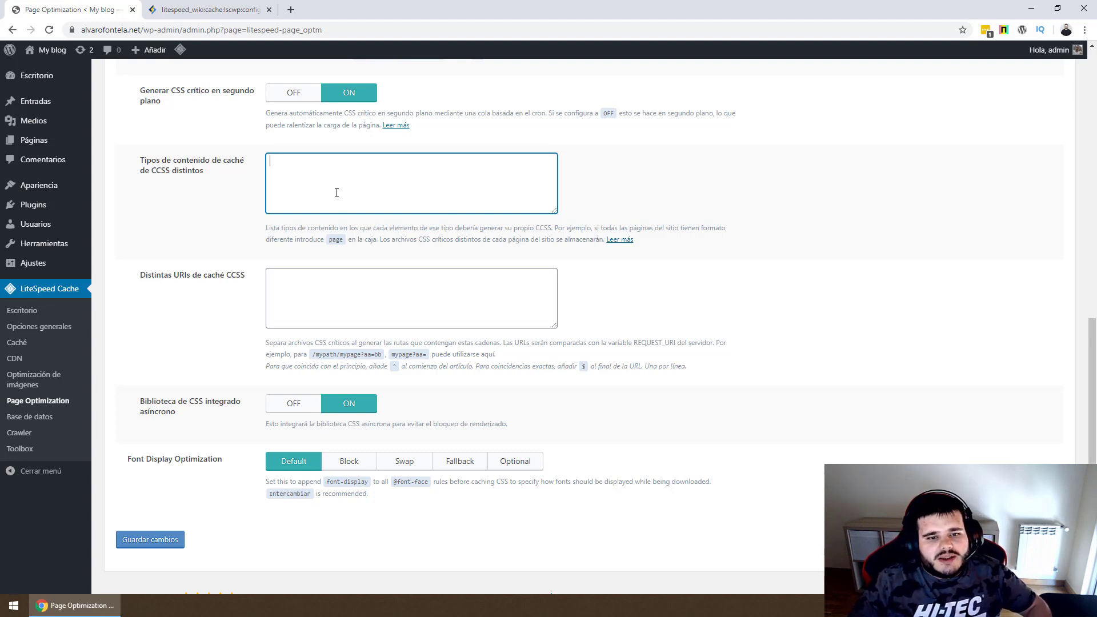
click(328, 287)
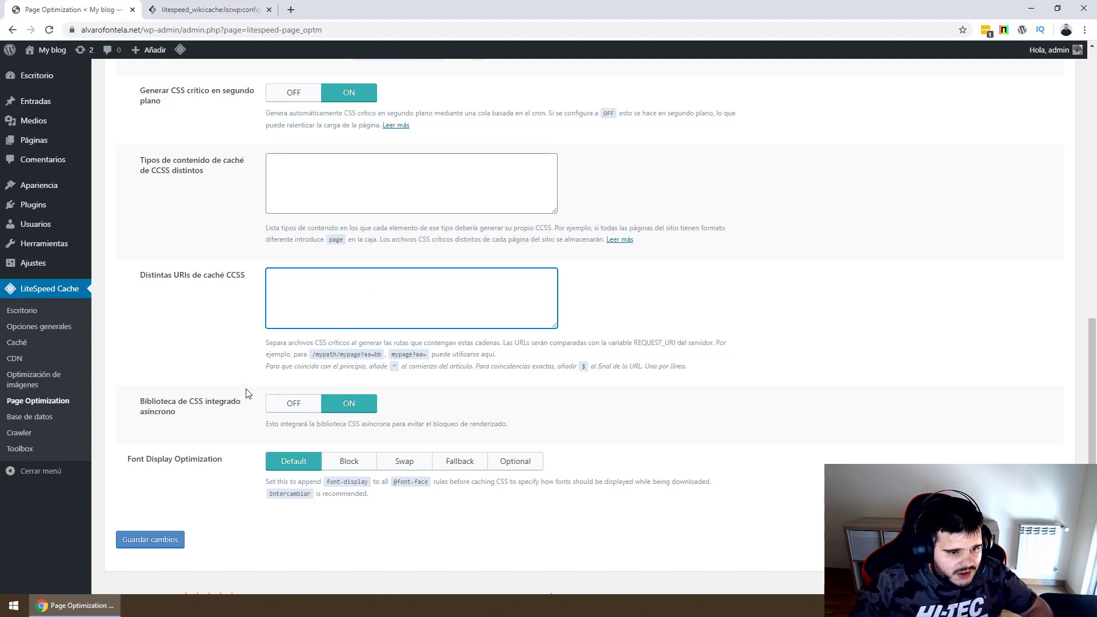
click(154, 405)
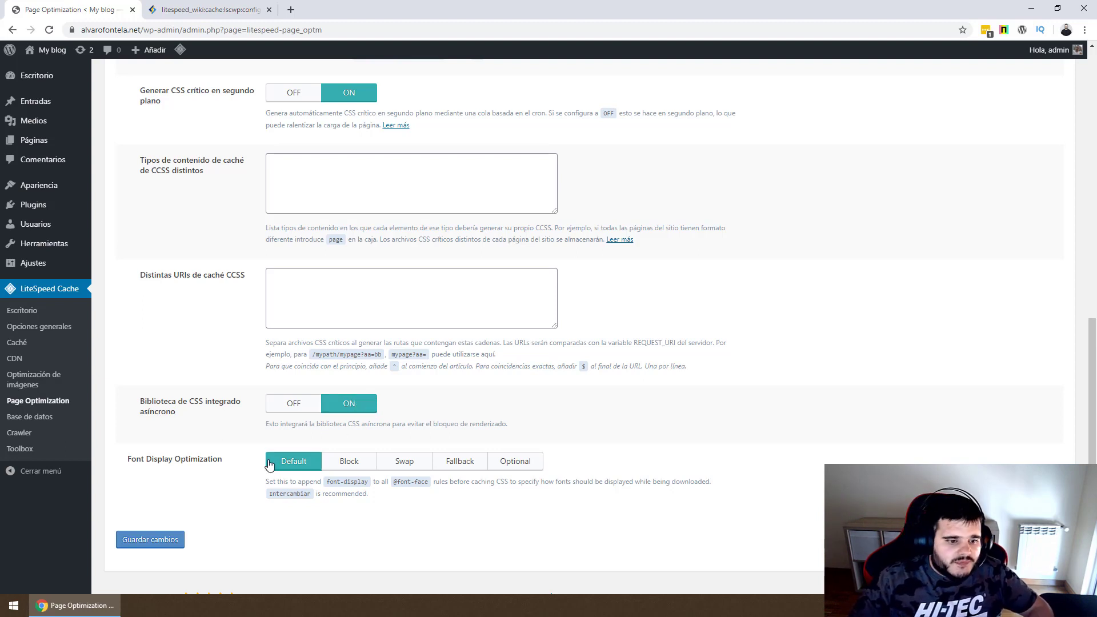
Set Font Display Optimization to Swap and save the CSS settings.
triple_click(160, 460)
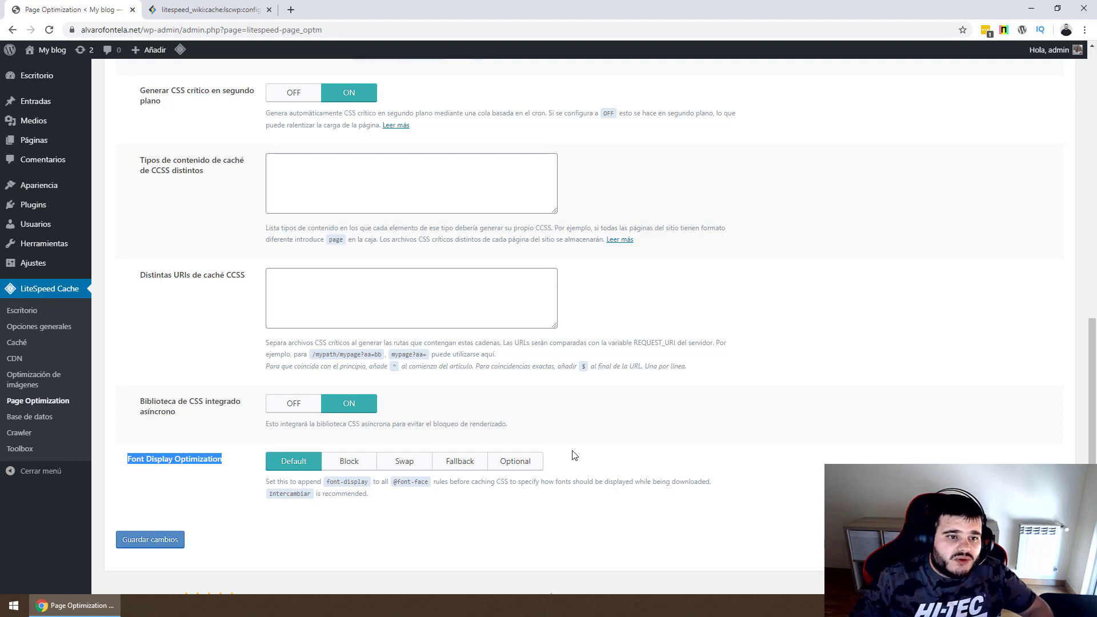
click(522, 468)
click(404, 461)
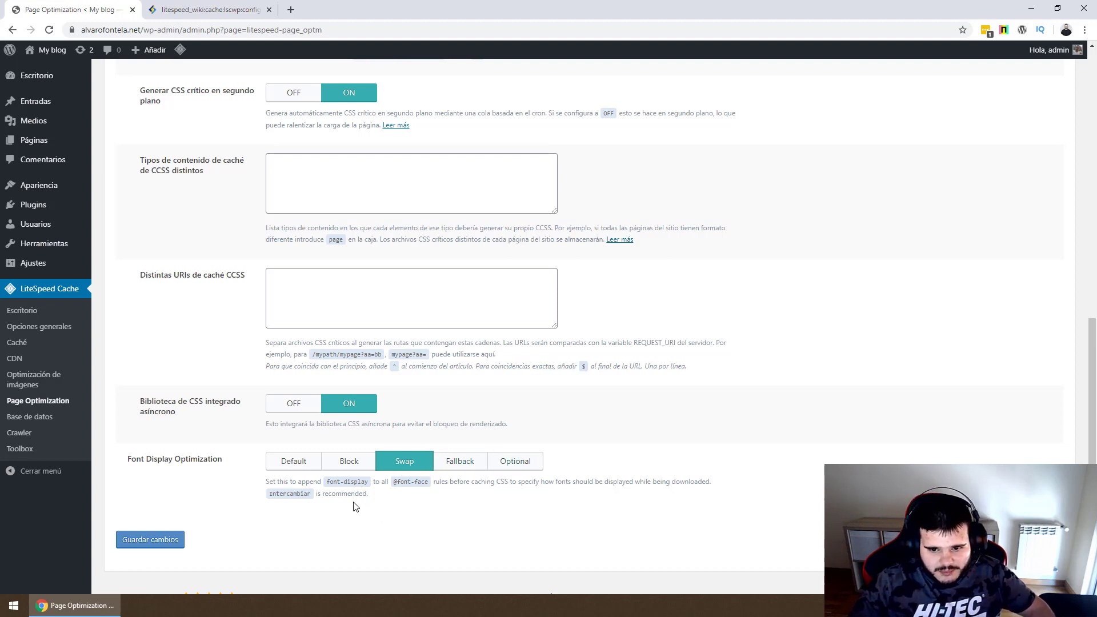
click(154, 543)
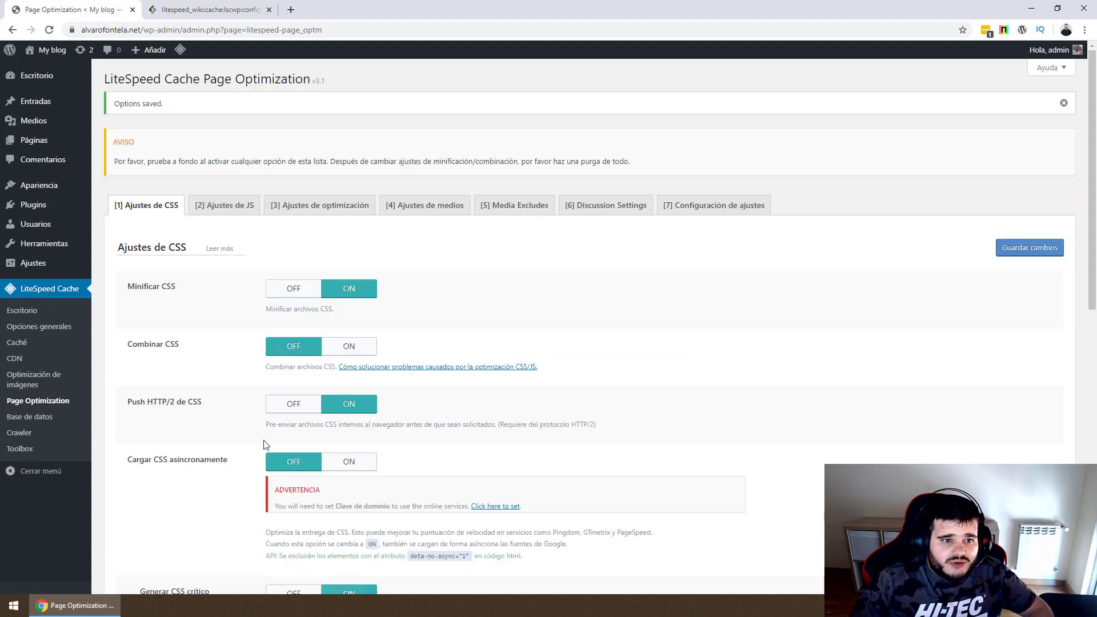
Switch on Minificar JS and Push HTTP/2 de JS in the JS settings of Page Optimization.
click(238, 213)
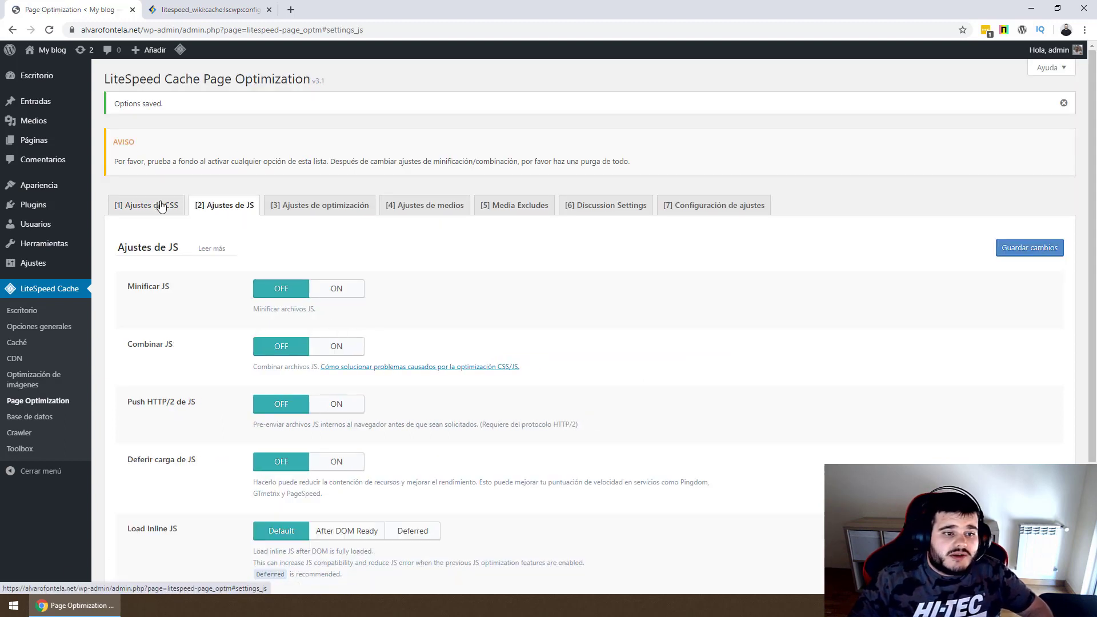
click(164, 206)
click(228, 207)
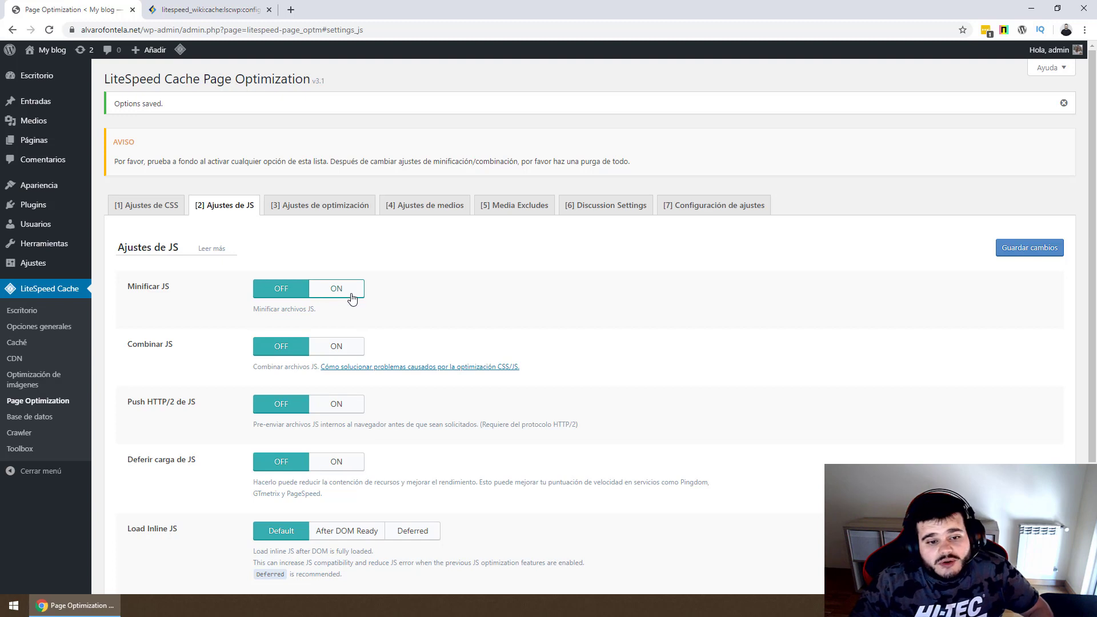
click(352, 297)
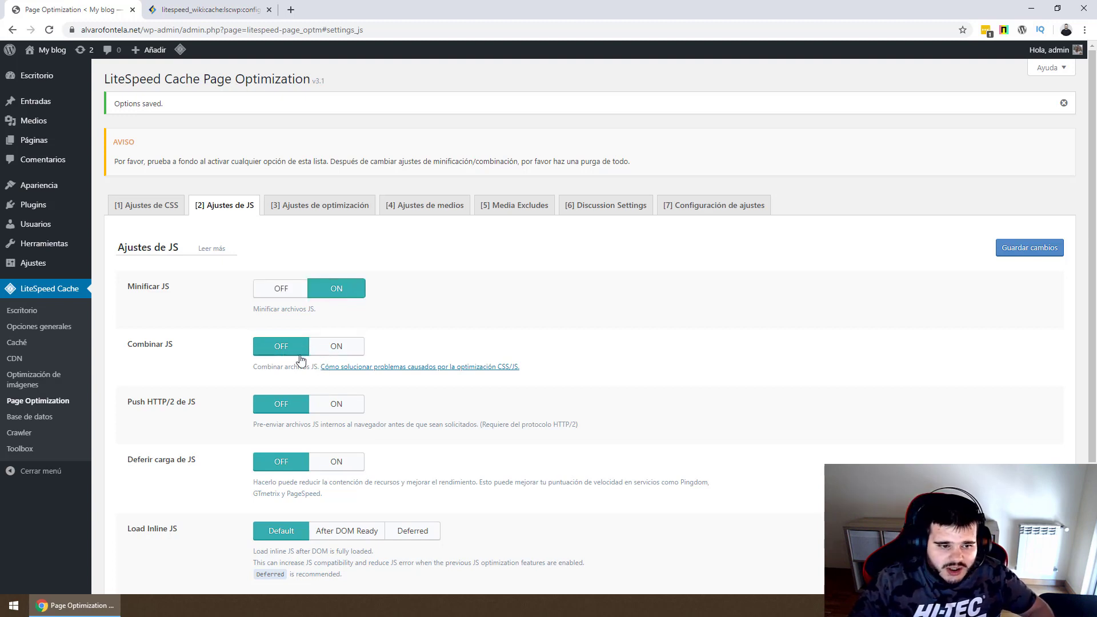
scroll(257, 297, down, 2)
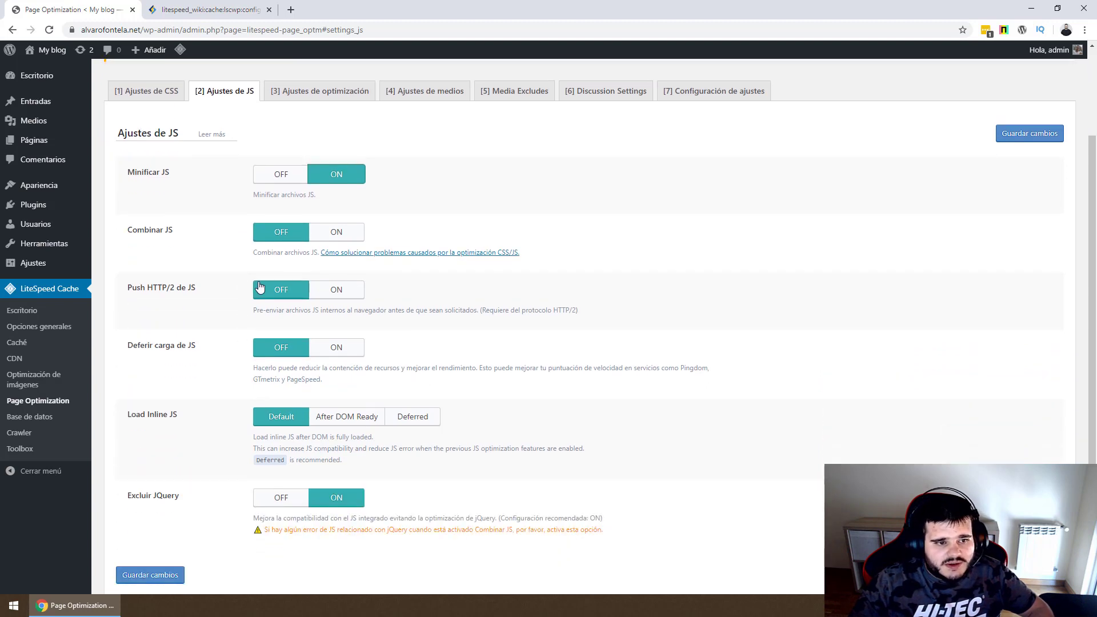
click(347, 299)
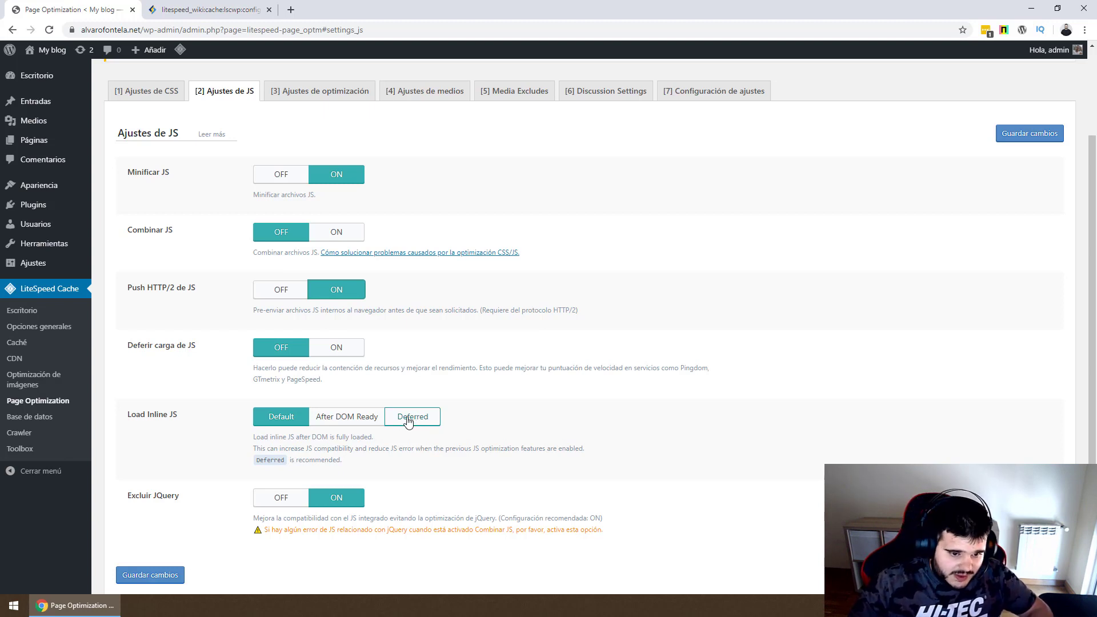
Set Load Inline JS to Deferred and save the JS settings.
click(422, 421)
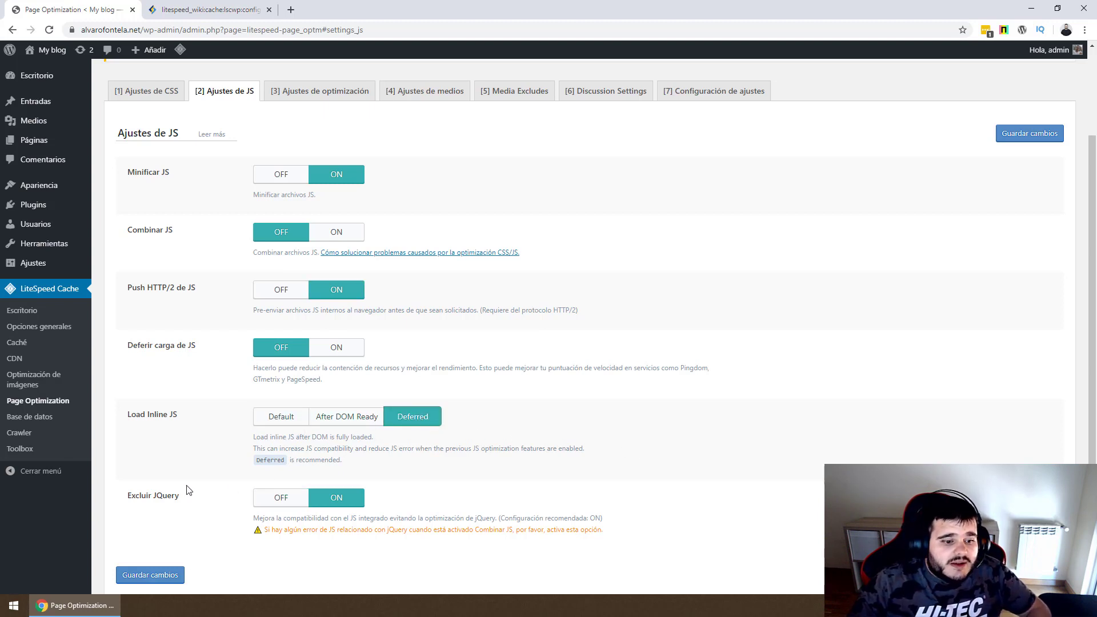
triple_click(174, 496)
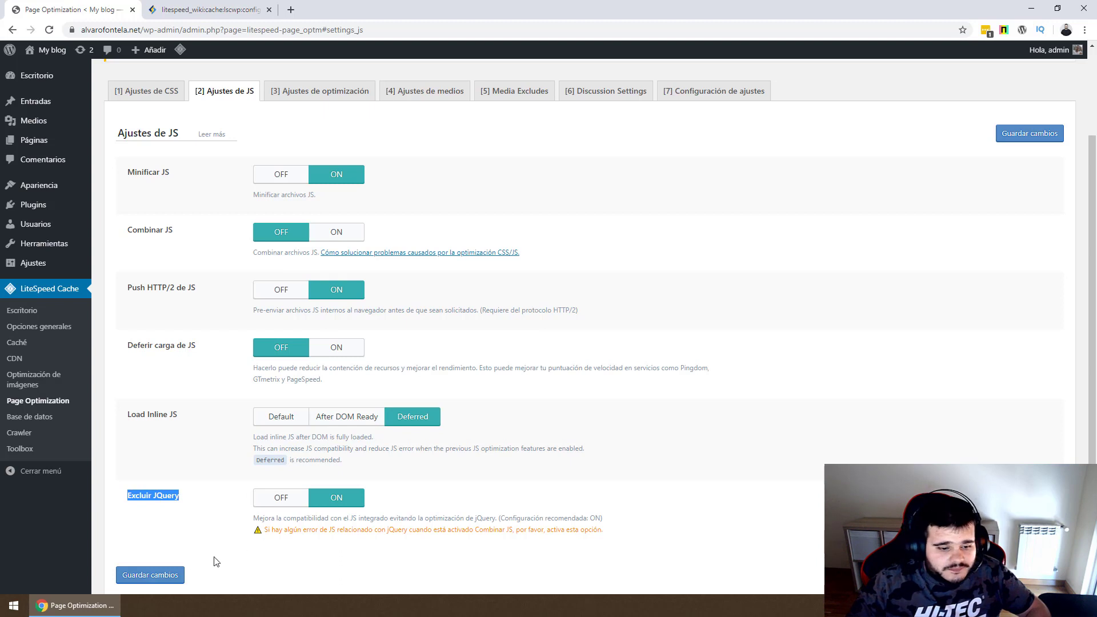
scroll(166, 543, down, 1)
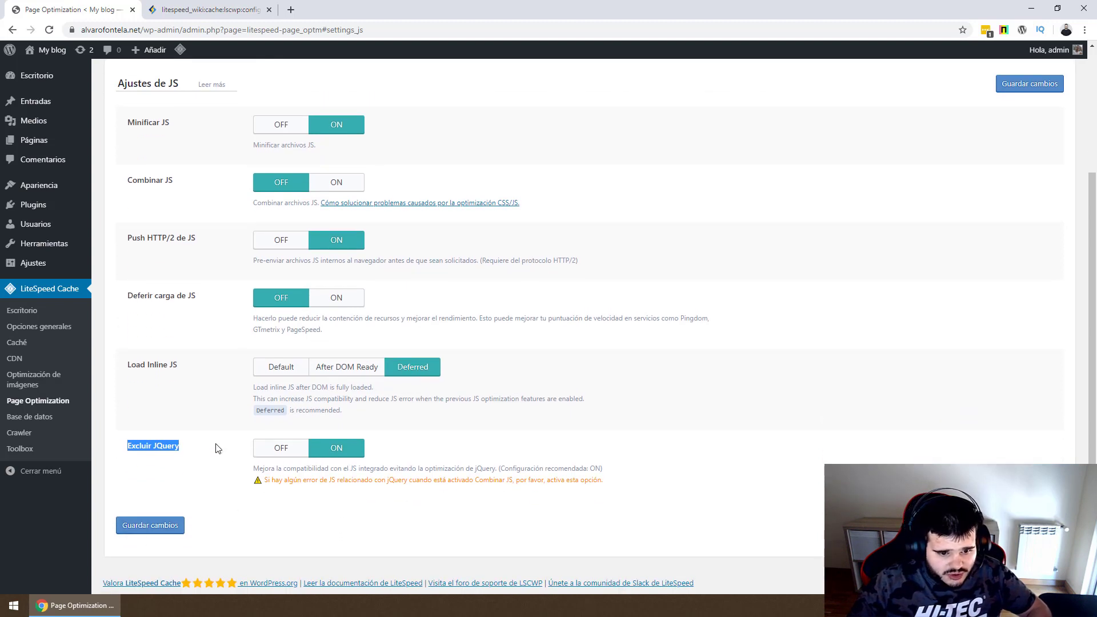
click(138, 536)
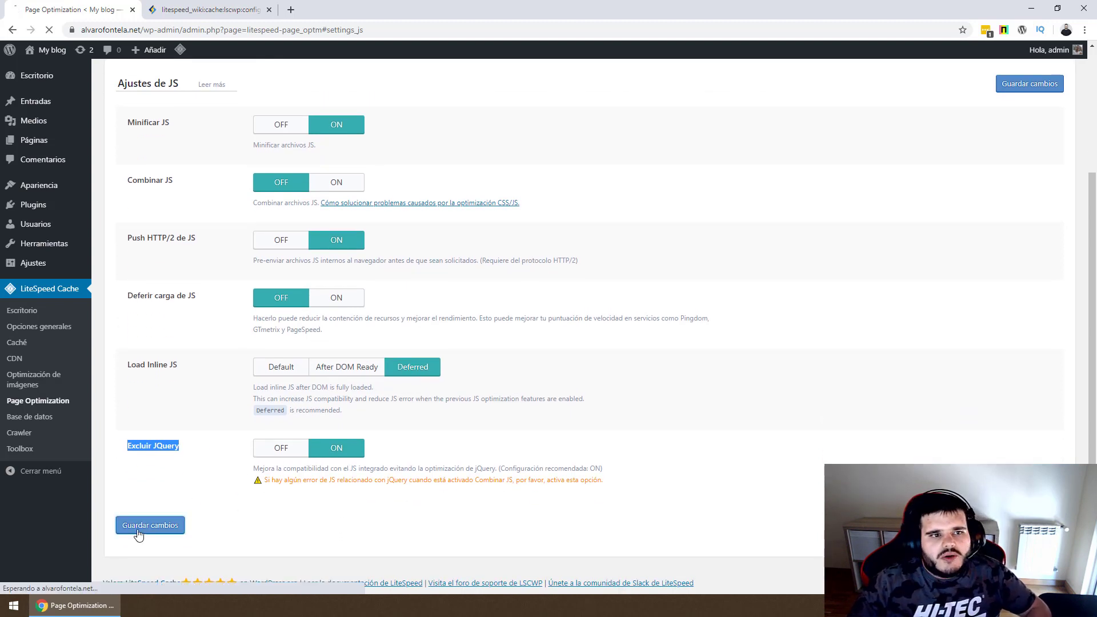
Examine the TTL de caché CSS/JS value in Ajustes de optimización and revisit the CSS and JS settings it applies to.
click(295, 212)
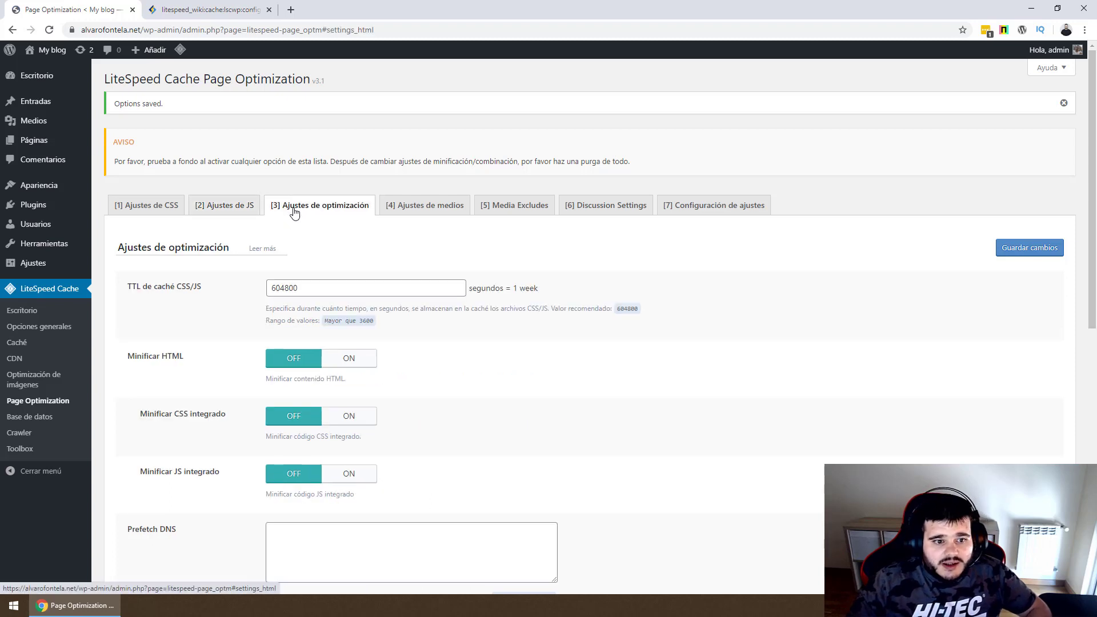
double_click(408, 282)
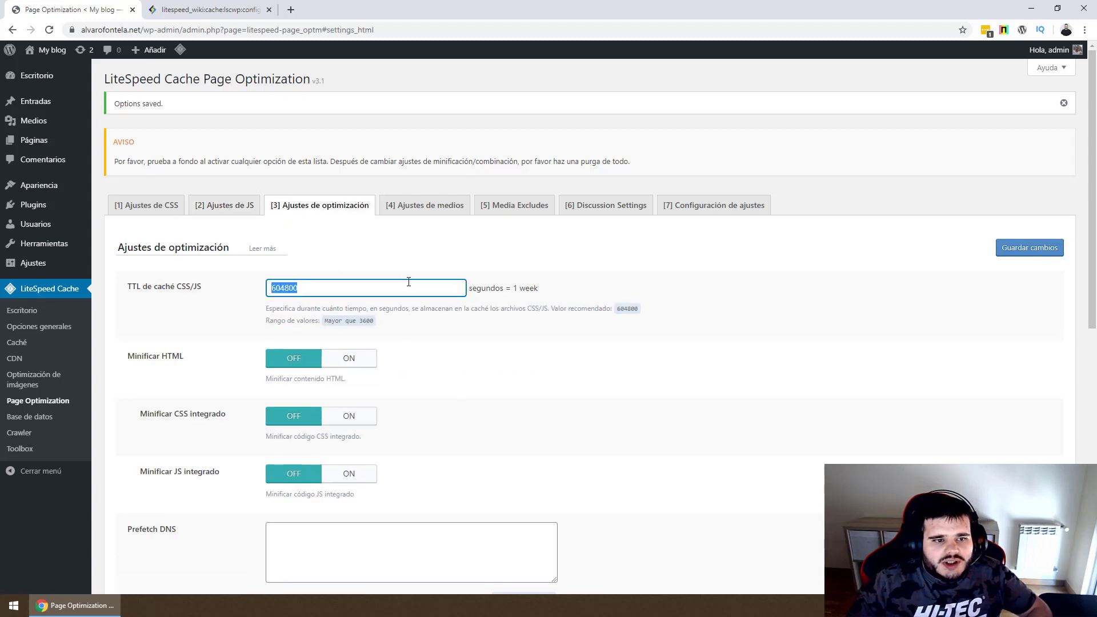
click(177, 207)
click(200, 206)
click(171, 208)
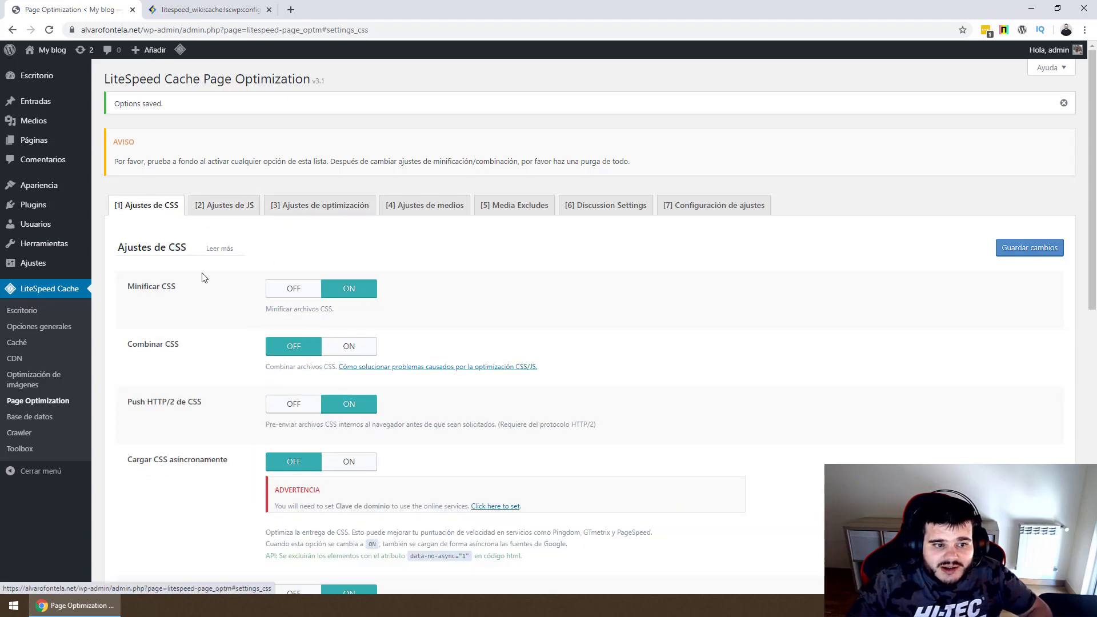
click(257, 207)
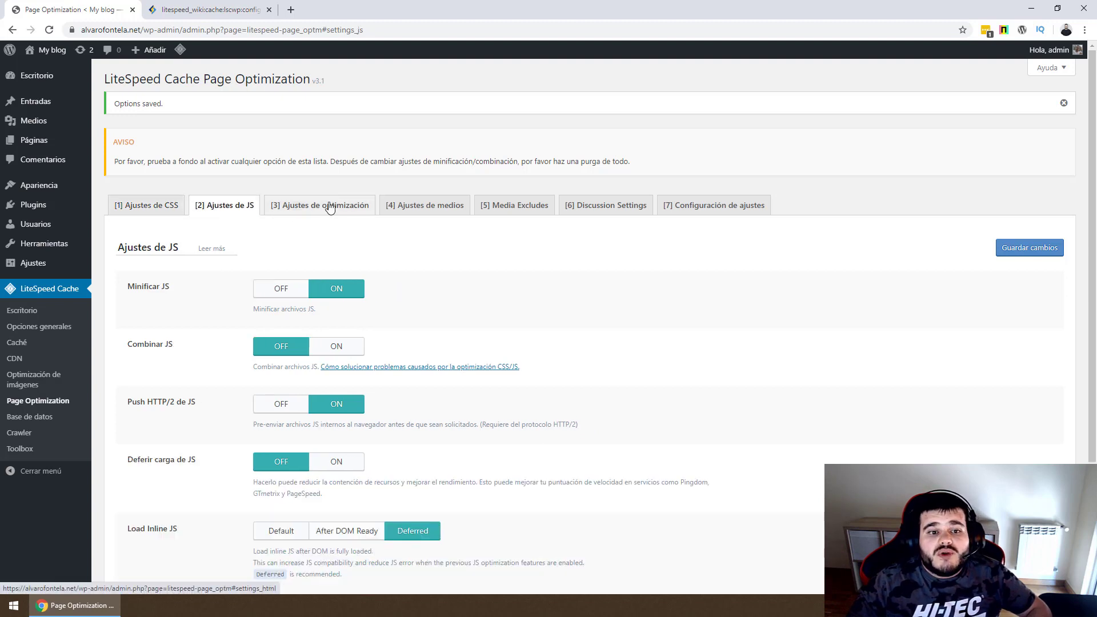
click(330, 207)
double_click(197, 286)
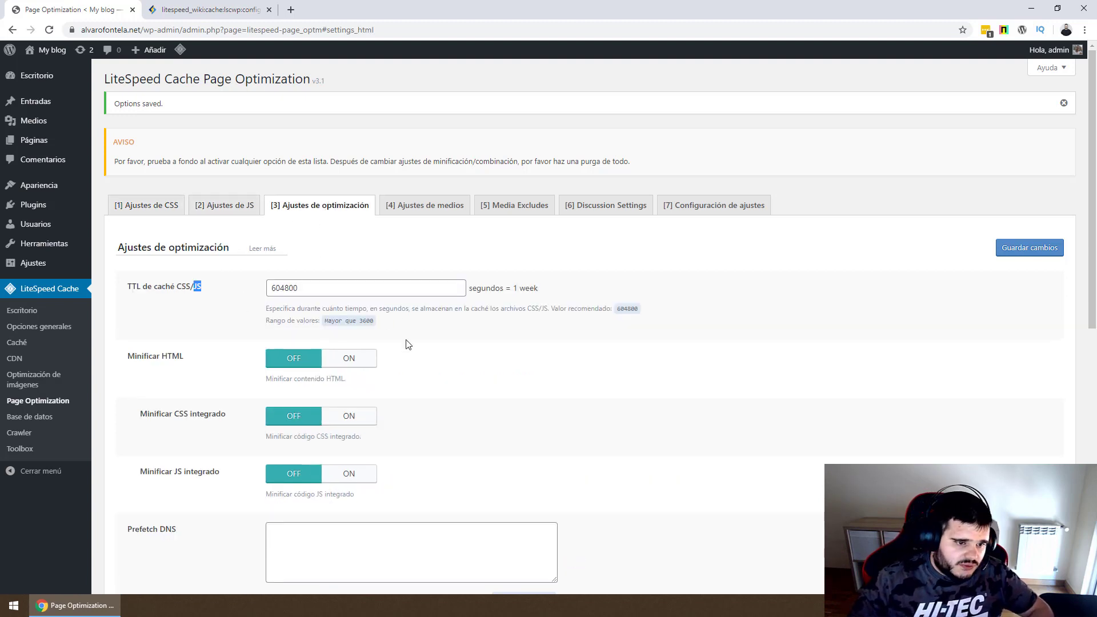
click(525, 287)
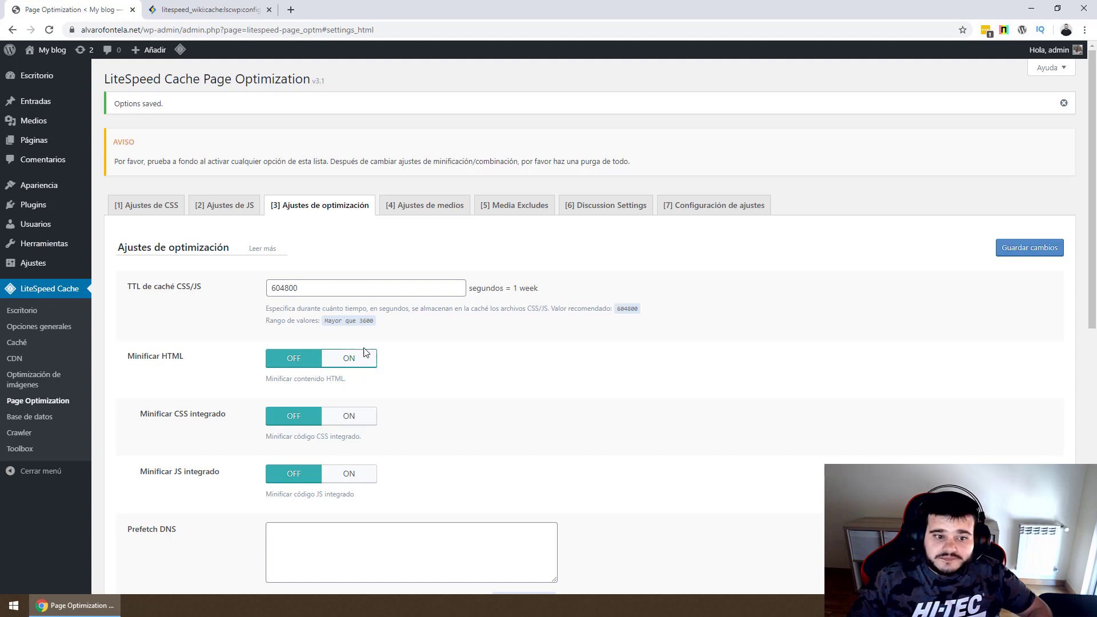
Switch on Minificar HTML in Ajustes de optimización and check the Minificar CSS integrado and Minificar JS integrado options beneath it.
scroll(365, 351, down, 4)
scroll(350, 257, up, 2)
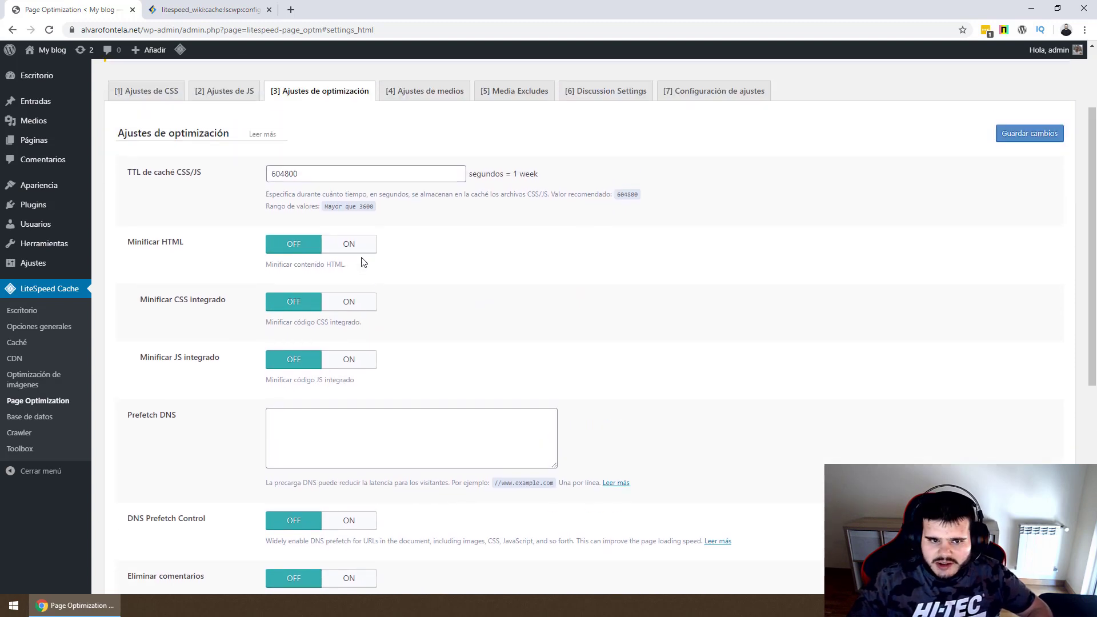
click(349, 247)
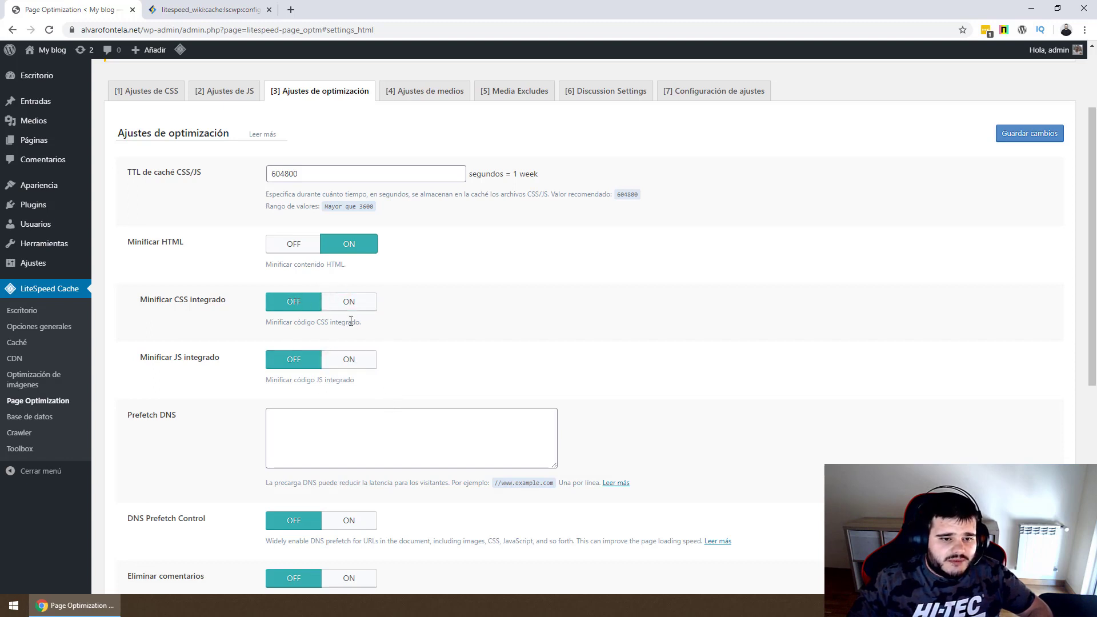
triple_click(216, 297)
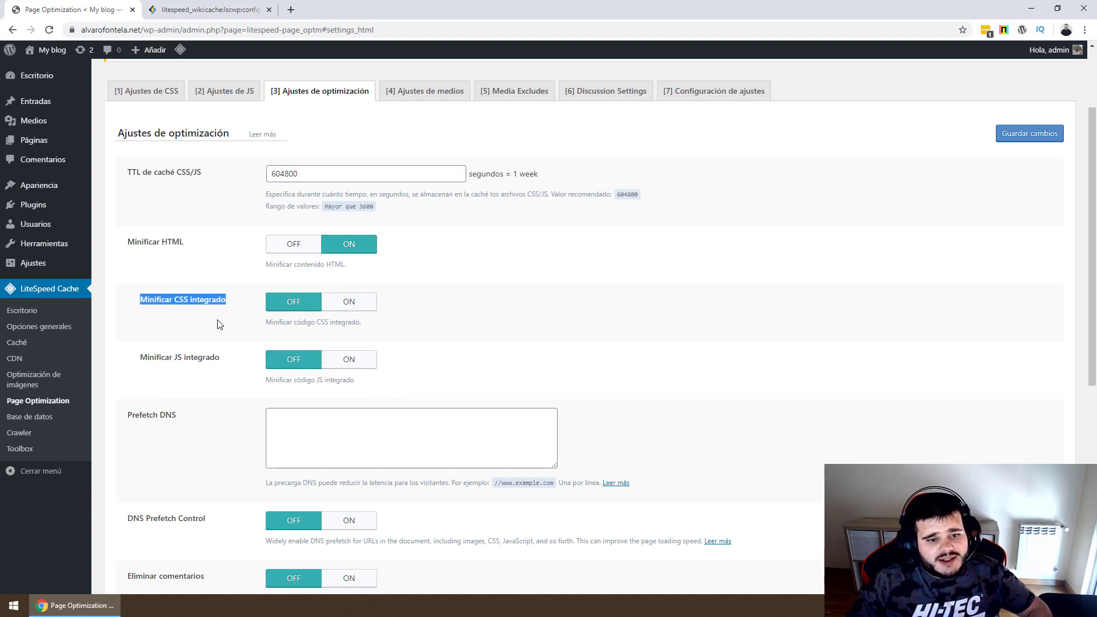
triple_click(203, 357)
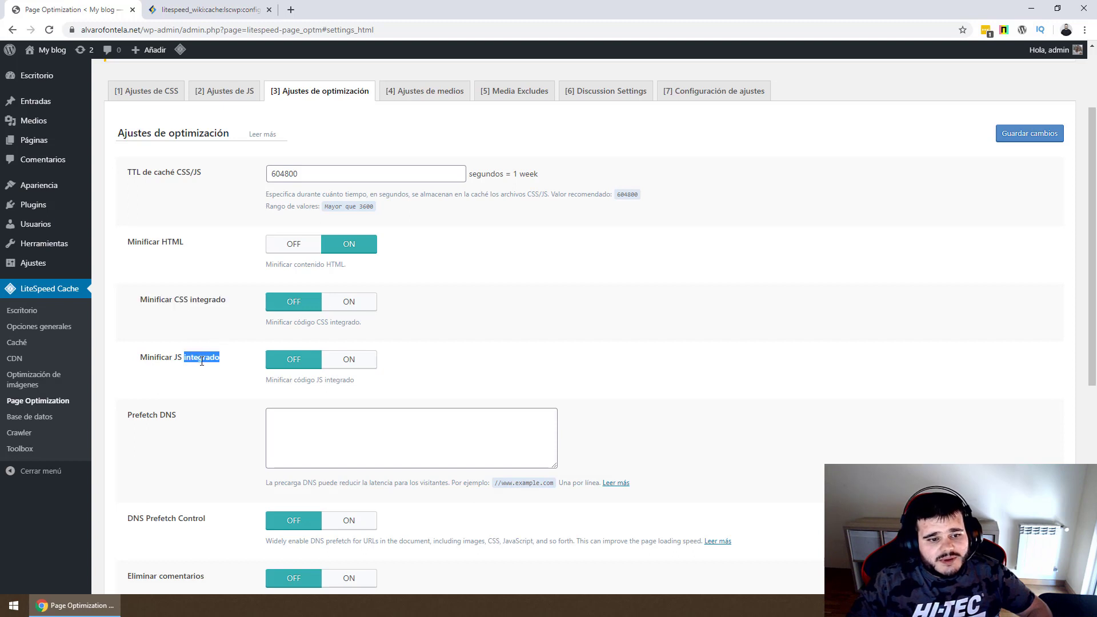
triple_click(172, 241)
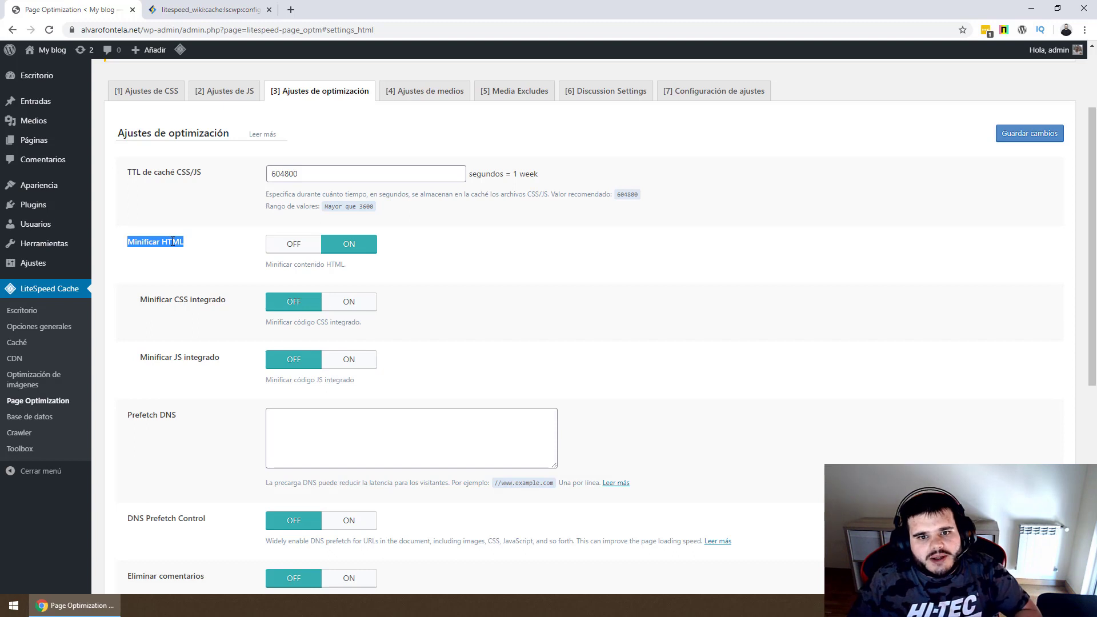
click(208, 294)
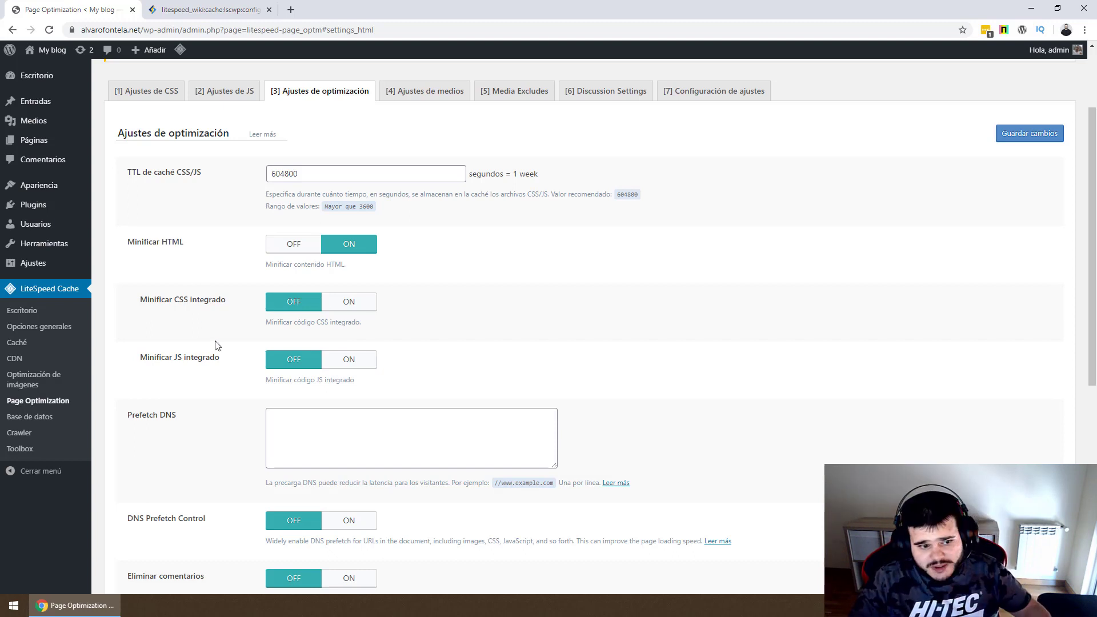
scroll(272, 362, down, 2)
click(309, 323)
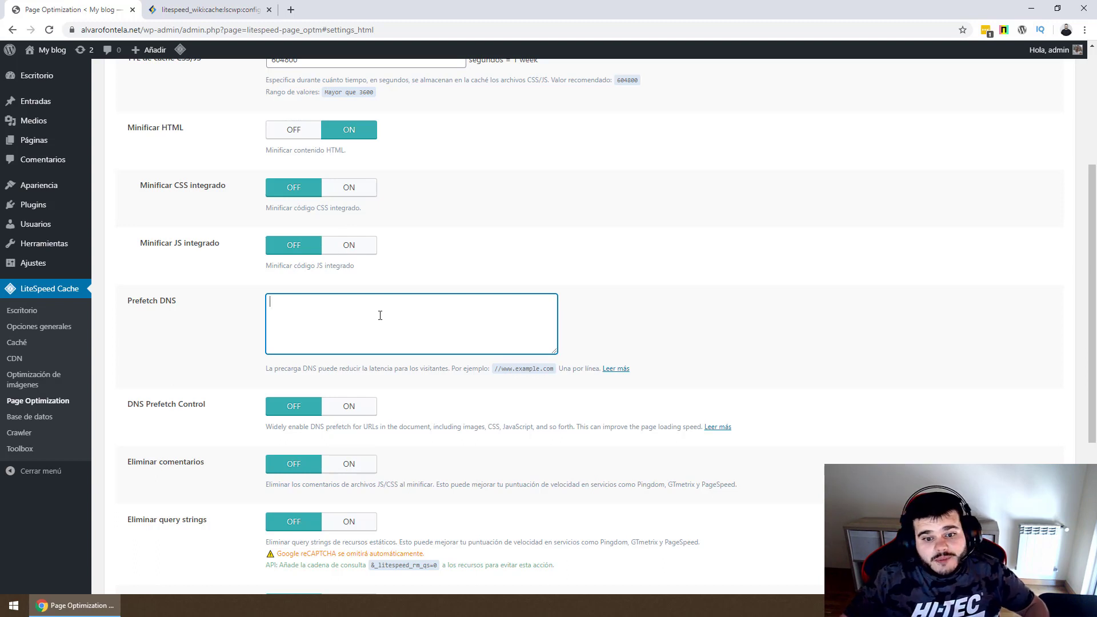
drag(269, 368, 551, 371)
click(495, 370)
triple_click(495, 370)
click(494, 370)
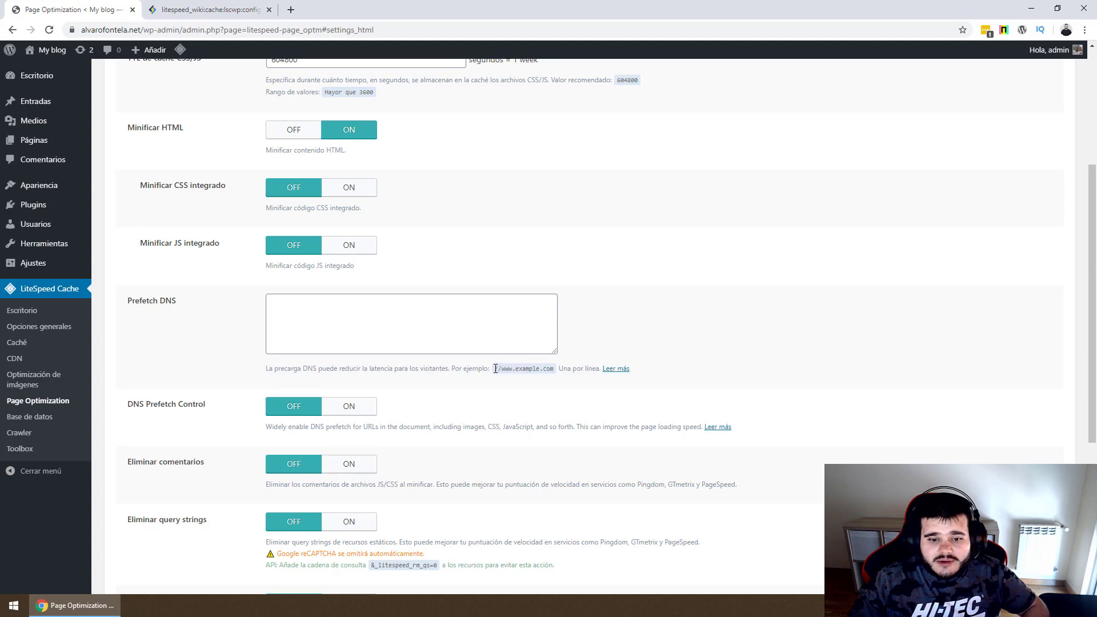
drag(495, 370, 554, 370)
key(ctrl+c)
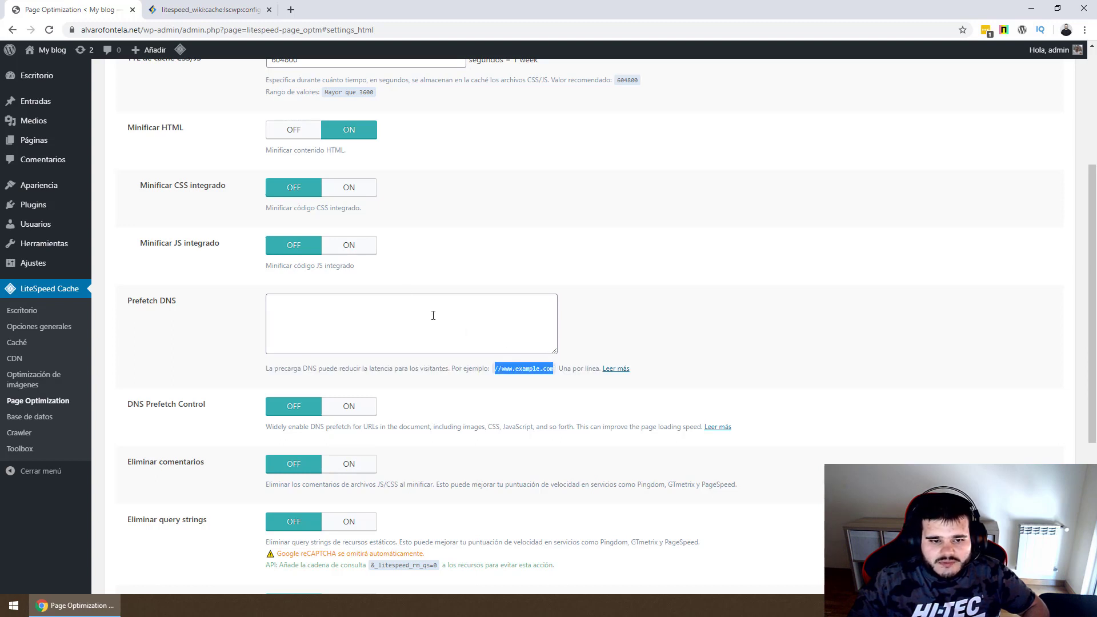
click(398, 307)
key(ctrl+v)
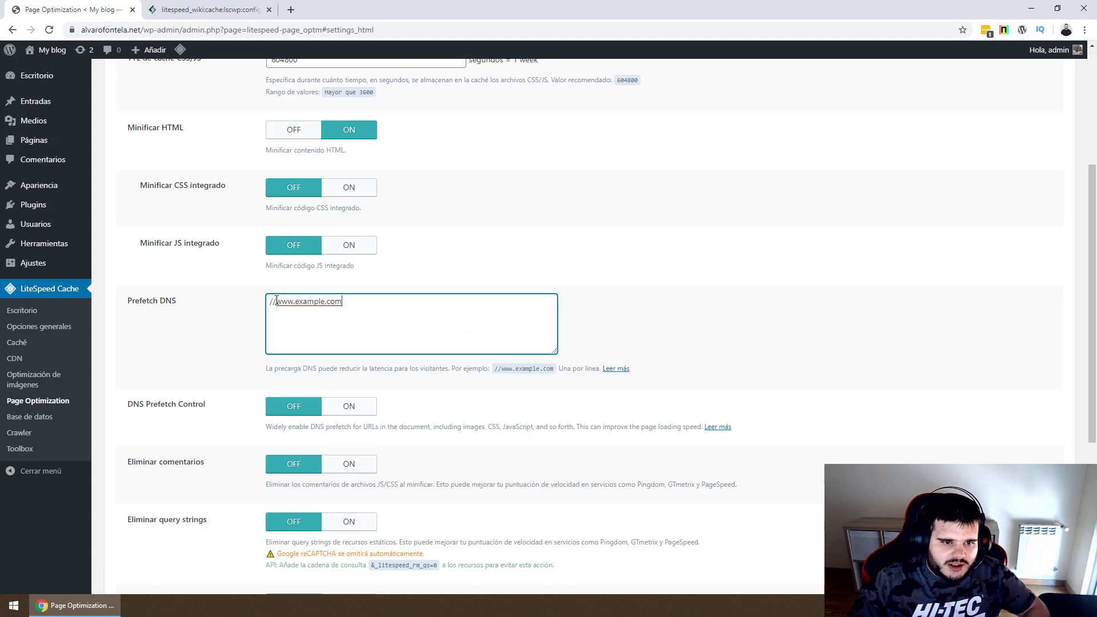
drag(276, 301, 376, 305)
text(www.gl)
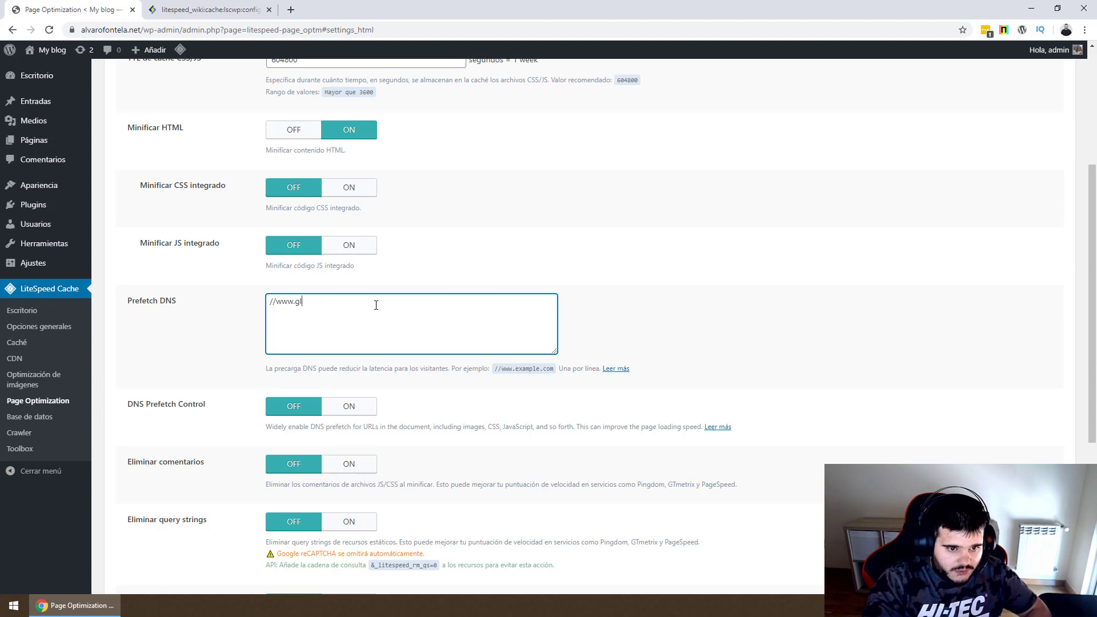
key(BackSpace)
text(ogle)
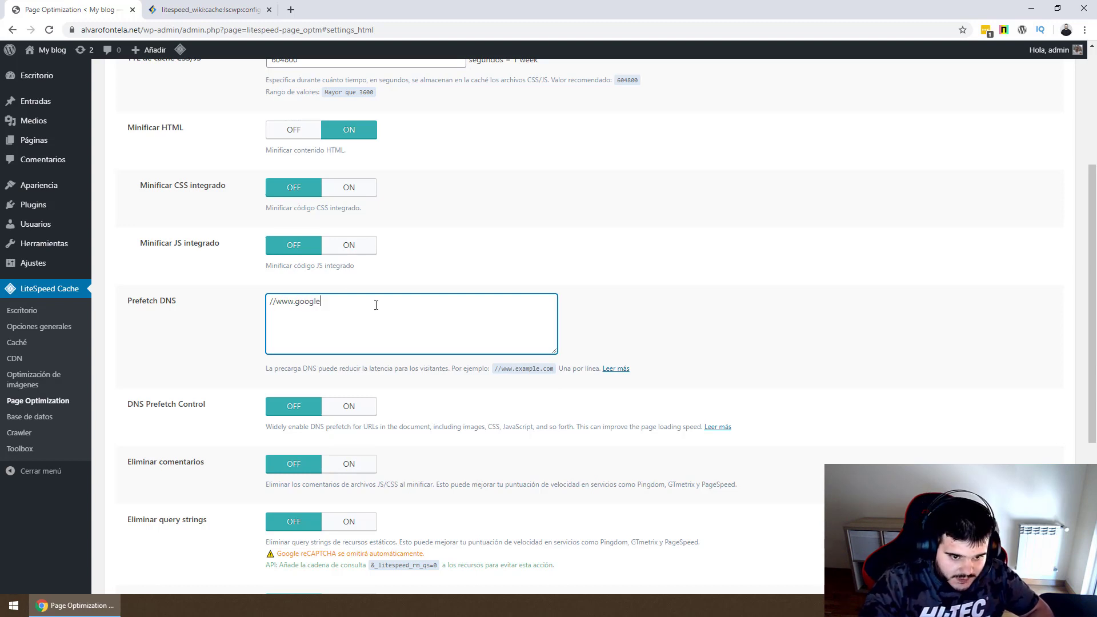
text(-analytics.co)
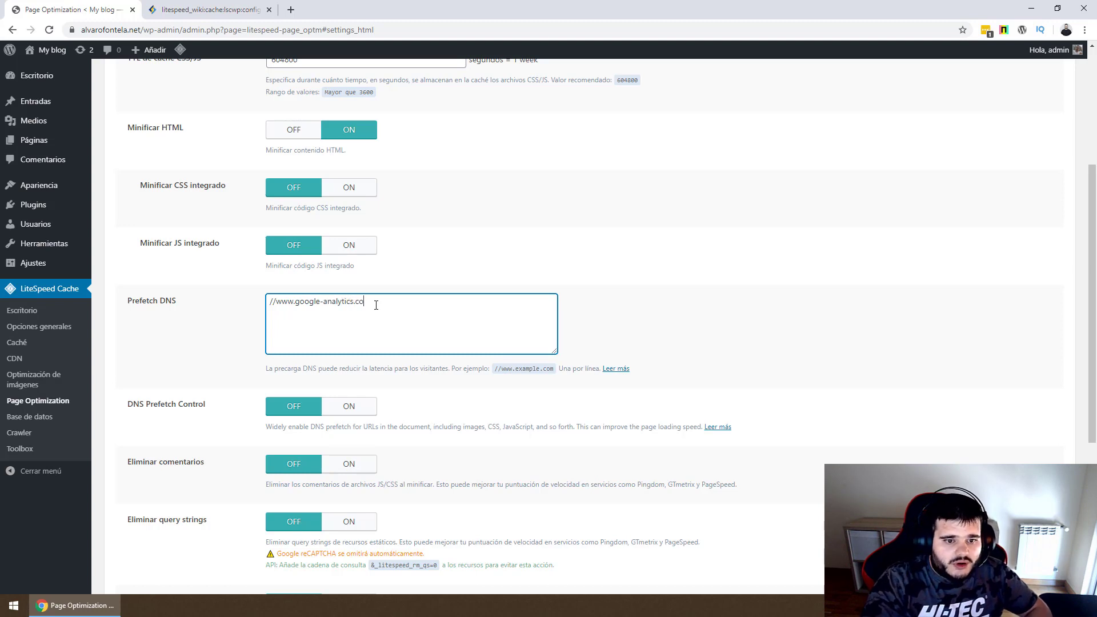
text(m)
Add //facebook.com on a second line of the Prefetch DNS field.
key(Return)
text(//f)
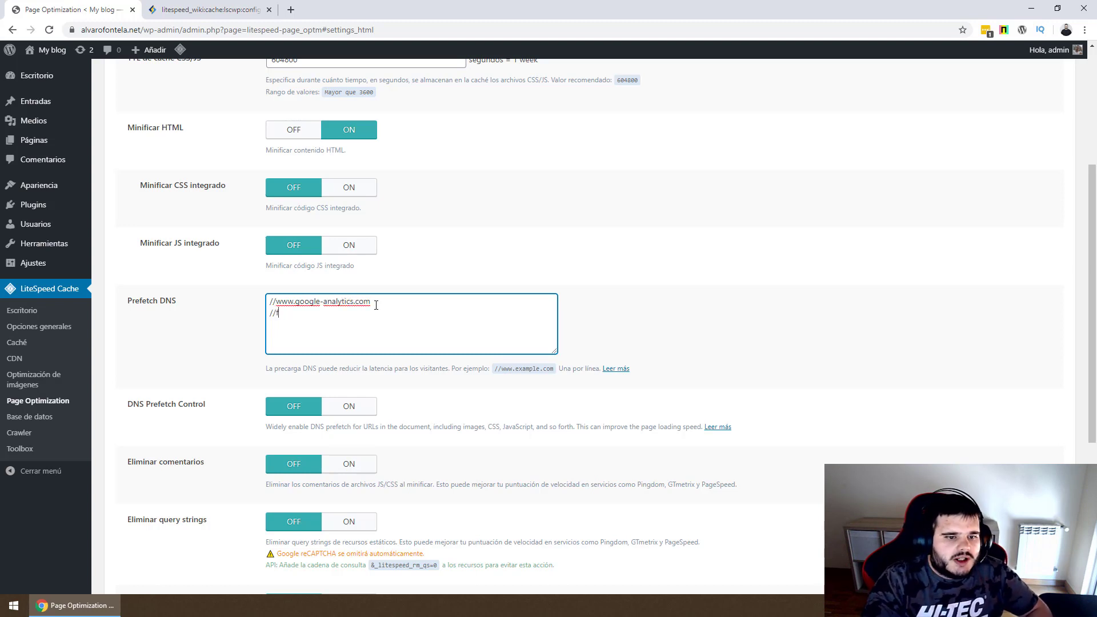
text(a)
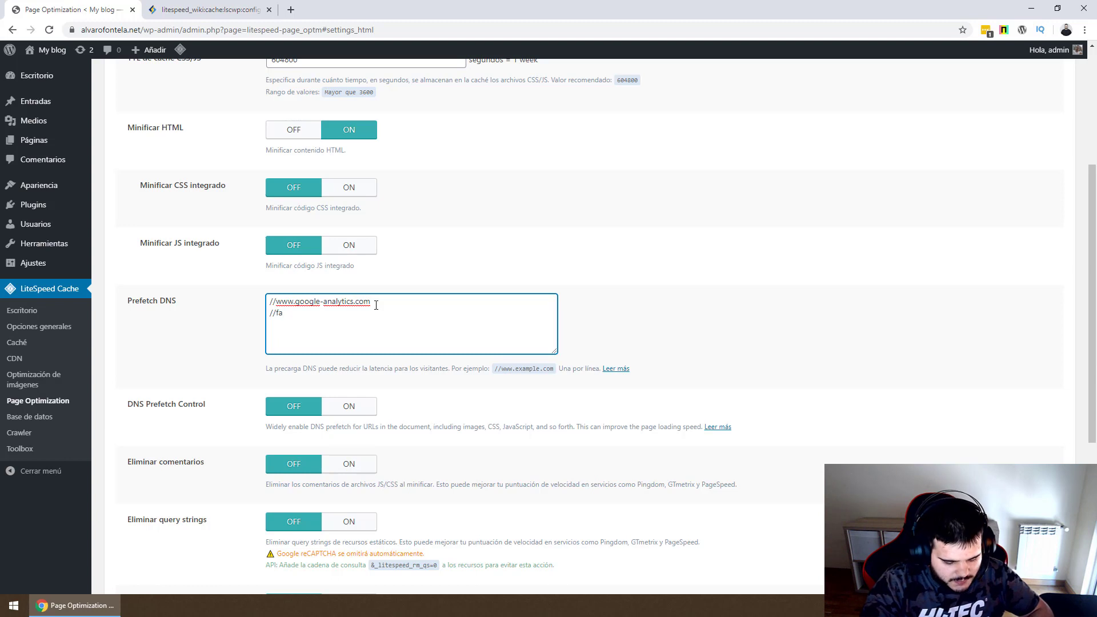
text(cebook.com)
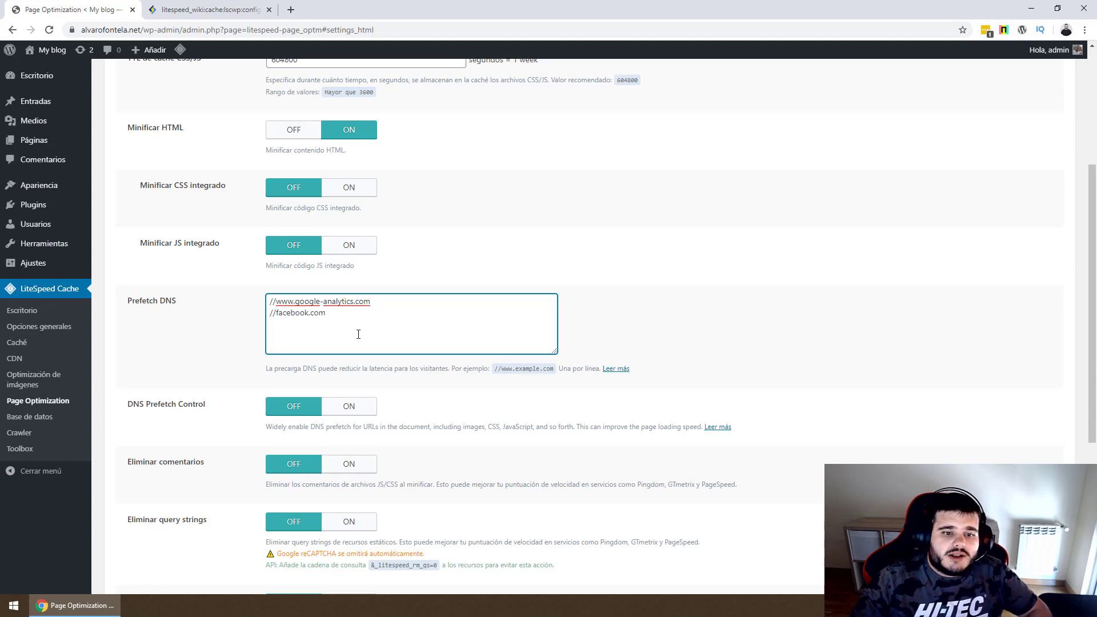
Switch on DNS Prefetch Control and Eliminar comentarios in the optimization settings.
scroll(234, 228, down, 3)
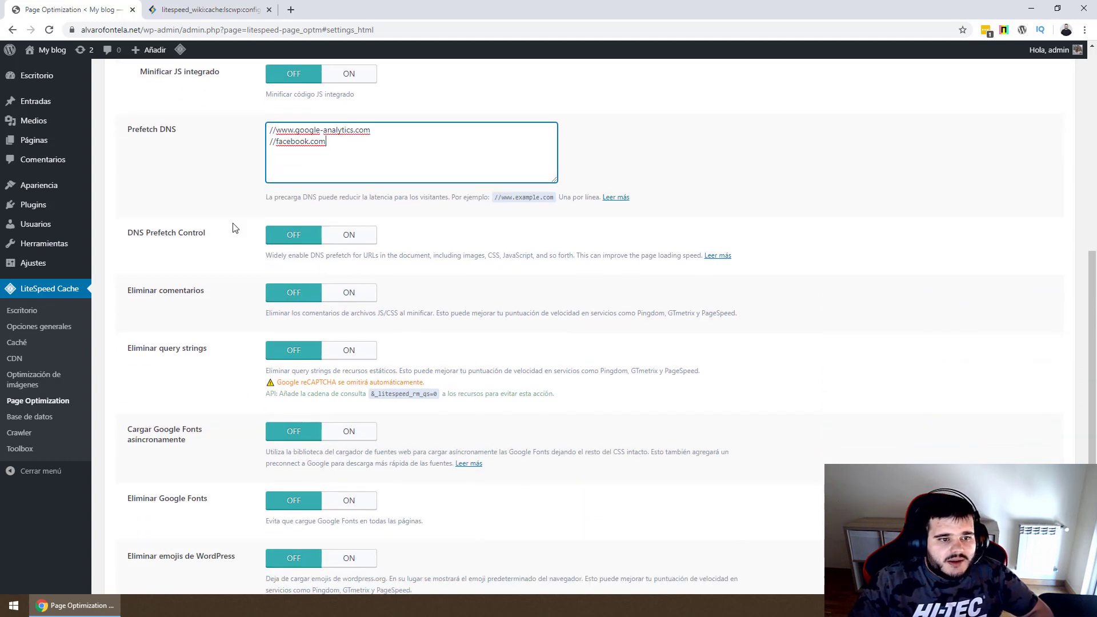
click(355, 239)
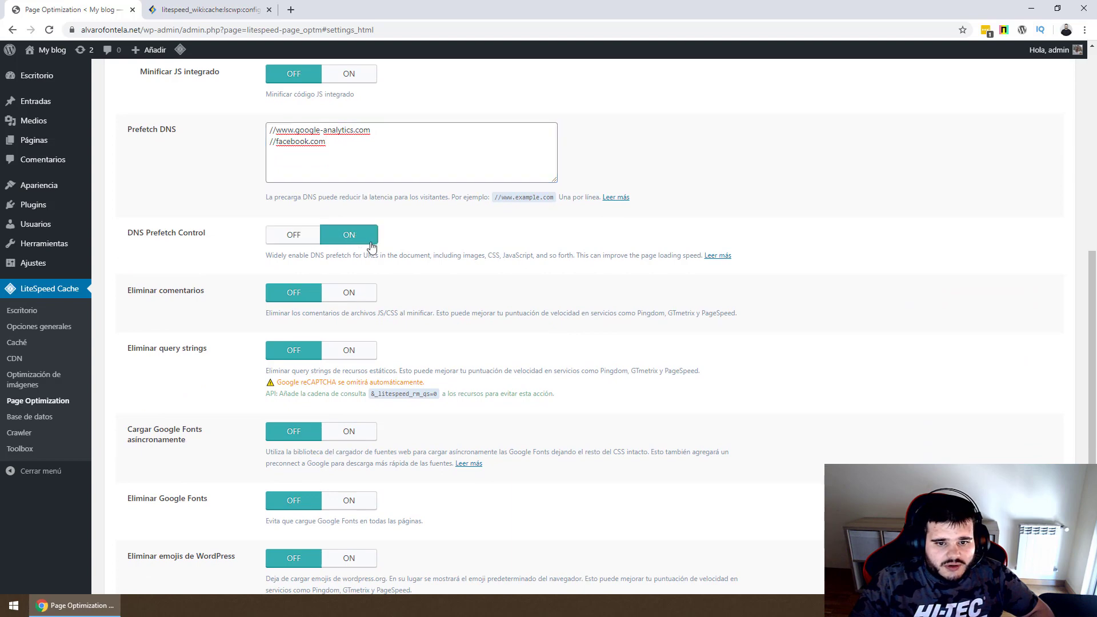
click(364, 299)
Read the Eliminar comentarios description and look over the minification switches, the JS and CSS settings and Ajustes de medios.
scroll(362, 294, up, 7)
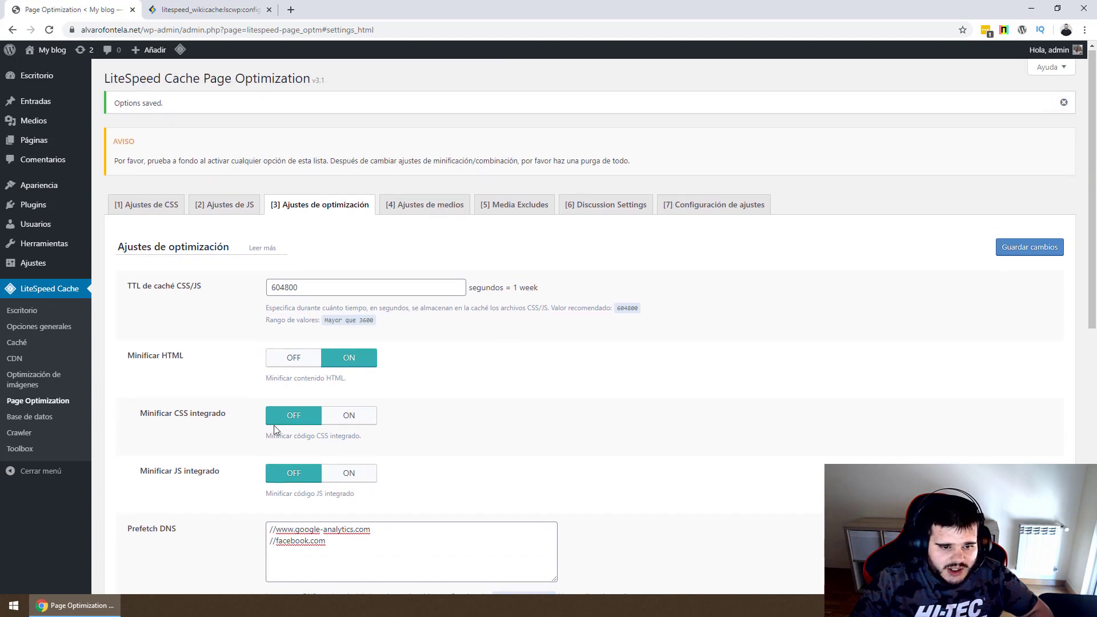
scroll(275, 423, down, 6)
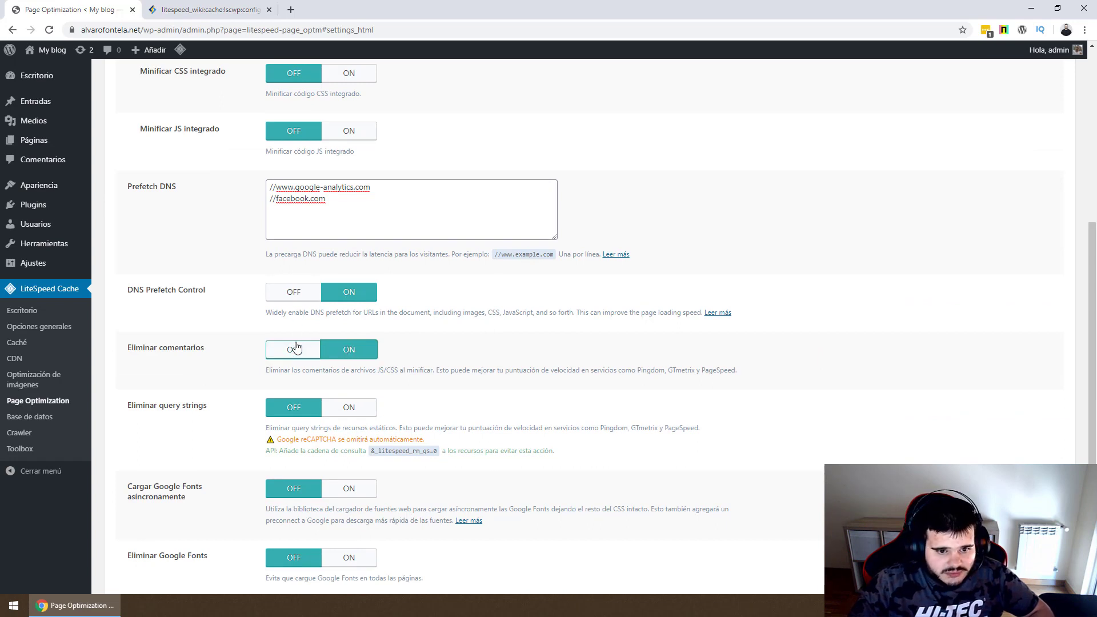
drag(345, 370, 429, 368)
double_click(402, 371)
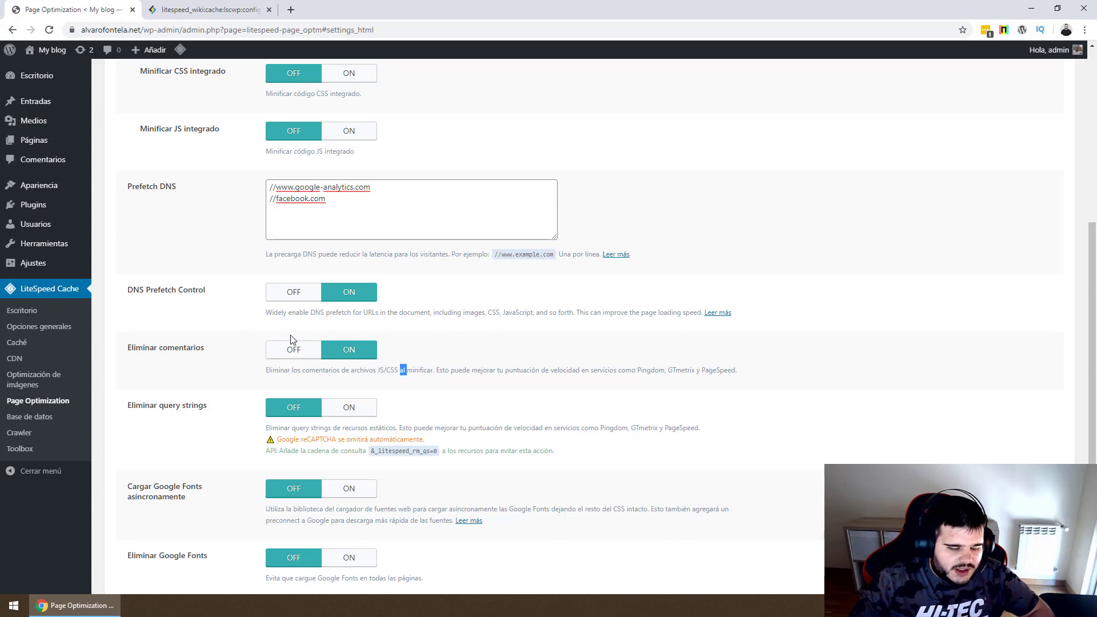
scroll(319, 330, down, 1)
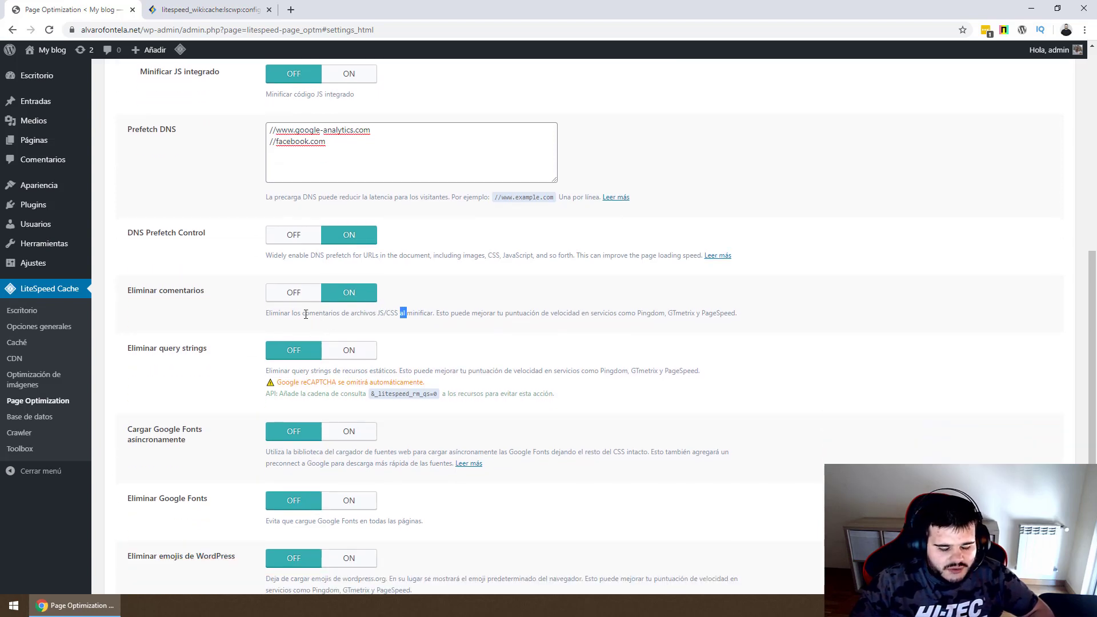
scroll(330, 293, up, 7)
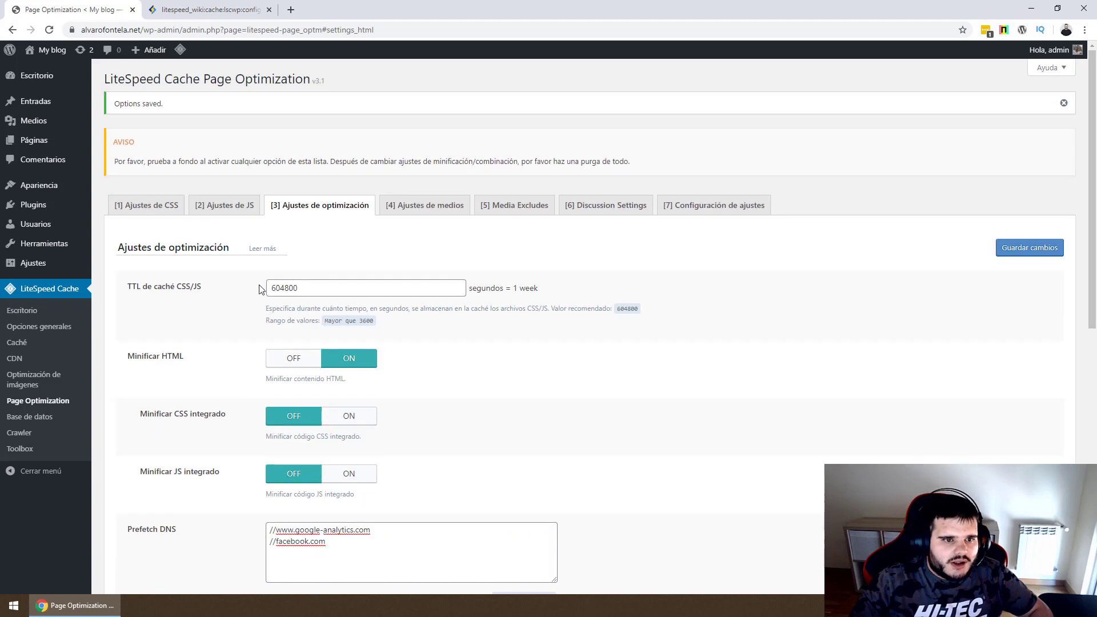
click(210, 212)
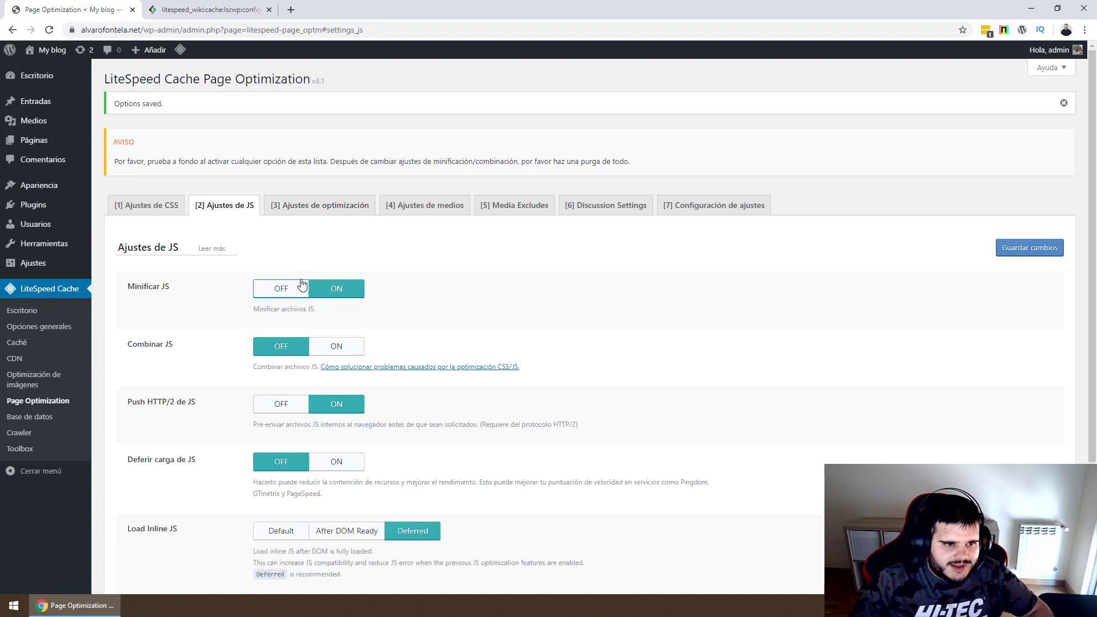
click(154, 208)
click(425, 207)
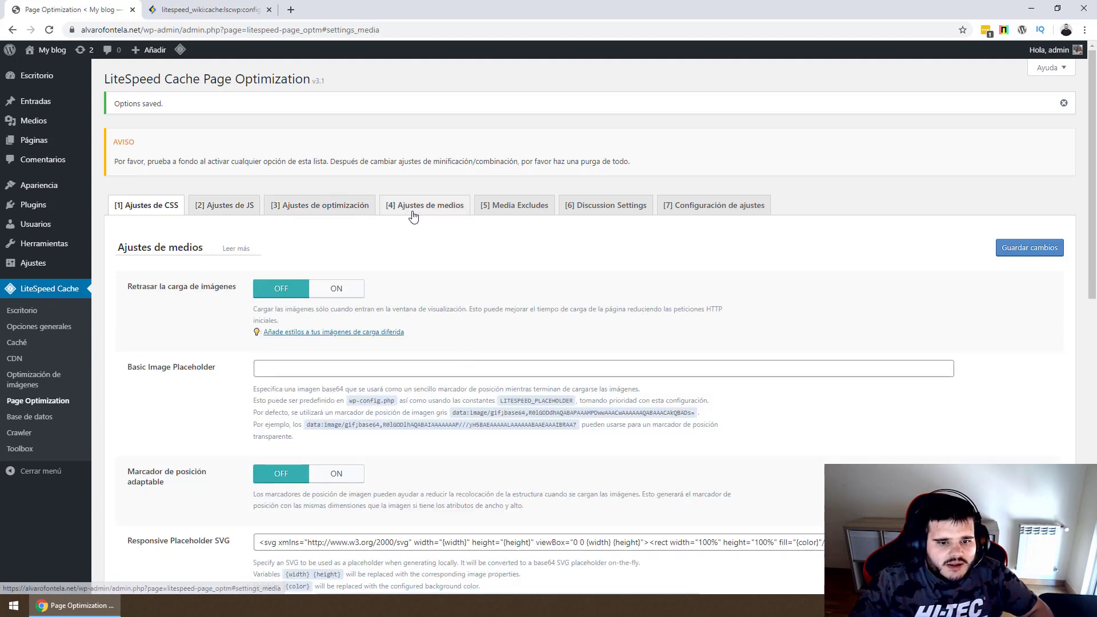
scroll(405, 321, down, 3)
scroll(377, 257, up, 3)
Switch on Cargar Google Fonts asíncronamente and Eliminar query strings in Ajustes de optimización.
click(343, 206)
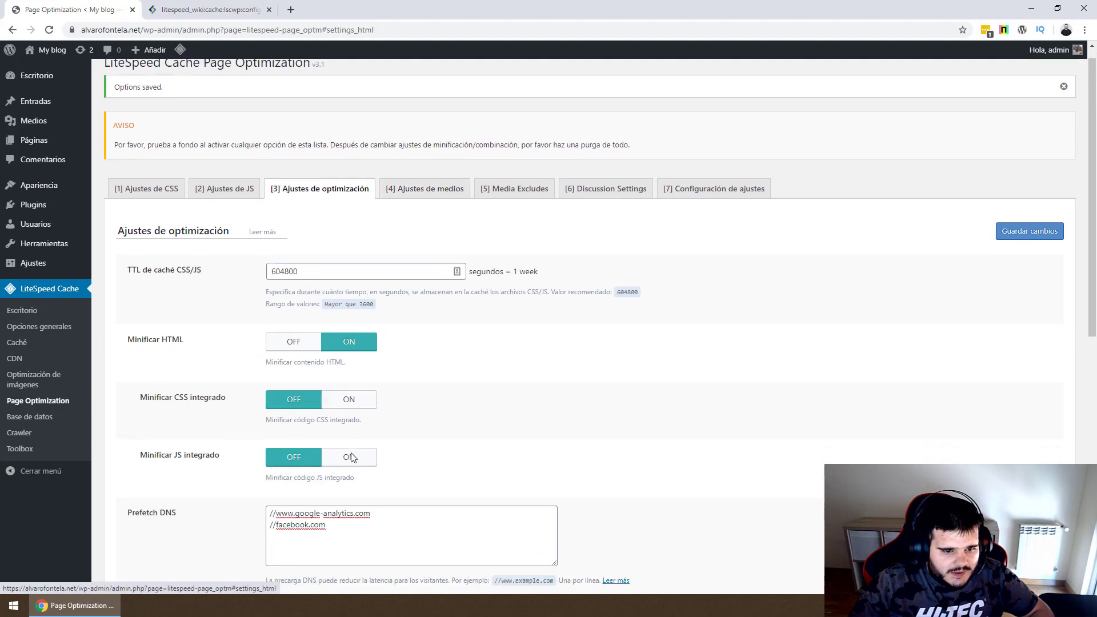
scroll(349, 400, down, 7)
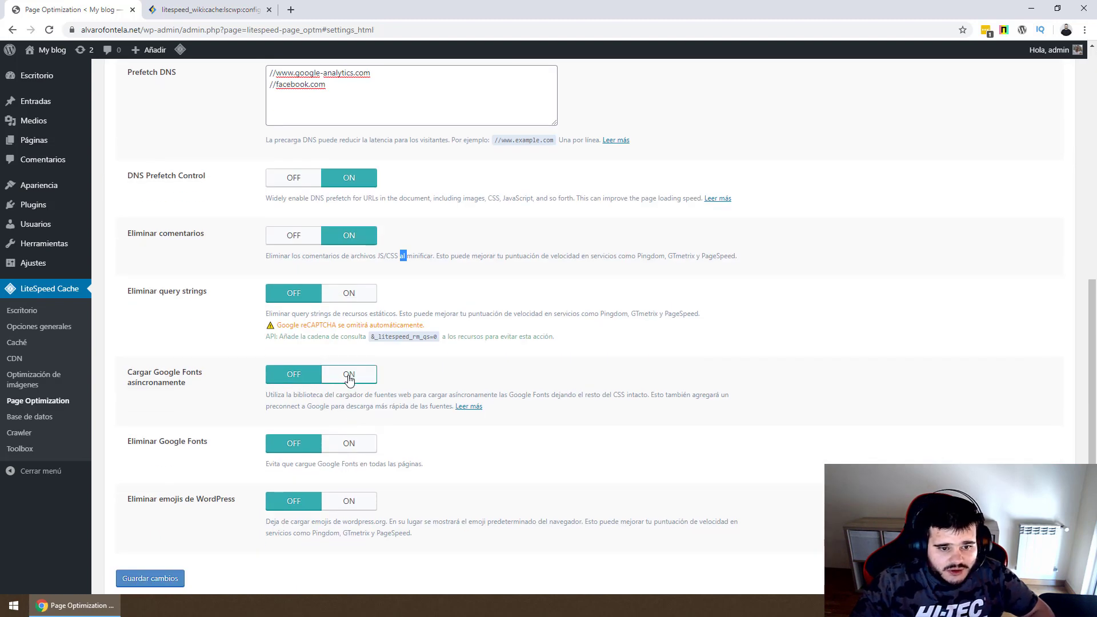
click(348, 375)
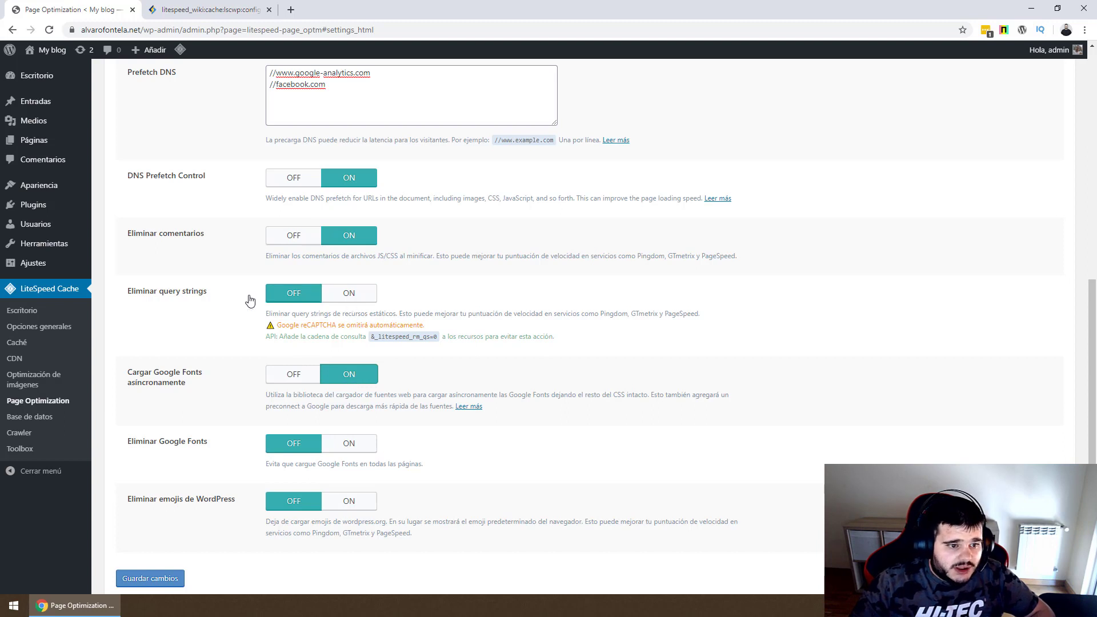
click(351, 294)
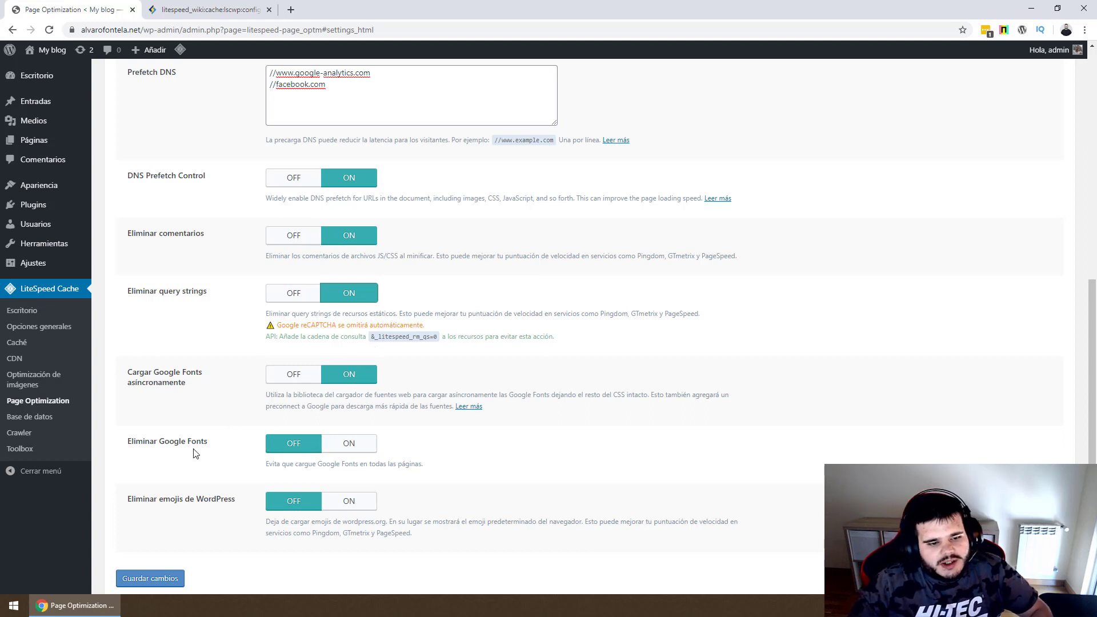
Switch on Eliminar emojis de WordPress and save the Ajustes de optimización.
scroll(187, 446, down, 1)
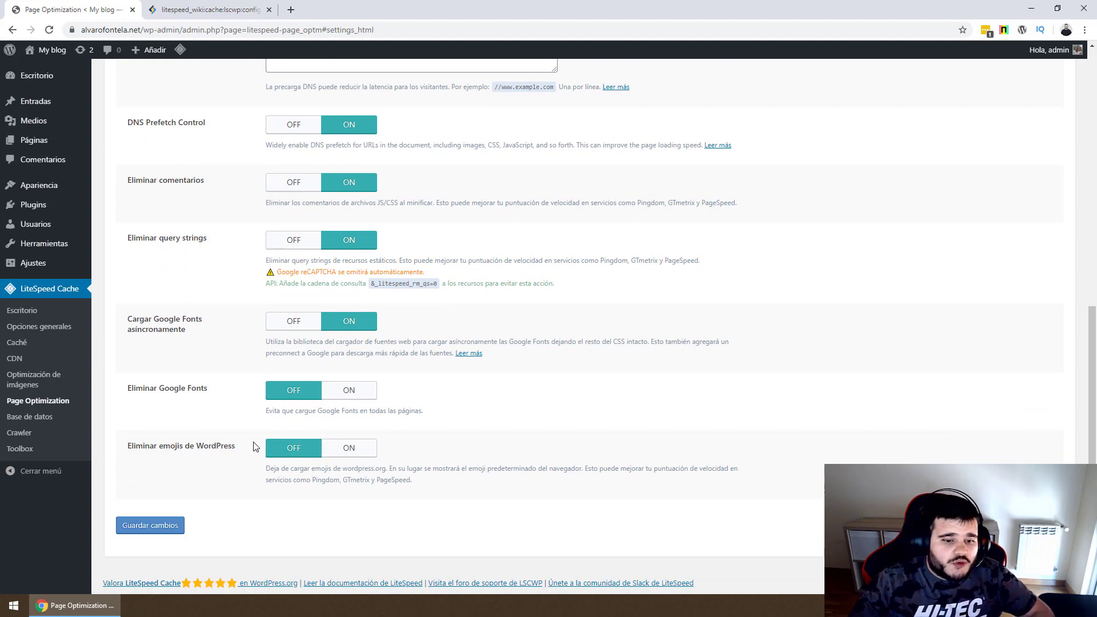
click(357, 448)
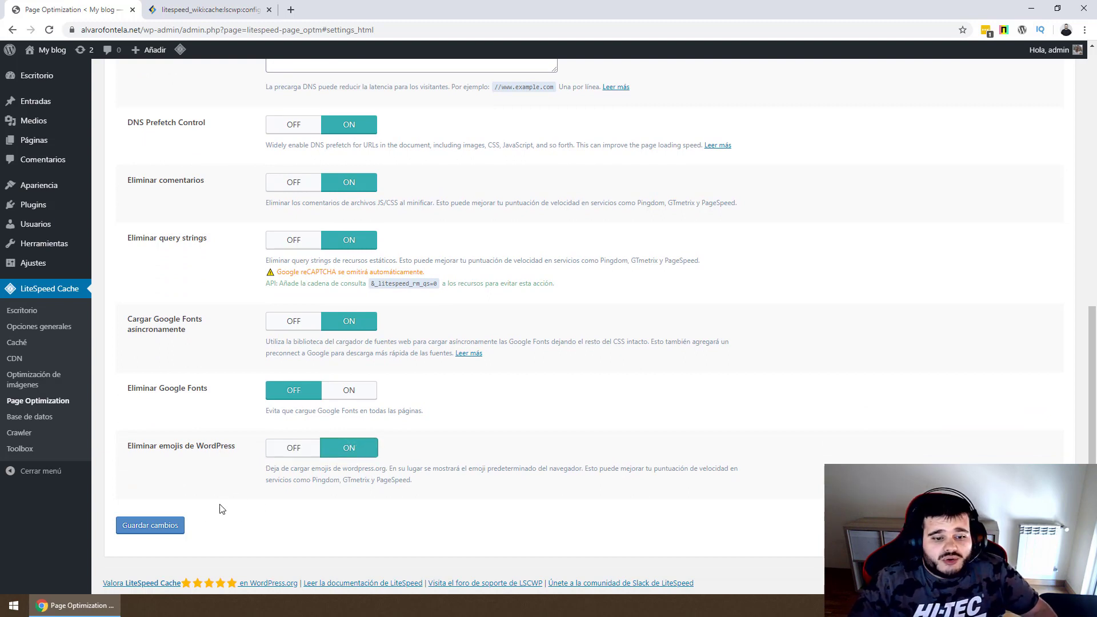
click(170, 525)
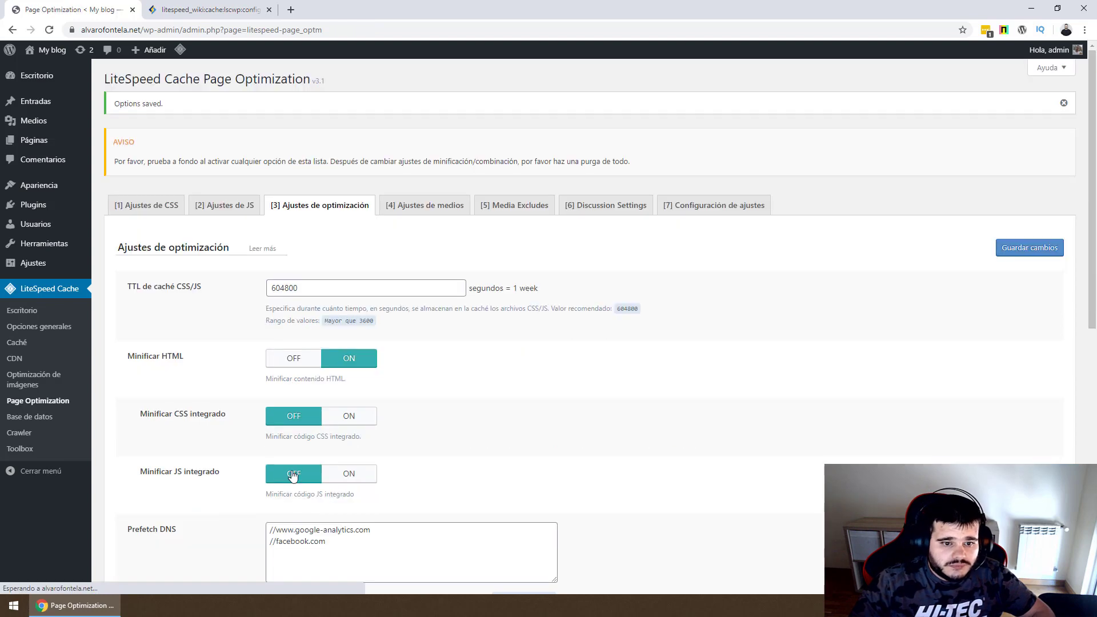
scroll(389, 424, down, 1)
scroll(389, 424, down, 8)
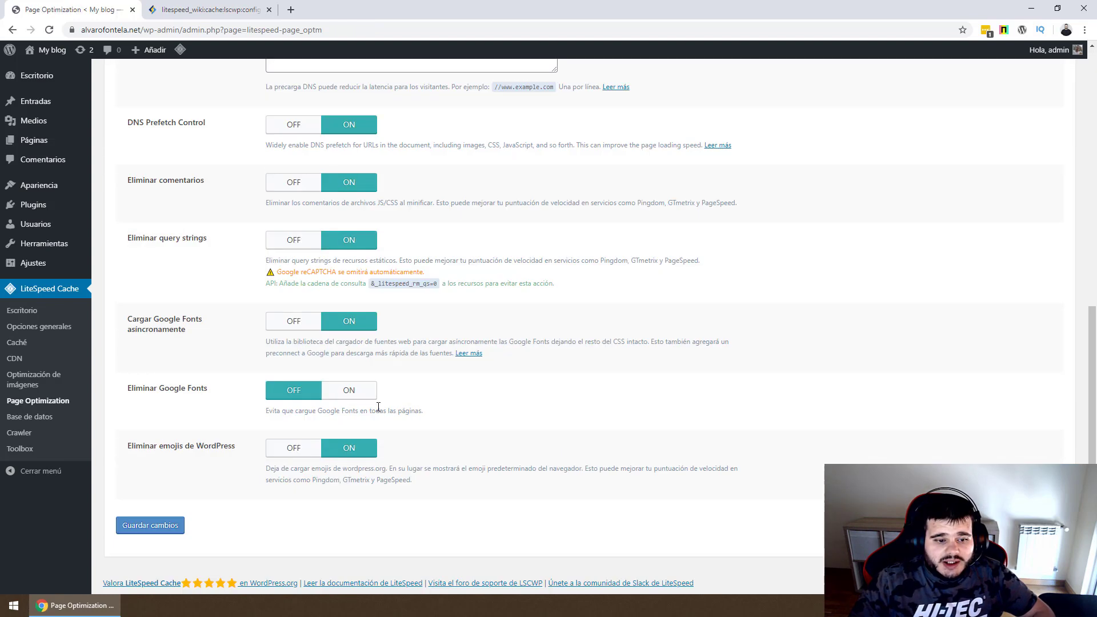
scroll(391, 362, up, 9)
Switch on Retrasar la carga de imágenes in Ajustes de medios and check the Basic Image Placeholder field.
click(429, 204)
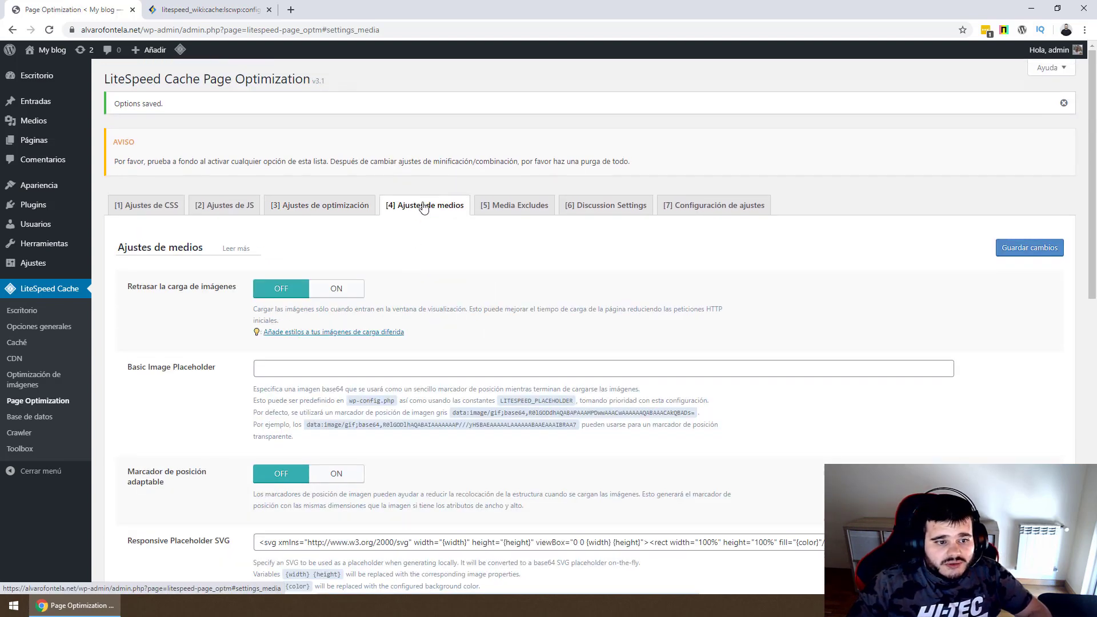
click(344, 290)
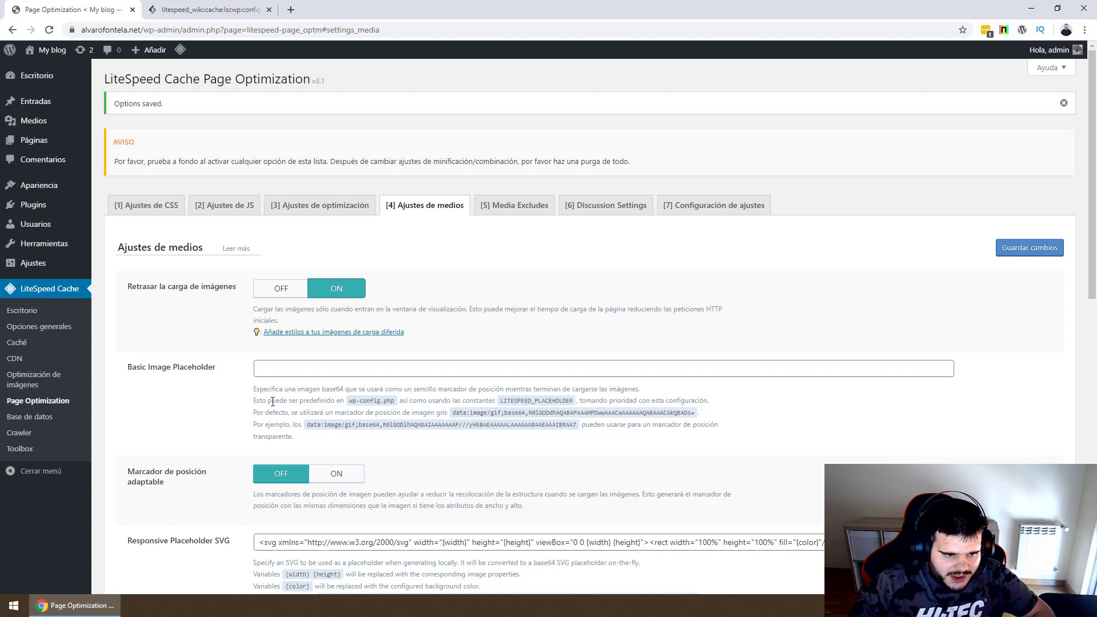
triple_click(175, 368)
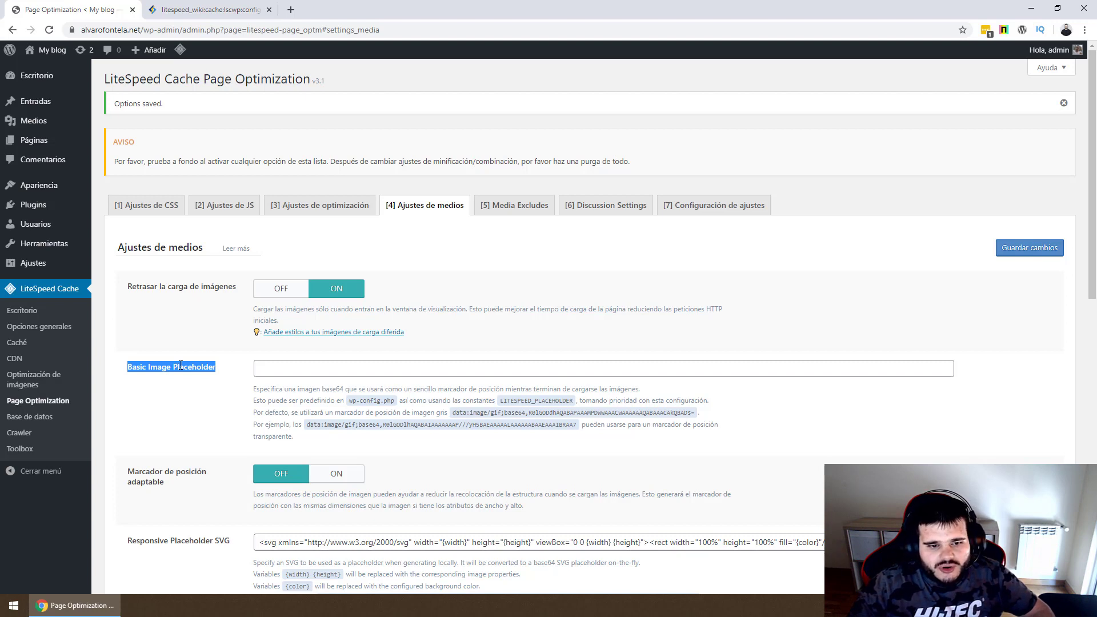
click(213, 367)
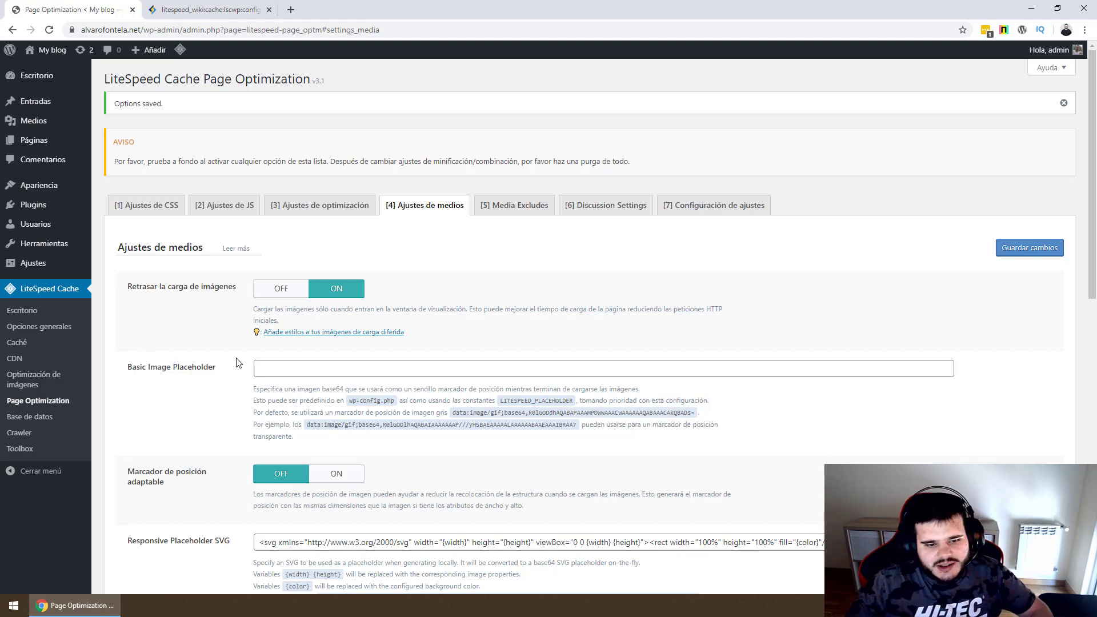
click(315, 375)
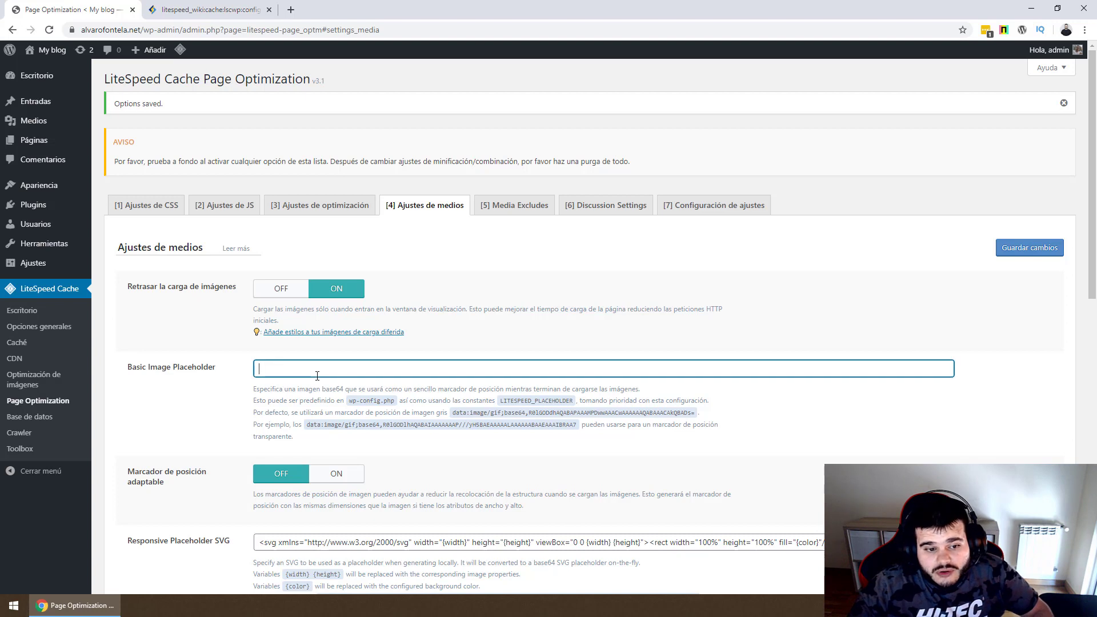
click(243, 386)
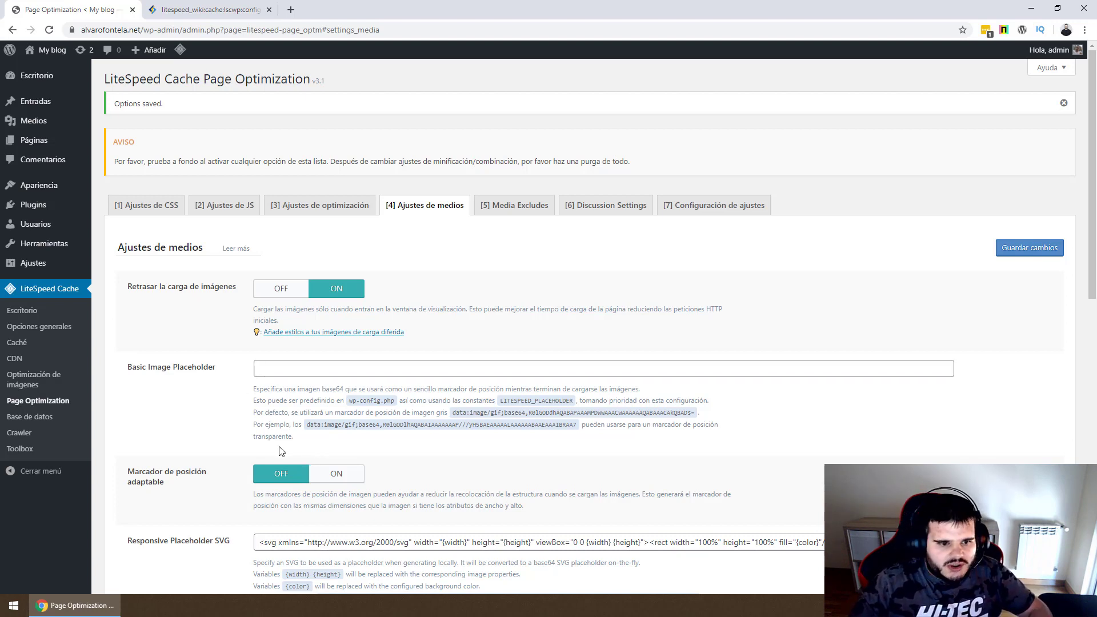
Switch on Retrasar la carga de iframes below the LQIP options and save the Ajustes de medios.
scroll(174, 412, down, 1)
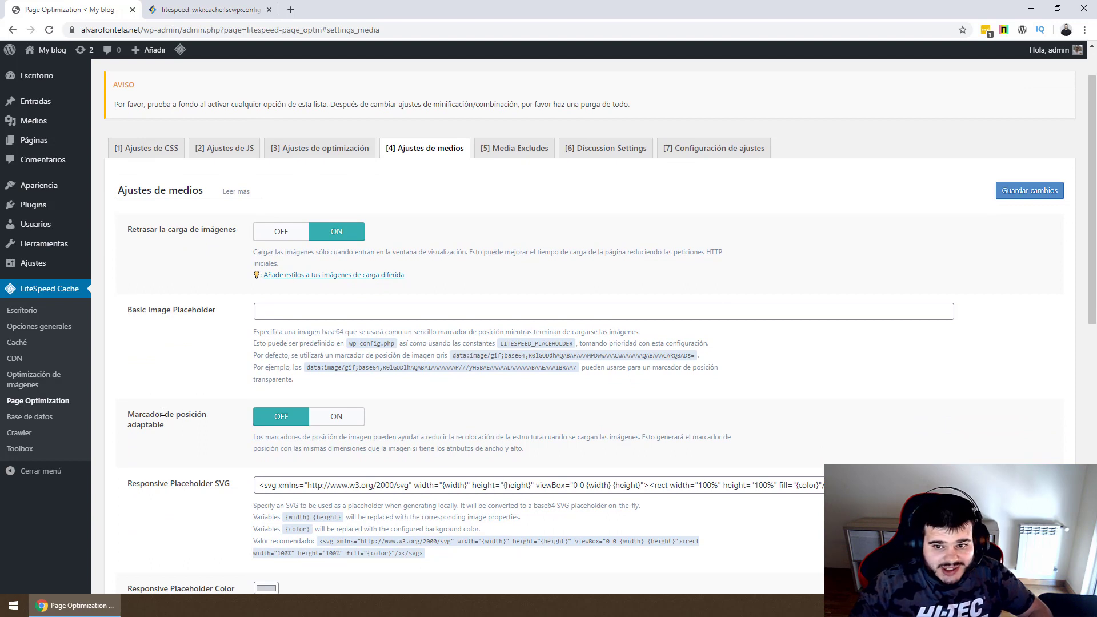
scroll(183, 423, down, 1)
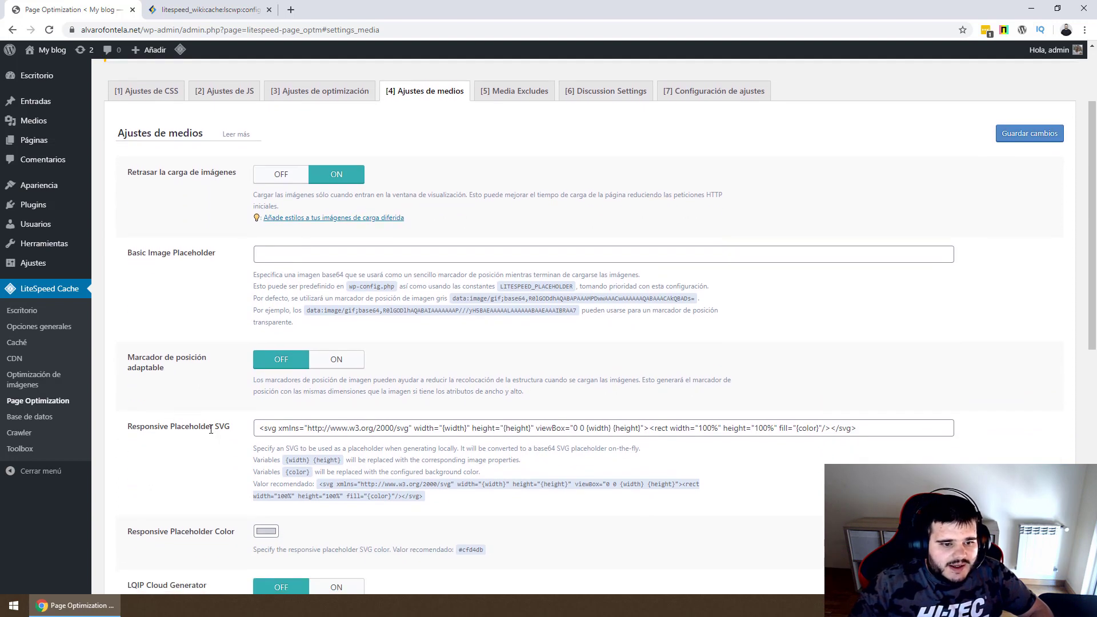
scroll(285, 417, down, 2)
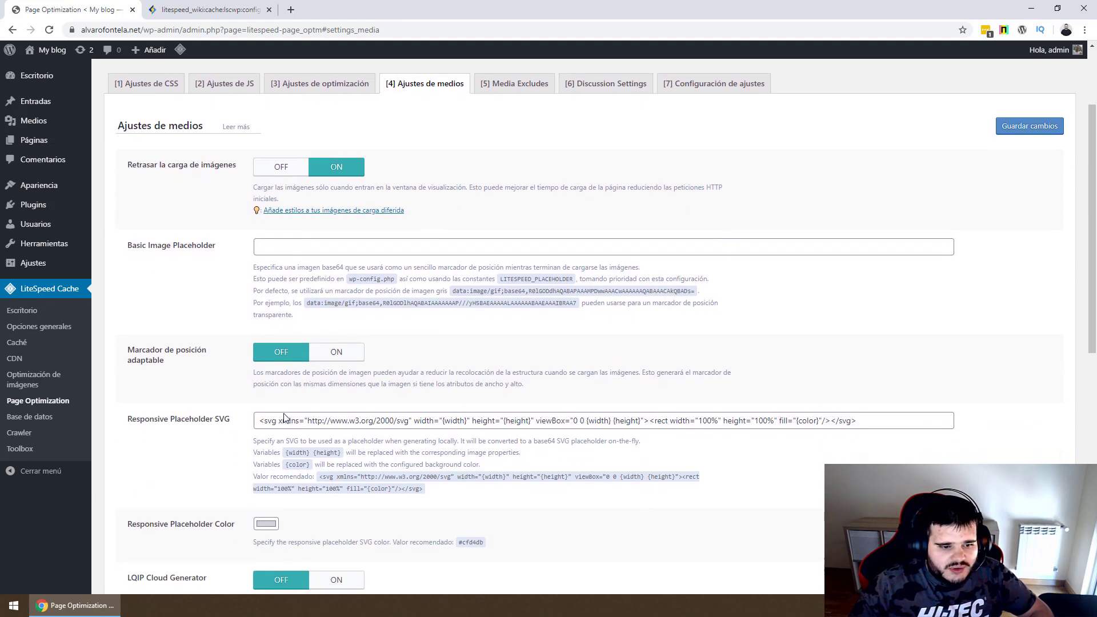
scroll(285, 417, down, 4)
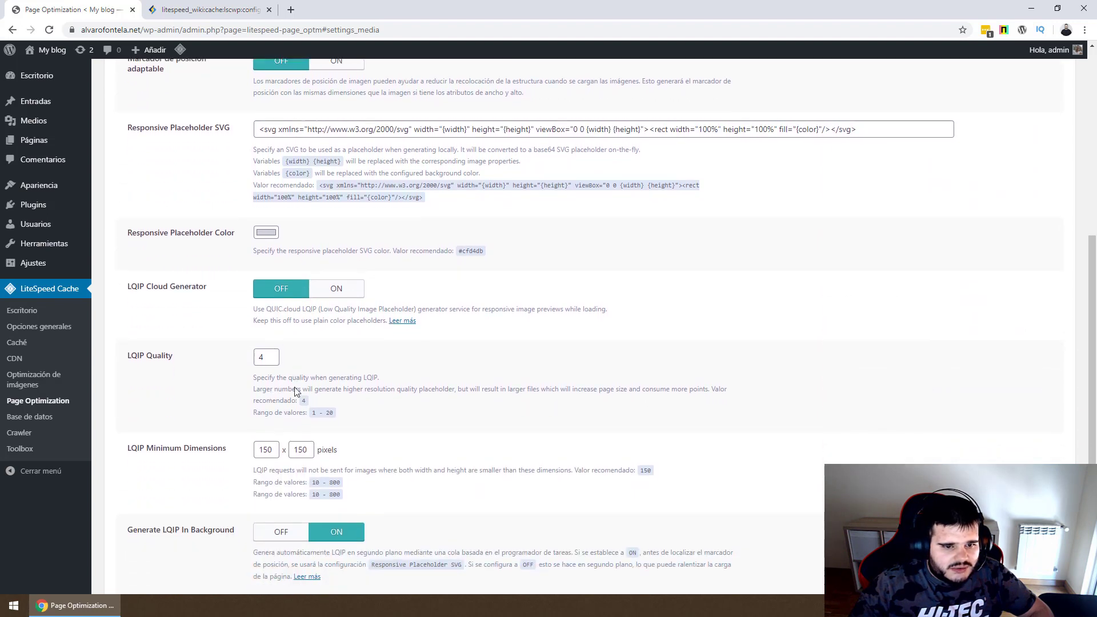
scroll(371, 333, down, 3)
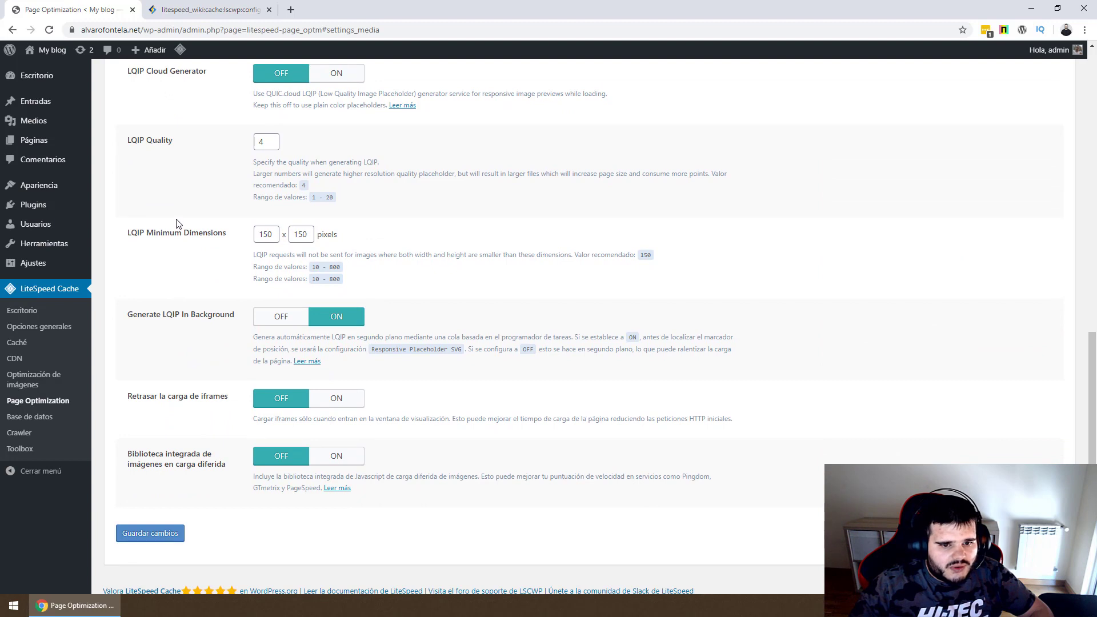
triple_click(189, 394)
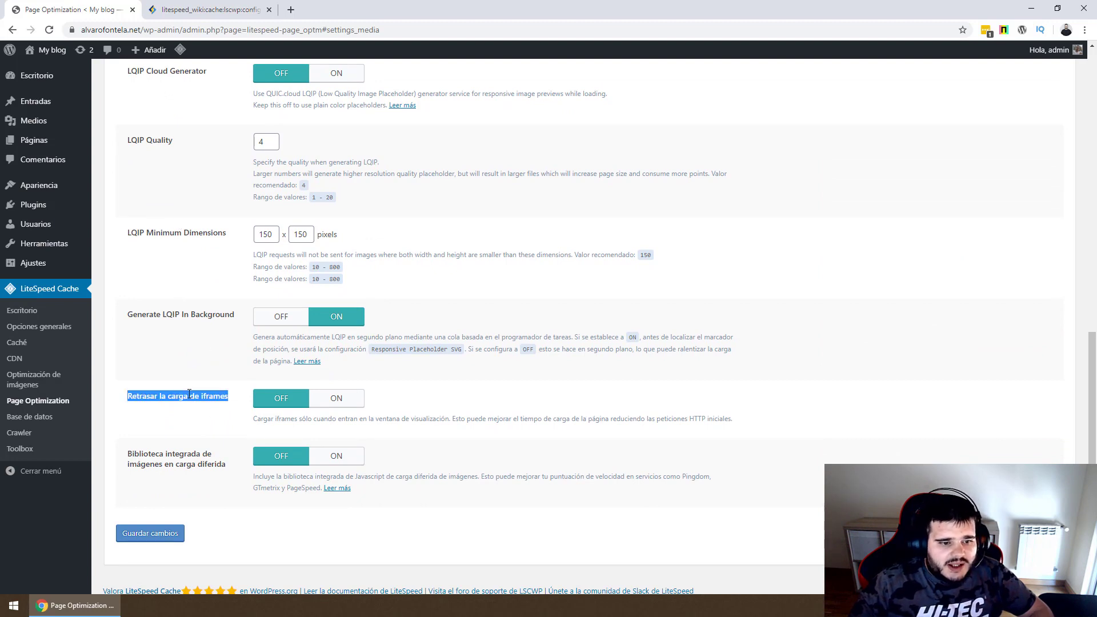
click(333, 402)
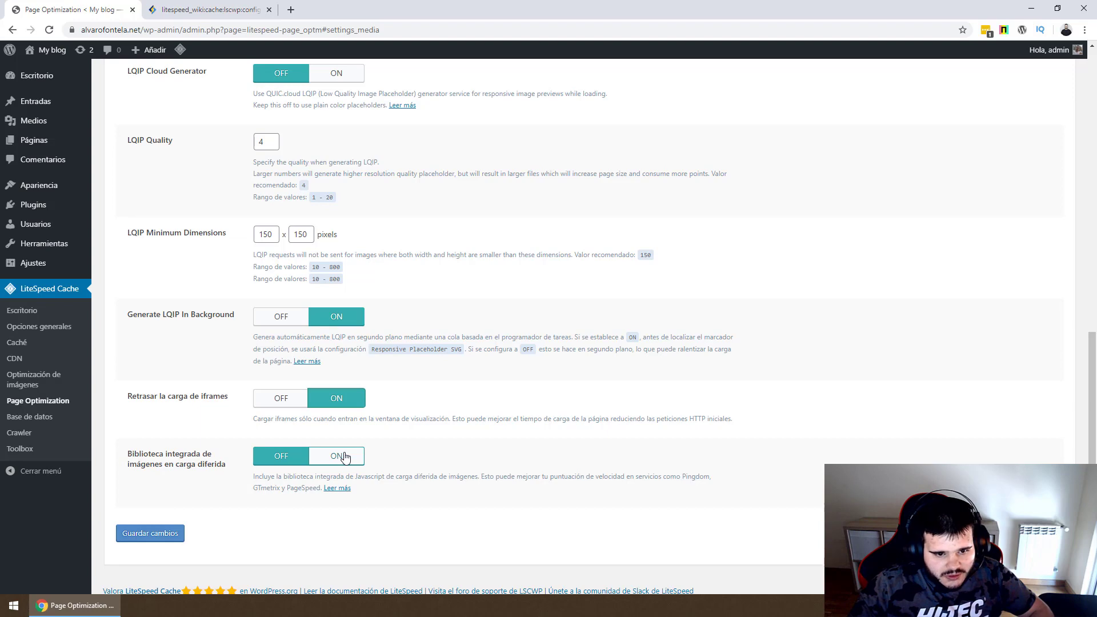
scroll(232, 418, up, 6)
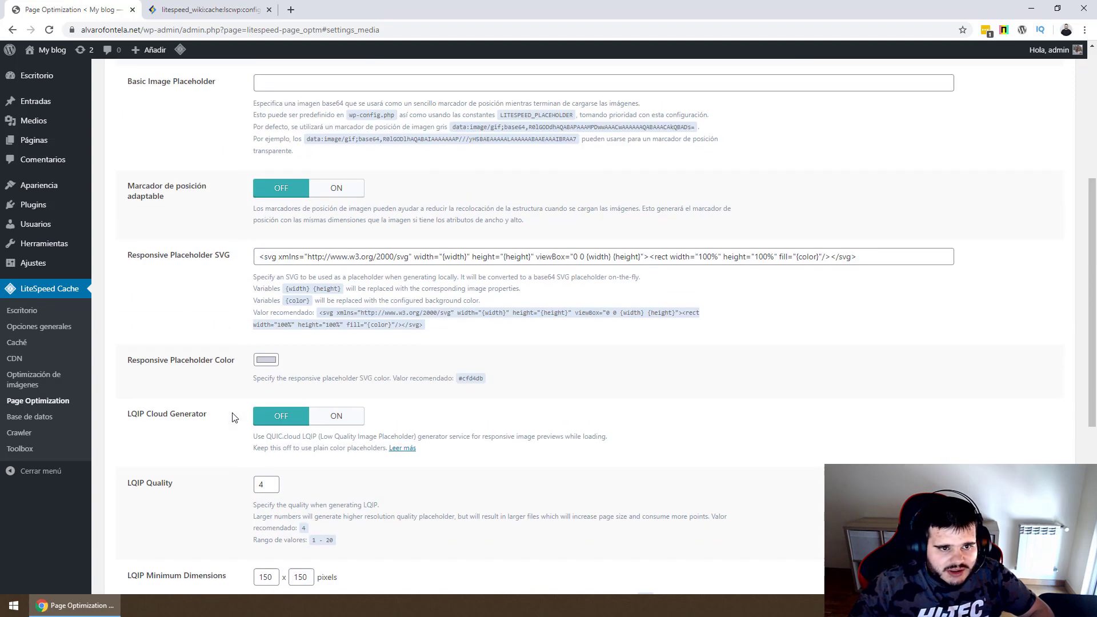
scroll(232, 418, down, 6)
click(151, 522)
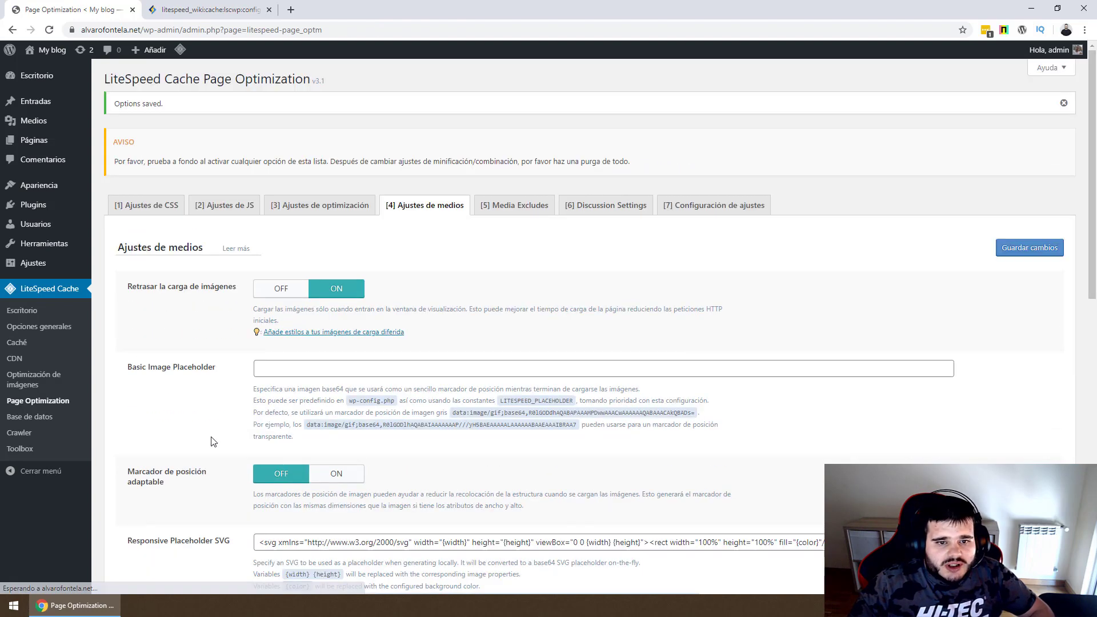
Look over the image and iframe lazy load exclusion fields in Media Excludes.
click(510, 205)
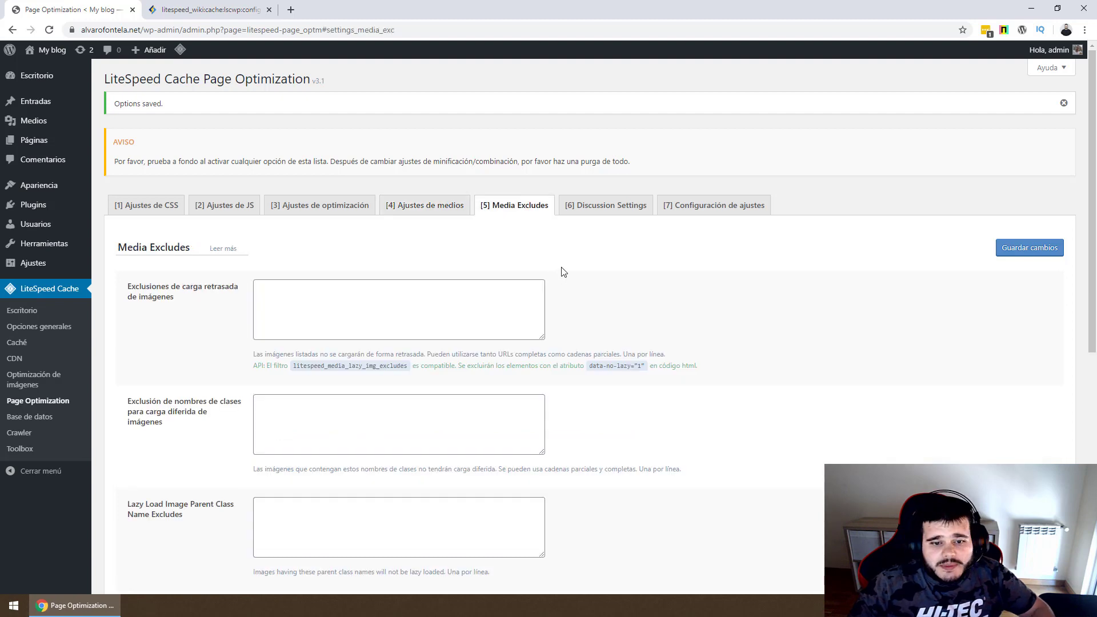
scroll(328, 375, down, 2)
scroll(320, 372, up, 2)
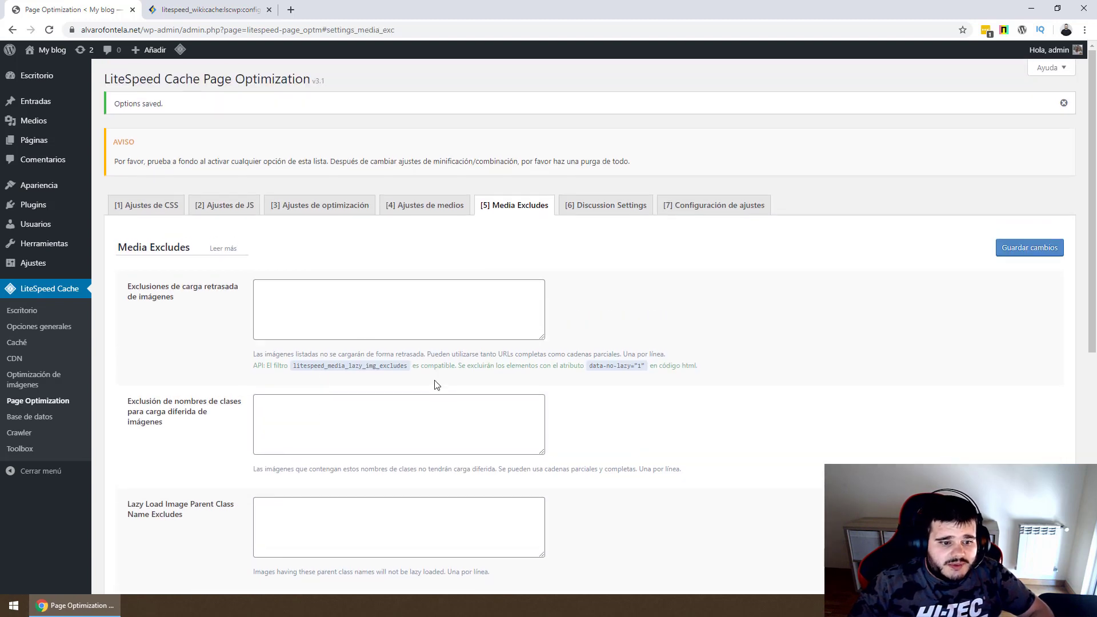
scroll(436, 384, down, 6)
scroll(435, 382, up, 7)
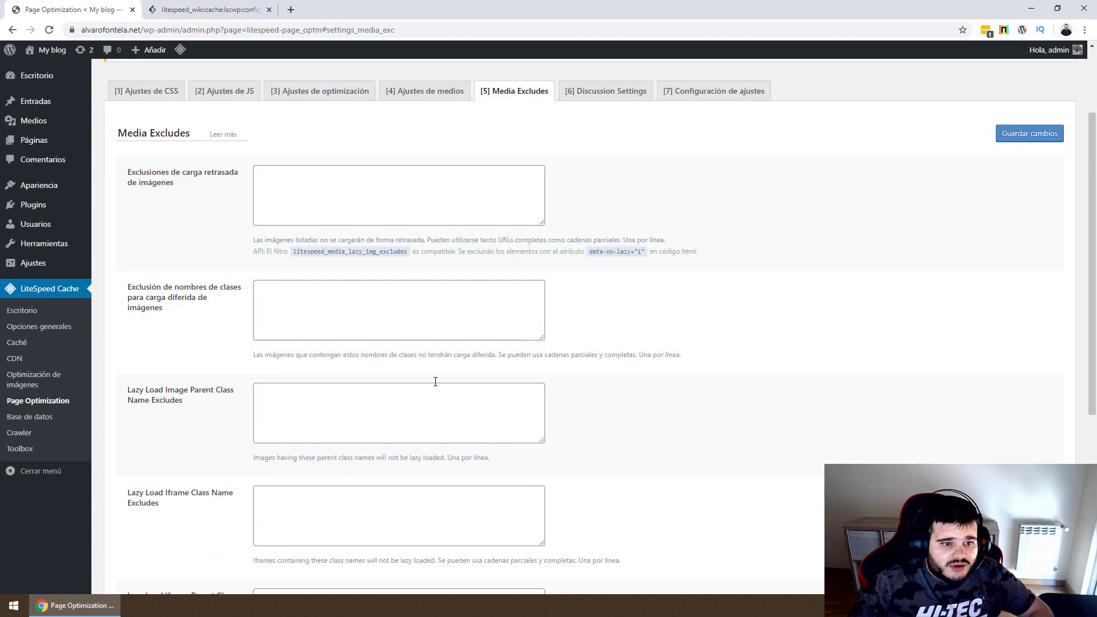
click(302, 181)
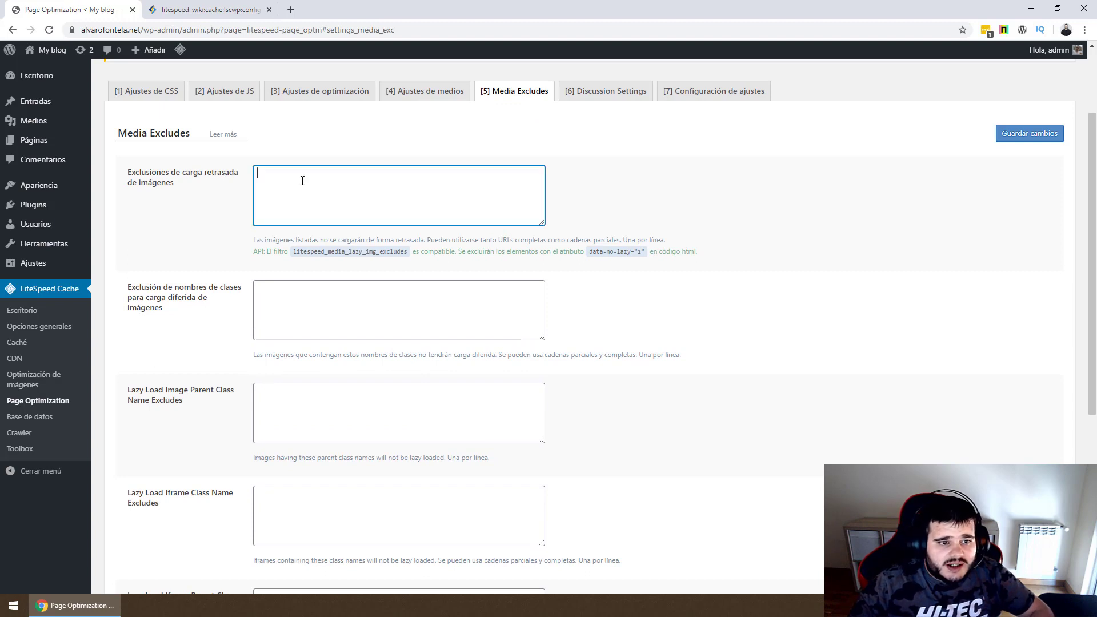
click(647, 125)
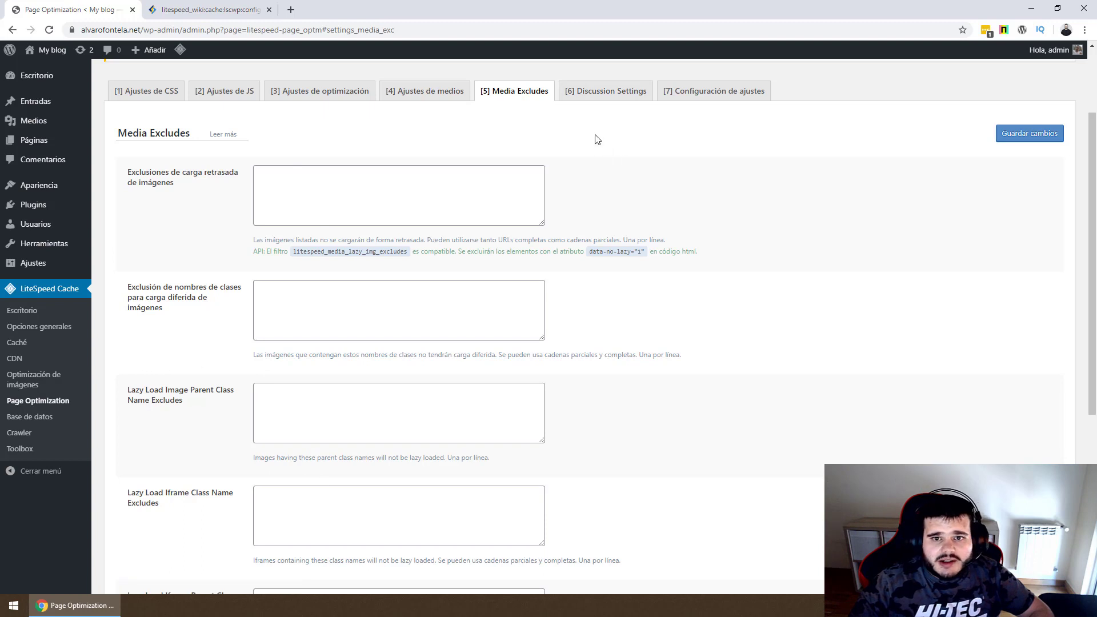
Switch on Gravatar Cache and Gravatar Cache Cron in Discussion Settings and save the changes.
click(589, 95)
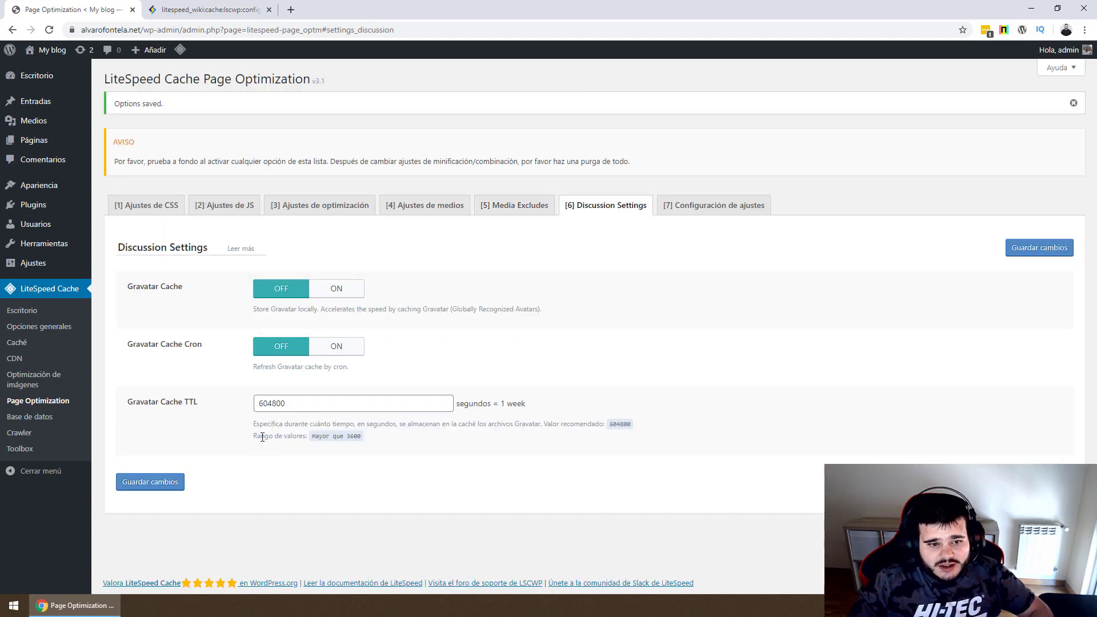
click(335, 290)
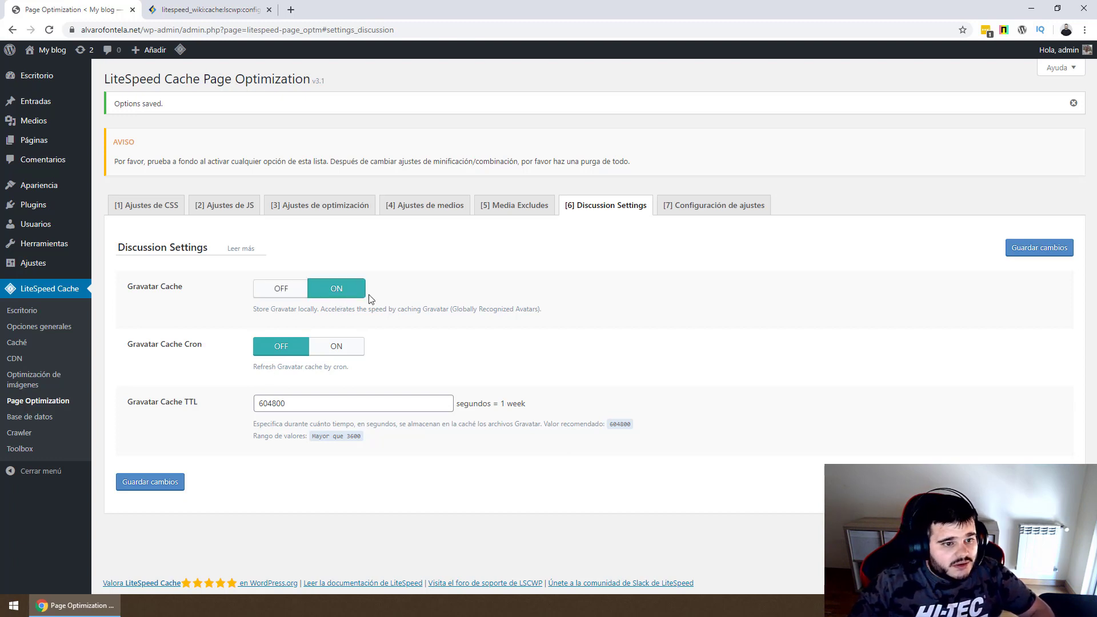
click(334, 348)
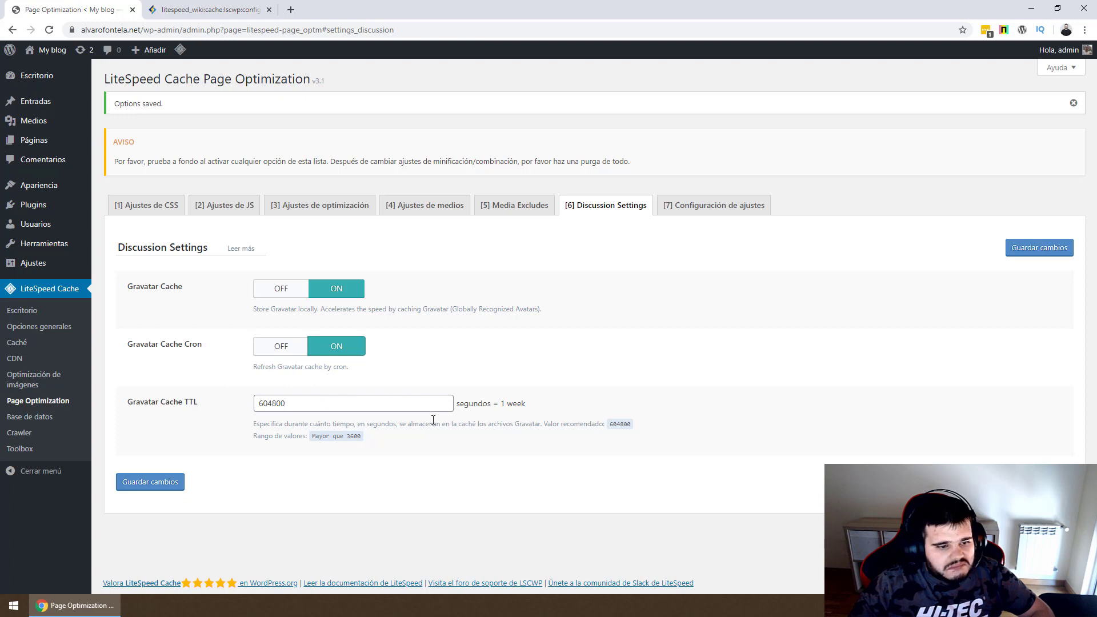
click(397, 405)
double_click(403, 408)
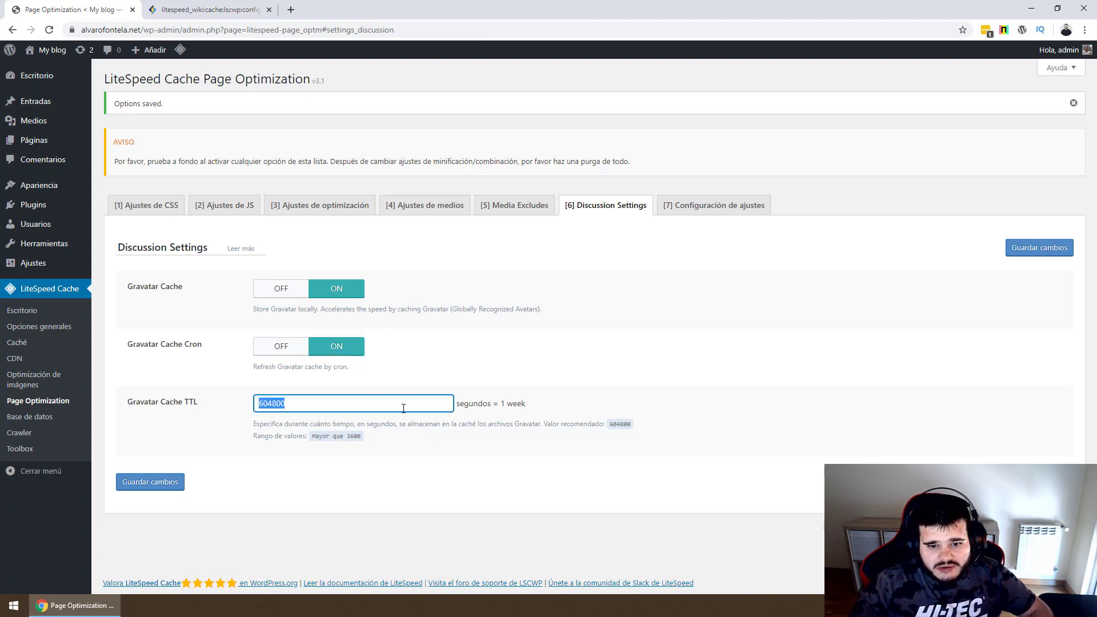
click(406, 410)
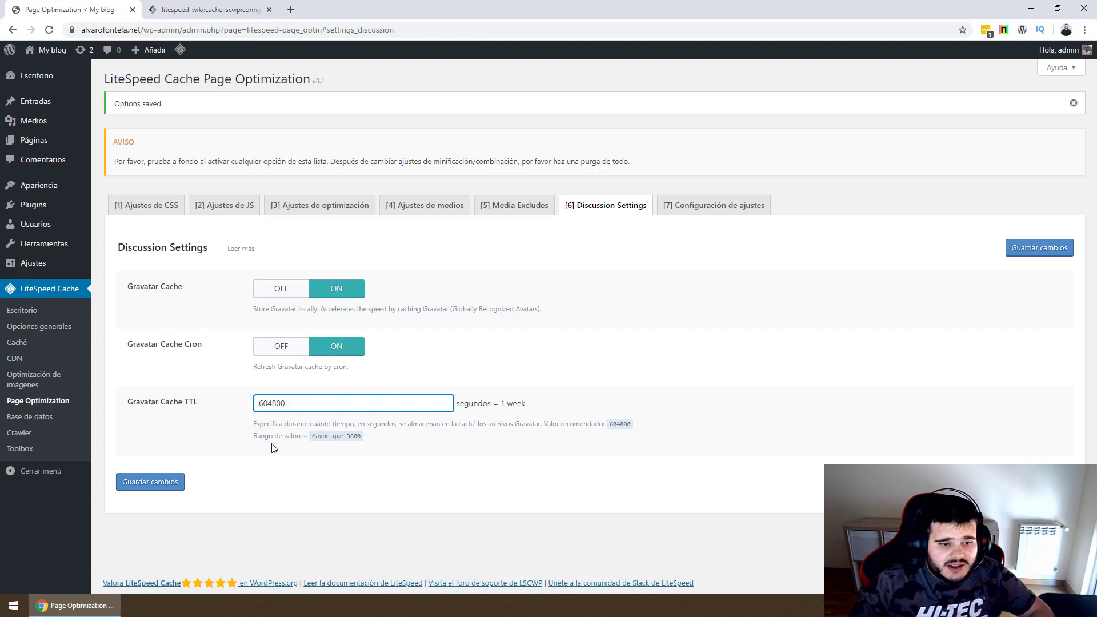
double_click(285, 405)
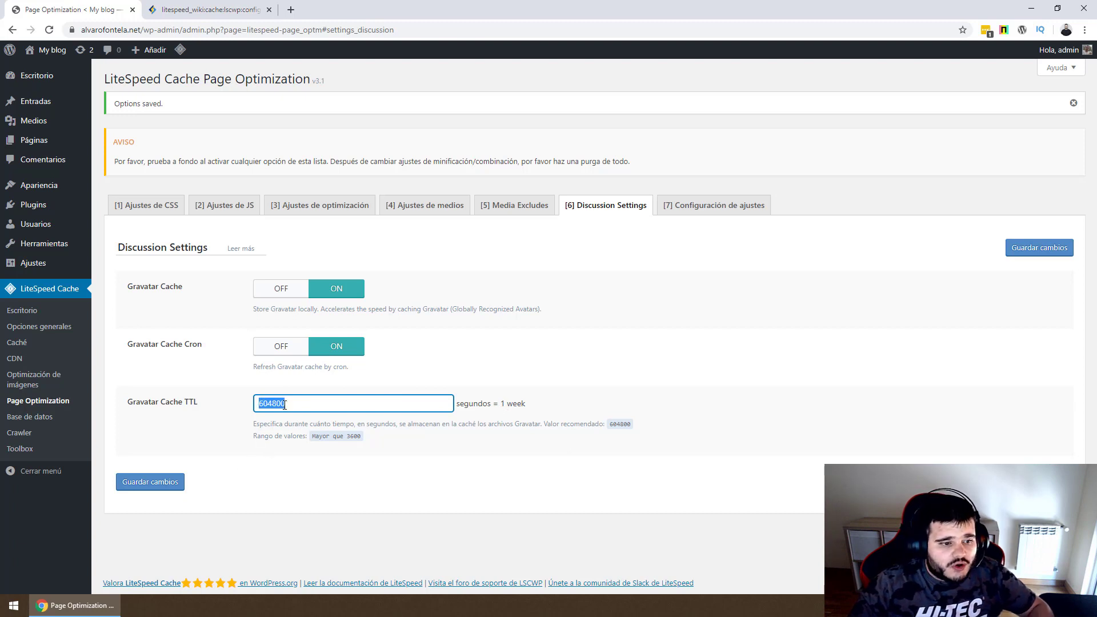
click(172, 482)
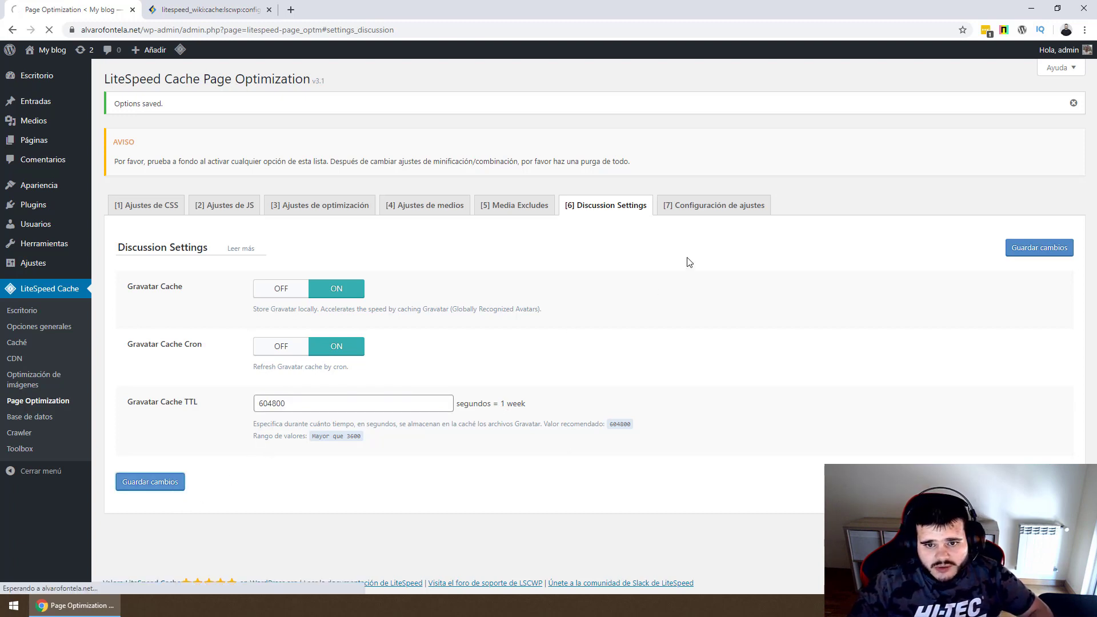
Open Configuración de ajustes and look over the Prioridad de CSS combinado, Excluir CSS and Prioridad de JS combinado settings.
click(713, 213)
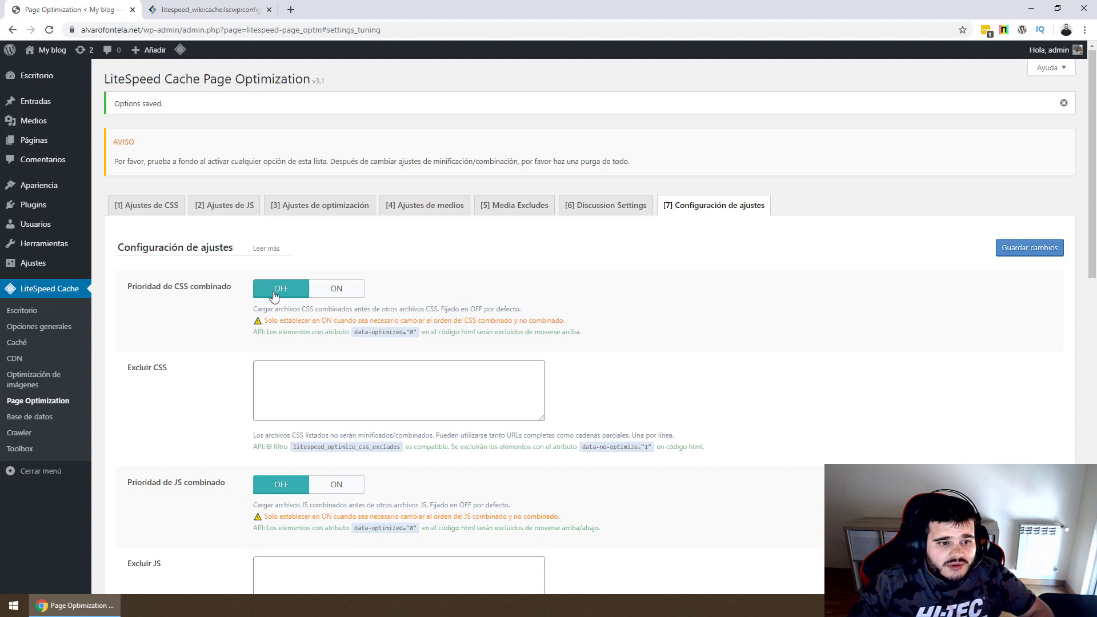
double_click(226, 286)
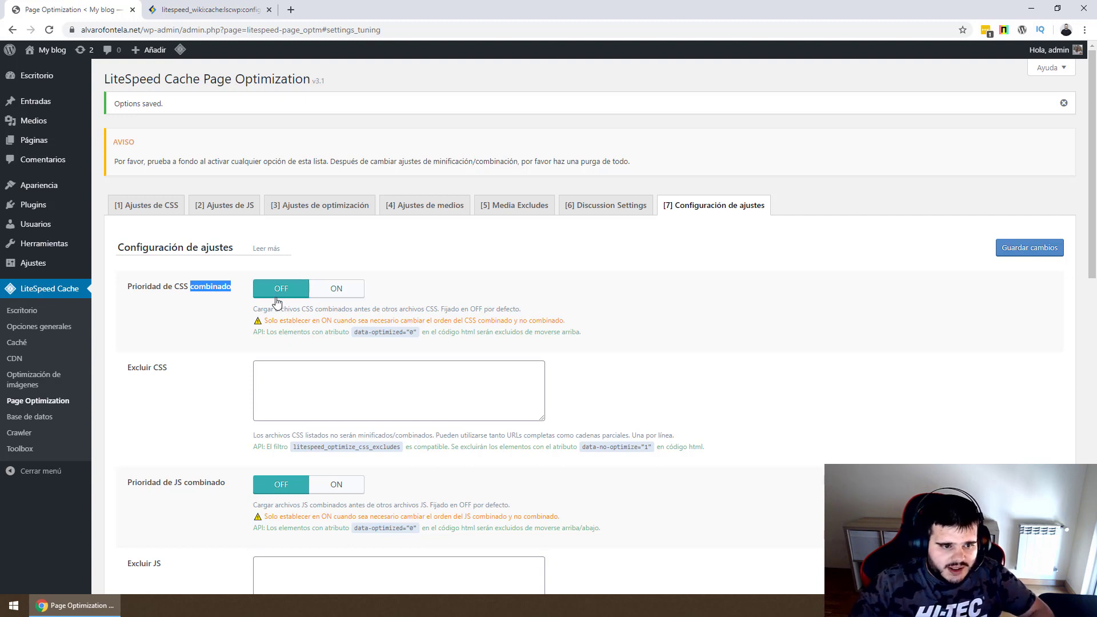
scroll(276, 301, down, 2)
click(275, 257)
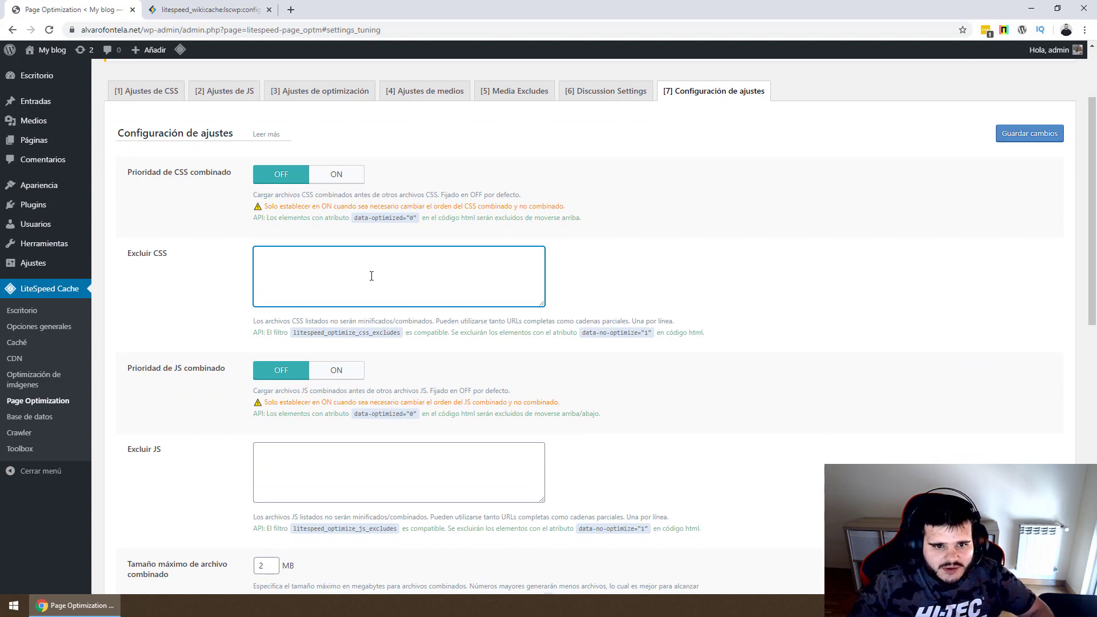
scroll(371, 276, down, 1)
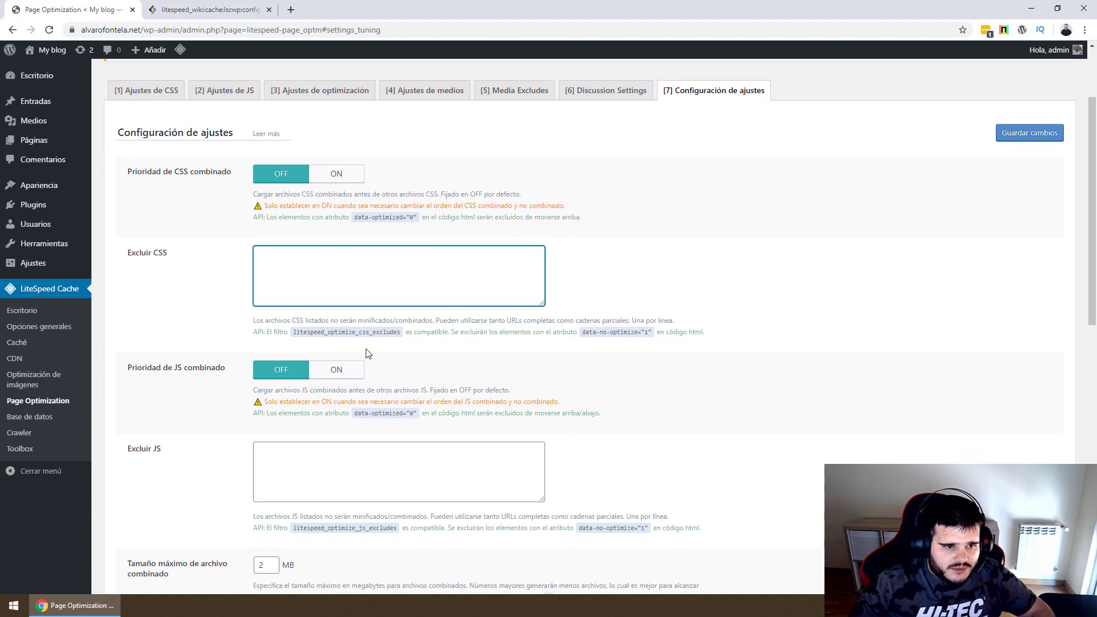
click(191, 319)
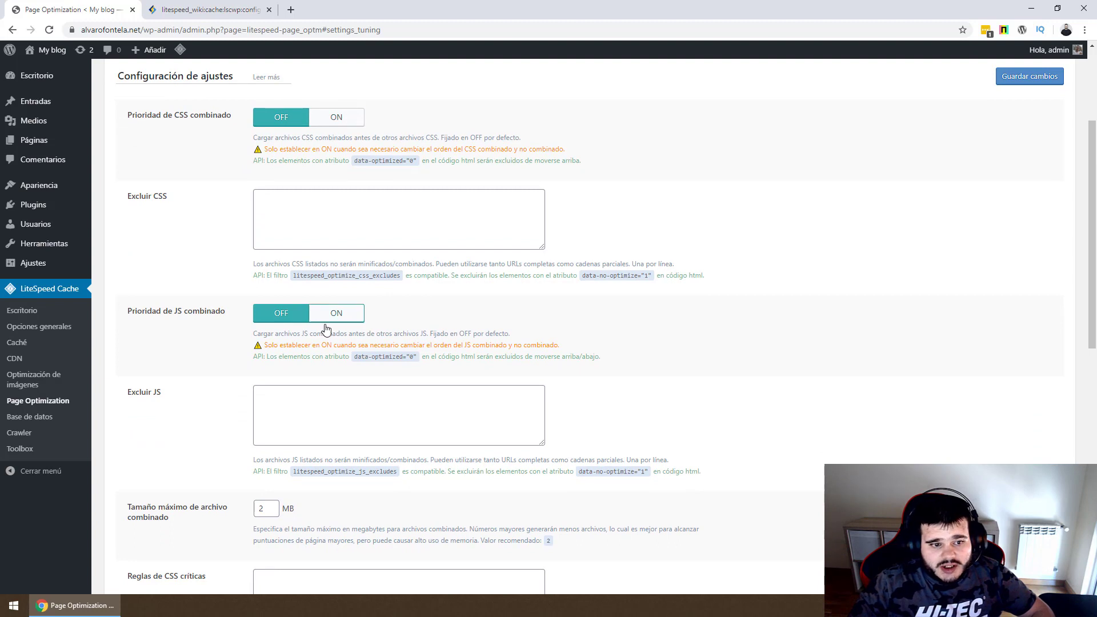
double_click(204, 311)
click(383, 327)
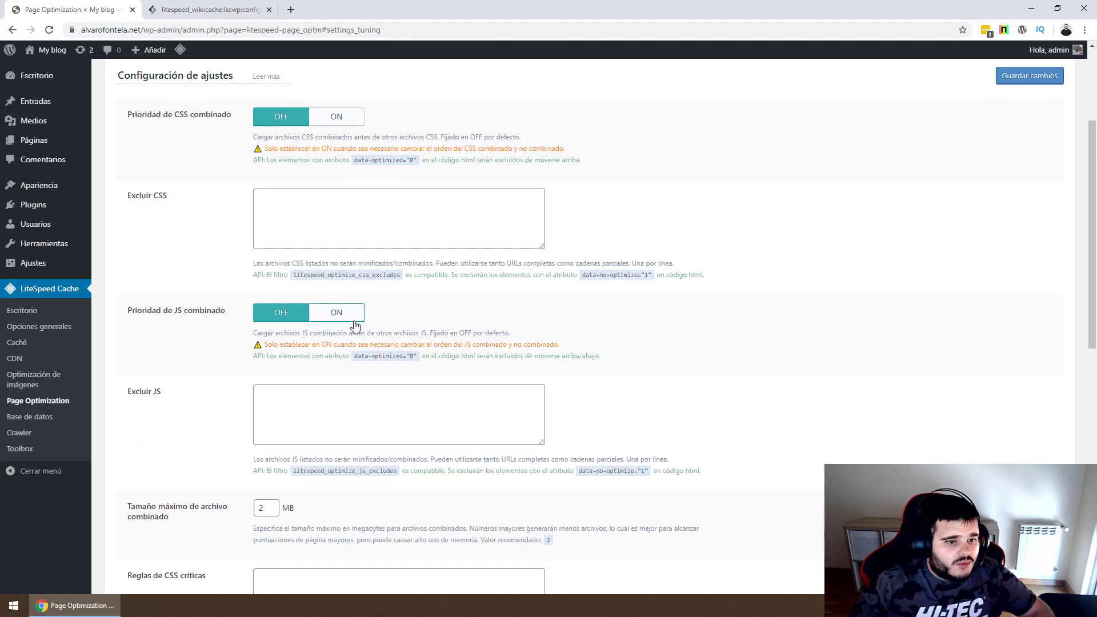
scroll(355, 323, down, 1)
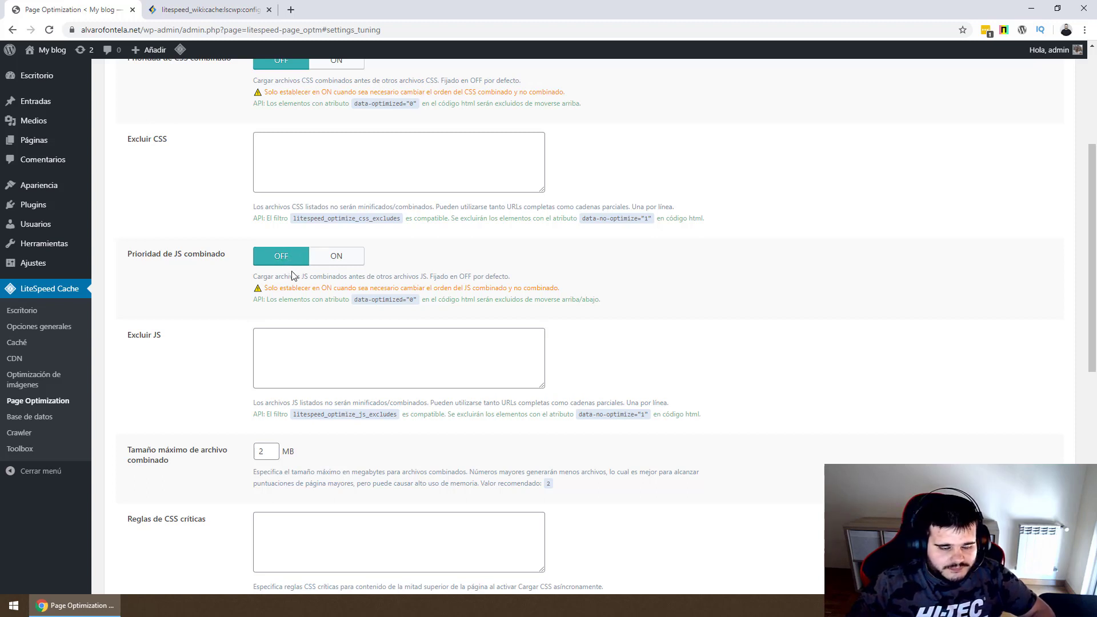
Examine the Excluir CSS and Excluir JS exclusion fields in Configuración de ajustes.
scroll(201, 417, down, 2)
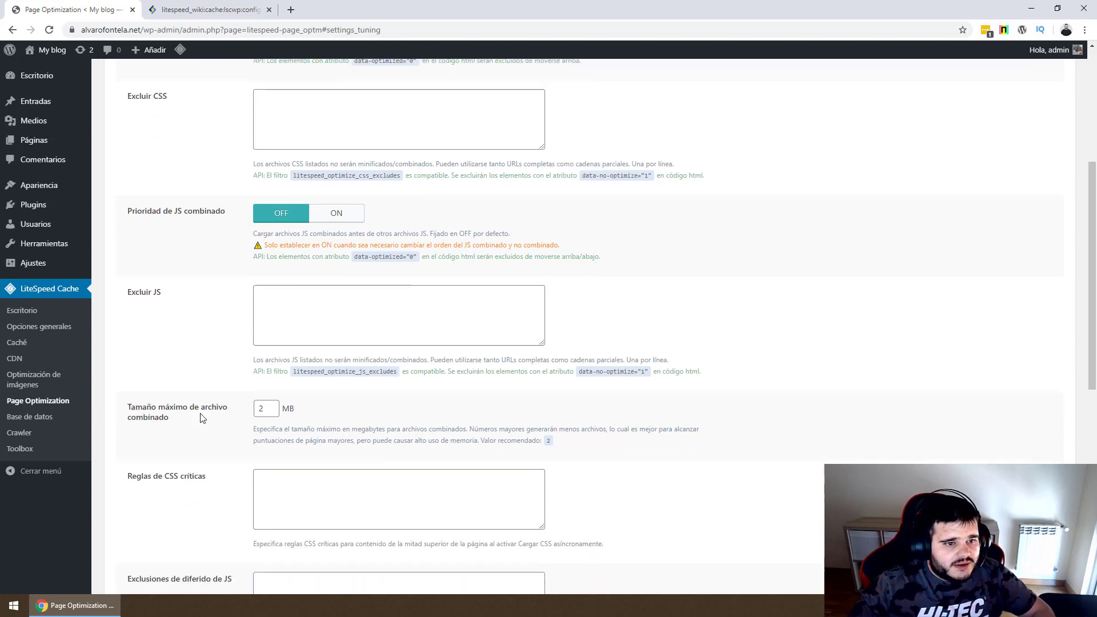
click(357, 219)
scroll(327, 221, up, 4)
click(309, 255)
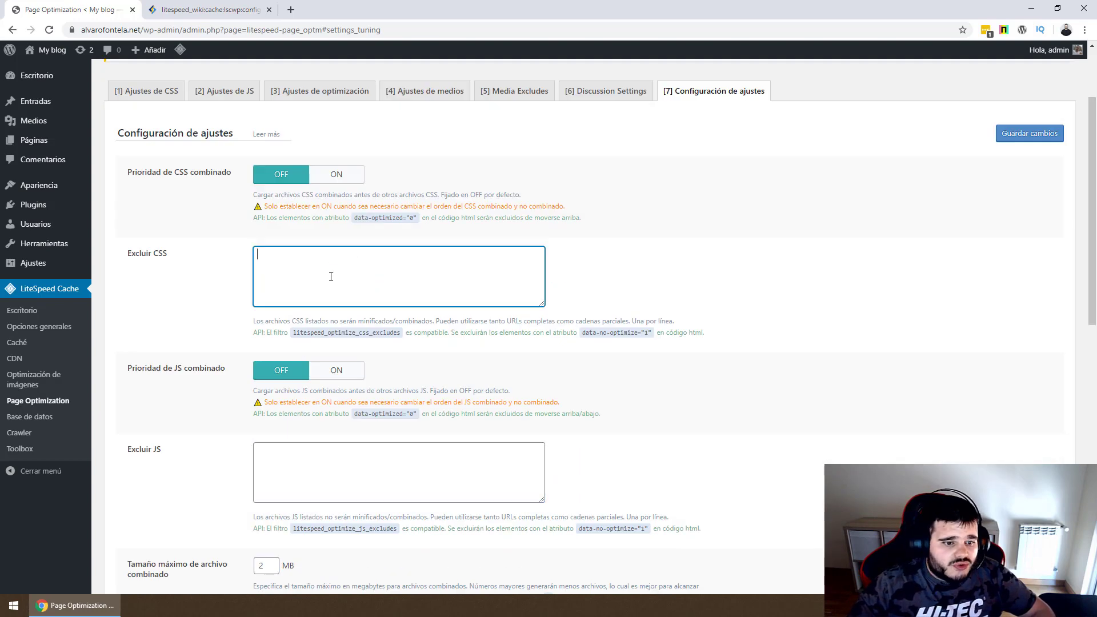
scroll(308, 256, down, 4)
click(318, 229)
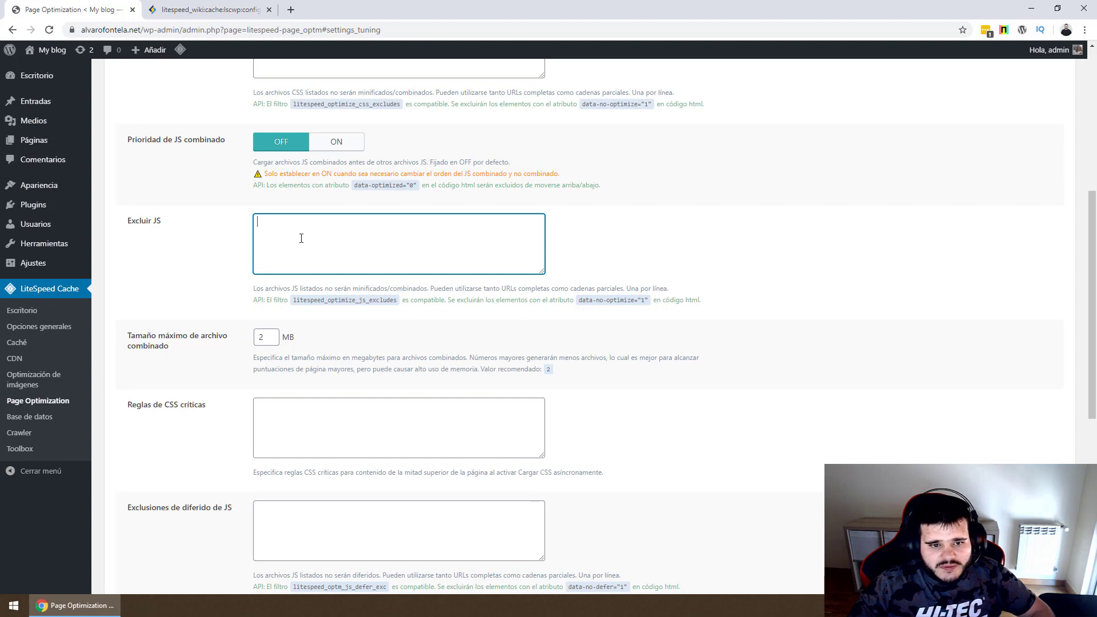
Check the Tamaño máximo de archivo combinado setting and its recommended value.
double_click(214, 335)
click(209, 351)
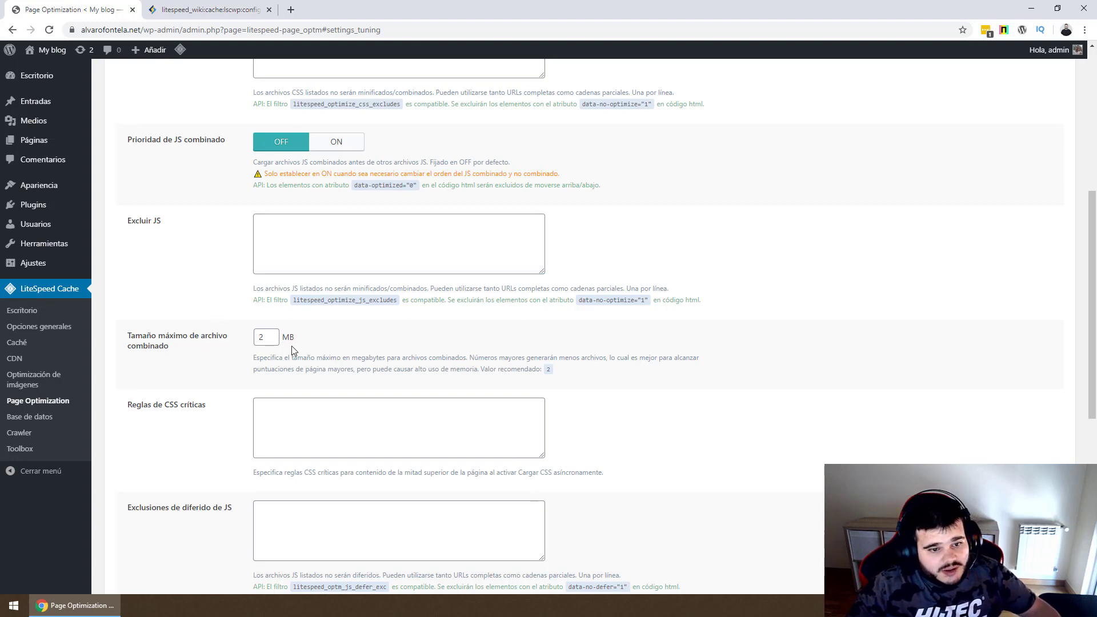
double_click(265, 338)
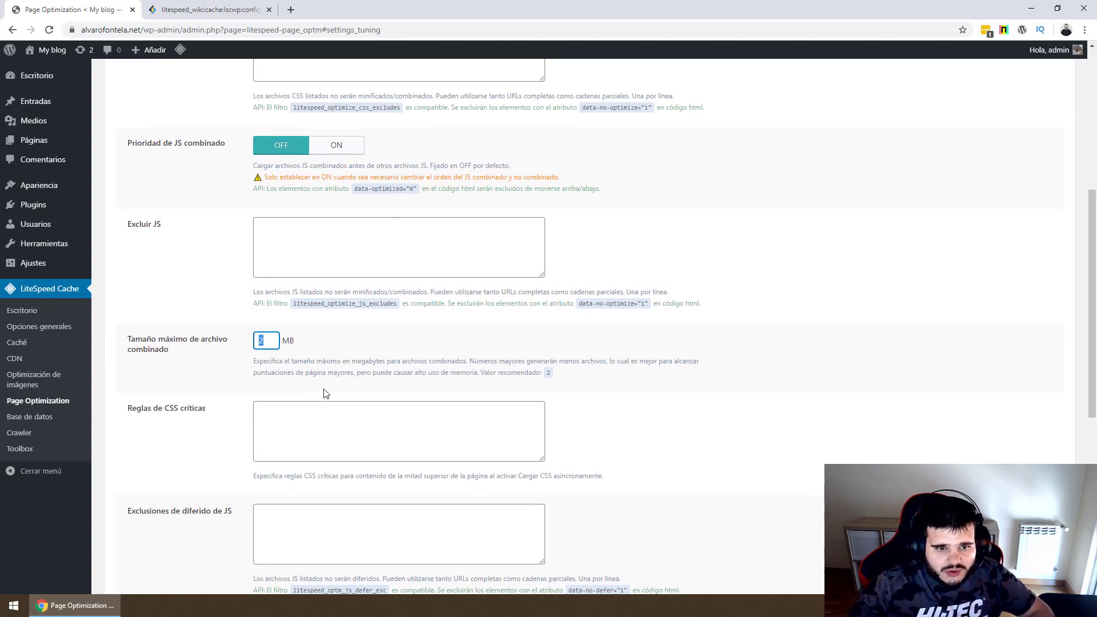
scroll(320, 372, up, 2)
scroll(315, 364, down, 5)
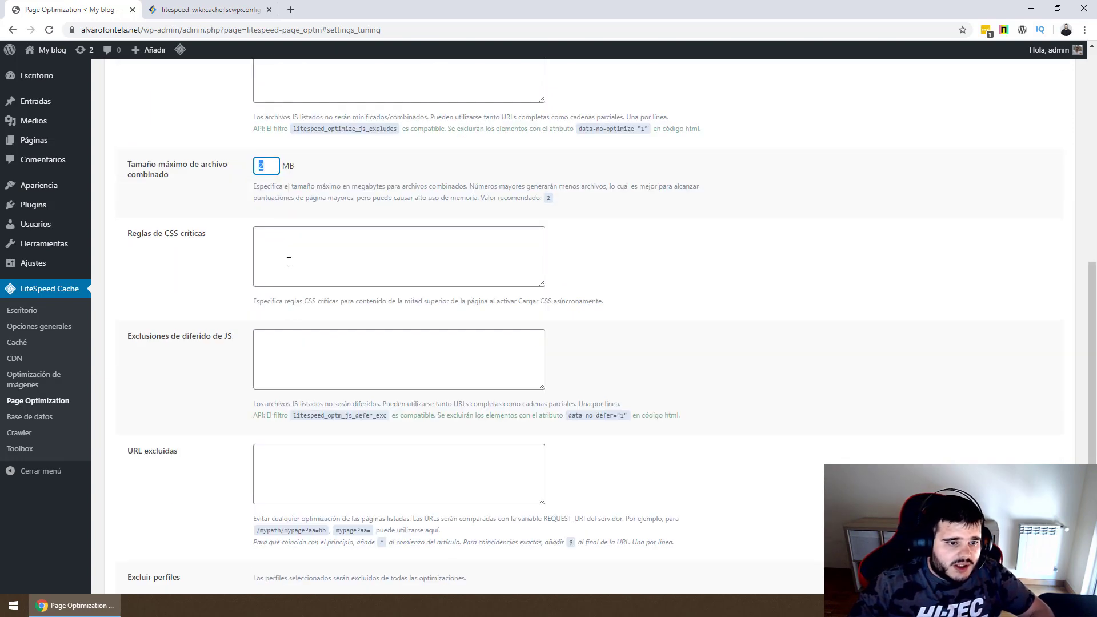
Review Reglas de CSS críticas, Exclusiones de diferido de JS, URL excluidas and Excluir perfiles, and save the Configuración de ajustes.
click(316, 259)
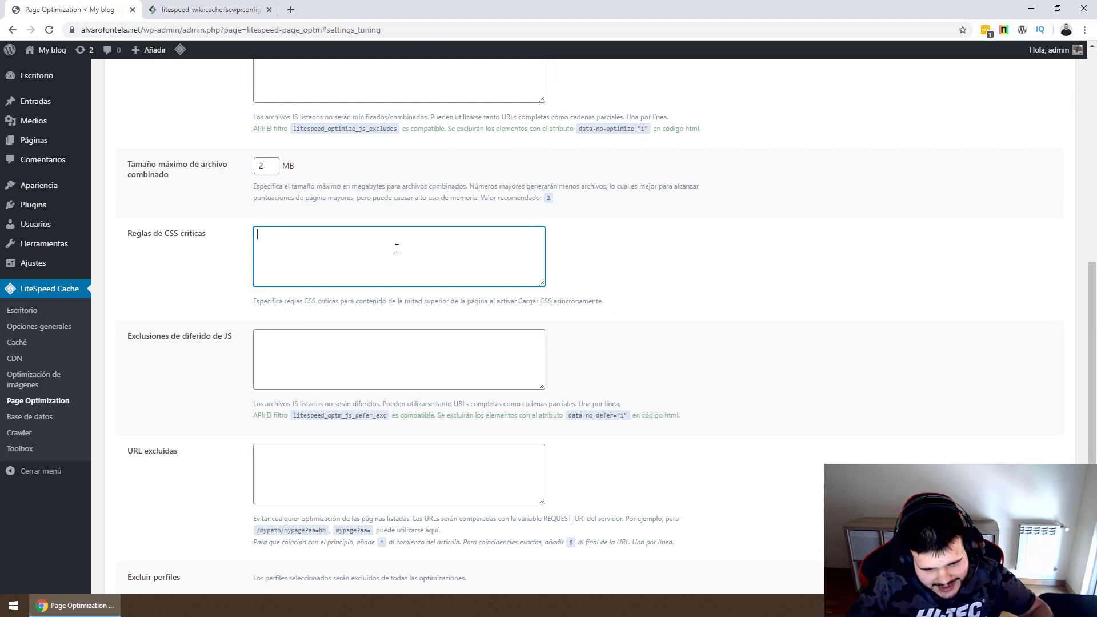
click(357, 373)
scroll(301, 231, down, 2)
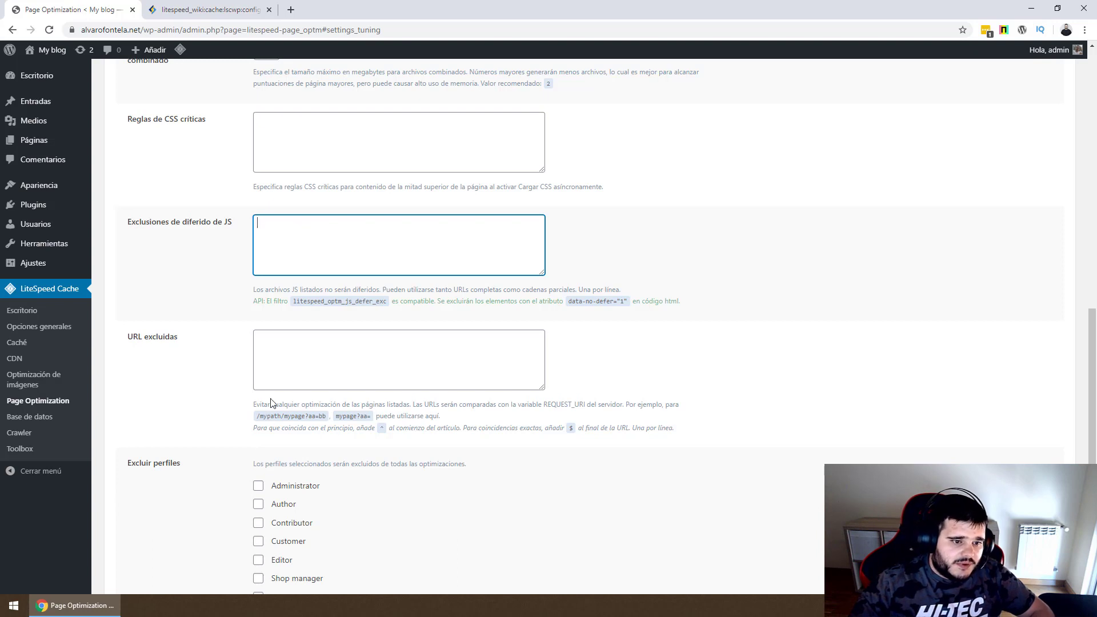
click(289, 359)
scroll(288, 355, down, 2)
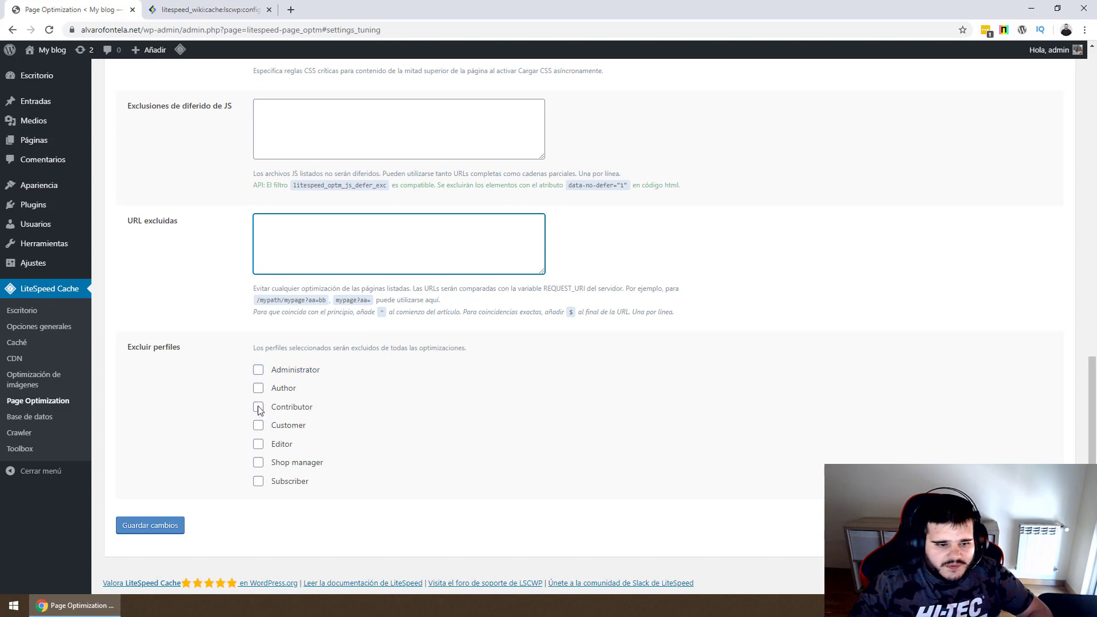
click(163, 526)
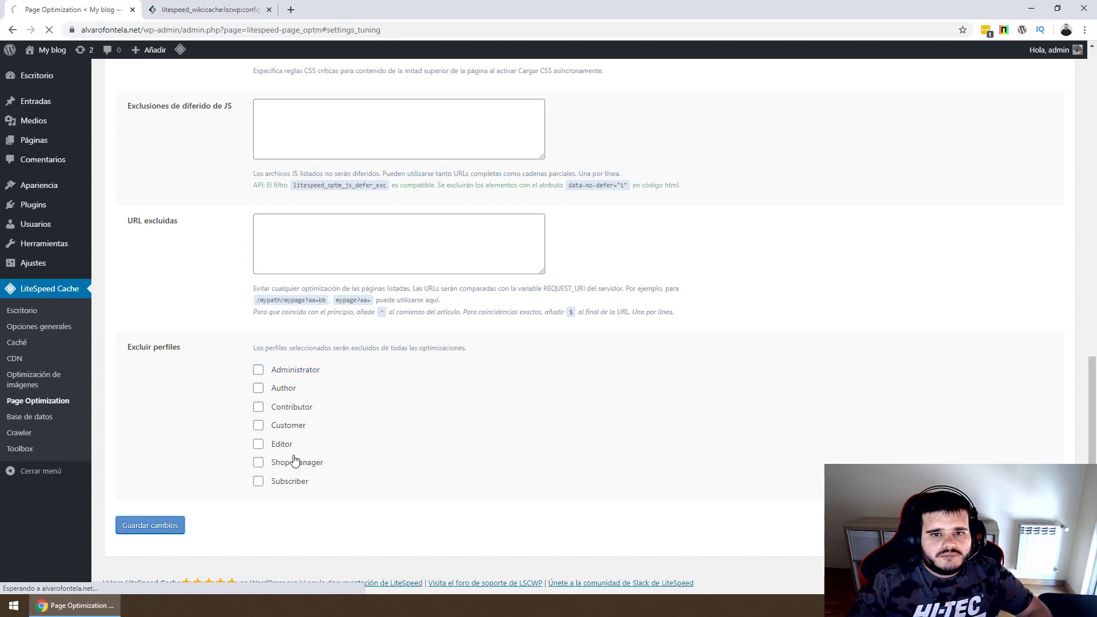
Open the LiteSpeed Cache database optimization page and look over its cleanup options and summary.
click(34, 422)
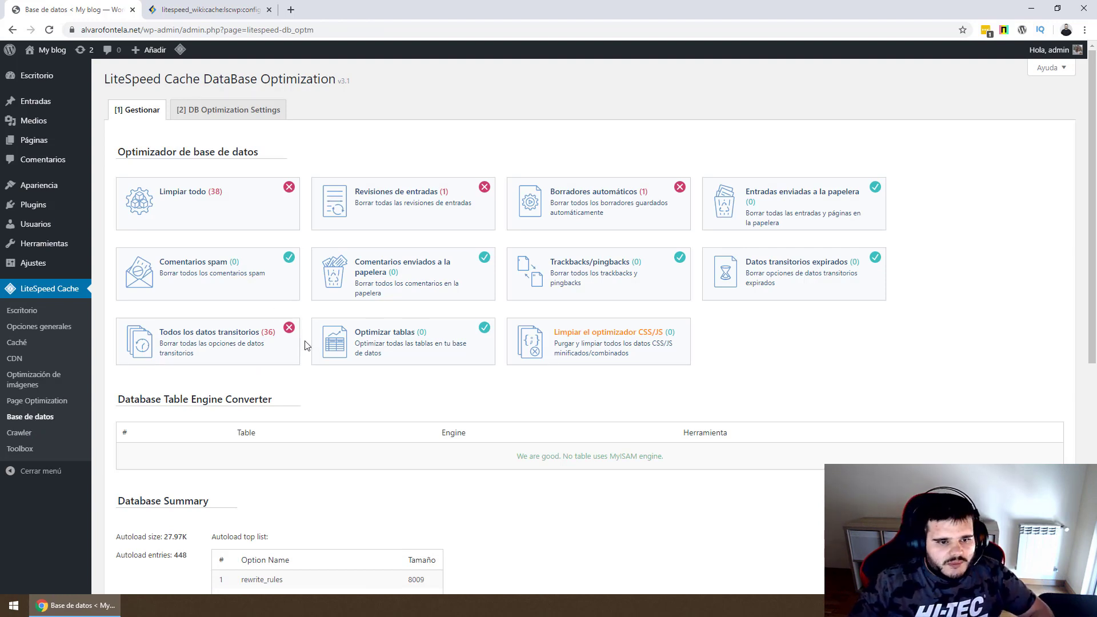
scroll(323, 421, down, 1)
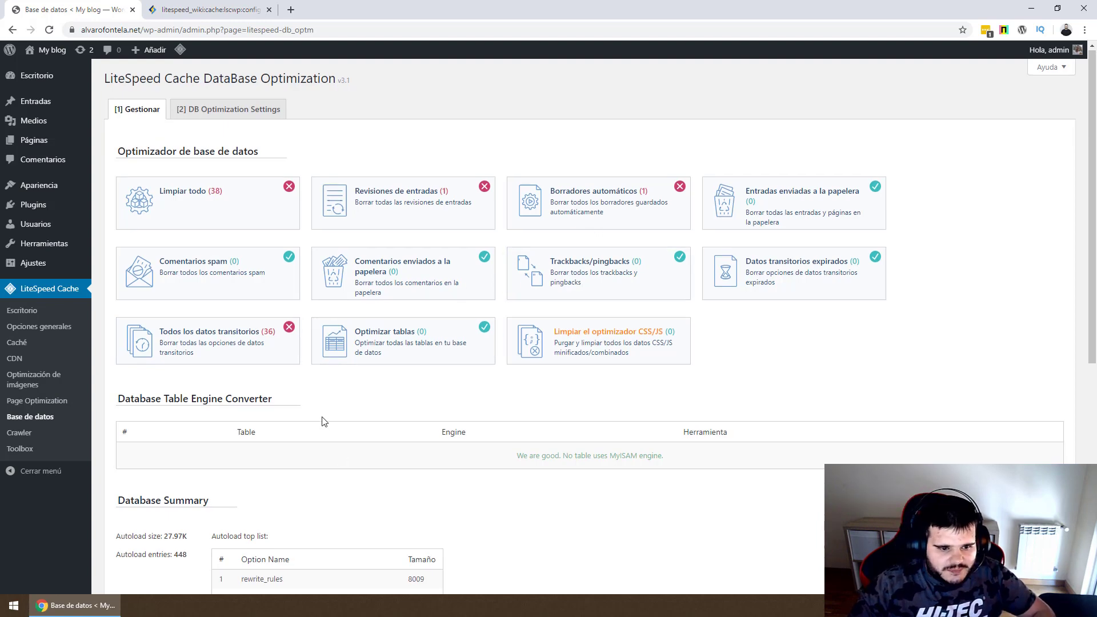
scroll(323, 422, down, 6)
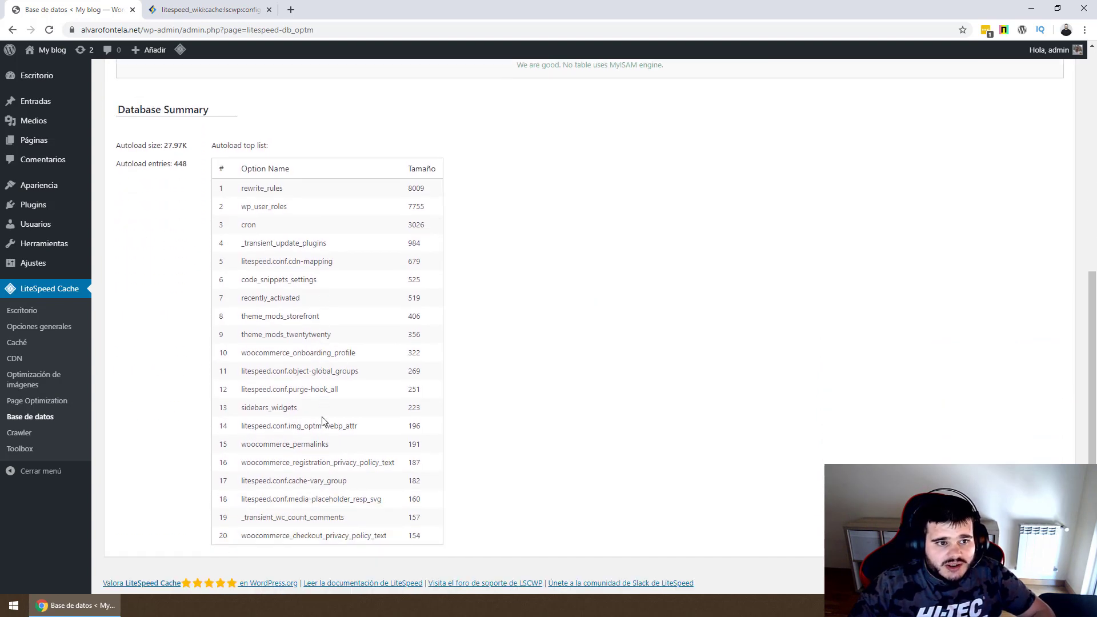
scroll(323, 421, up, 7)
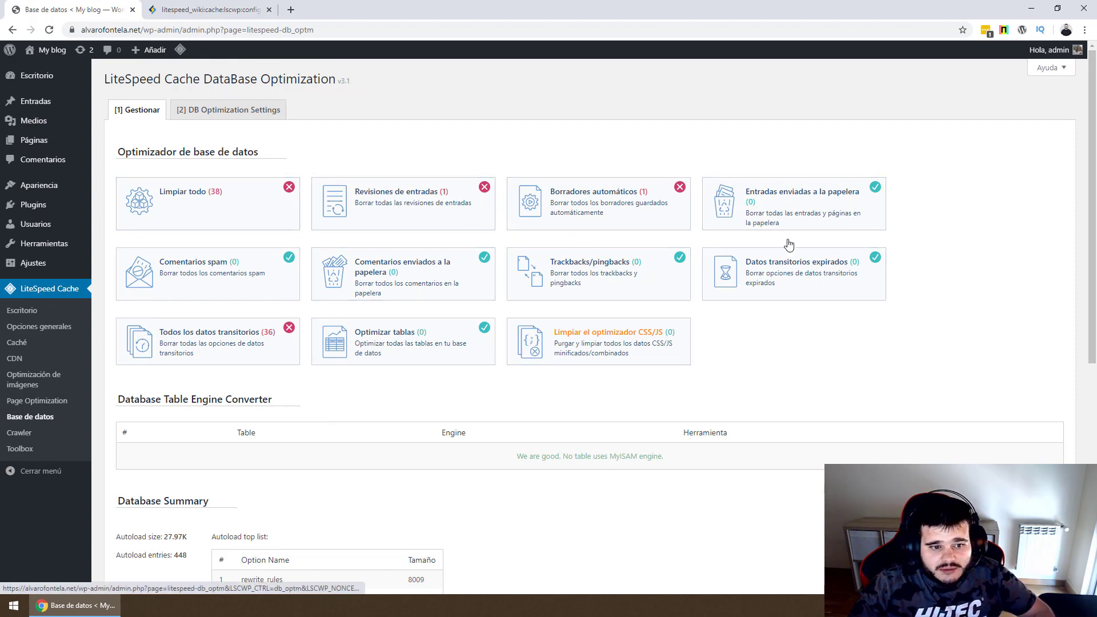
Check the Database Table Engine Converter for tables that use the MyISAM engine.
scroll(452, 266, down, 3)
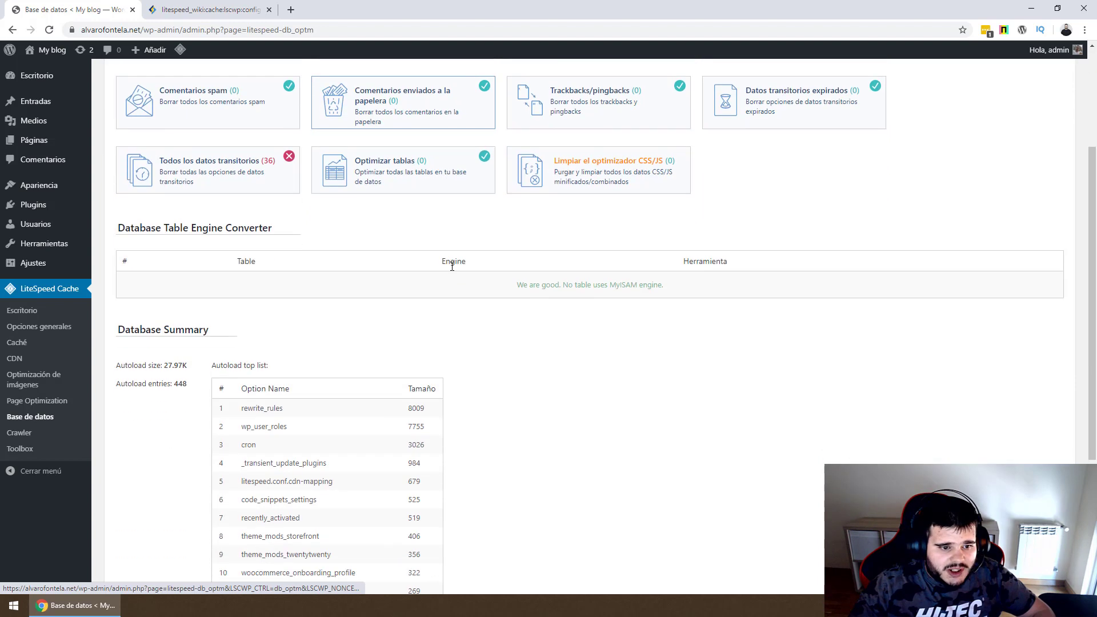
scroll(452, 266, down, 2)
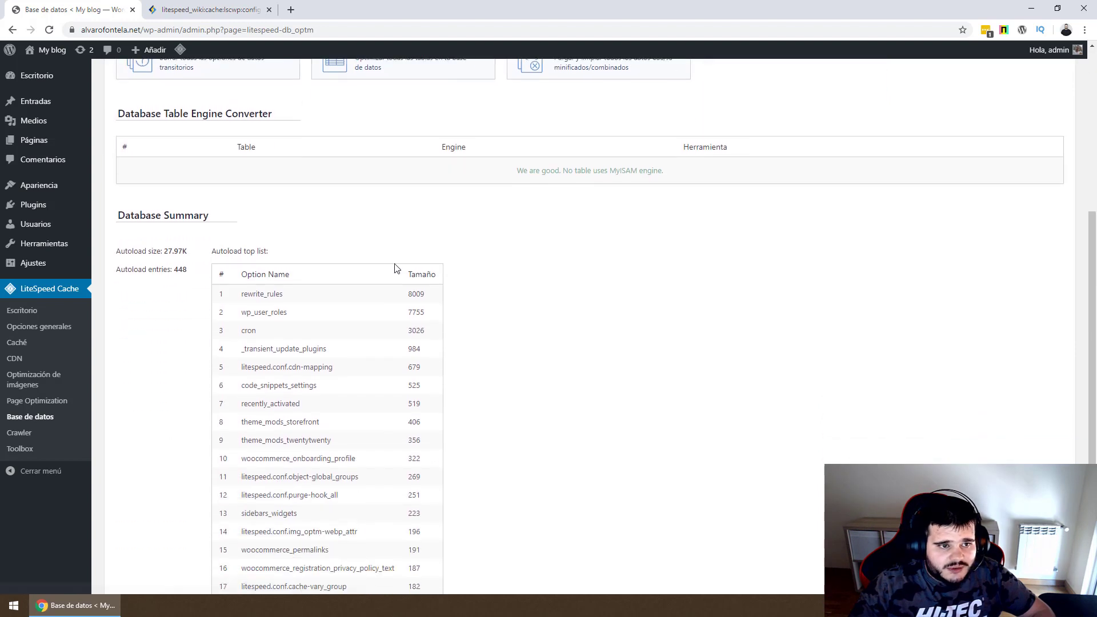
triple_click(598, 171)
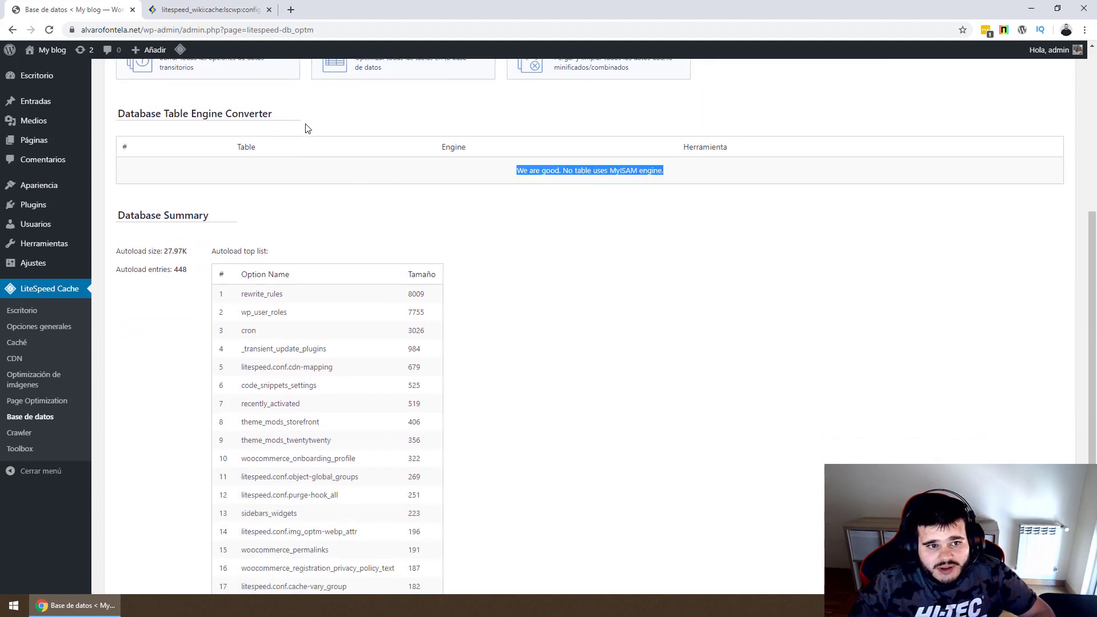
click(548, 171)
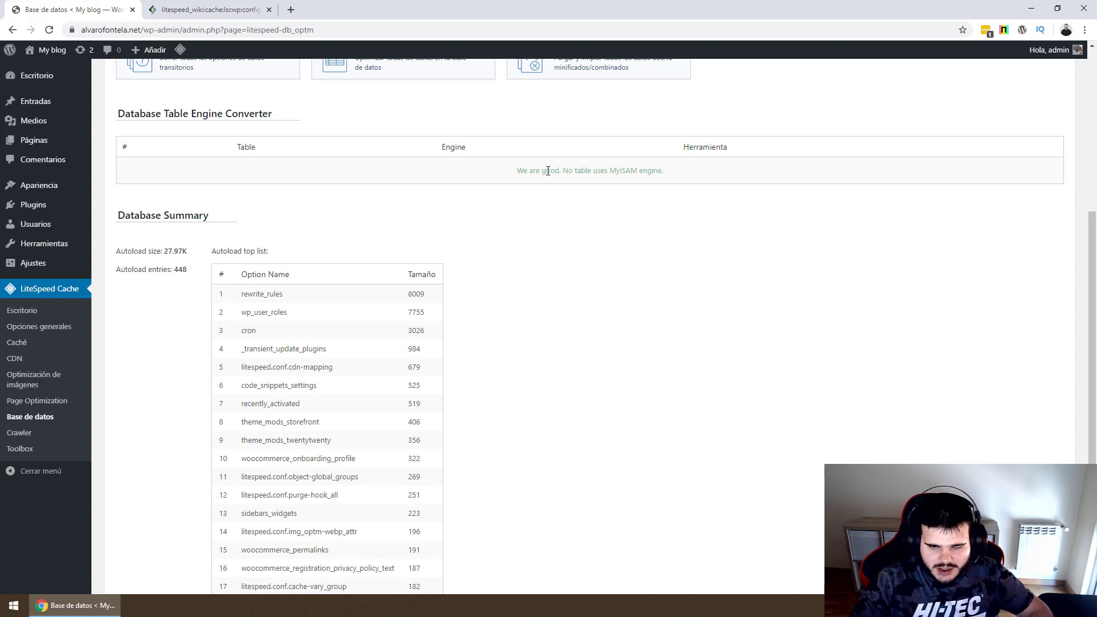
triple_click(548, 171)
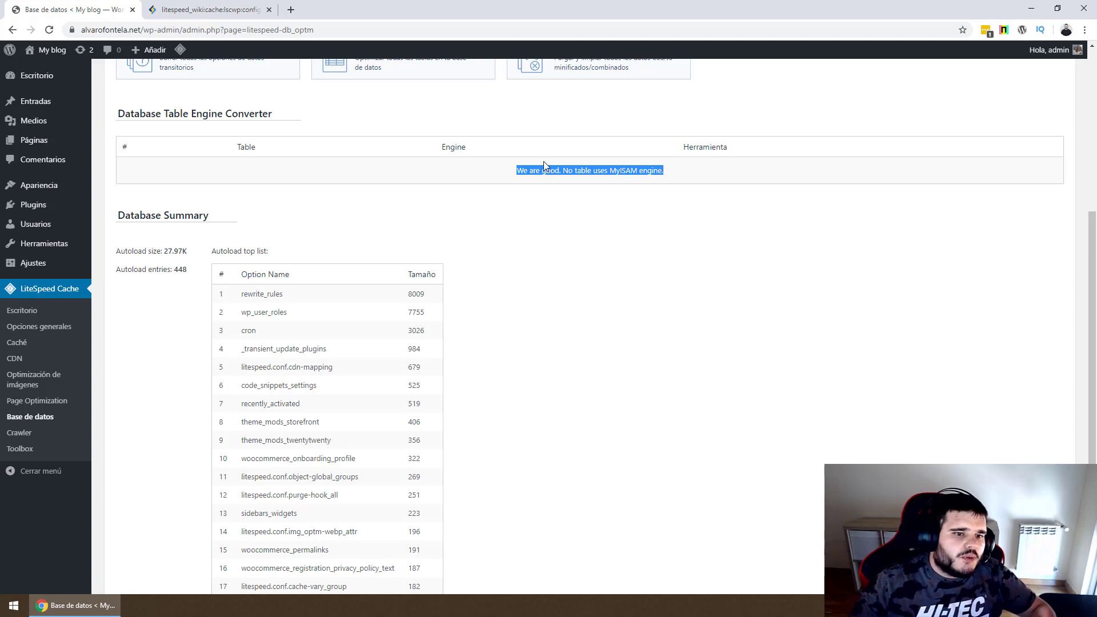
click(496, 201)
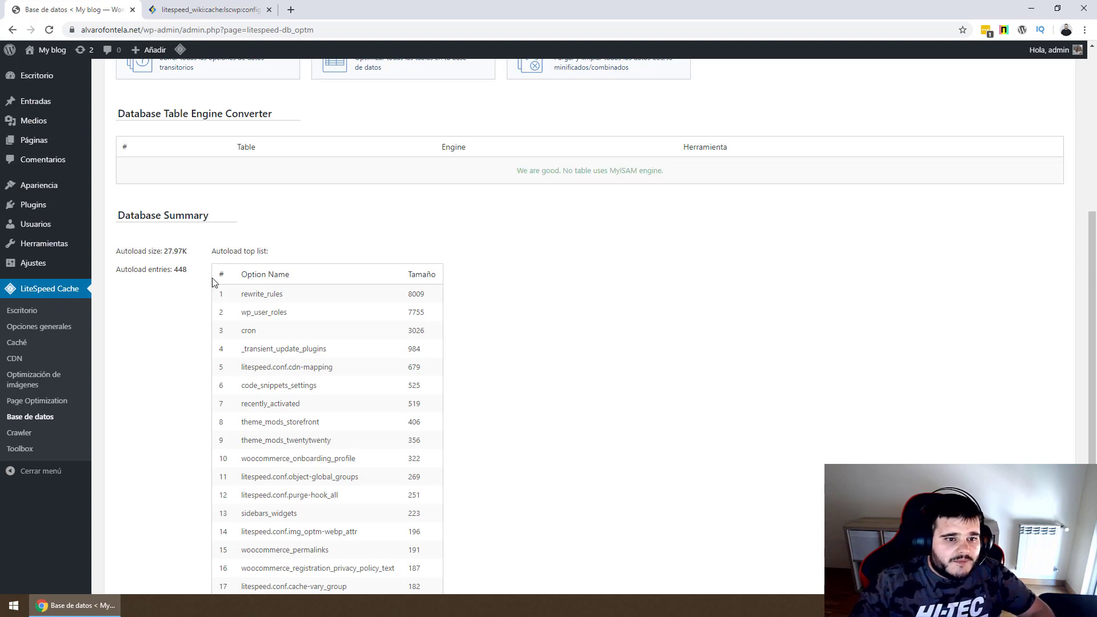
Examine the Autoload top list and the autoload size in Database Summary.
scroll(211, 278, down, 1)
scroll(211, 282, down, 1)
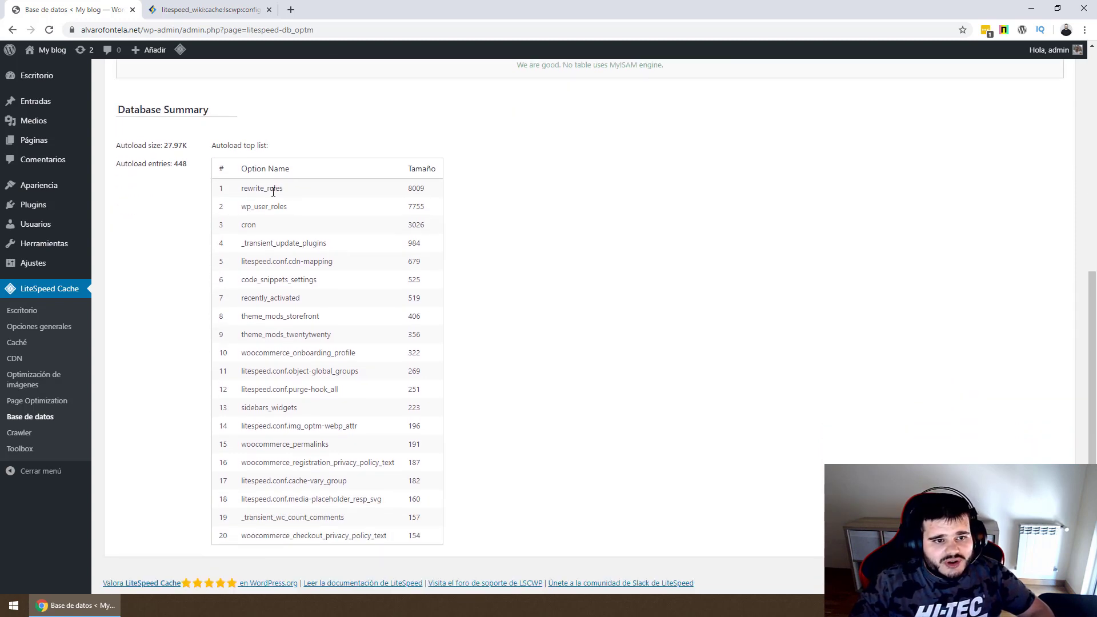
drag(274, 188, 394, 530)
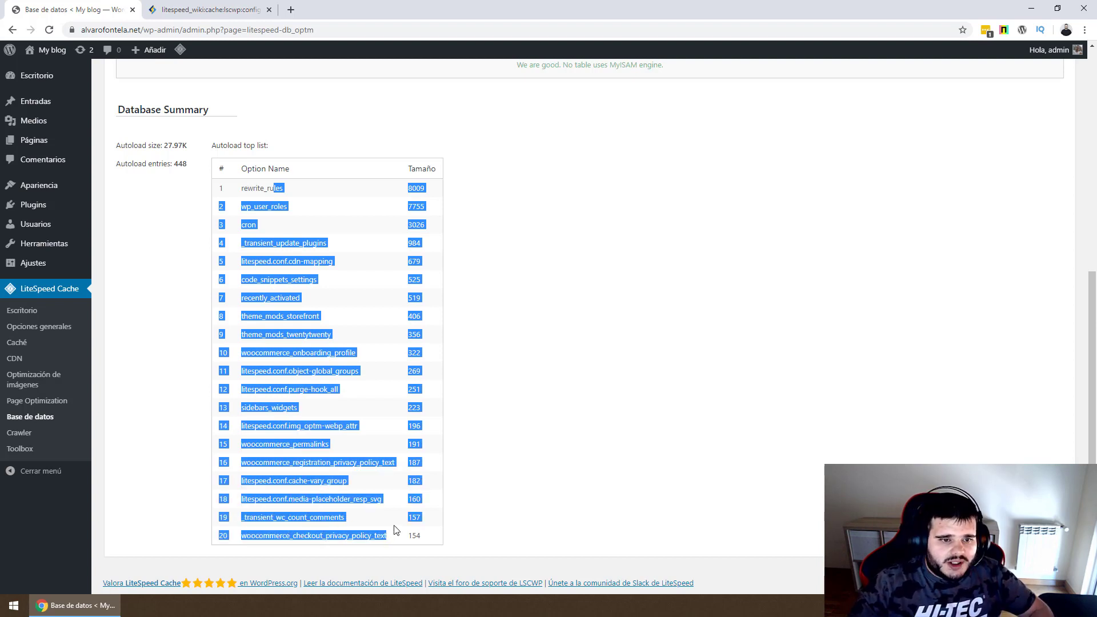
double_click(234, 142)
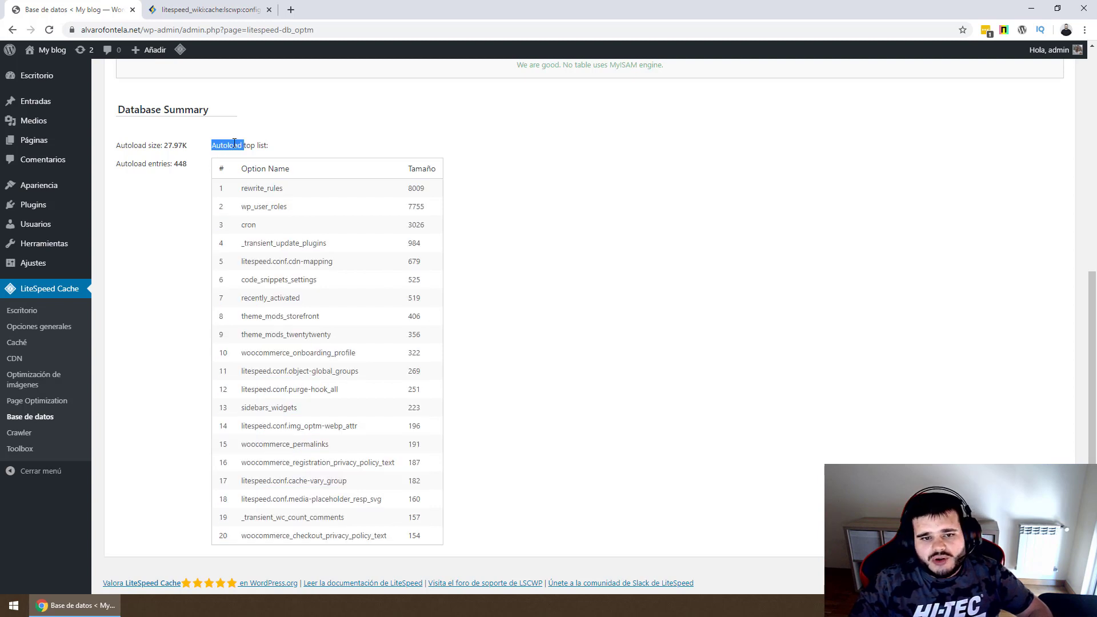
double_click(169, 145)
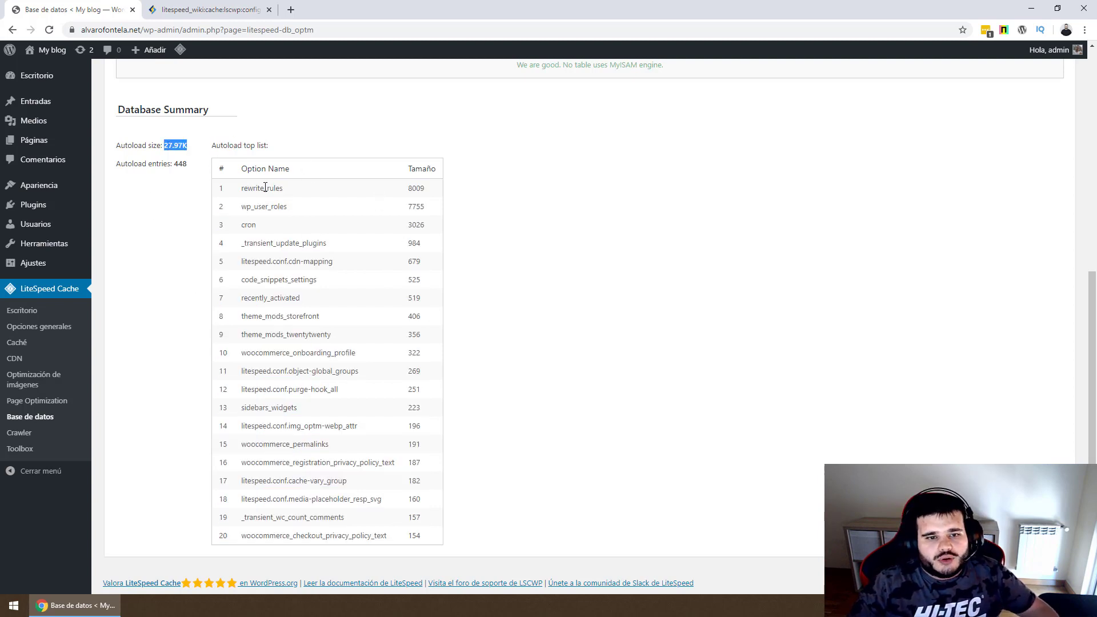
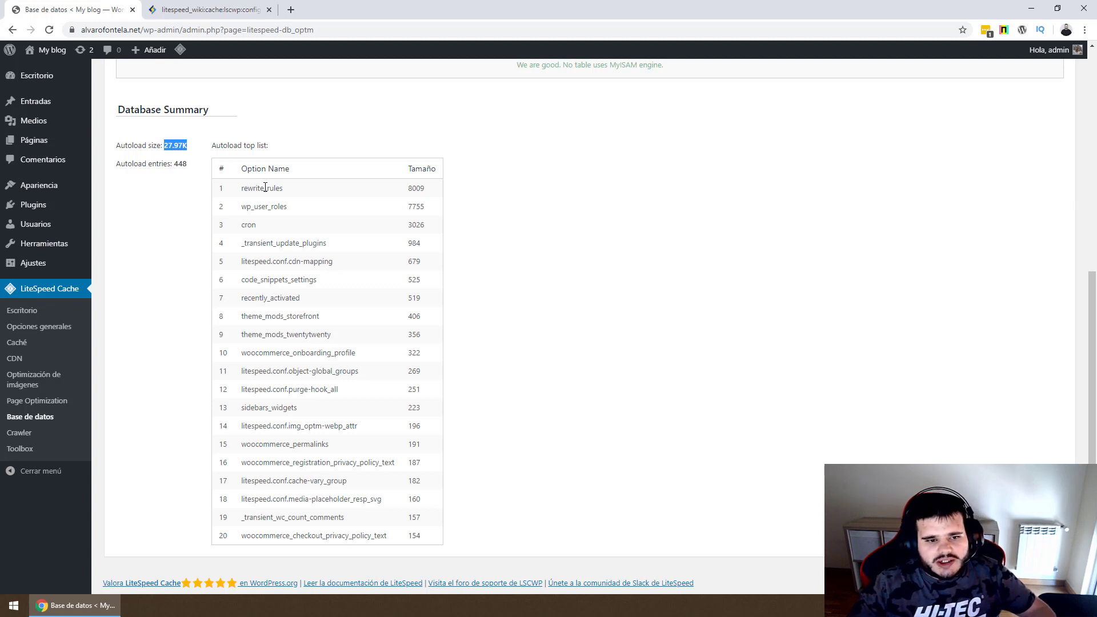
View the installed plugins in a new browser tab and compare them with the code_snippets_settings entry in the Autoload top list.
ctrl+shift+click(49, 209)
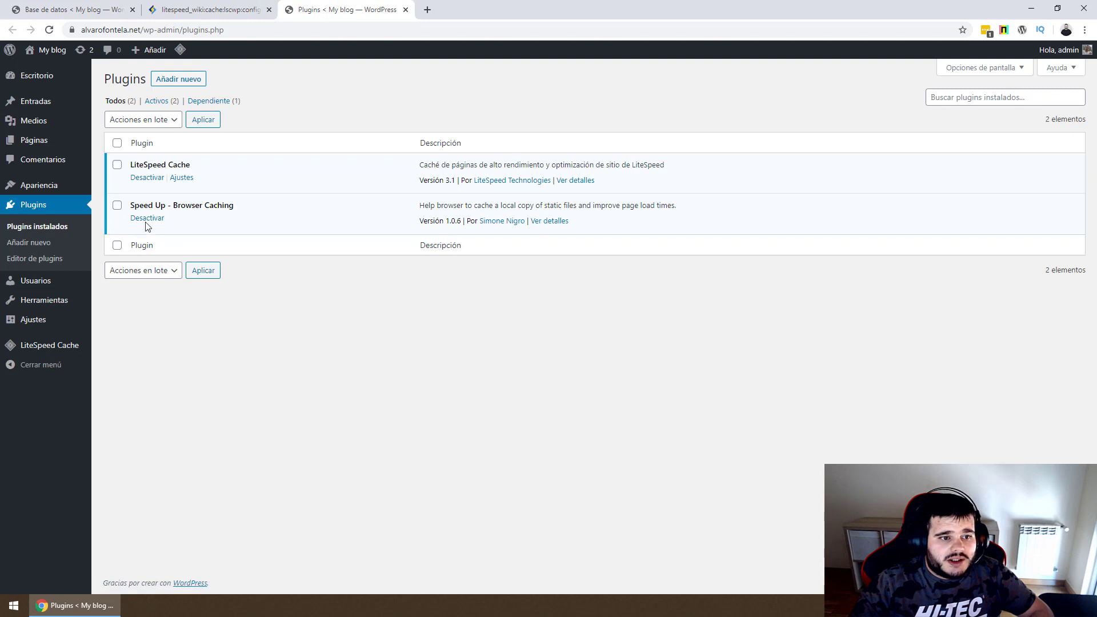
click(109, 8)
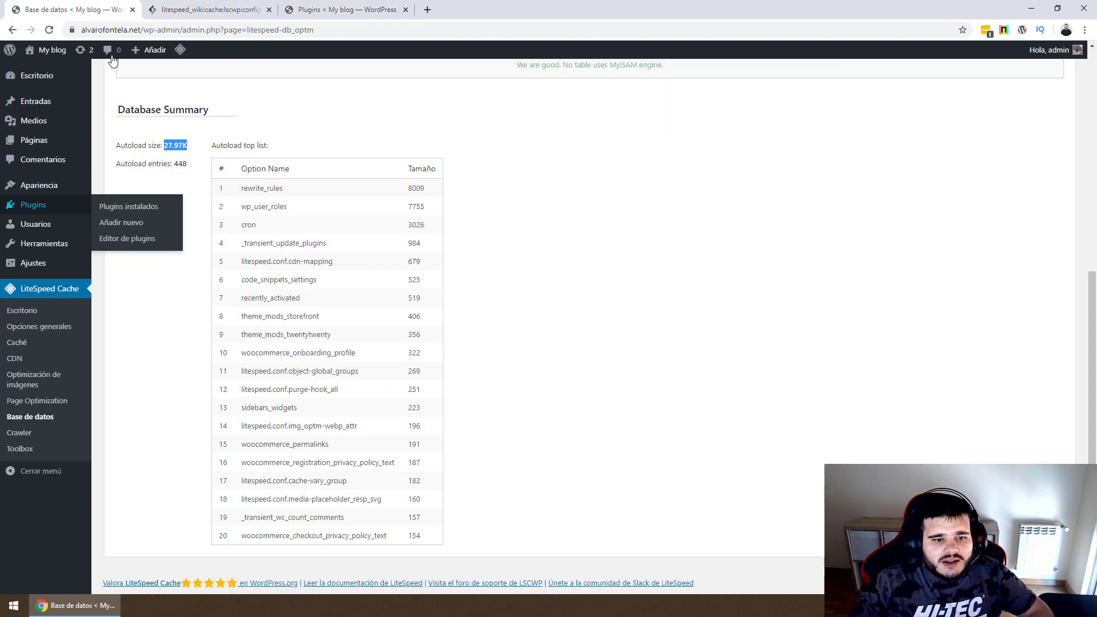
click(276, 281)
double_click(295, 281)
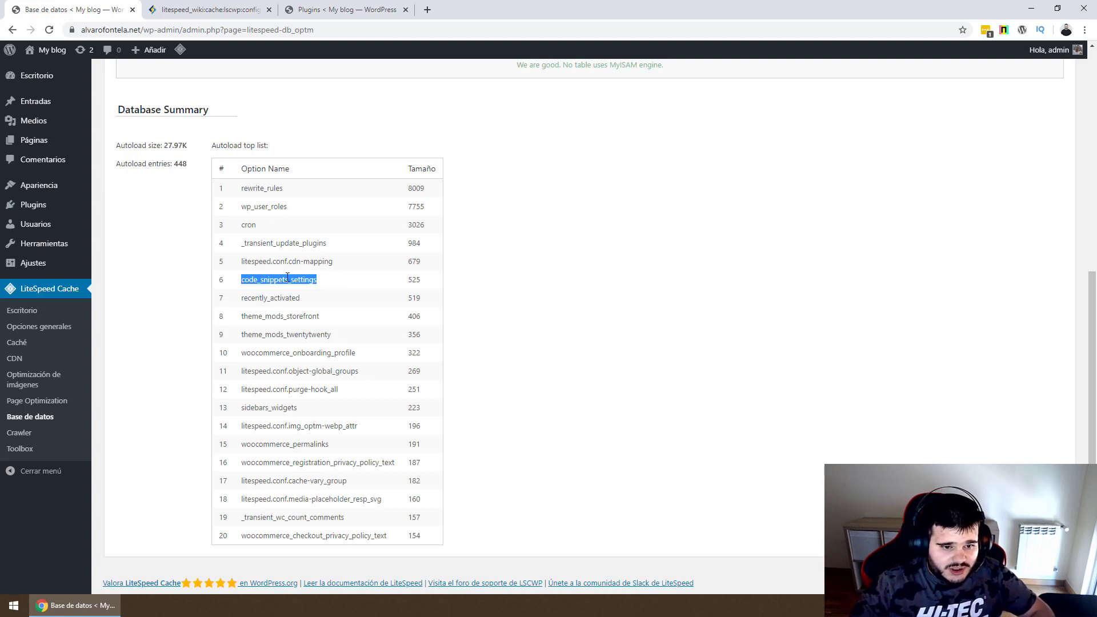
Examine the woocommerce_onboarding_profile entry in the Autoload top list of Database Summary.
double_click(317, 353)
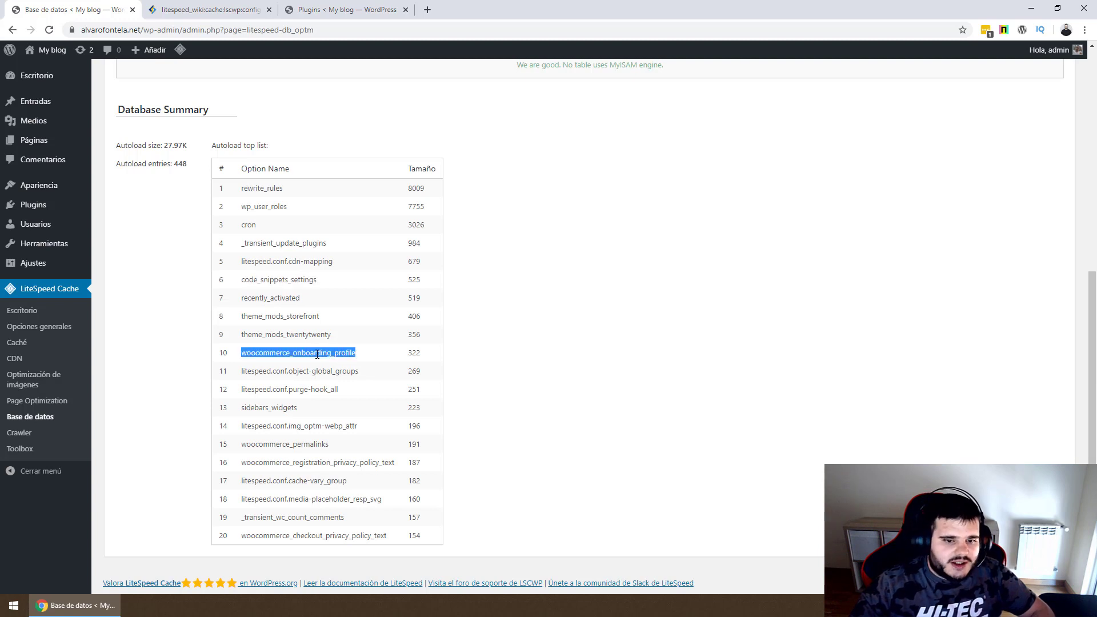
double_click(310, 353)
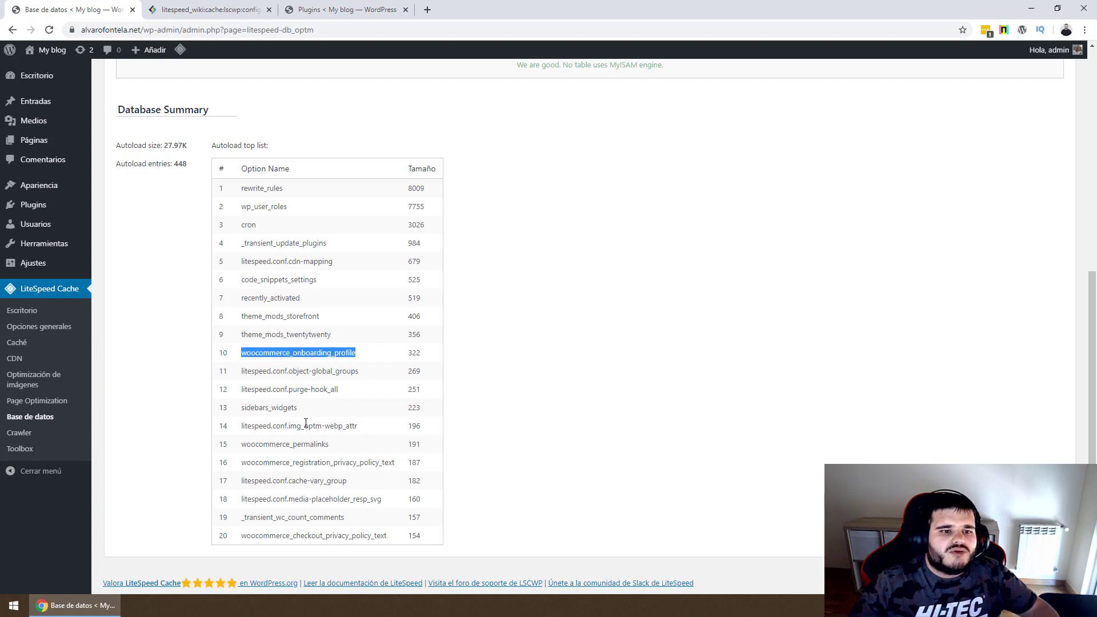
scroll(293, 421, up, 4)
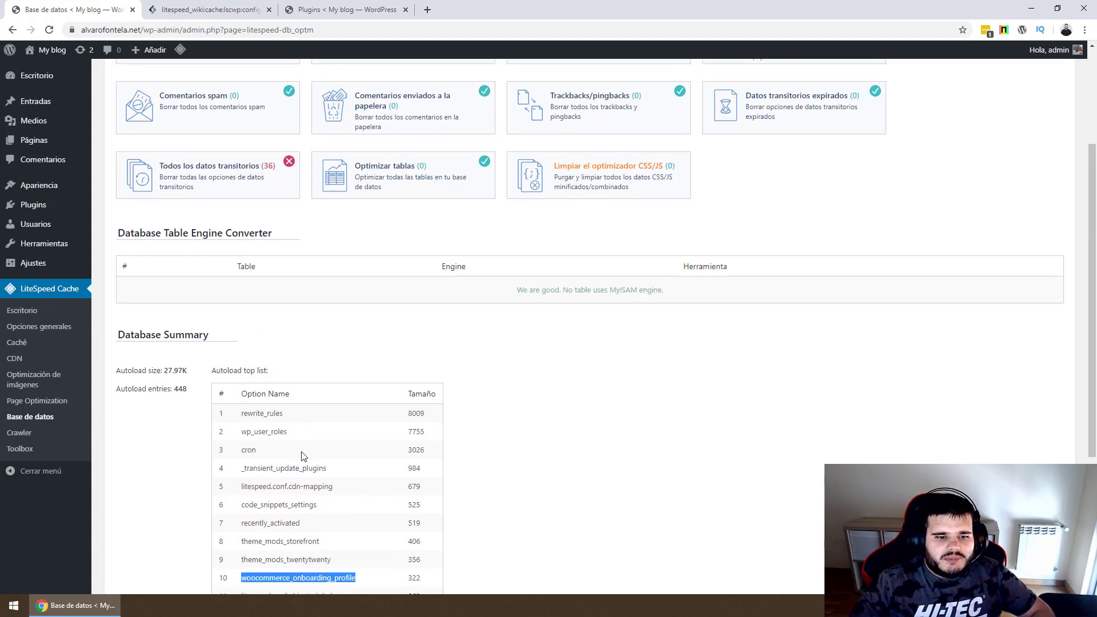
scroll(301, 453, down, 4)
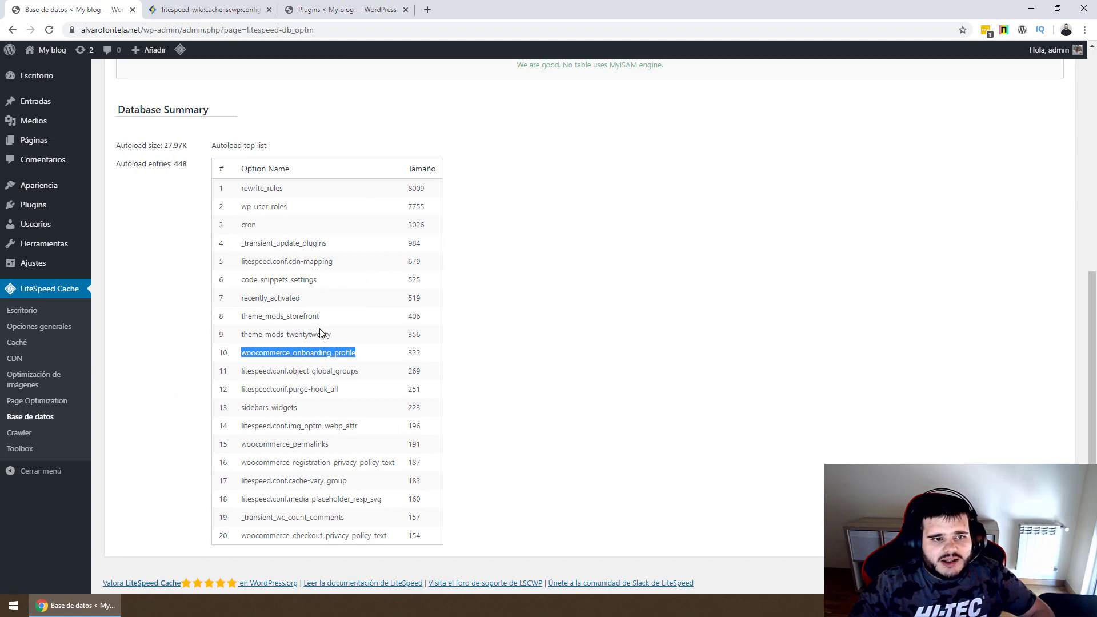
scroll(460, 325, up, 7)
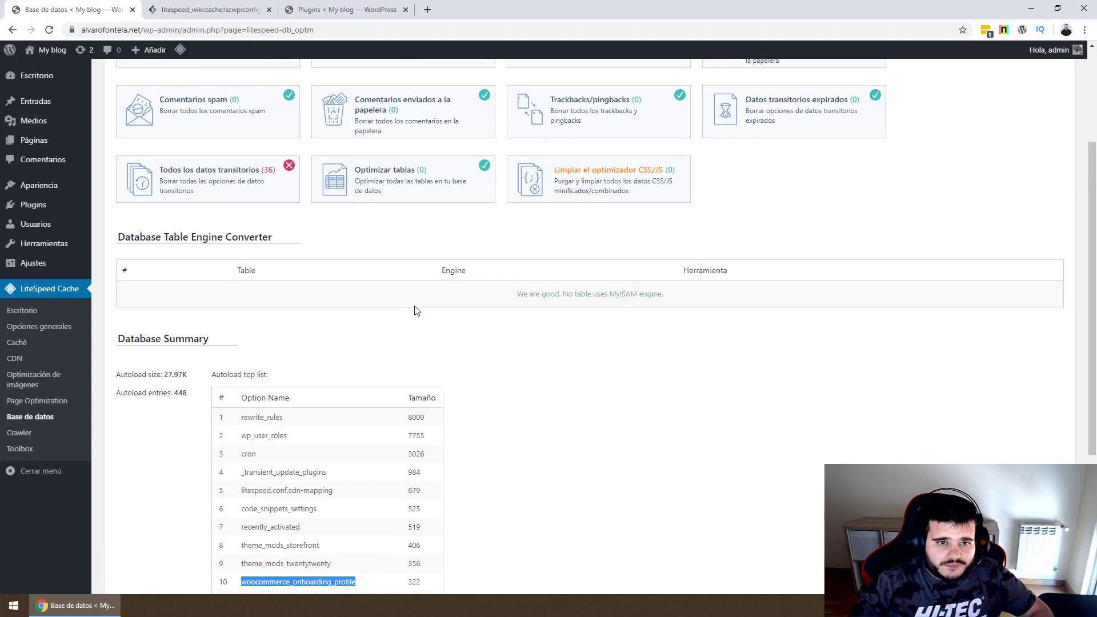
Open the DB Optimization Settings and review the Revisions Max Number and Revisions Max Age options.
click(244, 114)
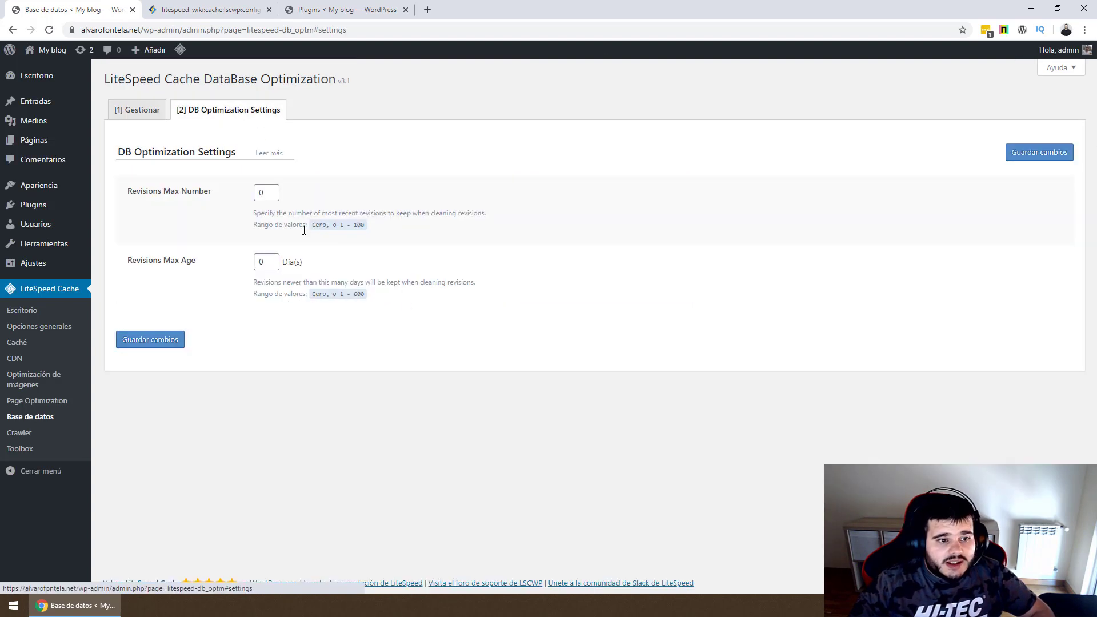
double_click(270, 190)
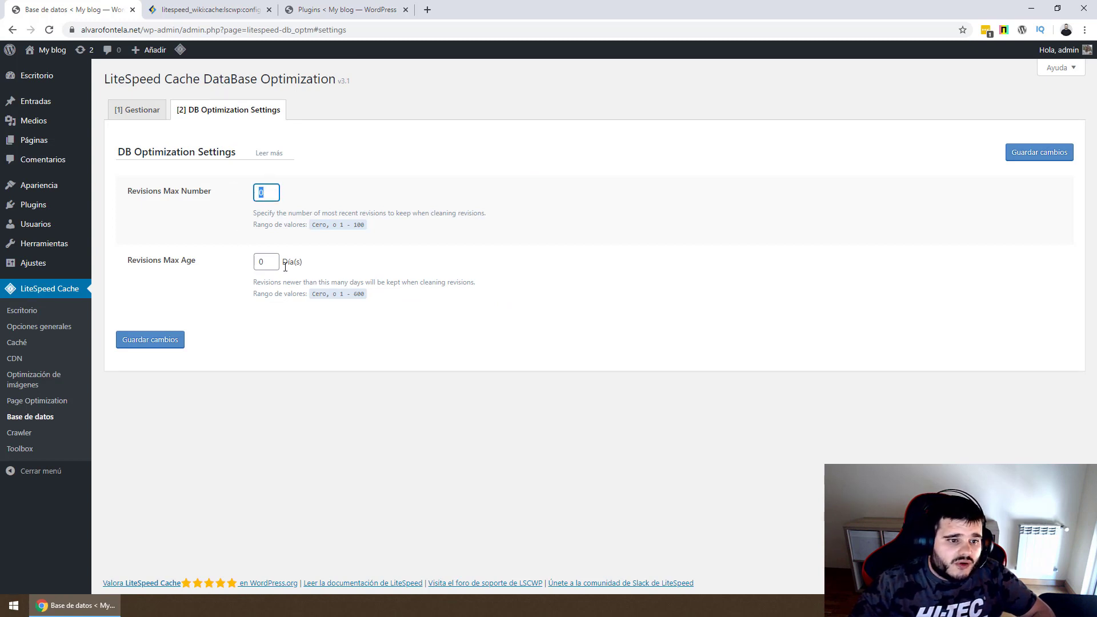
double_click(261, 262)
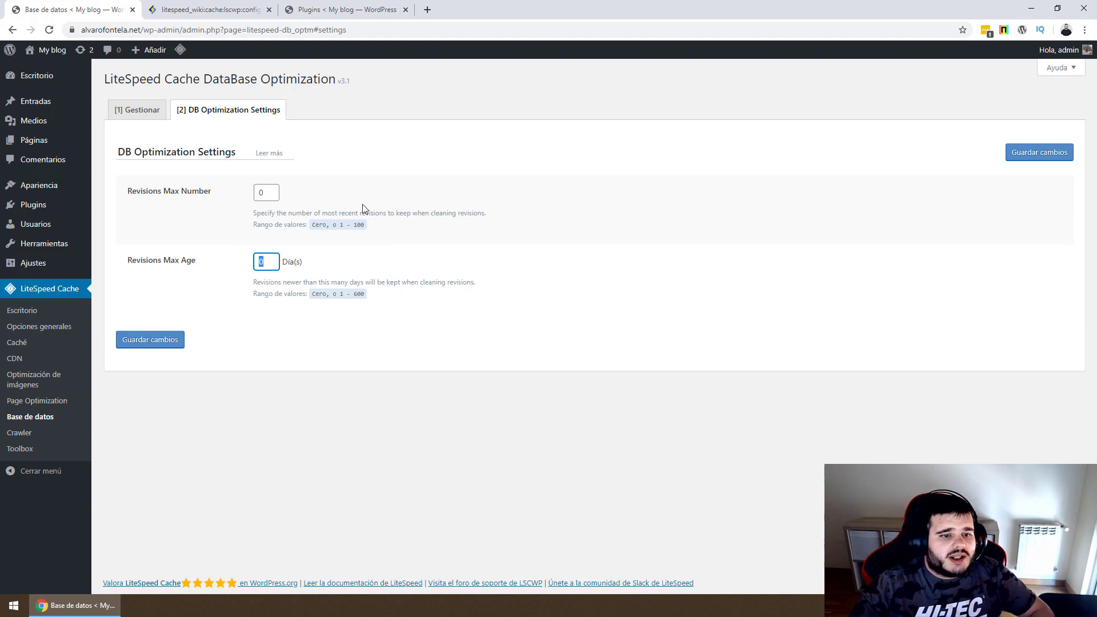
click(439, 172)
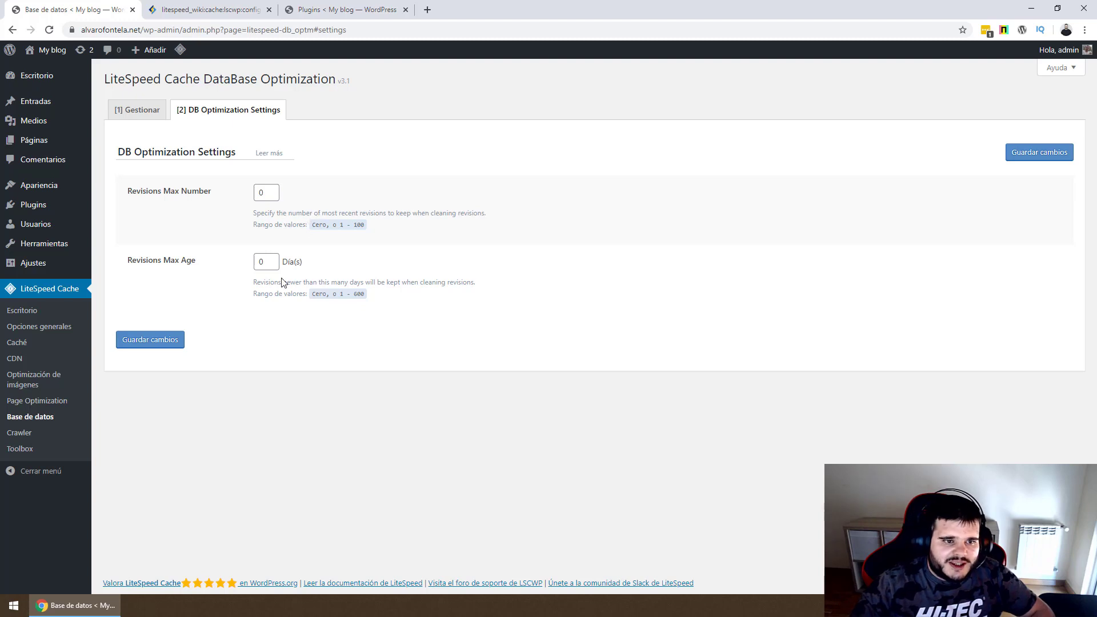
Open the Crawler page and look through its map, blacklist, simulation and sitemap settings, returning to the general settings.
click(57, 433)
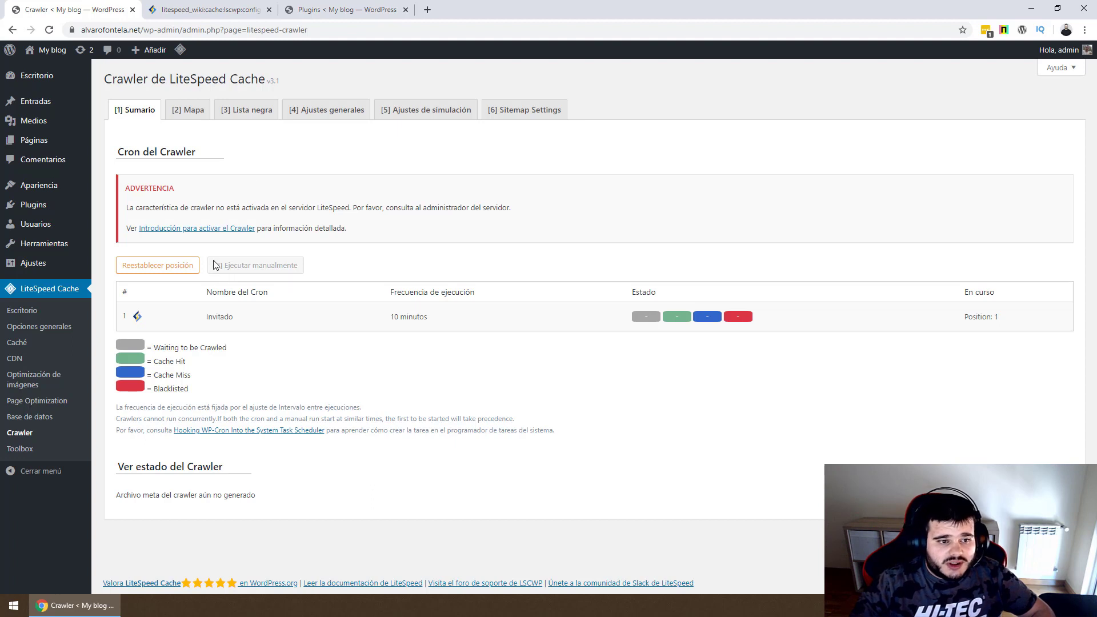
click(197, 110)
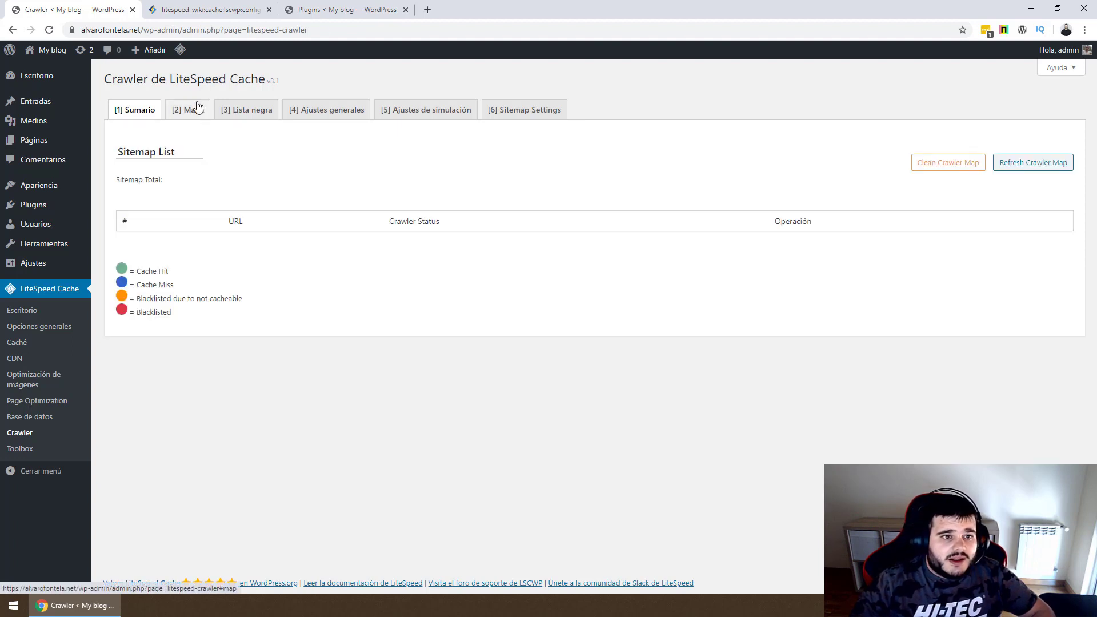
click(257, 111)
click(333, 111)
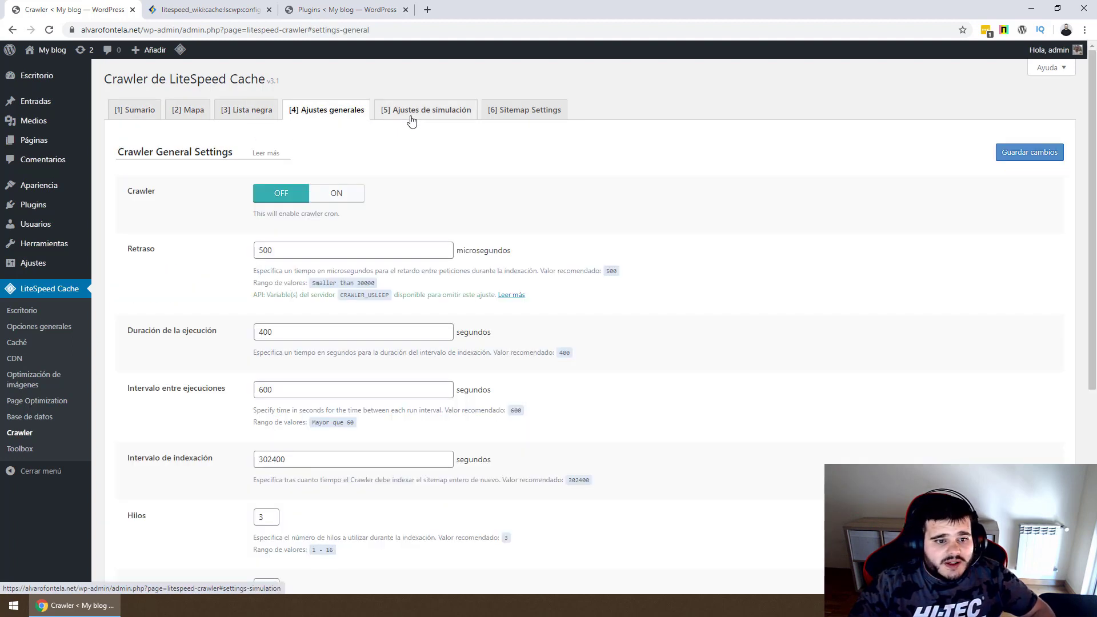
click(411, 114)
click(501, 110)
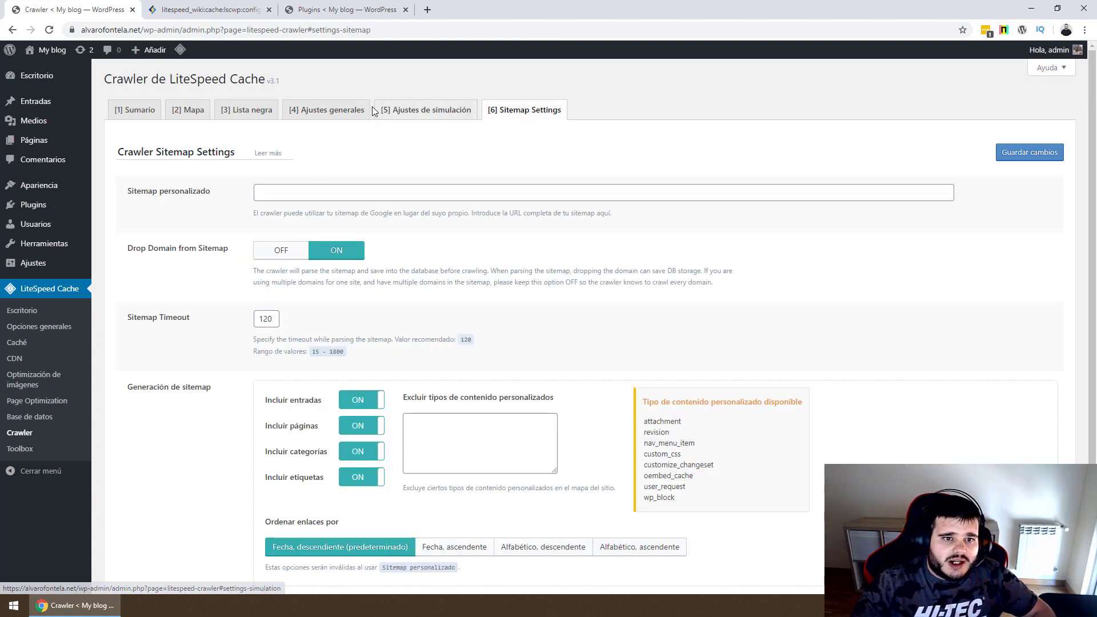
click(360, 114)
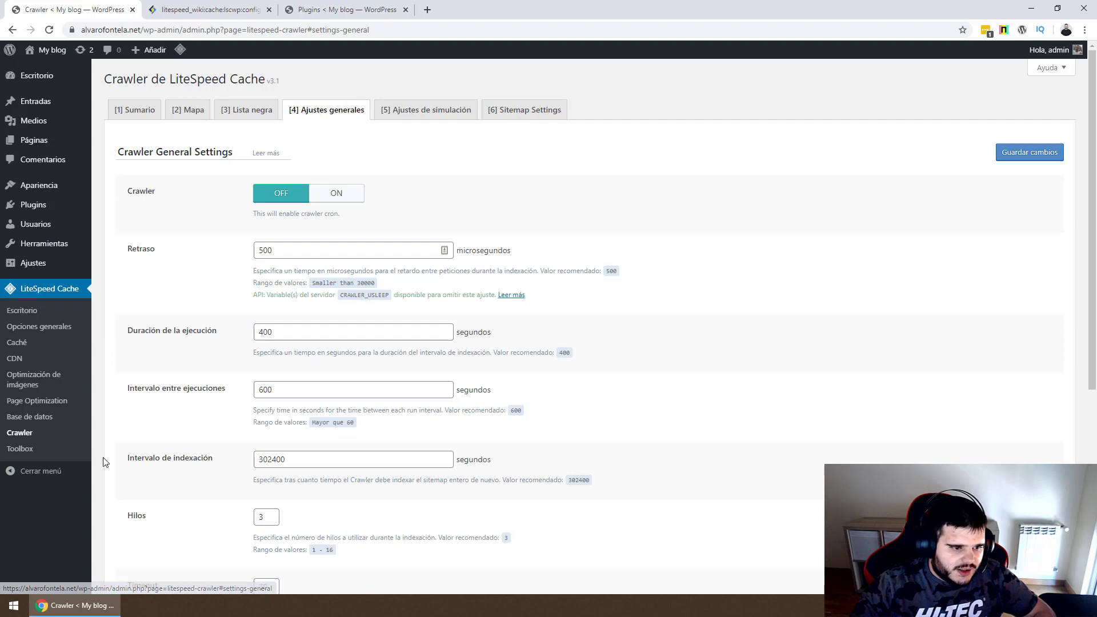
Open the Toolbox and look over its purge options, import/export settings and current .htaccess contents.
click(40, 455)
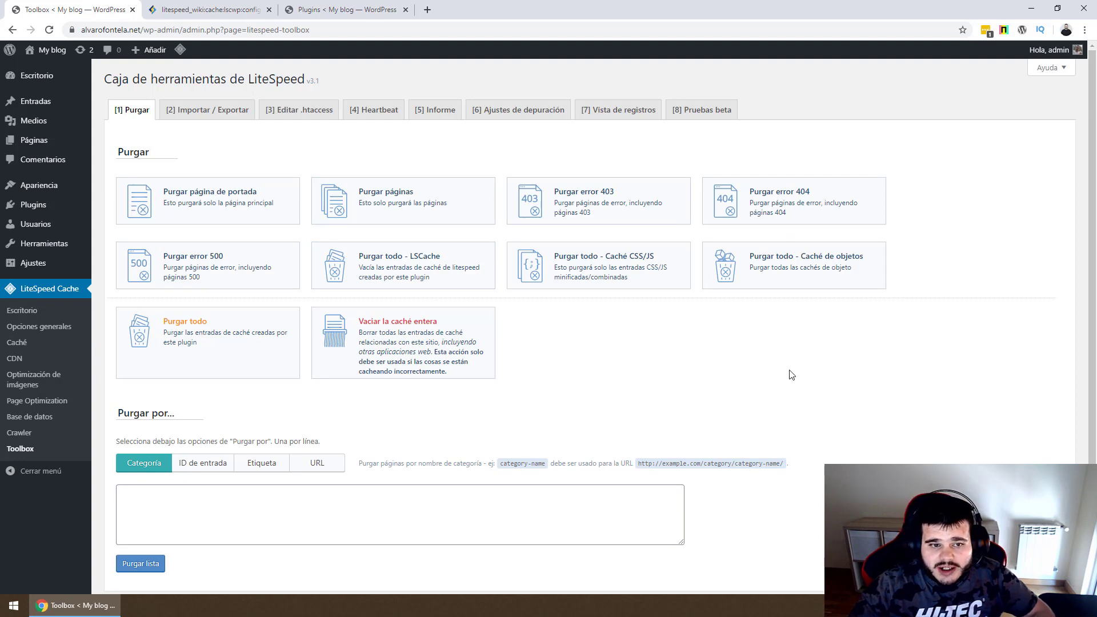
click(207, 110)
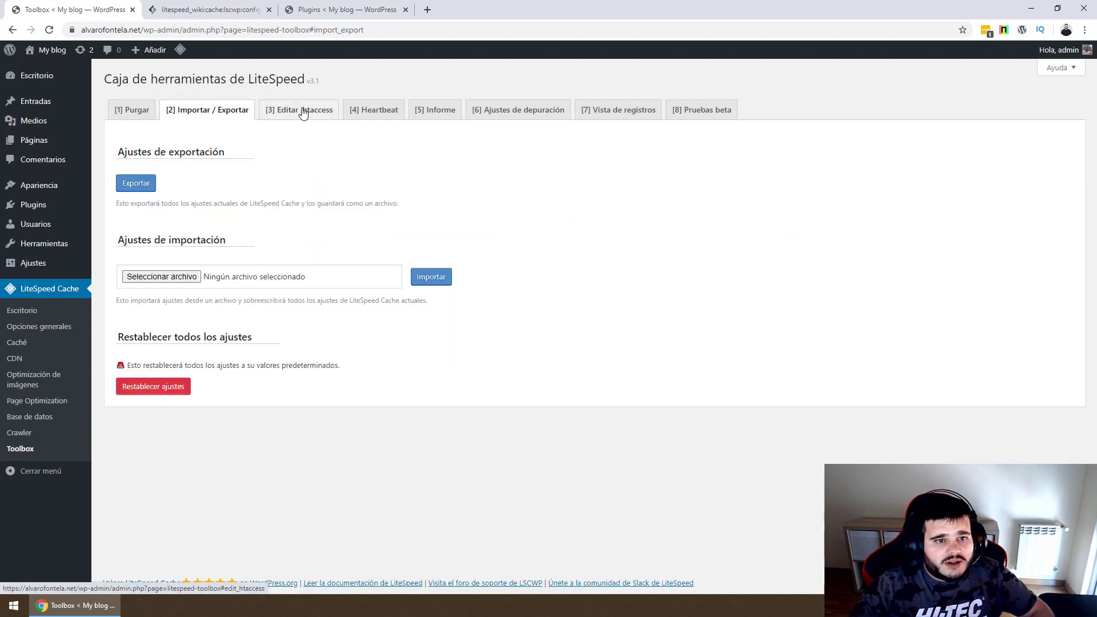
click(302, 115)
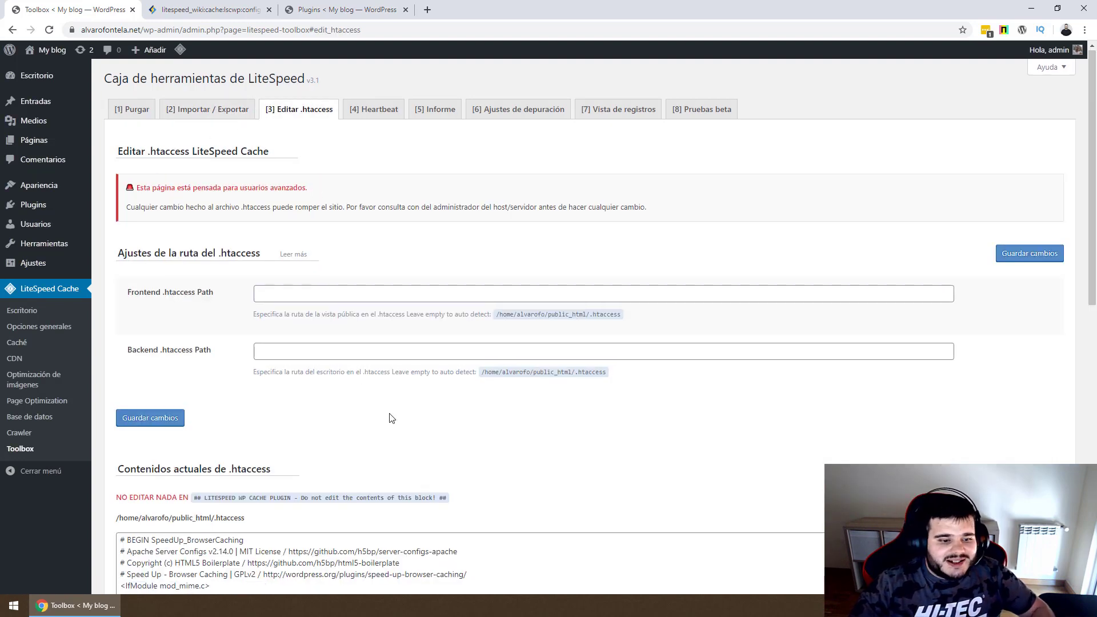
scroll(383, 429, down, 5)
scroll(373, 434, down, 3)
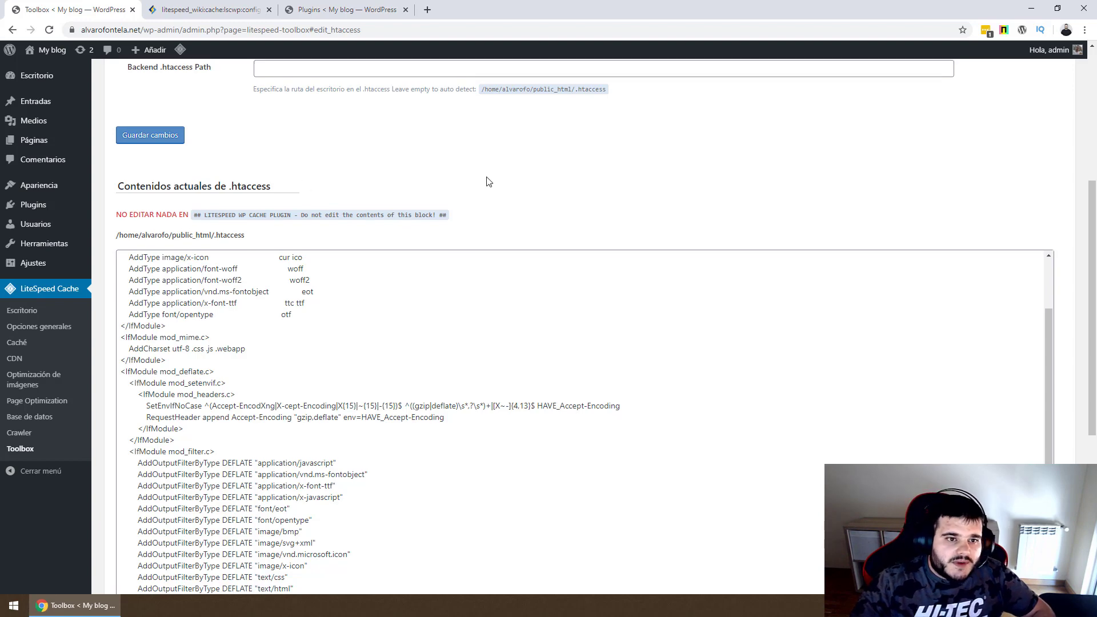
scroll(344, 124, up, 5)
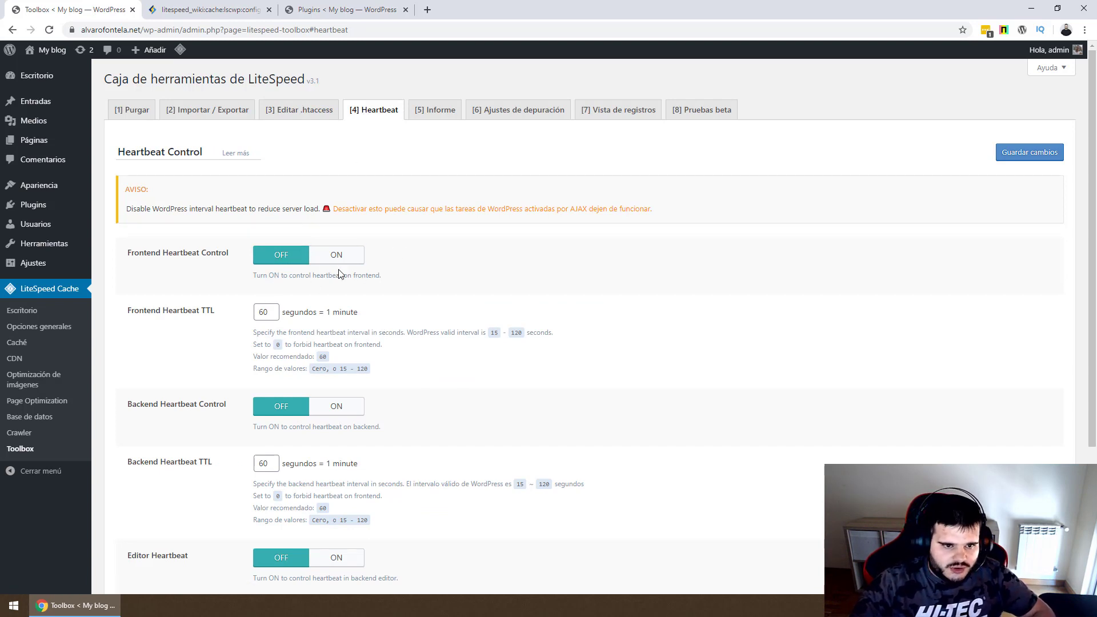
In the Toolbox's Heartbeat settings, turn on Frontend Heartbeat Control and set Frontend Heartbeat TTL to 120 seconds.
click(337, 254)
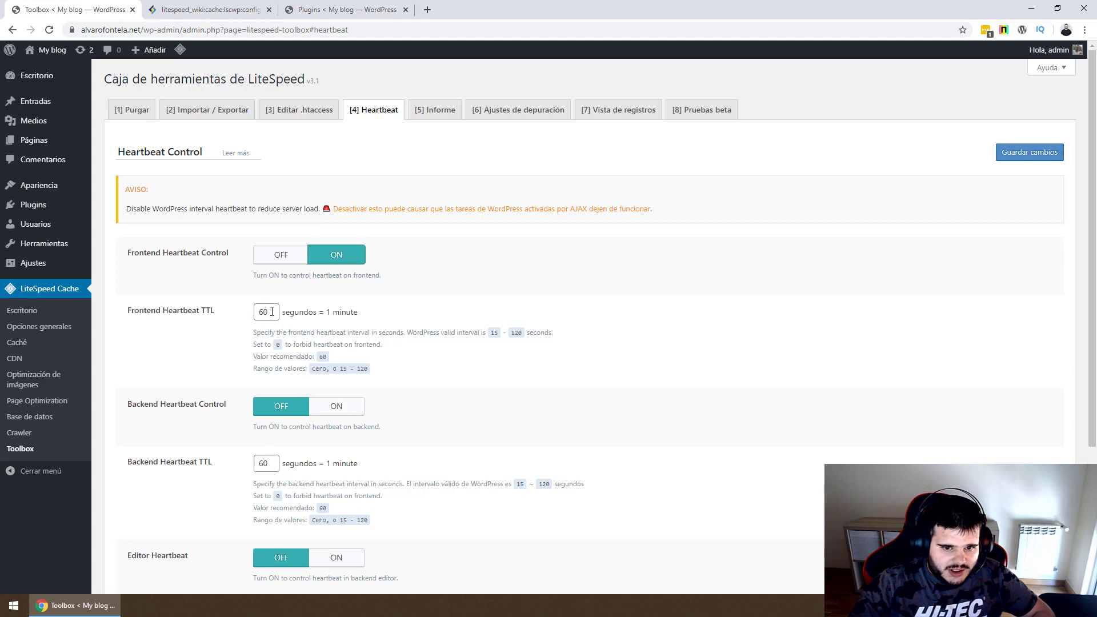
drag(272, 311, 232, 310)
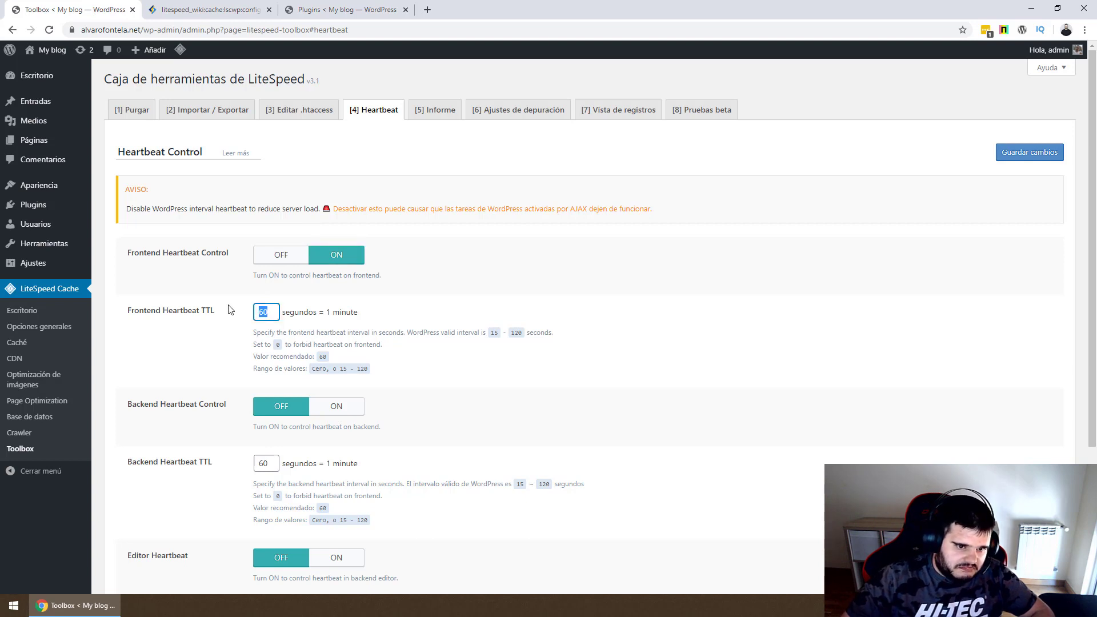
text(120)
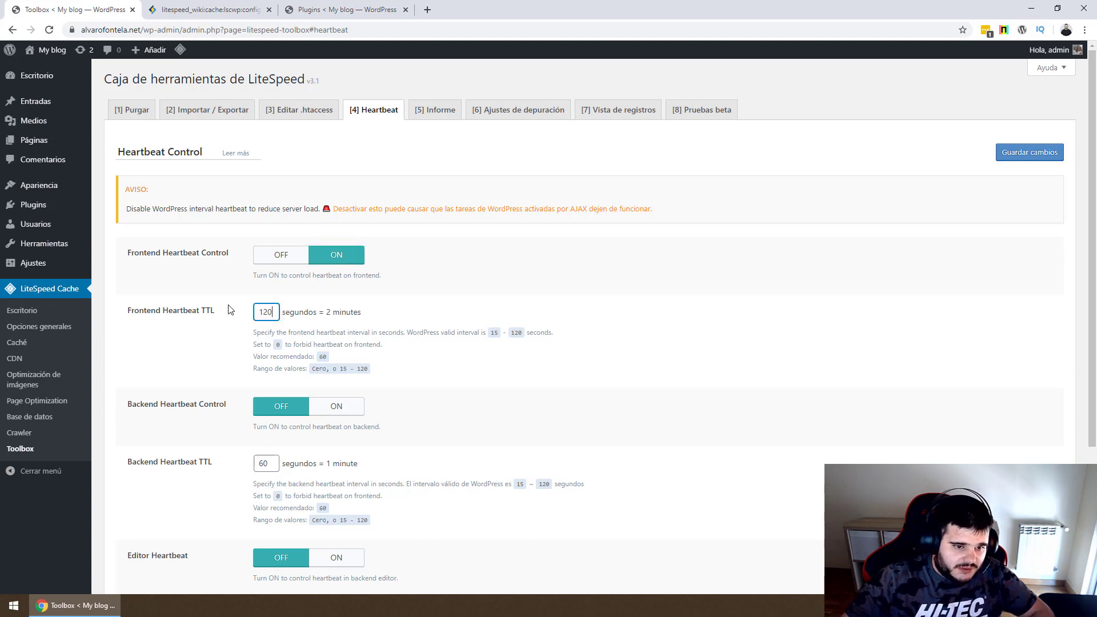
click(241, 385)
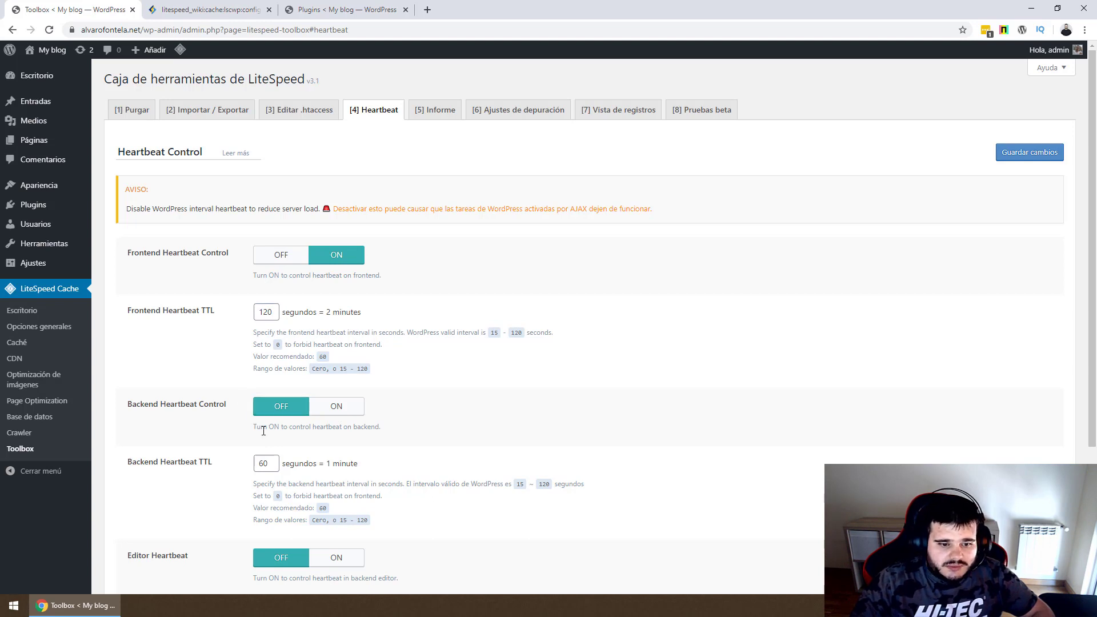
Keep Backend Heartbeat Control and Editor Heartbeat off and save the Heartbeat settings.
click(338, 407)
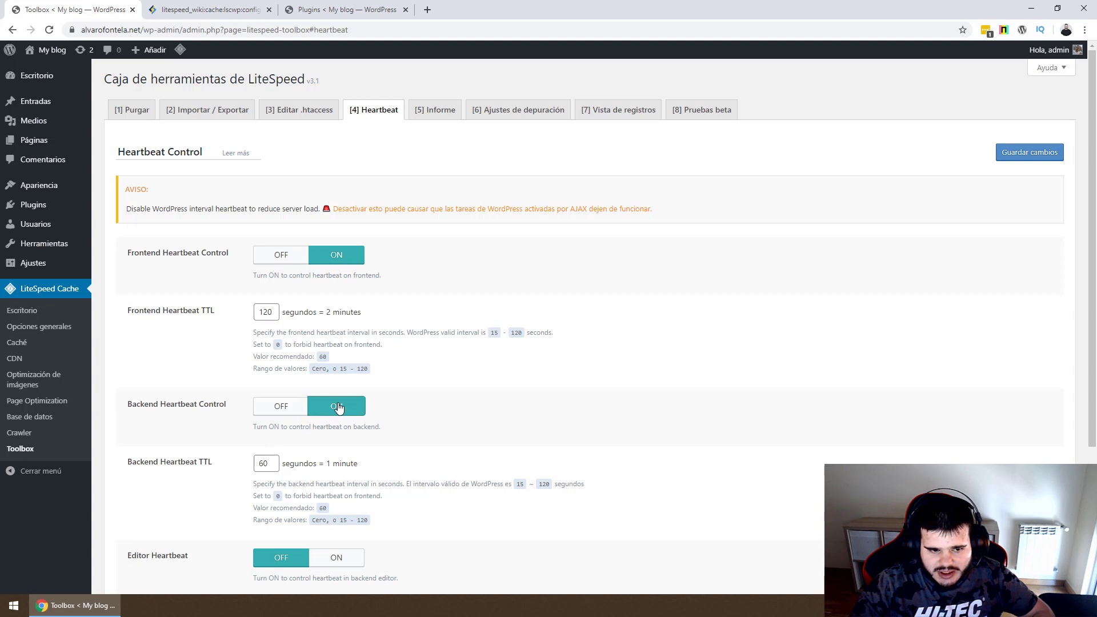
click(282, 406)
scroll(291, 414, down, 1)
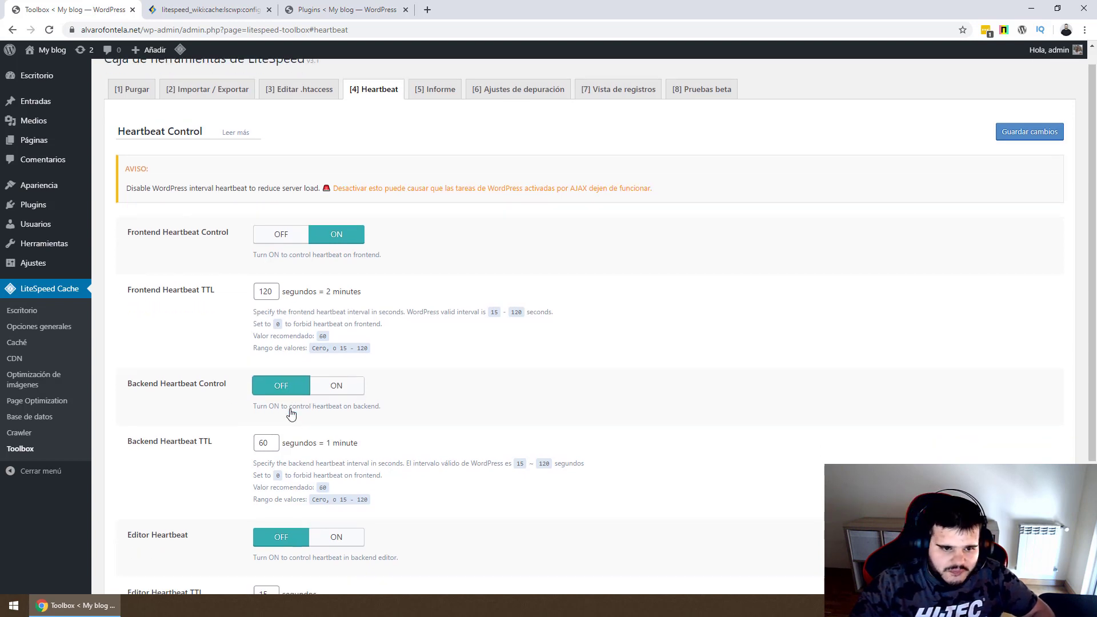
scroll(291, 414, down, 2)
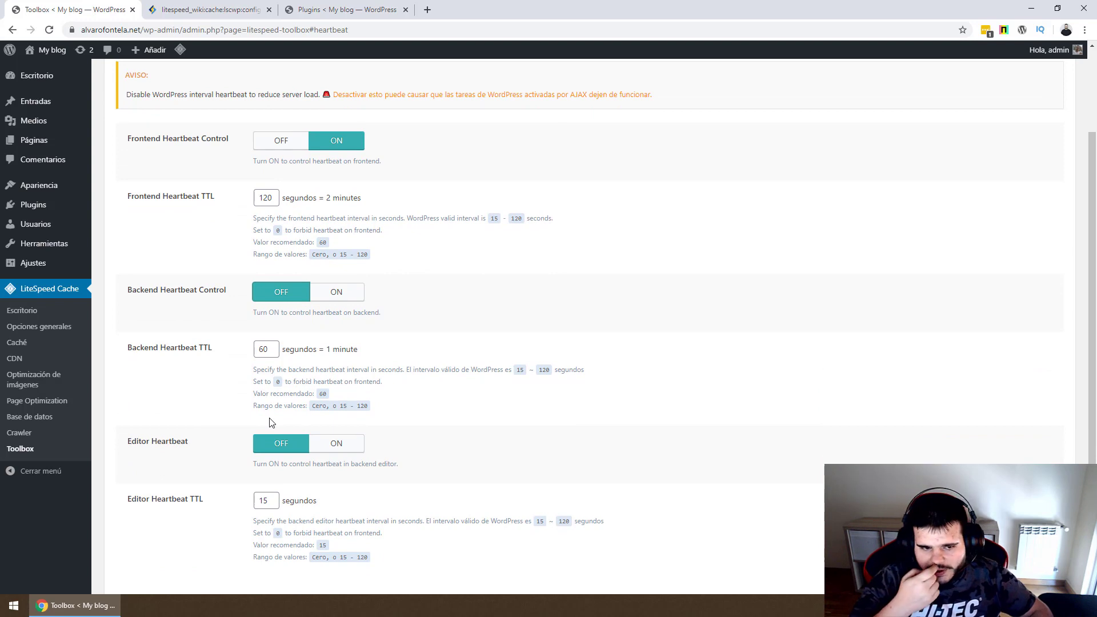
scroll(266, 430, down, 1)
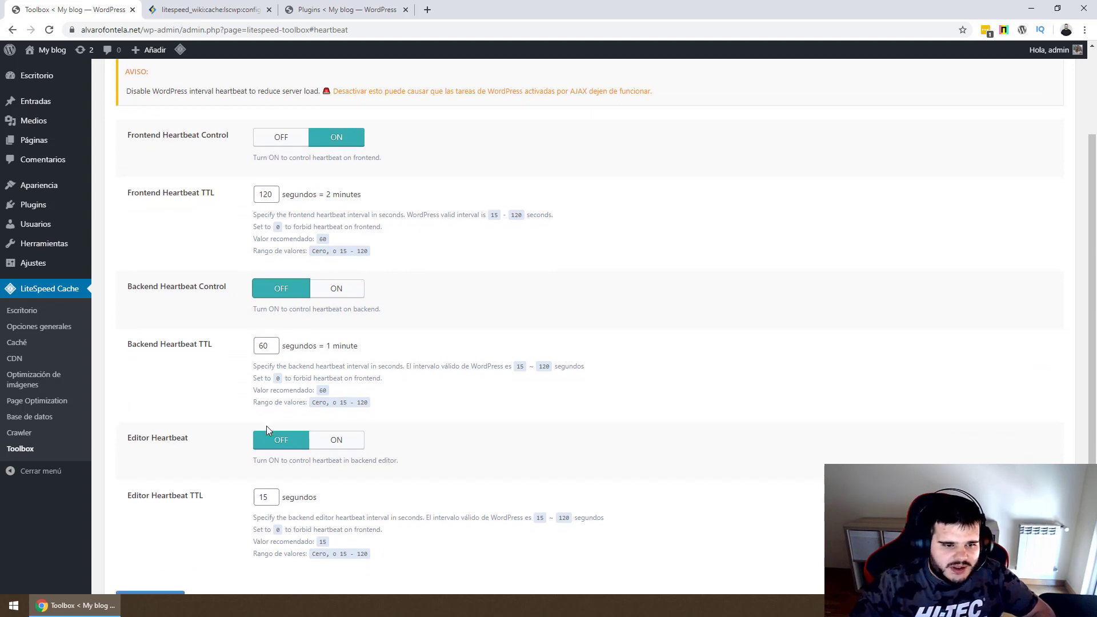
scroll(267, 429, down, 2)
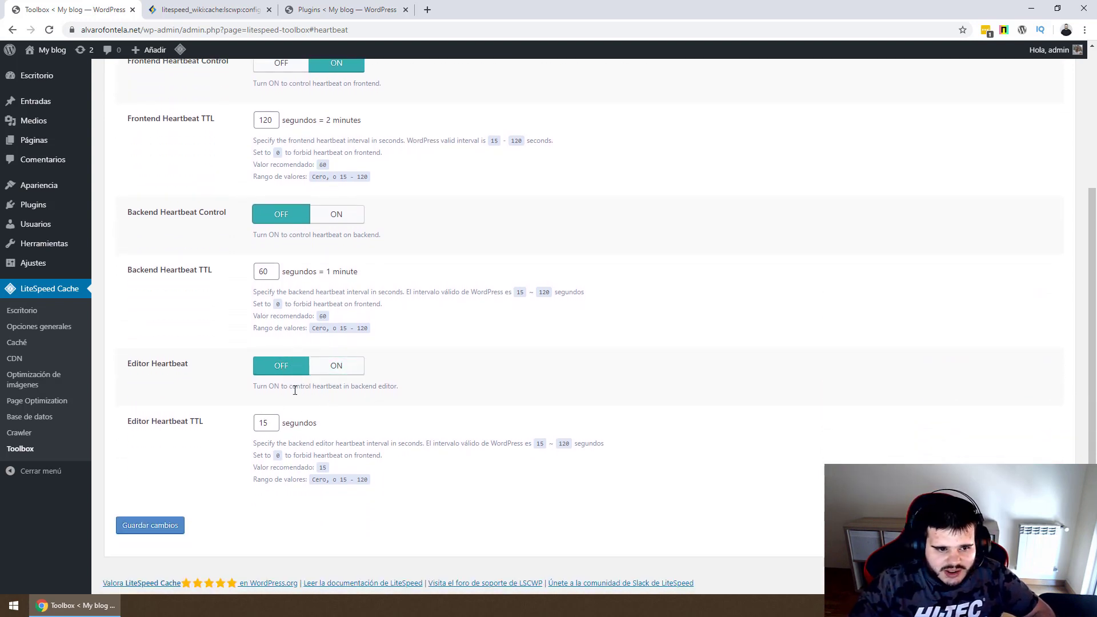
scroll(304, 348, up, 4)
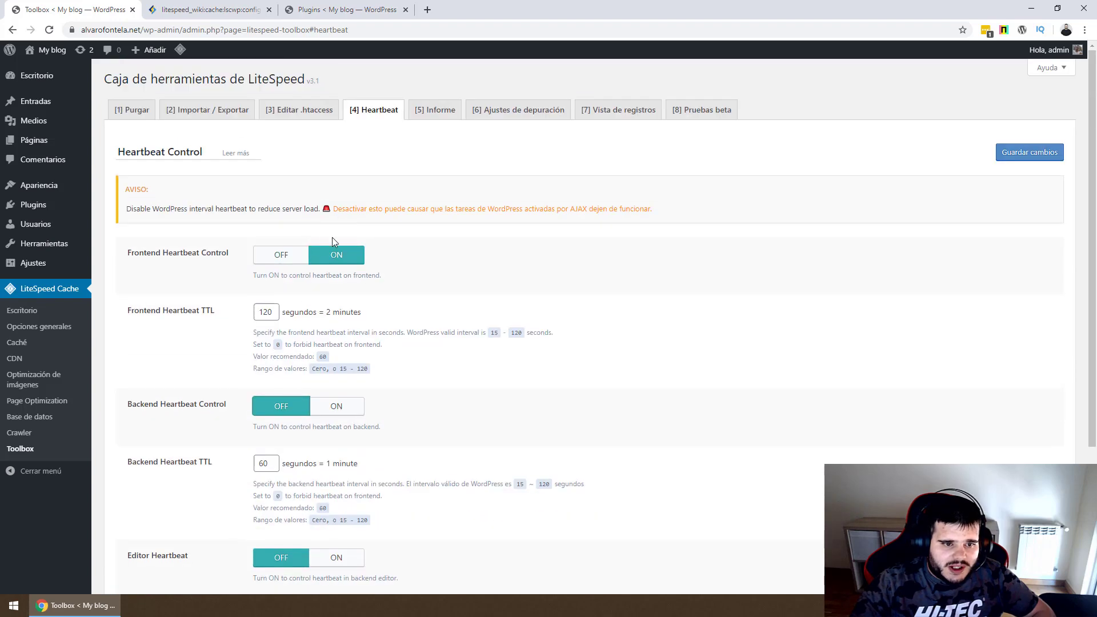
scroll(266, 381, down, 4)
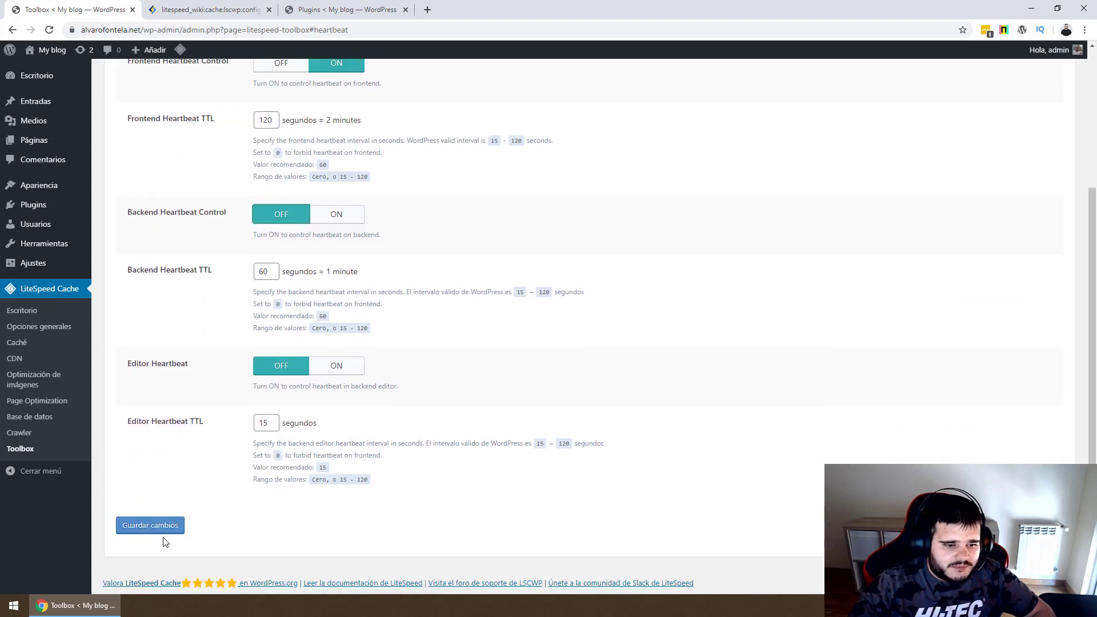
click(163, 530)
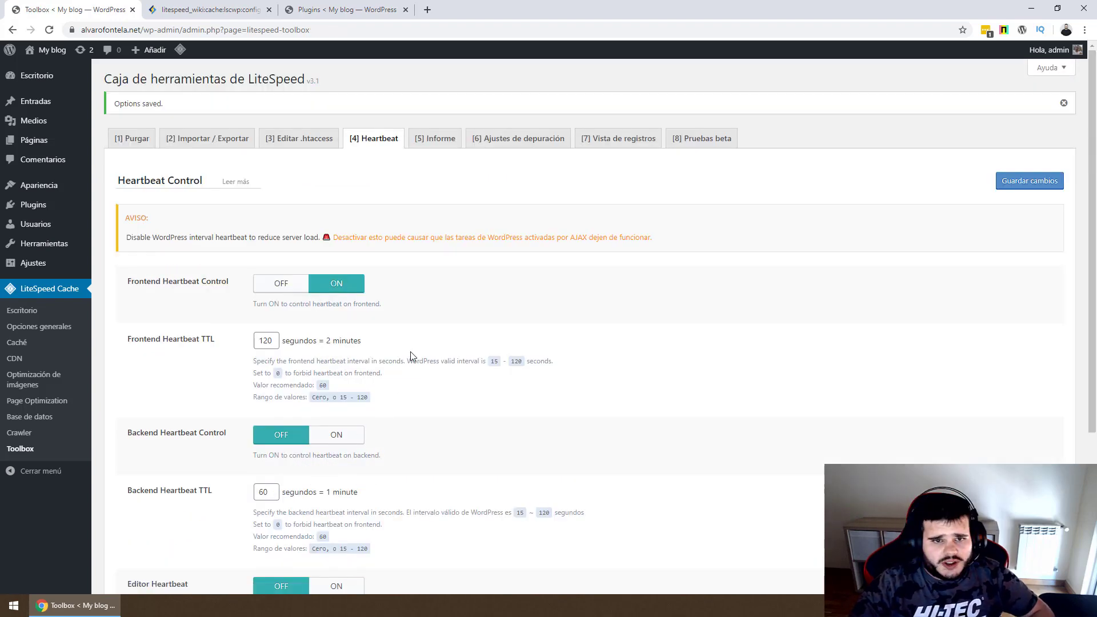
Look through the Toolbox's system report, debug settings, log view and beta test sections.
click(438, 141)
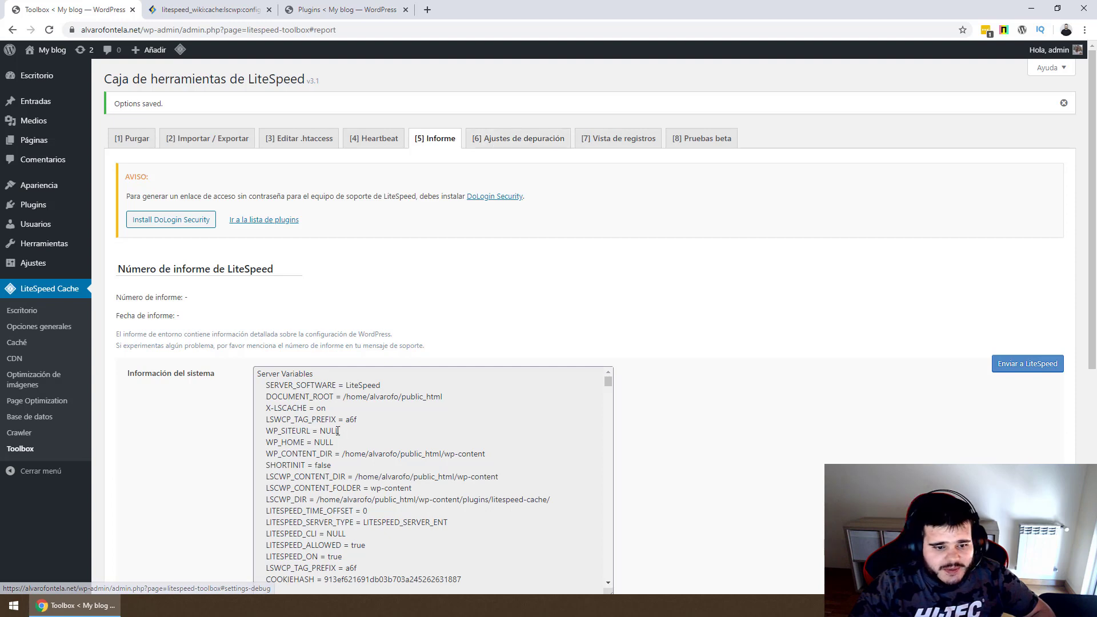
scroll(337, 430, down, 10)
click(517, 137)
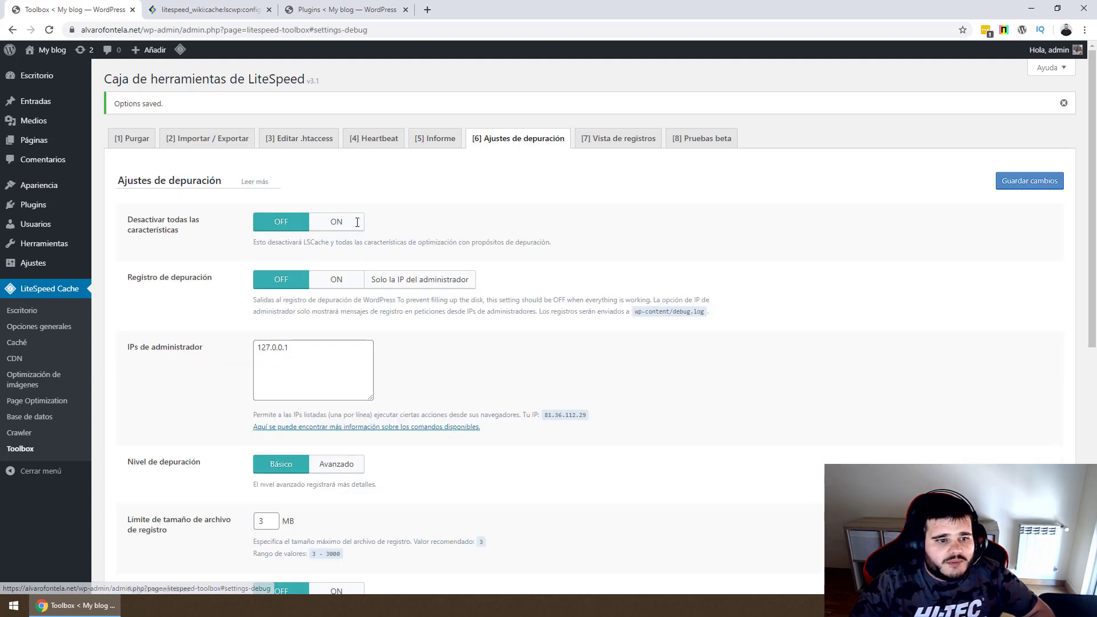
scroll(400, 428, down, 3)
scroll(451, 377, up, 3)
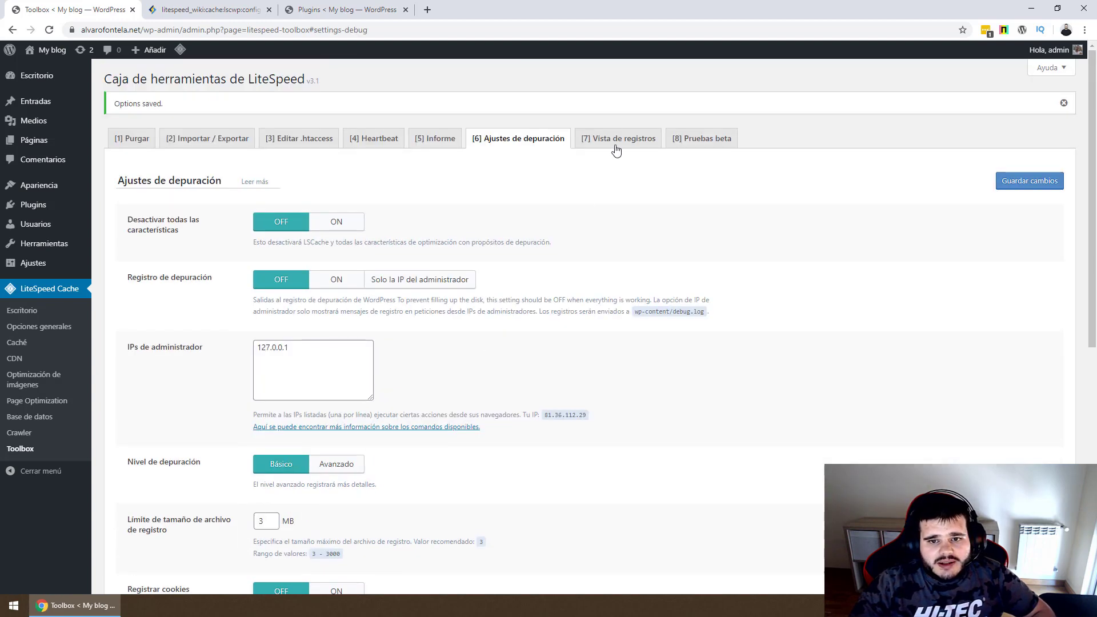
click(615, 148)
click(718, 142)
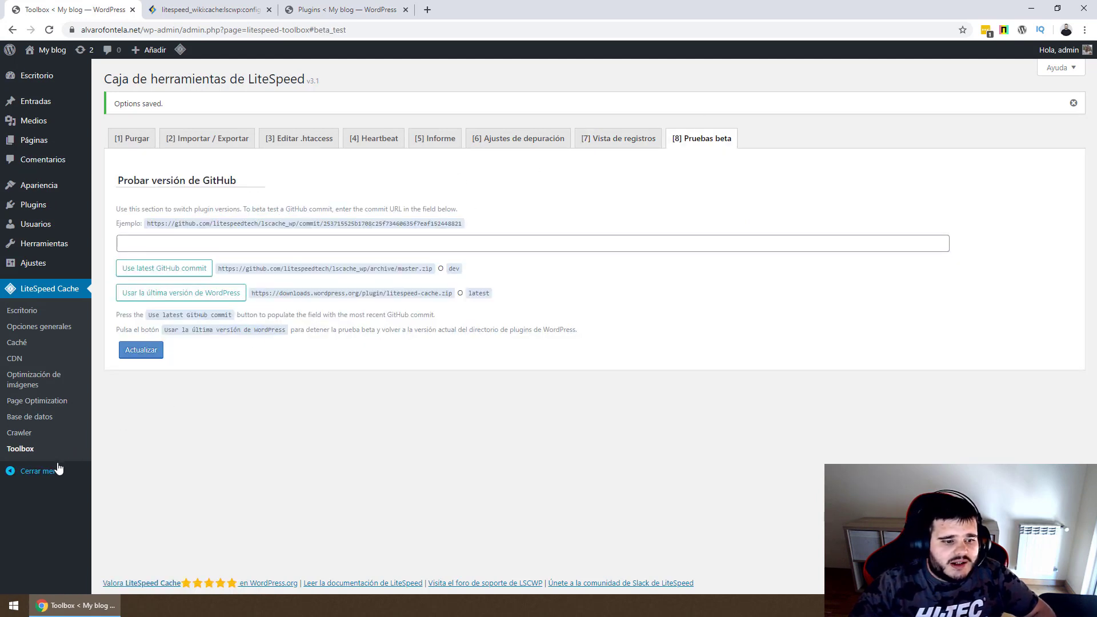
Revisit the Toolbox's debug settings and system report, and open the LiteSpeed Cache dashboard.
click(521, 142)
click(657, 140)
click(674, 140)
click(440, 139)
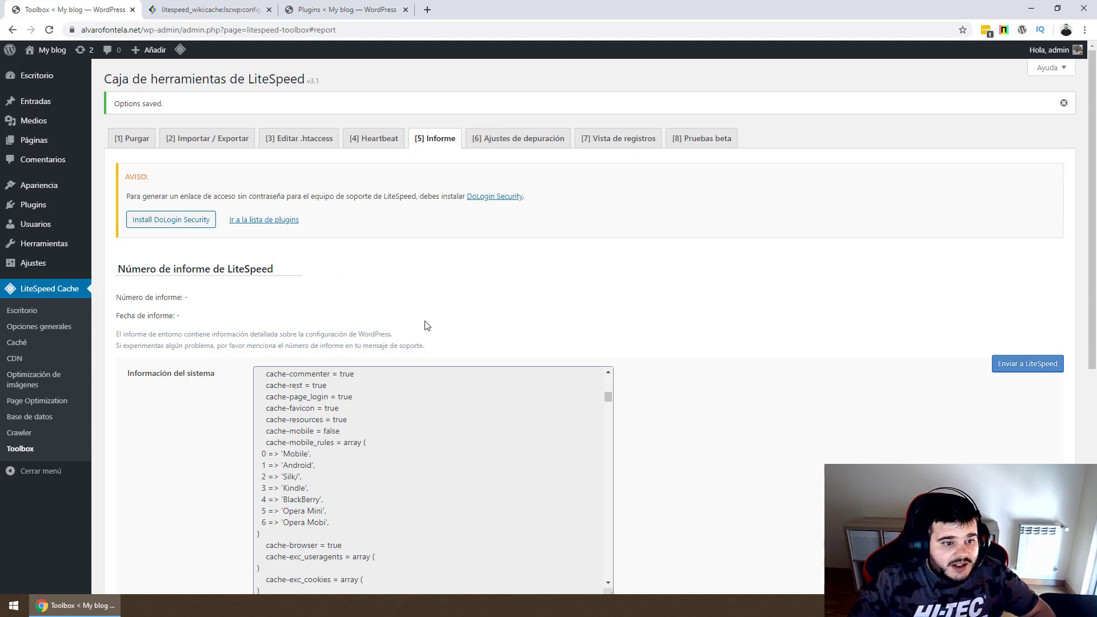
click(36, 313)
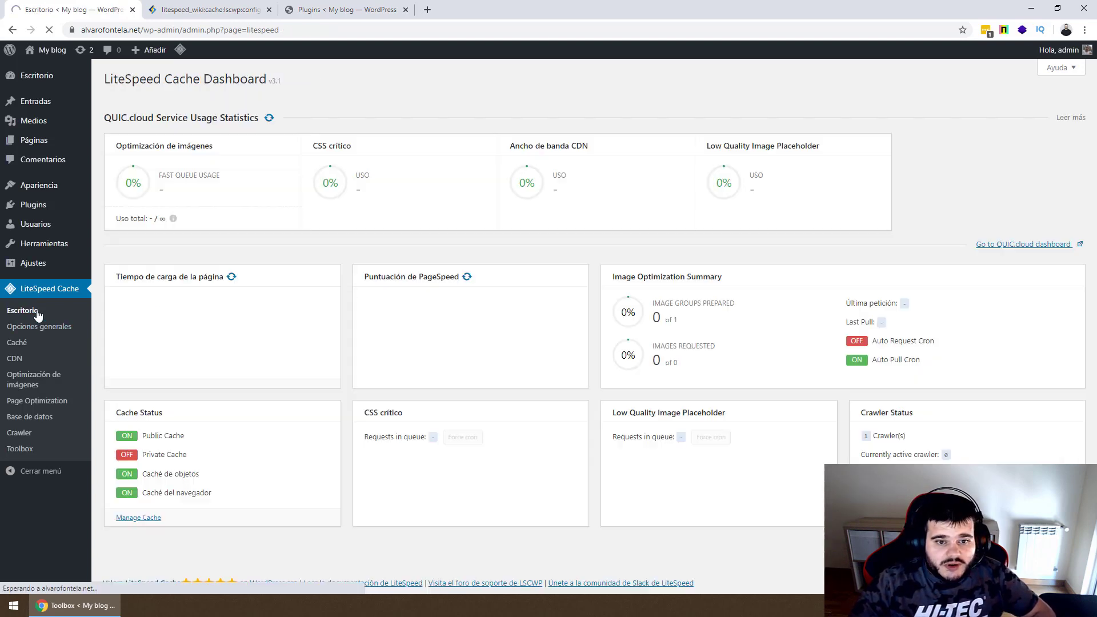